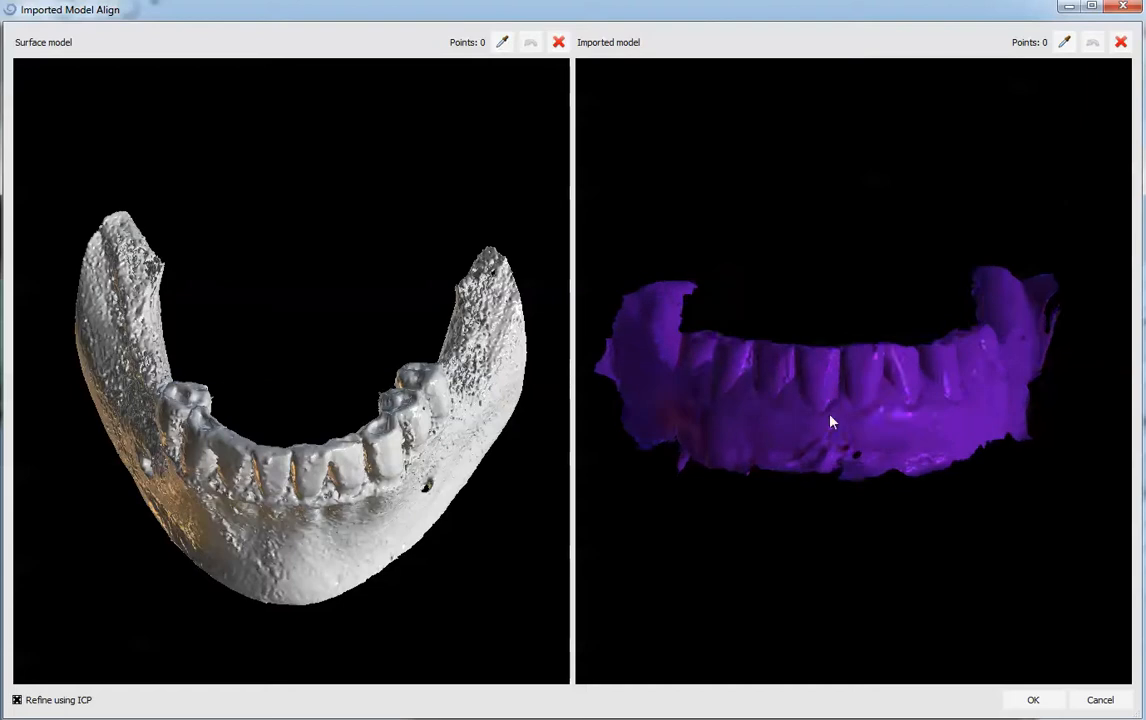
Step: Mark the rearmost tooth on the patient's right side with a matching point on both the mandible surface model and the imported scan
{"action": "left_click_drag", "start_coordinate": [980, 403], "coordinate": [920, 400]}
{"action": "left_click_drag", "start_coordinate": [53, 530], "coordinate": [287, 469]}
{"action": "scroll", "coordinate": [266, 440], "scroll_direction": "up", "scroll_amount": 5}
{"action": "scroll", "coordinate": [266, 458], "scroll_direction": "down", "scroll_amount": 1}
{"action": "left_click_drag", "start_coordinate": [762, 472], "coordinate": [851, 439]}
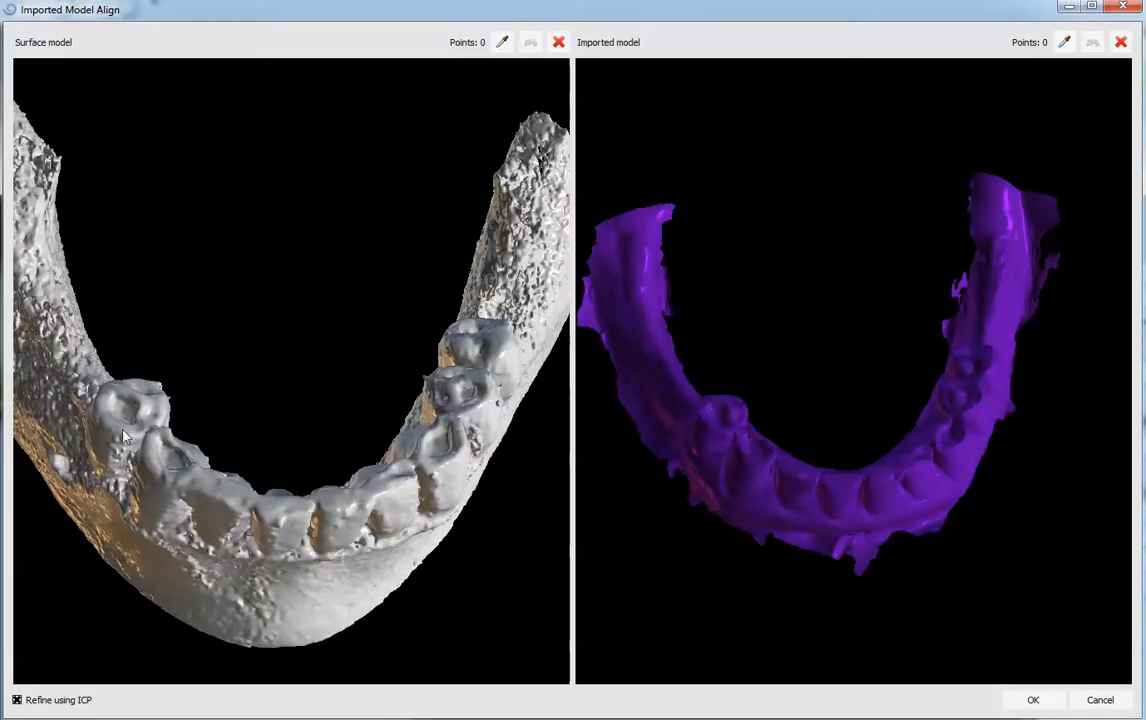
{"action": "key", "text": "ctrl"}
{"action": "scroll", "coordinate": [698, 466], "scroll_direction": "up", "scroll_amount": 2}
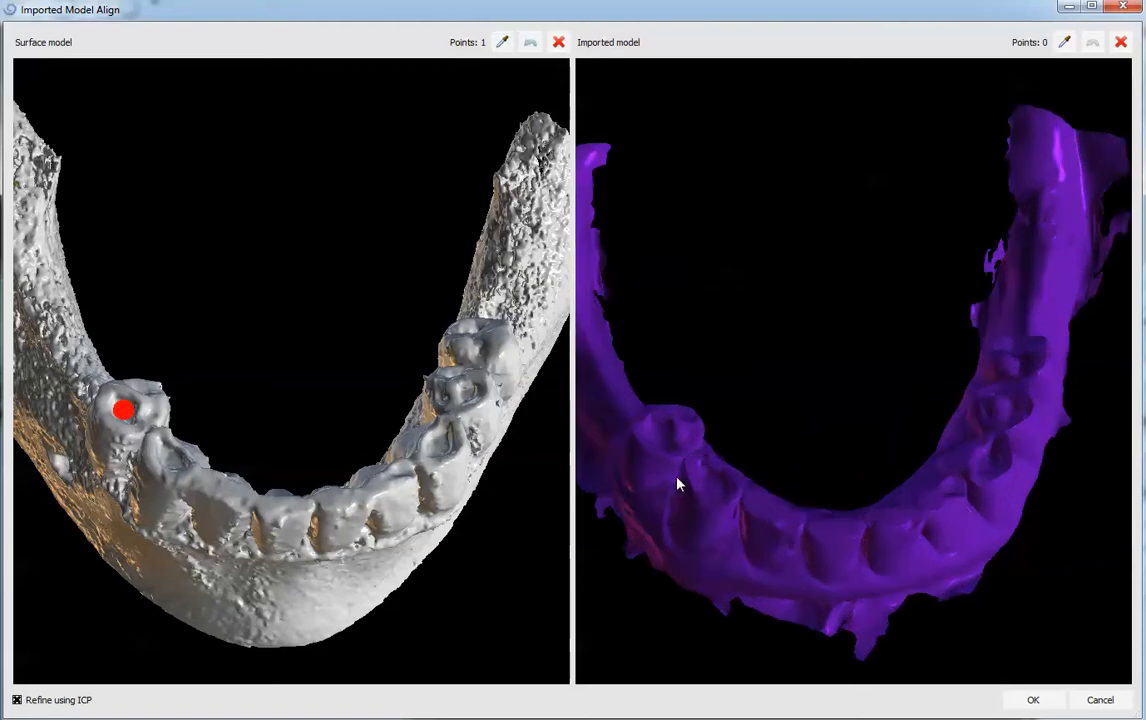
{"action": "scroll", "coordinate": [678, 478], "scroll_direction": "up", "scroll_amount": 2}
{"action": "left_click_drag", "start_coordinate": [680, 484], "coordinate": [798, 476]}
{"action": "key", "text": "ctrl"}
{"action": "left_click", "coordinate": [722, 455], "text": "ctrl"}
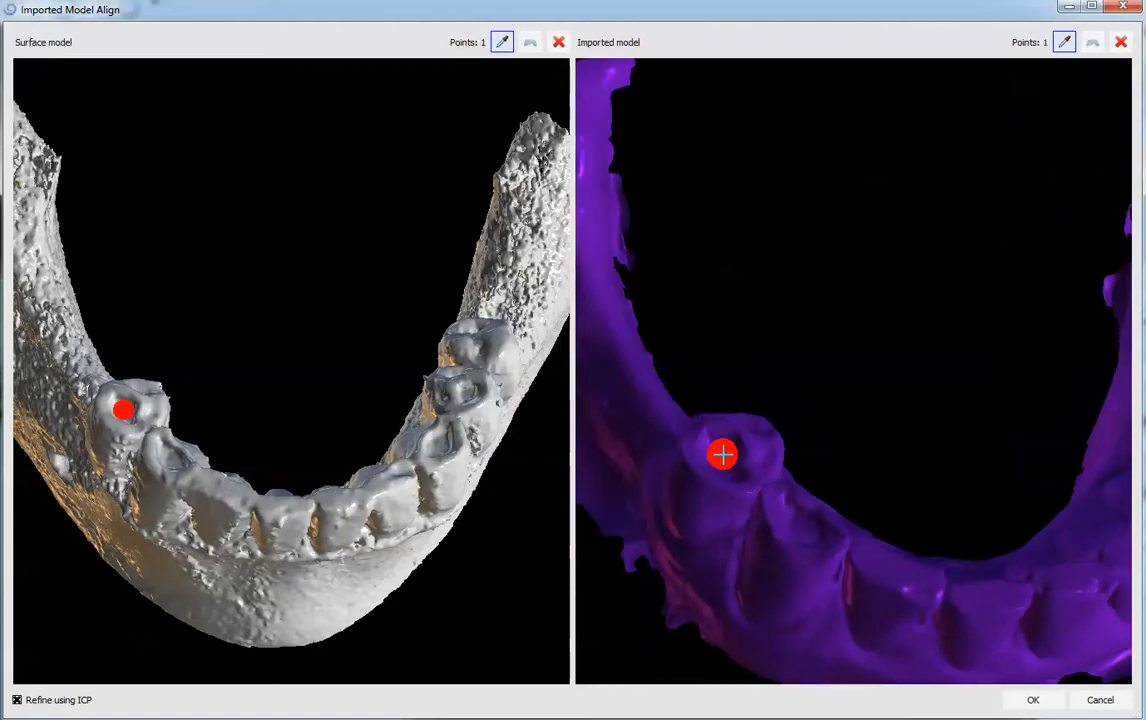
Step: Add matching points on the next tooth forward and on the left canine in both lower jaw models
{"action": "left_click", "coordinate": [816, 531], "text": "ctrl"}
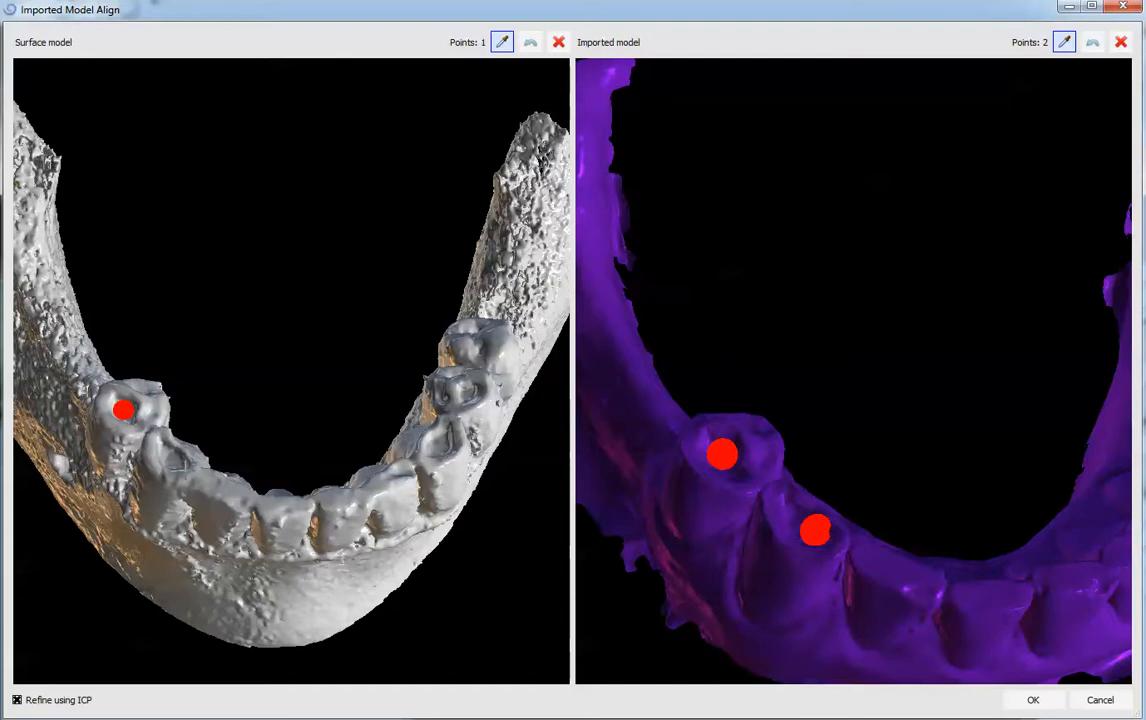
{"action": "left_click", "coordinate": [175, 462], "text": "ctrl"}
{"action": "left_click_drag", "start_coordinate": [929, 474], "coordinate": [858, 545]}
{"action": "key", "text": "ctrl"}
{"action": "left_click", "coordinate": [797, 553], "text": "ctrl"}
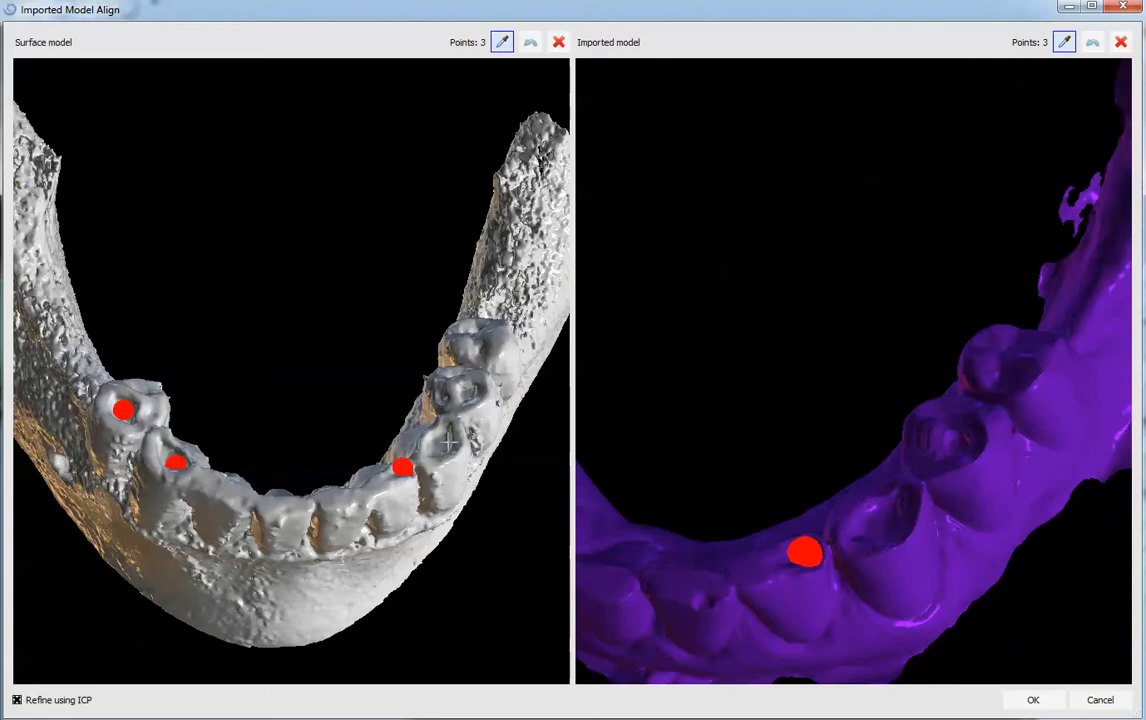
Step: Add matching points on the three left back teeth in both lower jaw models and apply the alignment
{"action": "left_click", "coordinate": [888, 512], "text": "ctrl"}
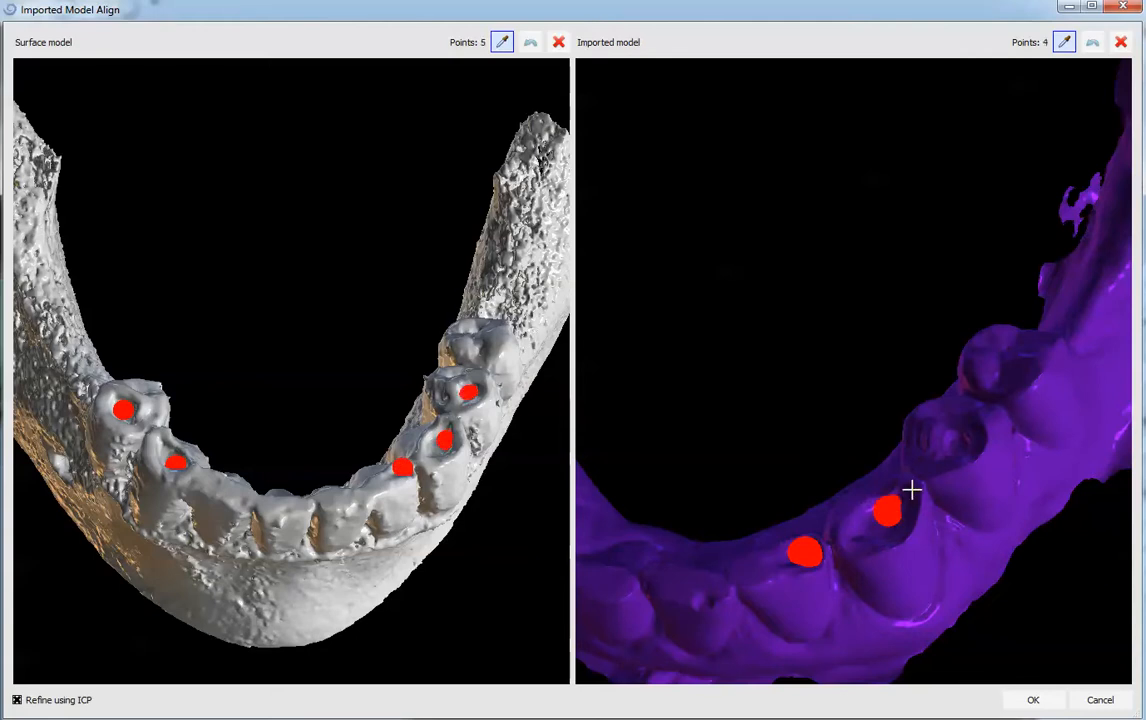
{"action": "left_click", "coordinate": [952, 444], "text": "ctrl"}
{"action": "left_click", "coordinate": [1000, 372], "text": "ctrl"}
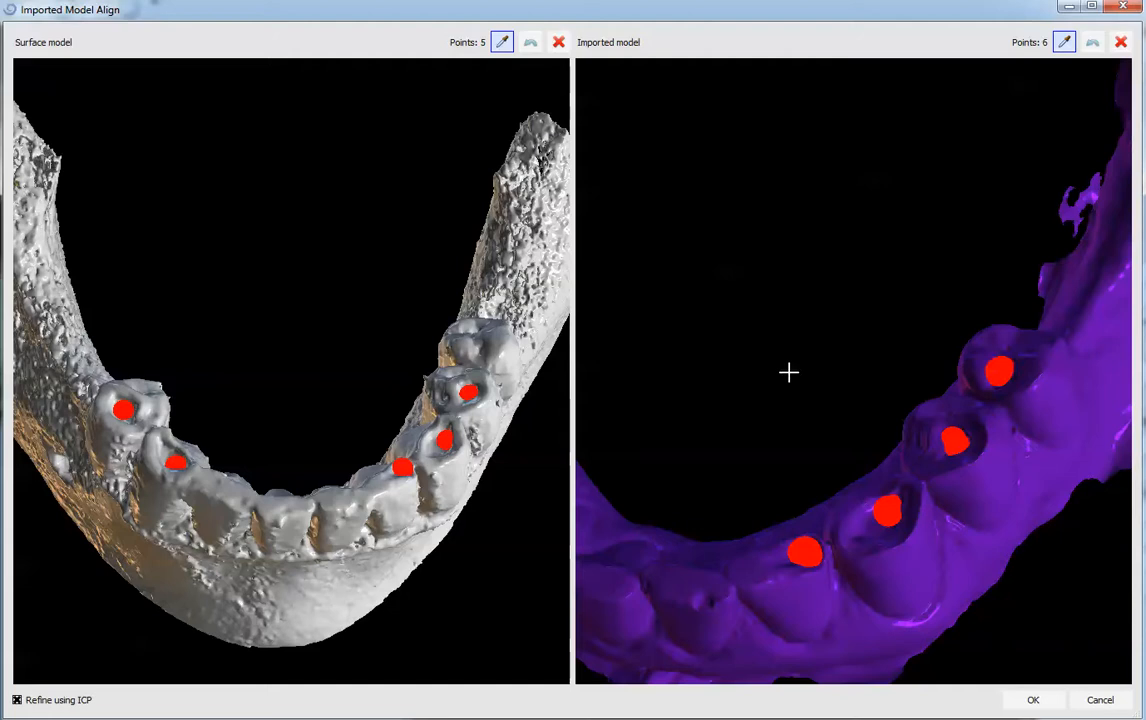
{"action": "left_click", "coordinate": [480, 347], "text": "ctrl"}
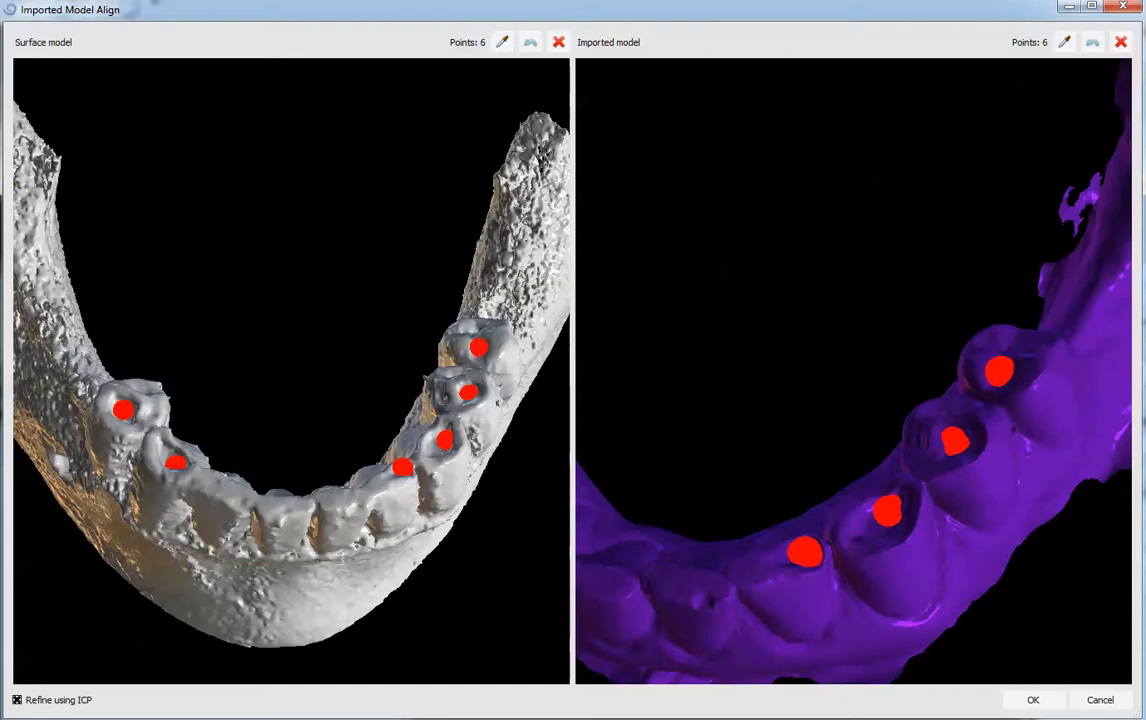
{"action": "left_click", "coordinate": [1033, 700]}
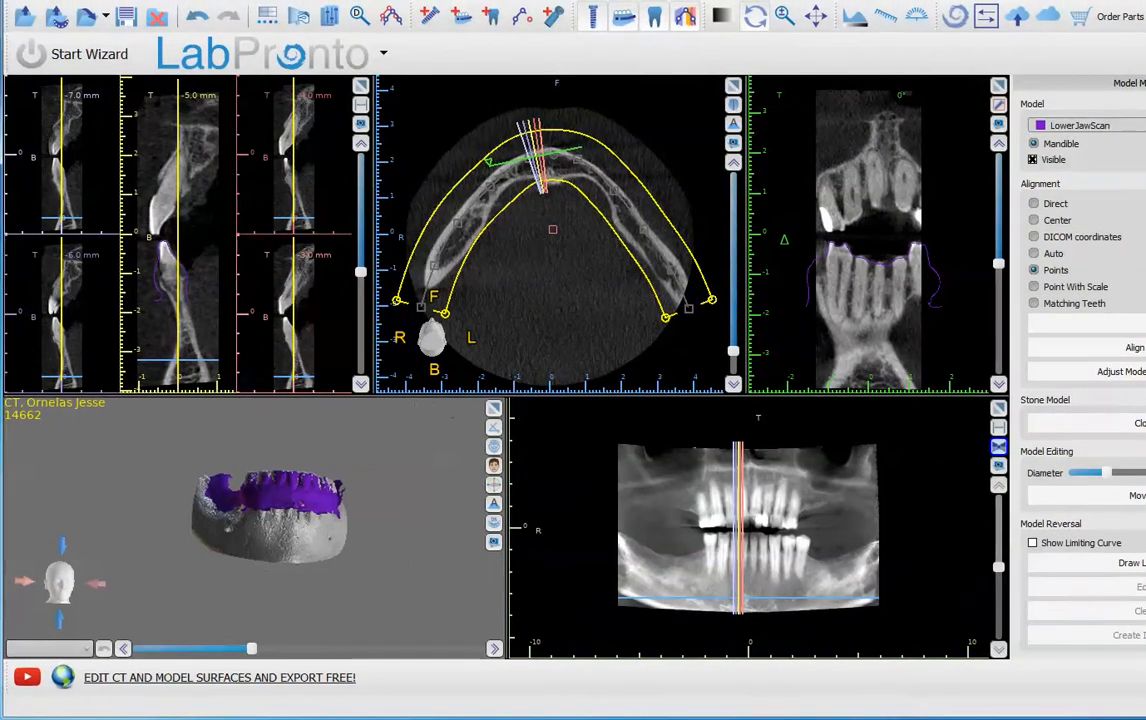
Step: Enlarge the 3D view and examine how the lower jaw scan fits over the mandible
{"action": "left_click_drag", "start_coordinate": [260, 518], "coordinate": [332, 536]}
{"action": "left_click", "coordinate": [494, 408]}
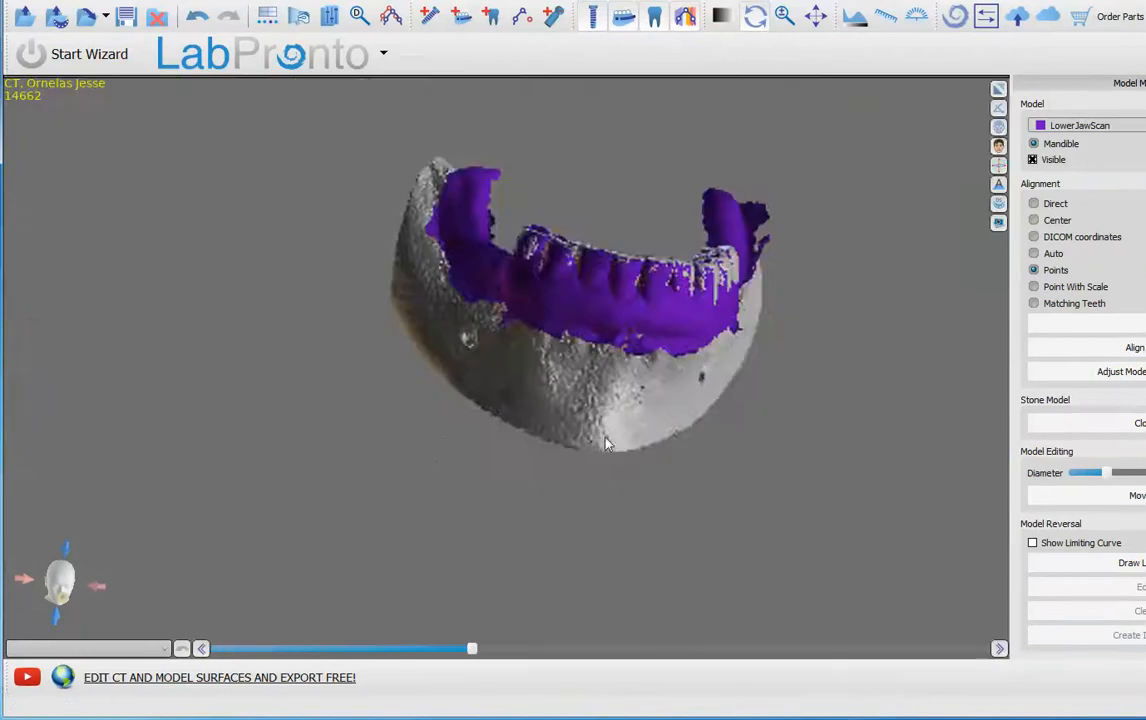
{"action": "scroll", "coordinate": [638, 431], "scroll_direction": "up", "scroll_amount": 3}
{"action": "left_click_drag", "start_coordinate": [638, 437], "coordinate": [560, 440]}
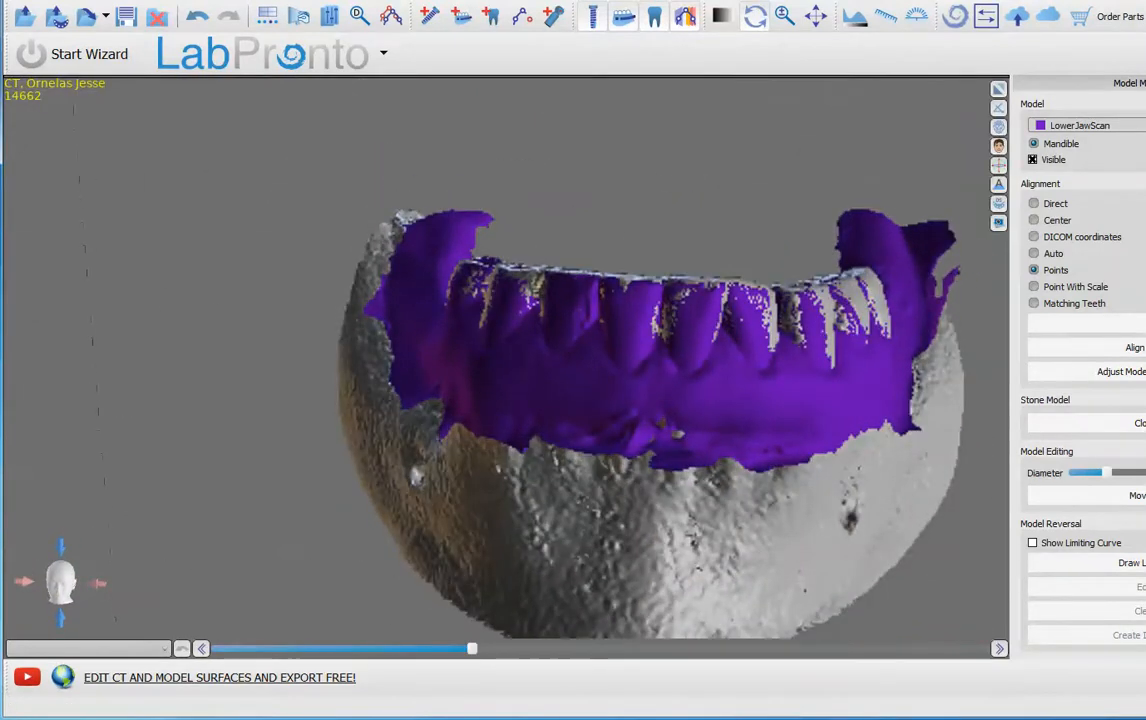
Step: Import the STL model UpperJawScan.stl into the project
{"action": "left_click", "coordinate": [18, 2]}
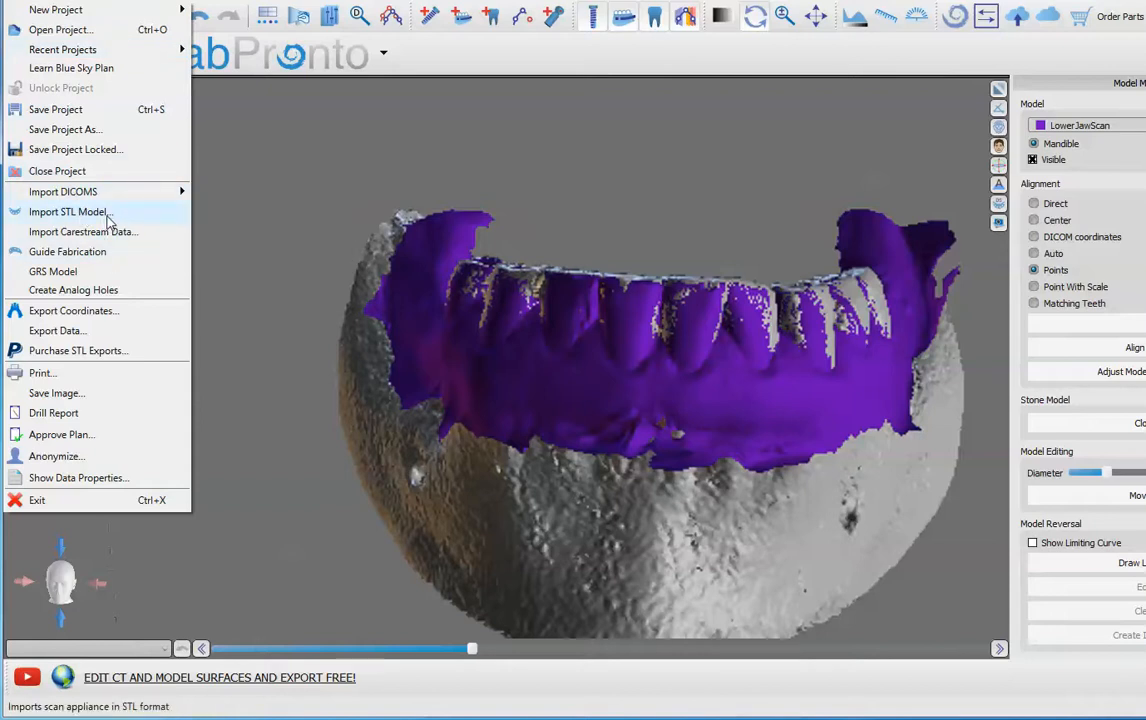
{"action": "left_click", "coordinate": [68, 212]}
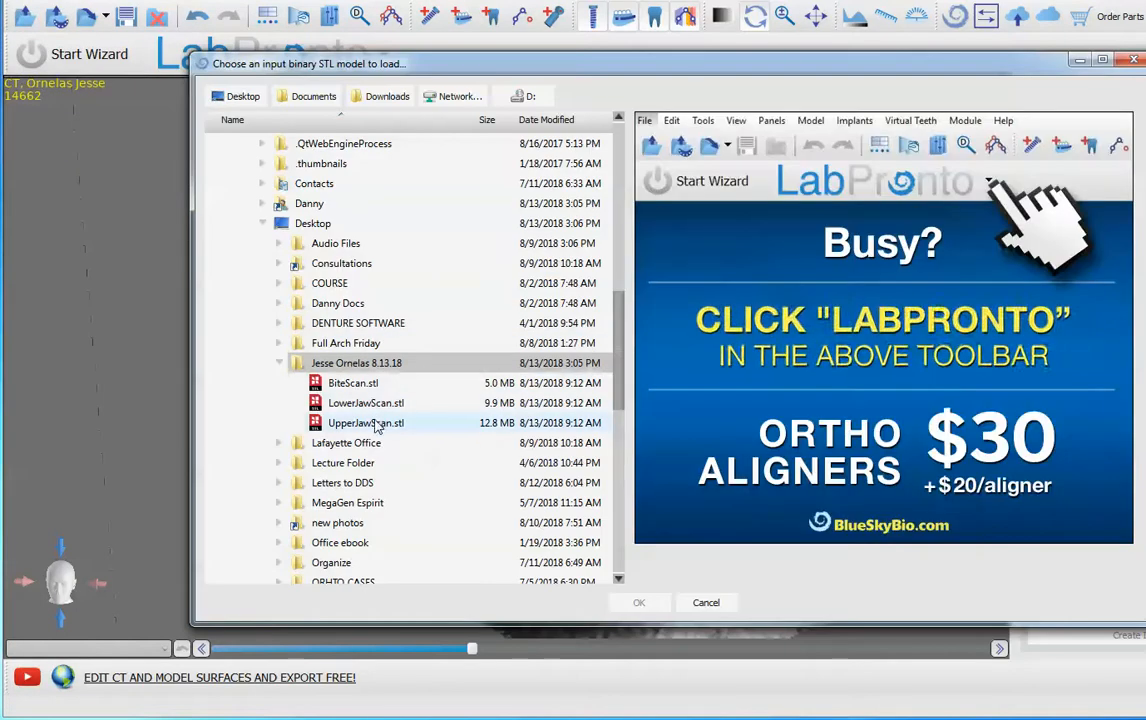
{"action": "left_click", "coordinate": [377, 424]}
{"action": "left_click_drag", "start_coordinate": [709, 409], "coordinate": [760, 330]}
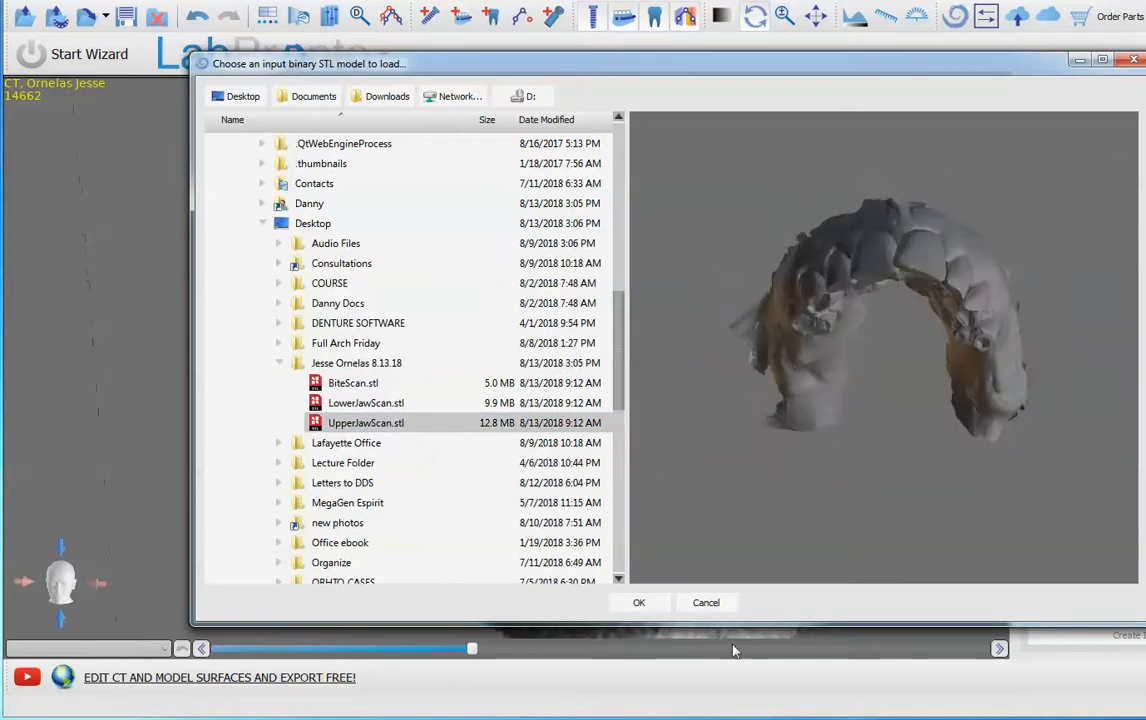
{"action": "left_click", "coordinate": [648, 602]}
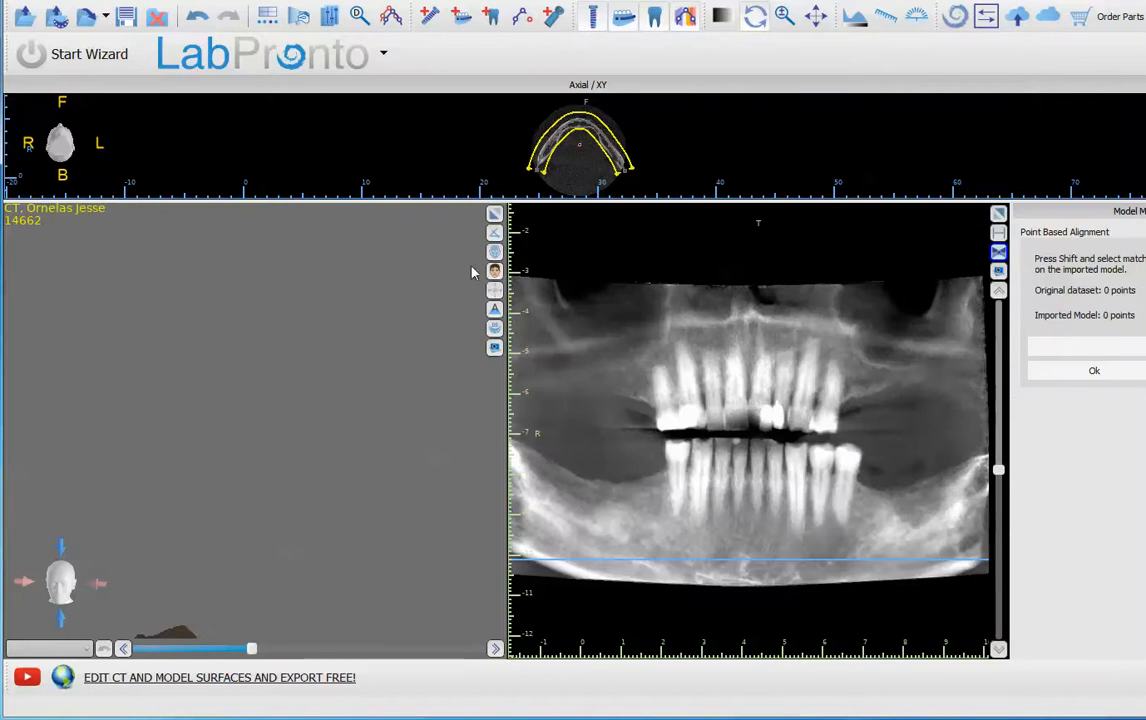
Step: Try to align the upper jaw scan using six matching tooth points on the scan and the panoramic image
{"action": "left_click_drag", "start_coordinate": [222, 508], "coordinate": [338, 482]}
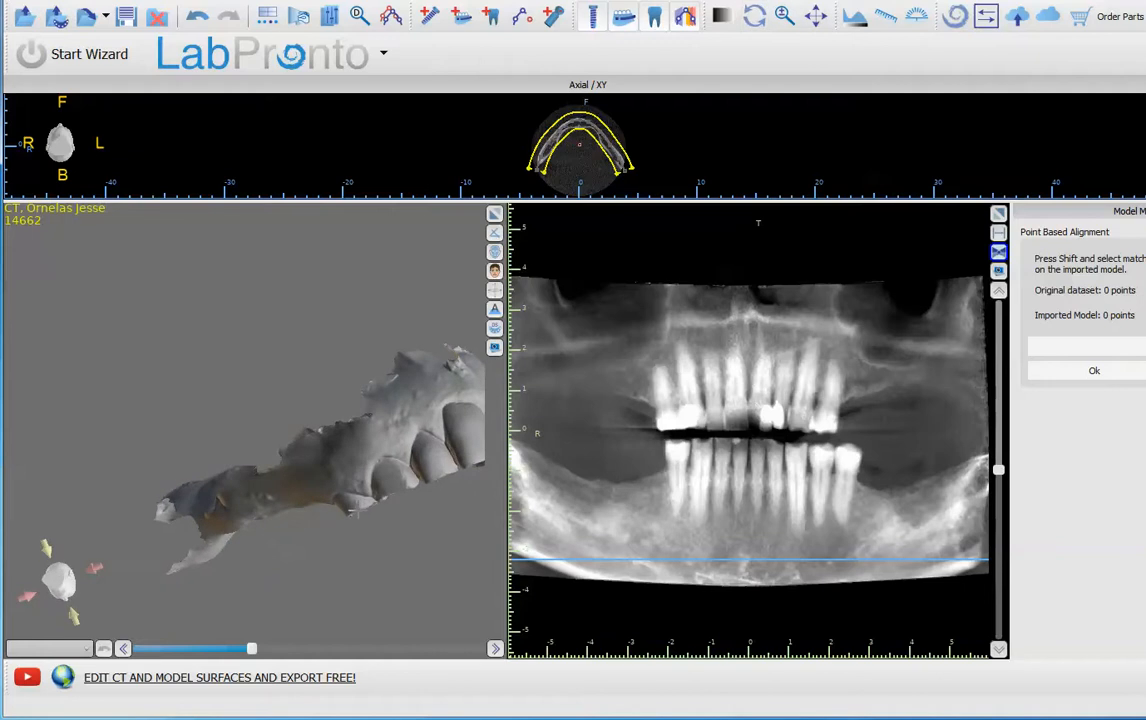
{"action": "left_click", "coordinate": [398, 484], "text": "shift"}
{"action": "left_click_drag", "start_coordinate": [426, 472], "coordinate": [334, 497]}
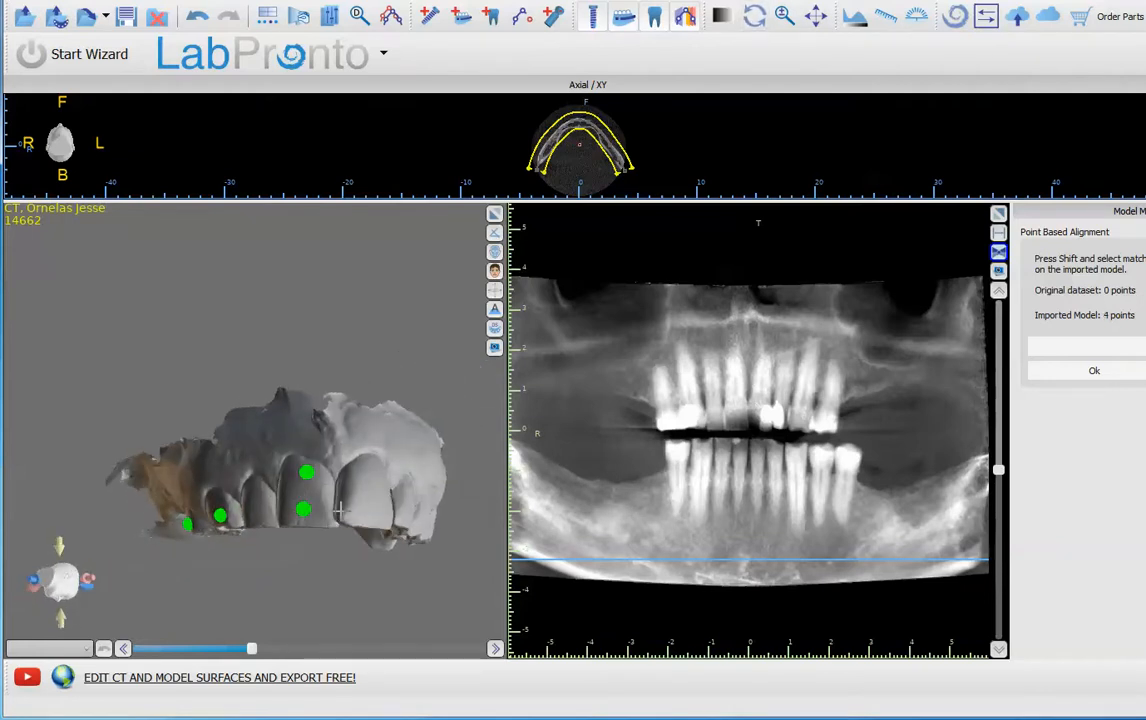
{"action": "left_click", "coordinate": [666, 420], "text": "shift"}
{"action": "left_click_drag", "start_coordinate": [300, 420], "coordinate": [282, 510]}
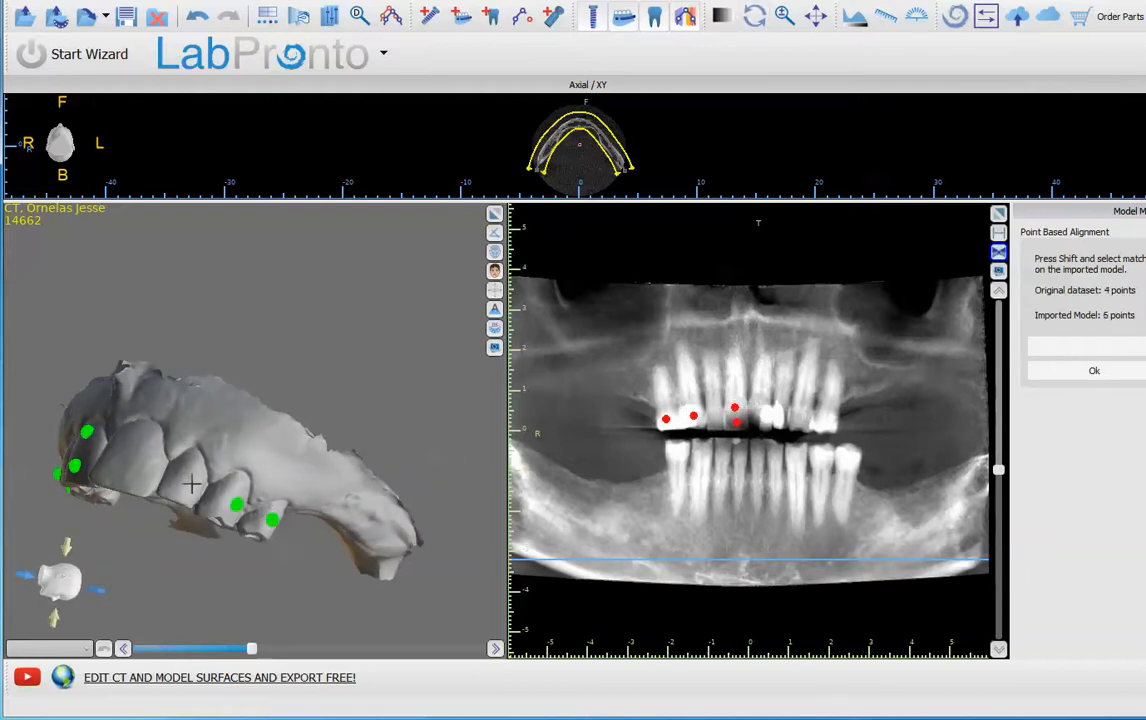
{"action": "left_click", "coordinate": [827, 421], "text": "shift"}
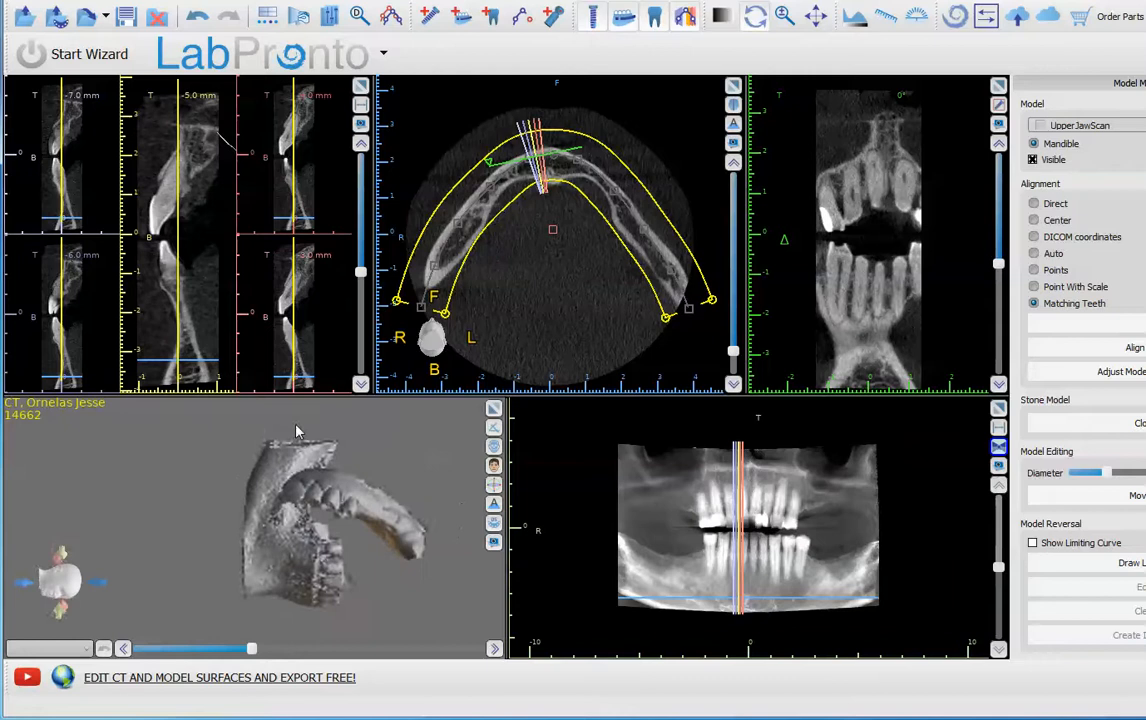
Step: Hide the lower jaw scan and invert the surface culling to display the maxilla in the 3D view
{"action": "mouse_move", "coordinate": [296, 432]}
{"action": "left_mouse_down"}
{"action": "mouse_move", "coordinate": [187, 412]}
{"action": "mouse_move", "coordinate": [316, 432]}
{"action": "left_mouse_up"}
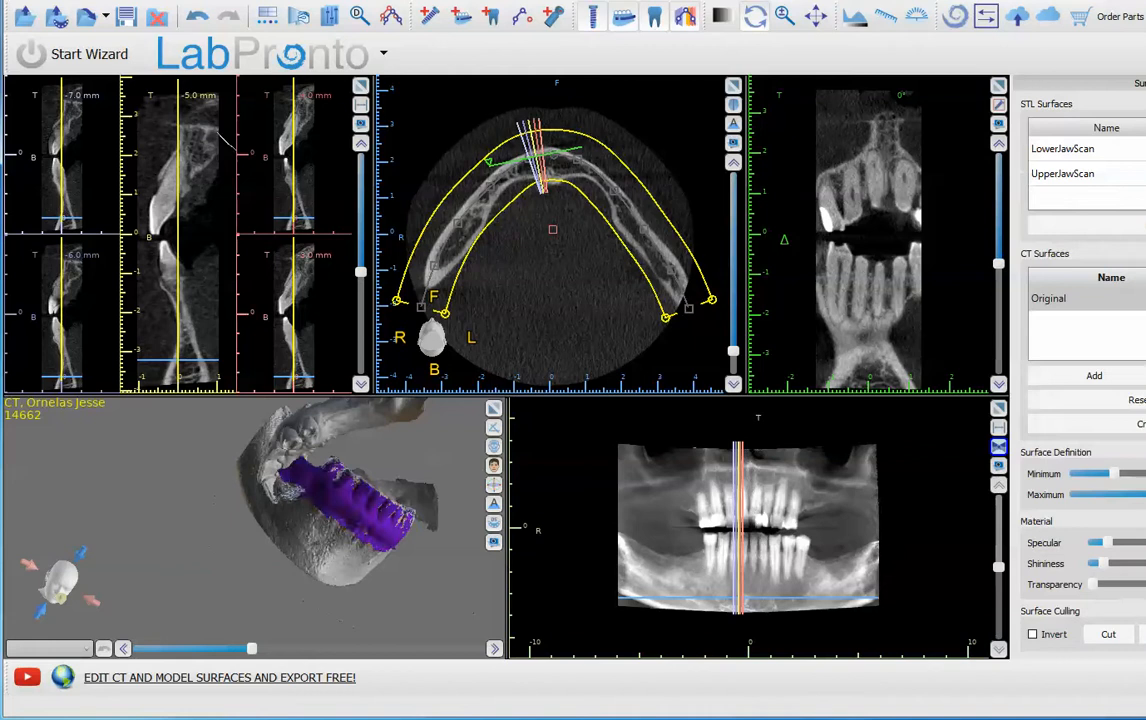
{"action": "mouse_move", "coordinate": [383, 532]}
{"action": "left_mouse_down"}
{"action": "mouse_move", "coordinate": [320, 481]}
{"action": "mouse_move", "coordinate": [333, 546]}
{"action": "mouse_move", "coordinate": [382, 538]}
{"action": "left_mouse_up"}
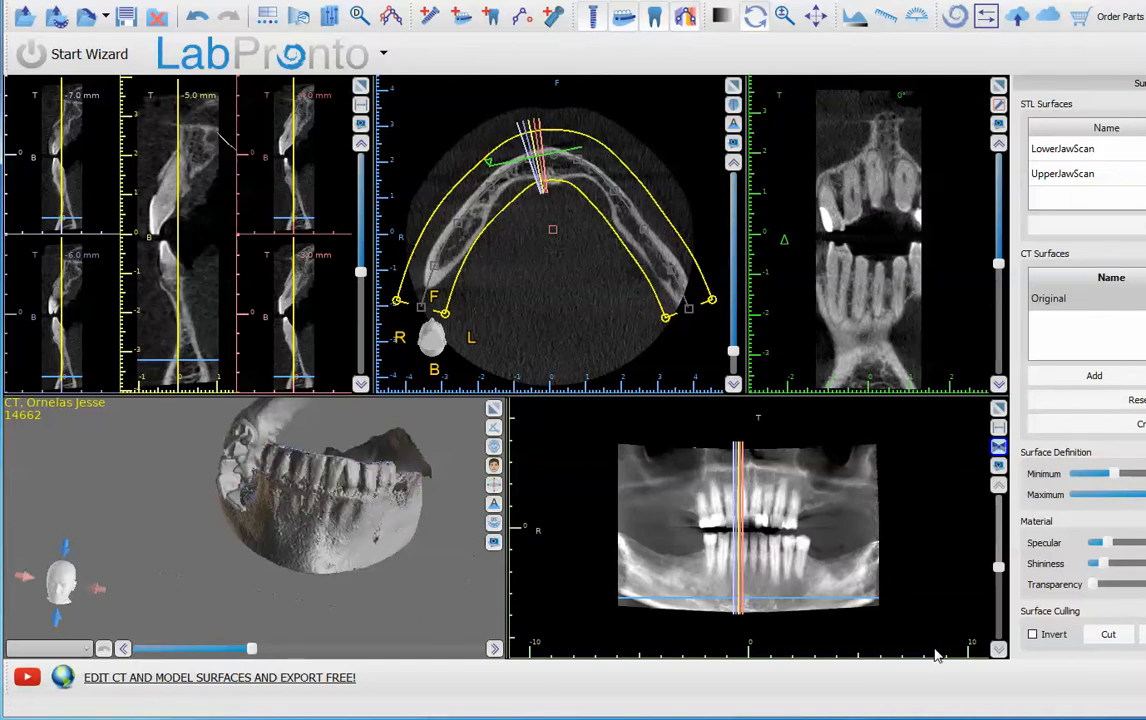
{"action": "left_click_drag", "start_coordinate": [237, 528], "coordinate": [560, 476]}
{"action": "left_click", "coordinate": [1034, 635]}
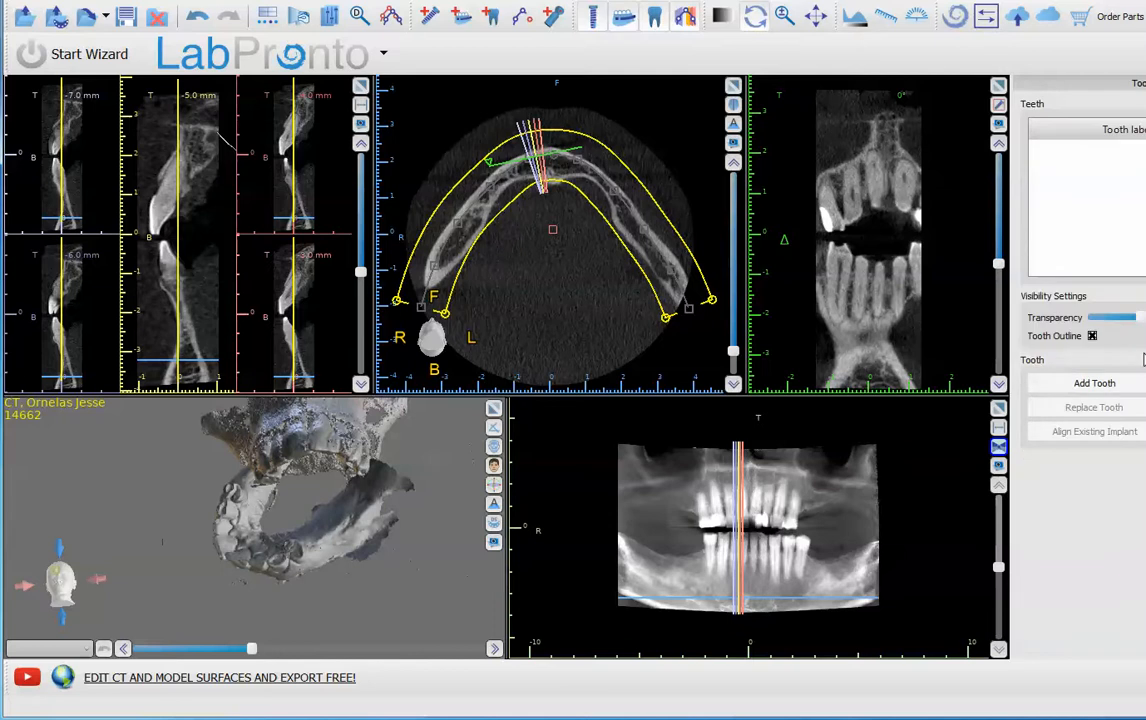
Step: Set the alignment method of UpperJawScan to Points and start the alignment
{"action": "left_click_drag", "start_coordinate": [1145, 345], "coordinate": [1132, 345]}
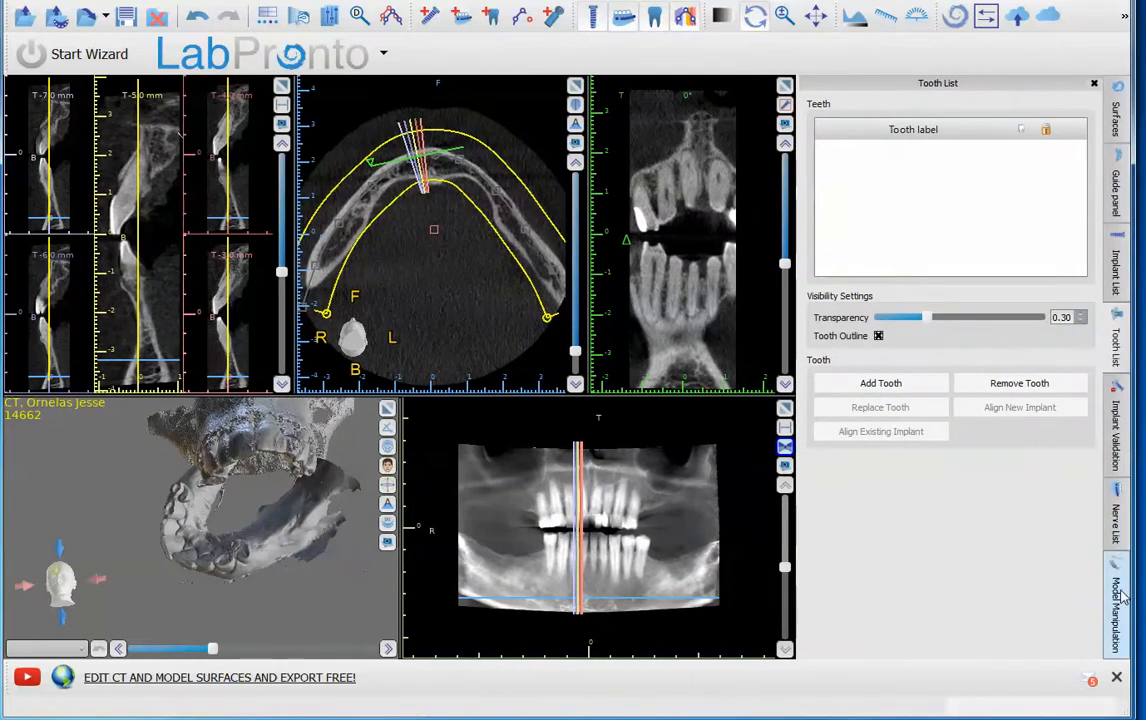
{"action": "left_click", "coordinate": [1114, 608]}
{"action": "left_click", "coordinate": [848, 270]}
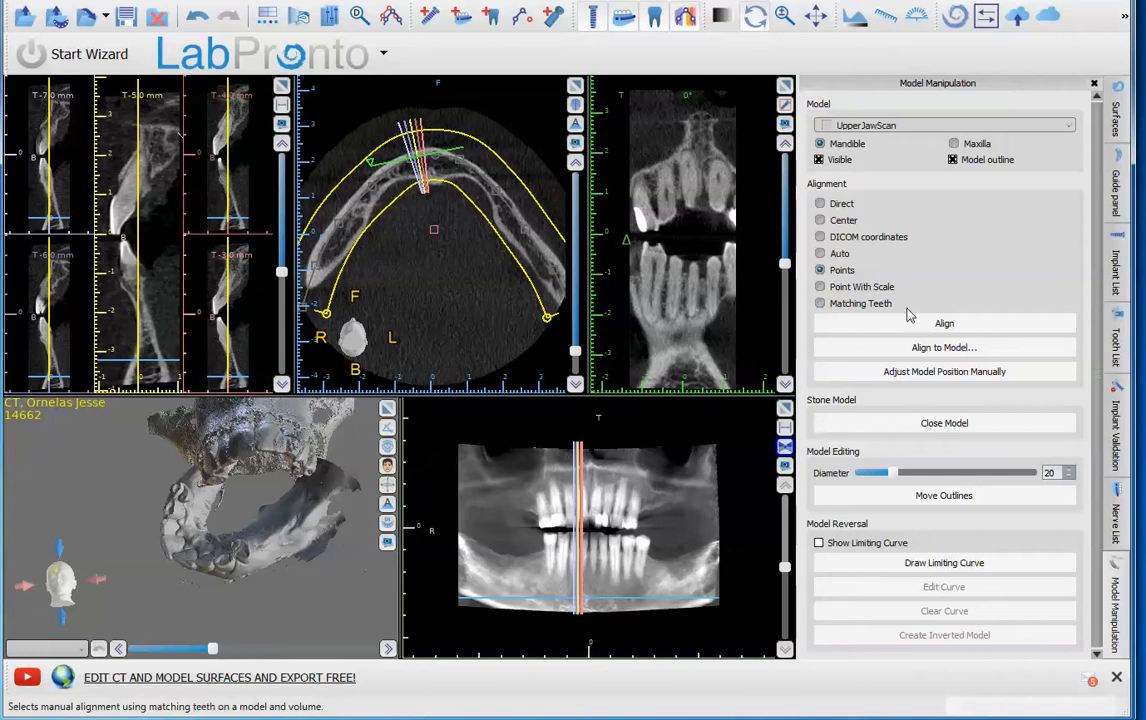
{"action": "left_click", "coordinate": [910, 322]}
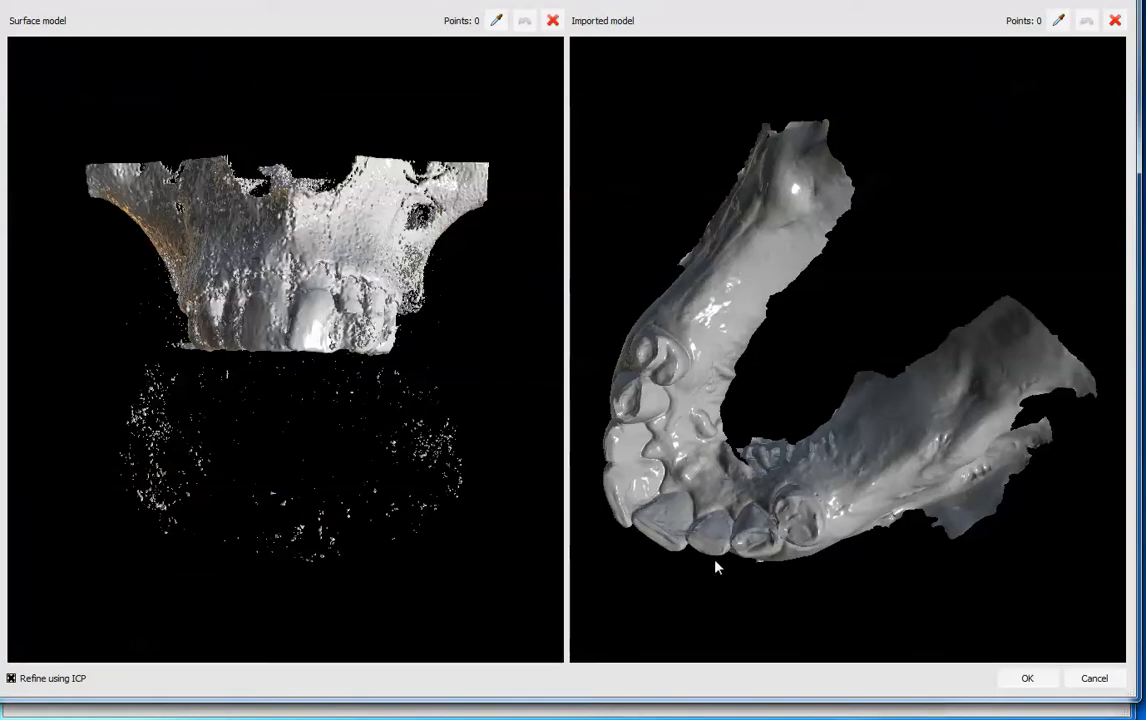
Step: Face the biting surfaces of both upper models and mark three points on the patient's right back teeth and canine of the surface model
{"action": "left_click_drag", "start_coordinate": [224, 328], "coordinate": [262, 140]}
{"action": "scroll", "coordinate": [297, 250], "scroll_direction": "up", "scroll_amount": 3}
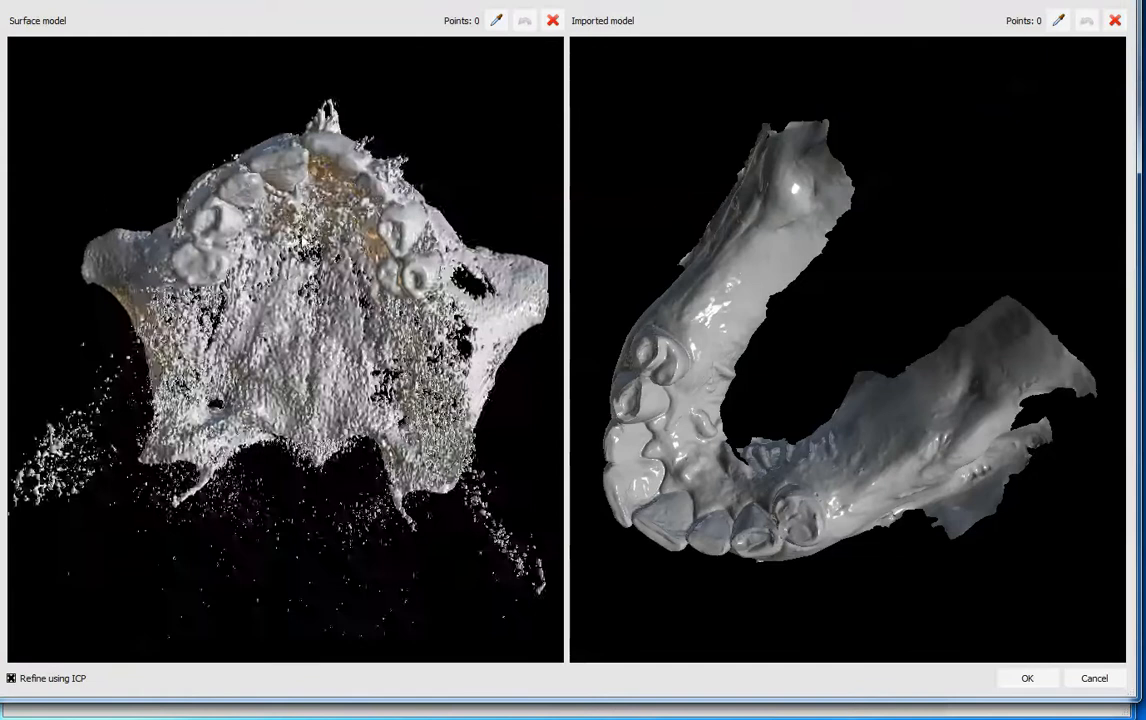
{"action": "middle_click_drag", "start_coordinate": [297, 250], "coordinate": [305, 372]}
{"action": "left_click_drag", "start_coordinate": [305, 372], "coordinate": [303, 350]}
{"action": "scroll", "coordinate": [303, 350], "scroll_direction": "up", "scroll_amount": 4}
{"action": "left_click_drag", "start_coordinate": [732, 529], "coordinate": [760, 435]}
{"action": "scroll", "coordinate": [855, 265], "scroll_direction": "up", "scroll_amount": 3}
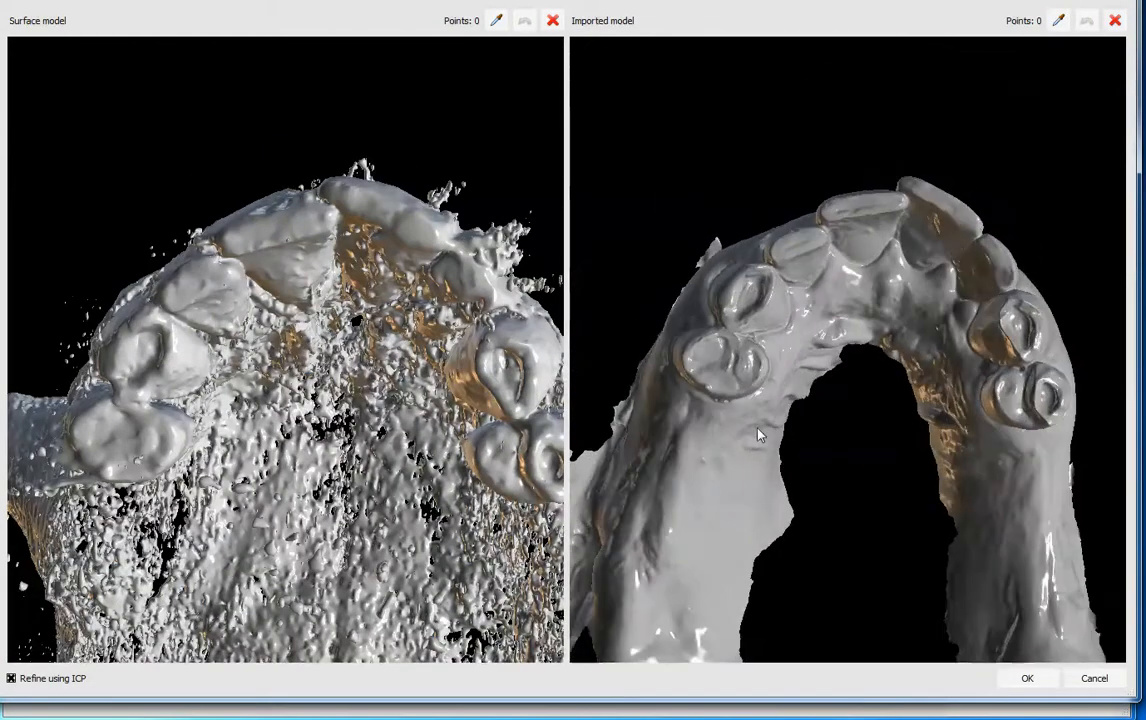
{"action": "key", "text": "ctrl"}
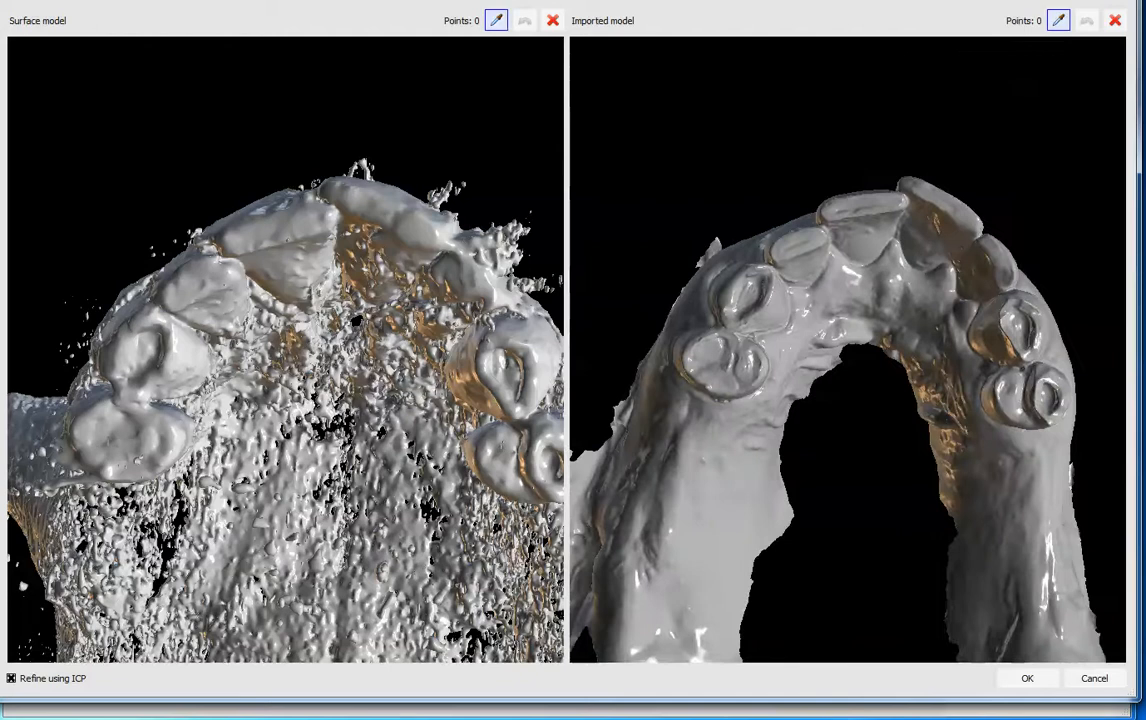
{"action": "key", "text": "ctrl"}
{"action": "left_click", "coordinate": [127, 436]}
{"action": "left_click", "coordinate": [141, 358]}
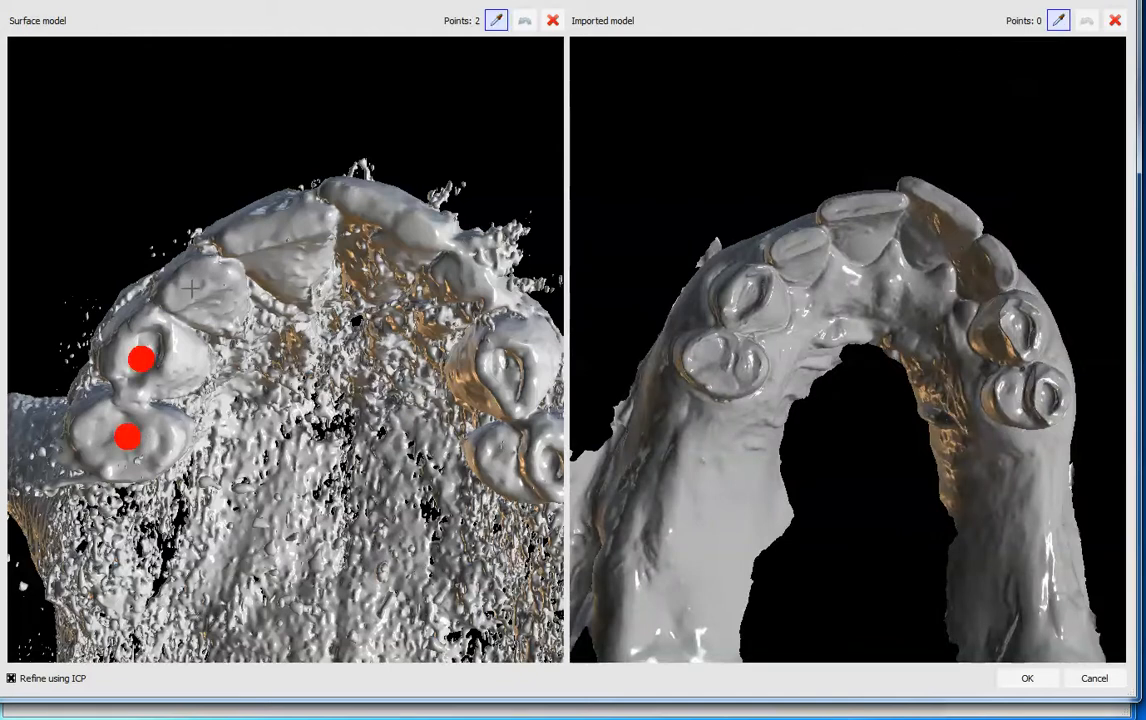
{"action": "left_click", "coordinate": [191, 289]}
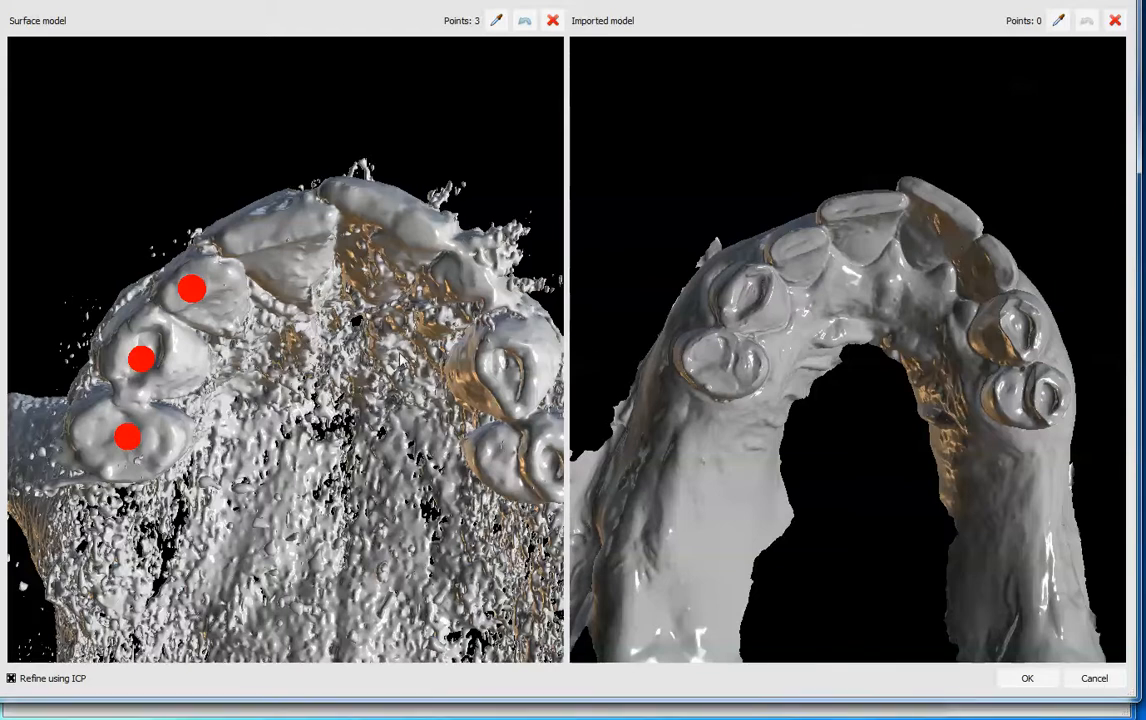
Step: Mark points on the two rear teeth of the patient's left side on the maxilla surface model
{"action": "middle_click_drag", "start_coordinate": [400, 355], "coordinate": [270, 311]}
{"action": "key", "text": "ctrl"}
{"action": "left_click", "coordinate": [418, 420]}
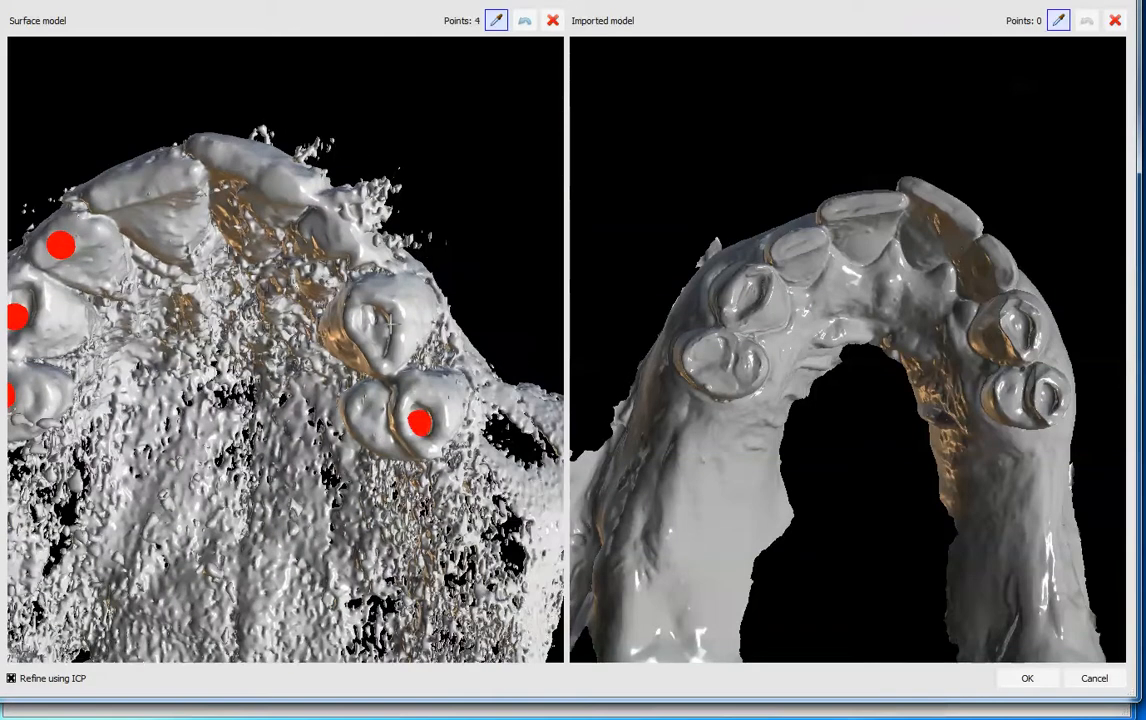
{"action": "left_click", "coordinate": [381, 325]}
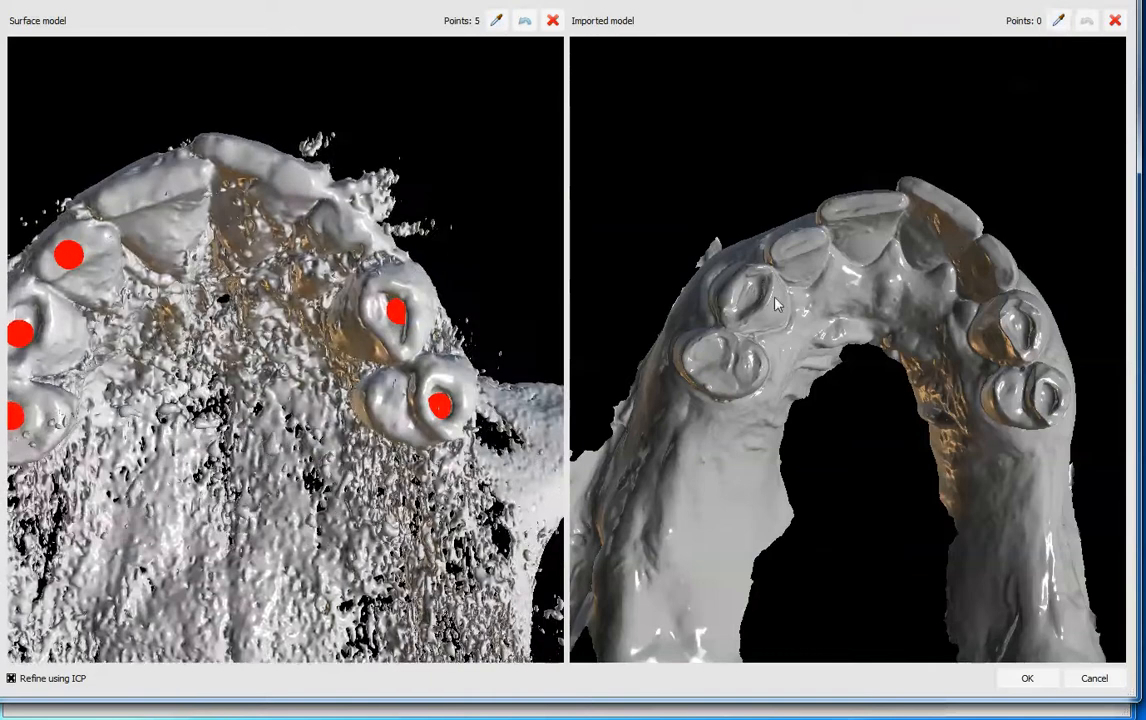
Step: Mark the five corresponding tooth points on the imported upper scan and apply the alignment
{"action": "key", "text": "ctrl"}
{"action": "left_click", "coordinate": [797, 246]}
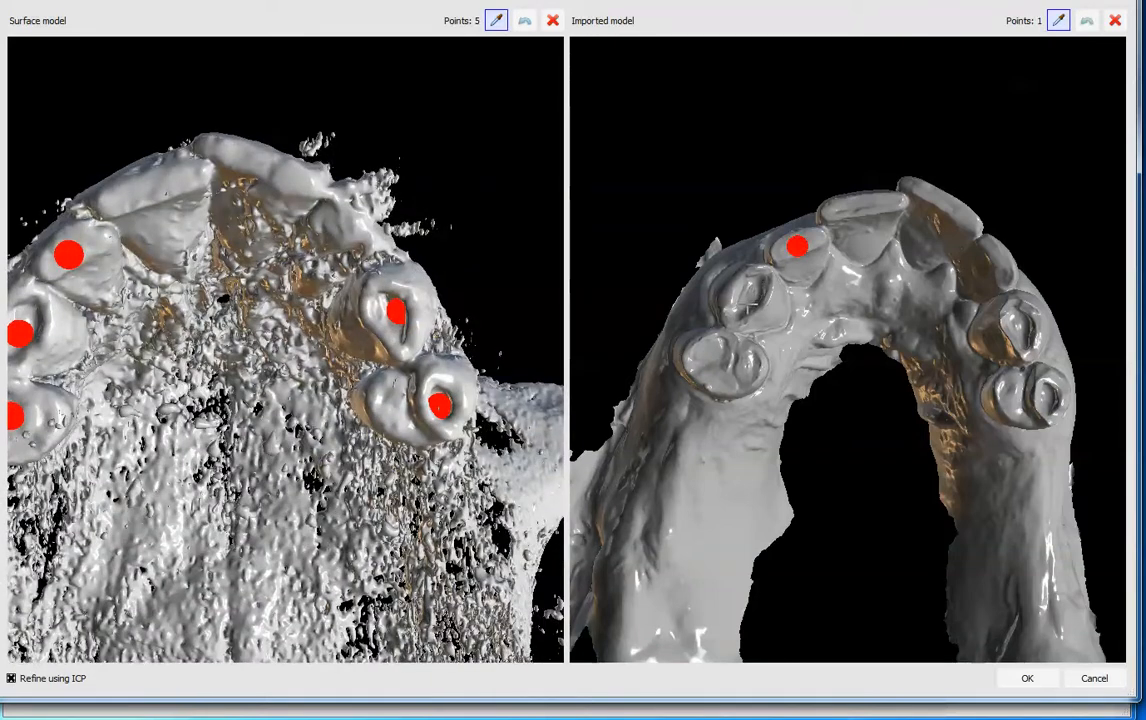
{"action": "middle_click_drag", "start_coordinate": [457, 379], "coordinate": [529, 374]}
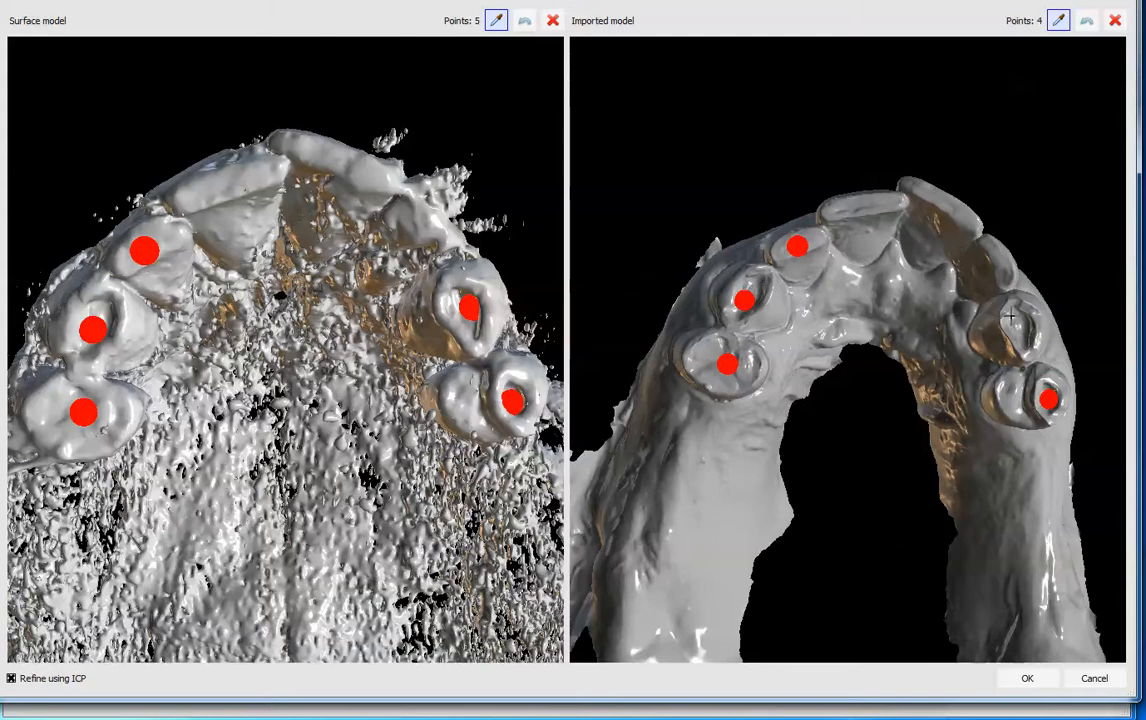
{"action": "left_click", "coordinate": [1027, 678]}
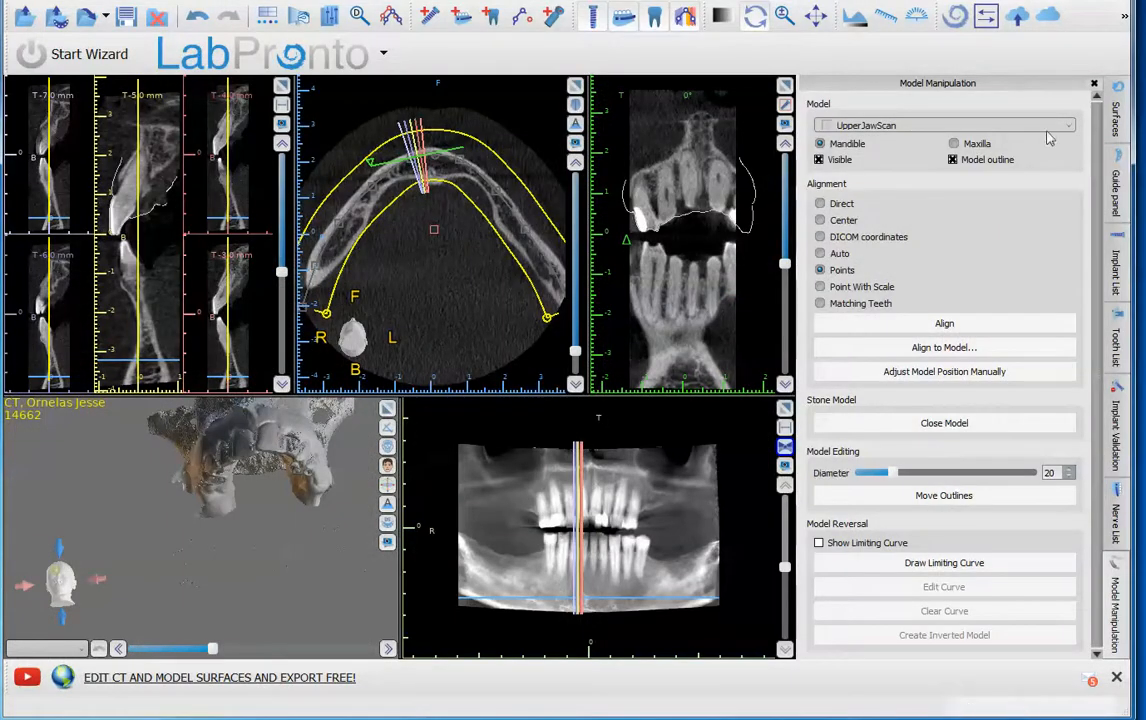
Step: Recolor the UpperJawScan STL surface turquoise (#2dccc7)
{"action": "left_click", "coordinate": [1116, 119]}
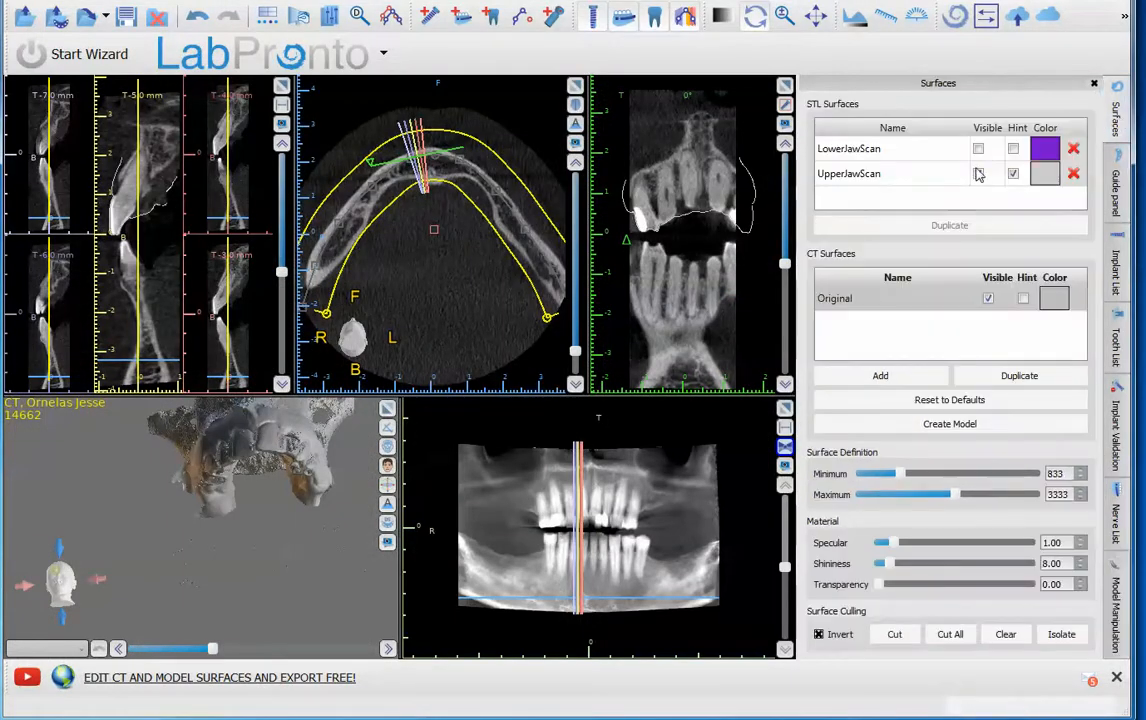
{"action": "left_click", "coordinate": [1044, 174]}
{"action": "left_click", "coordinate": [650, 238]}
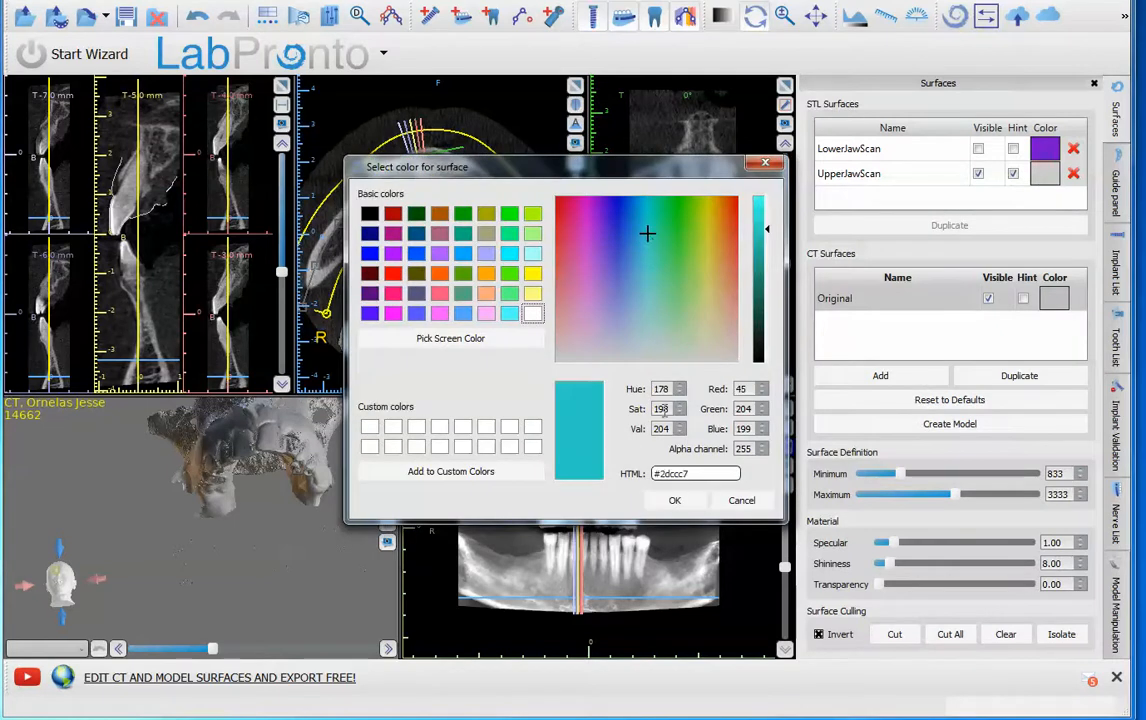
{"action": "left_click", "coordinate": [674, 500]}
Step: Maximize the 3D view with the upper biting surfaces facing forward and save the project
{"action": "left_click_drag", "start_coordinate": [247, 440], "coordinate": [325, 268]}
{"action": "left_click", "coordinate": [388, 408]}
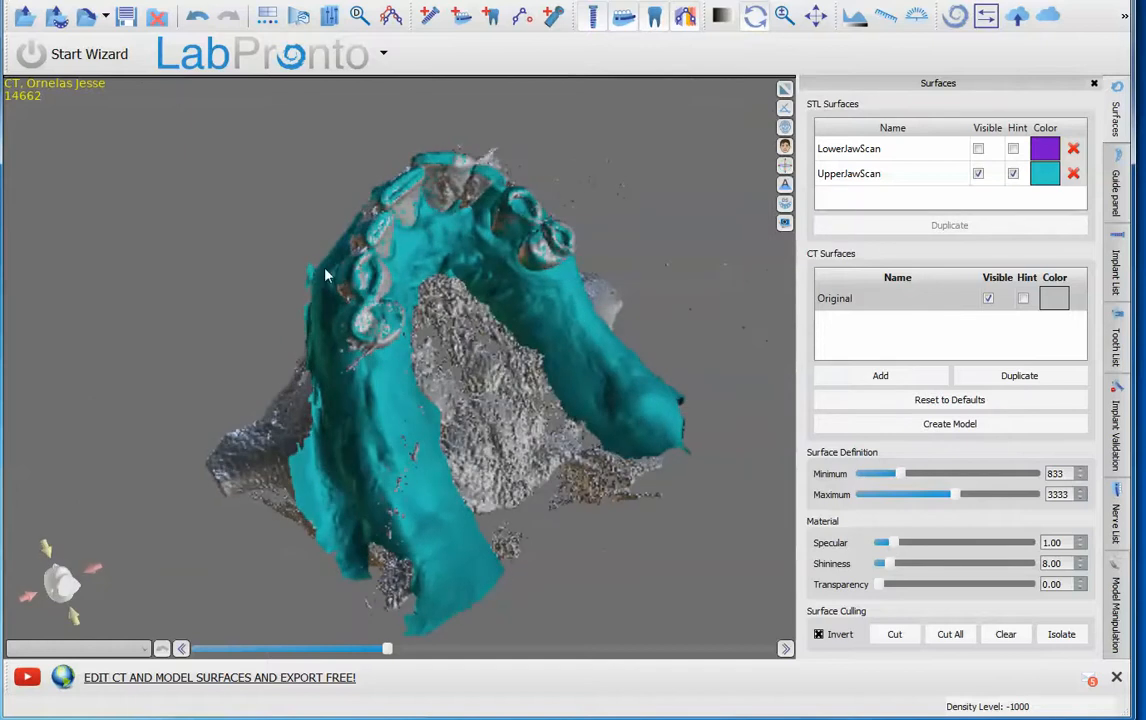
{"action": "left_click", "coordinate": [125, 15]}
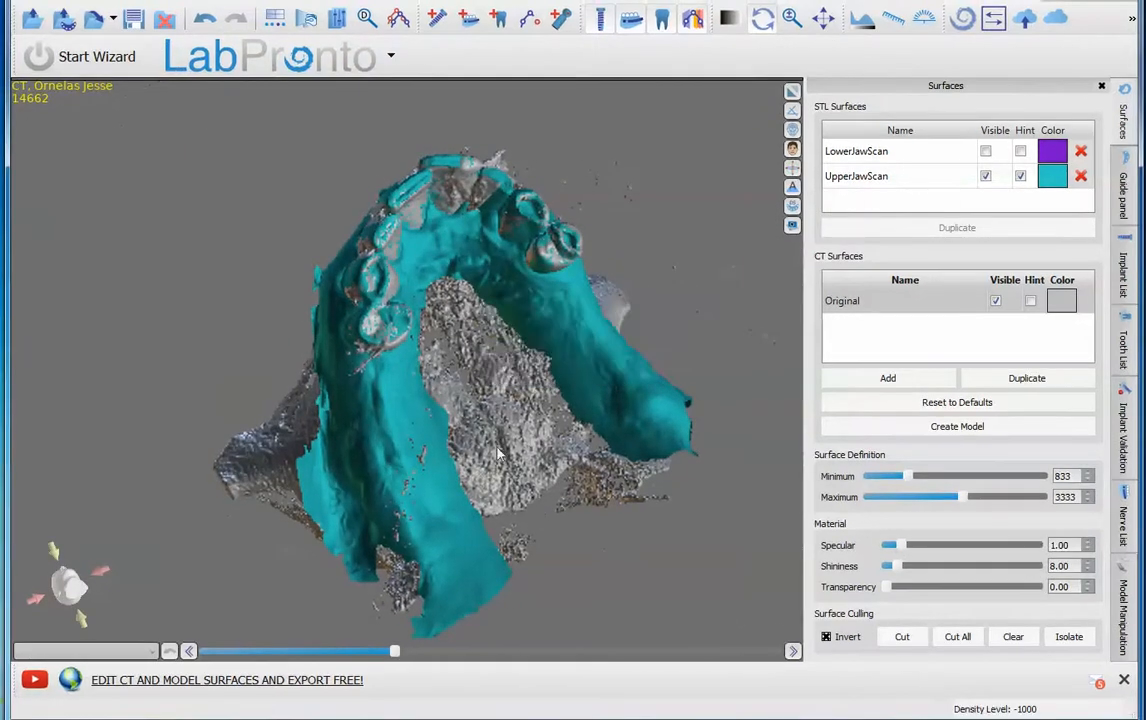
Step: Add a medium Right Maxillary First Premolar from the Teeth caps set behind the last right tooth of the upper scan
{"action": "left_click_drag", "start_coordinate": [482, 443], "coordinate": [424, 446]}
{"action": "left_click_drag", "start_coordinate": [321, 166], "coordinate": [524, 392]}
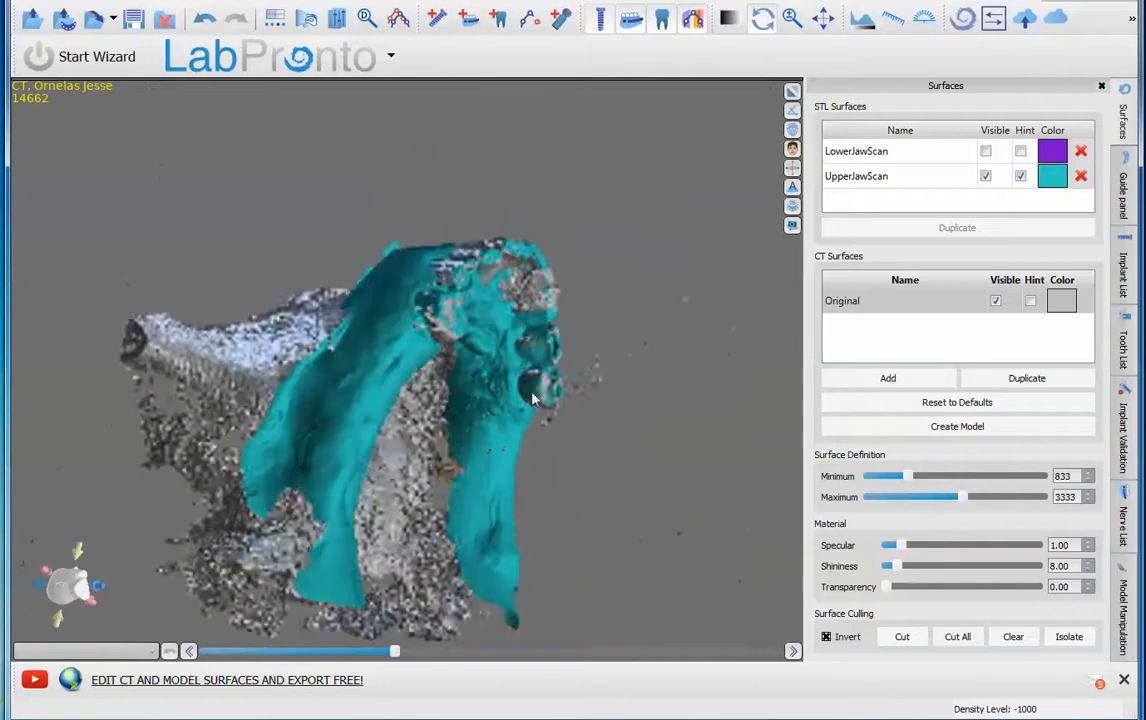
{"action": "left_click", "coordinate": [500, 18]}
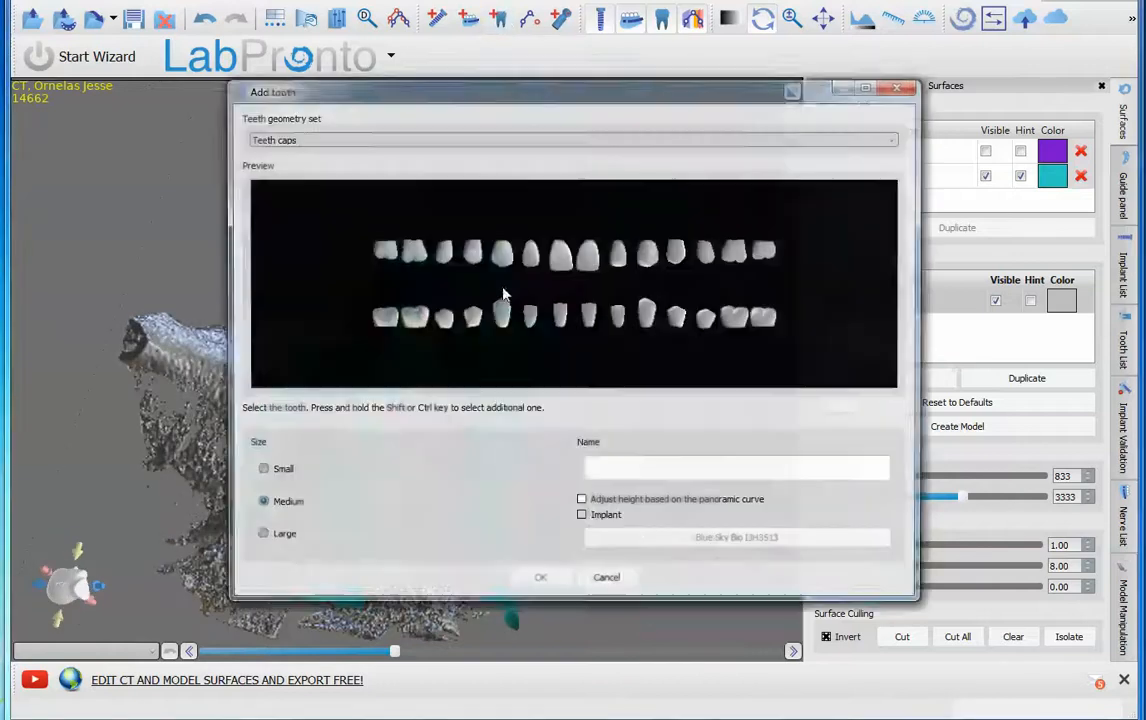
{"action": "left_click", "coordinate": [471, 250]}
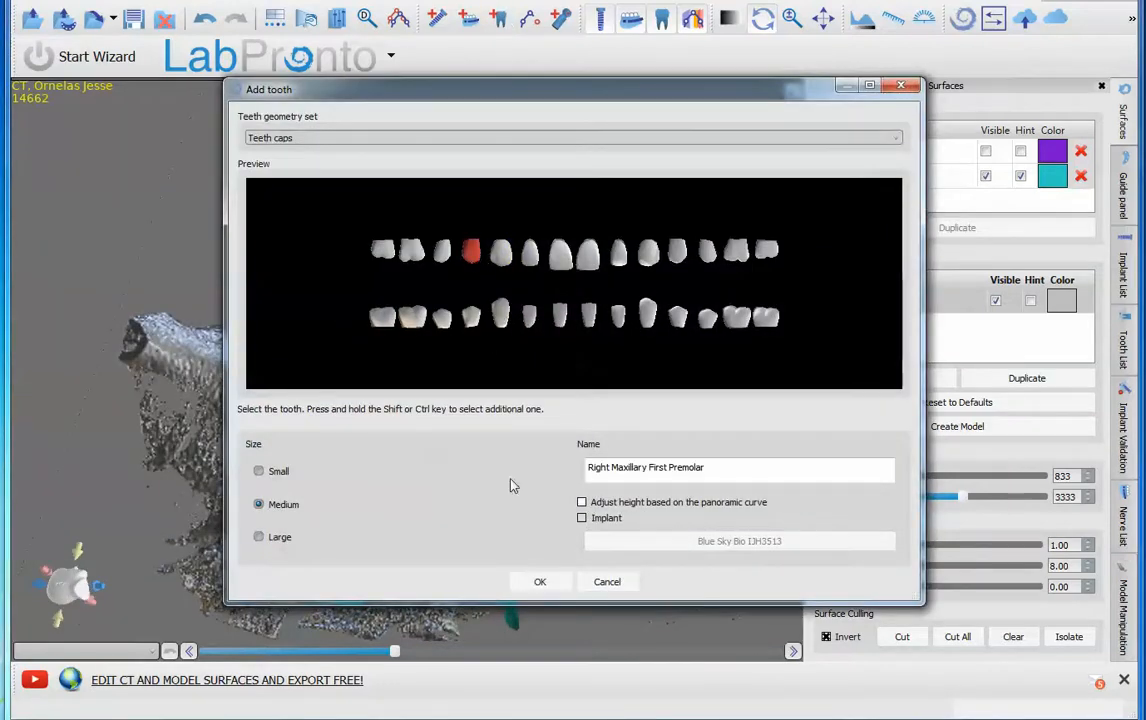
{"action": "left_click", "coordinate": [530, 581]}
{"action": "left_click", "coordinate": [418, 353]}
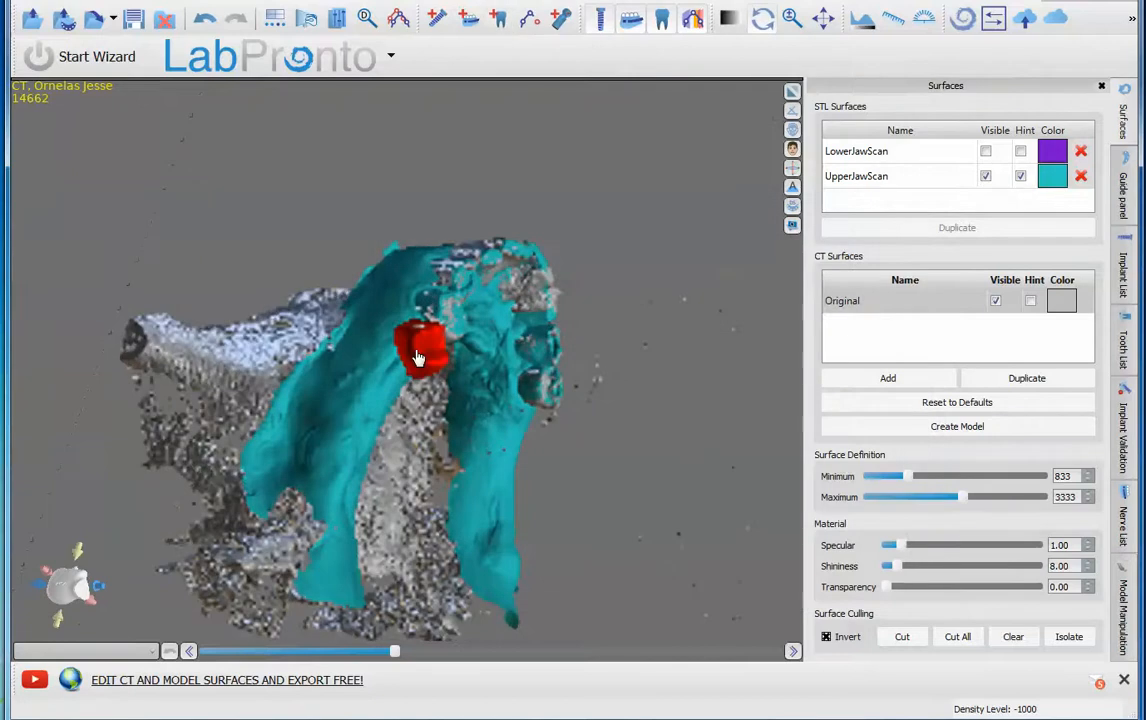
Step: Adjust the new premolar's position so it sits on the ridge directly behind the patient's last right upper tooth
{"action": "left_click_drag", "start_coordinate": [414, 364], "coordinate": [308, 398]}
{"action": "left_click_drag", "start_coordinate": [326, 338], "coordinate": [332, 366]}
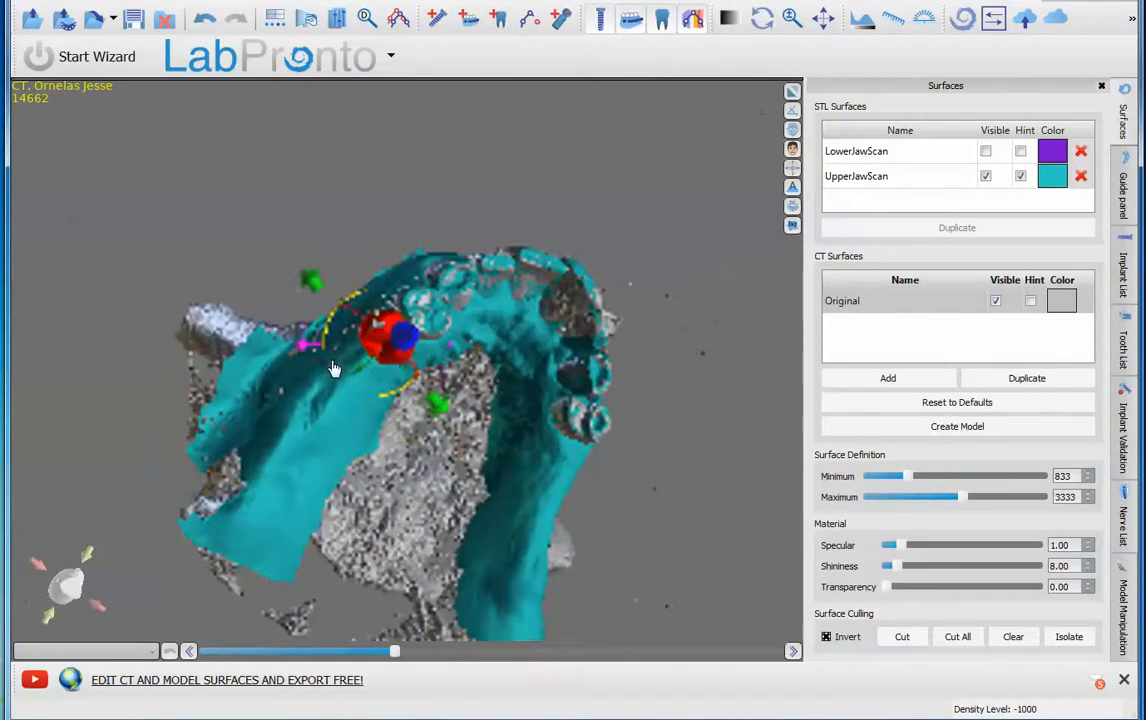
{"action": "left_click_drag", "start_coordinate": [634, 442], "coordinate": [532, 407]}
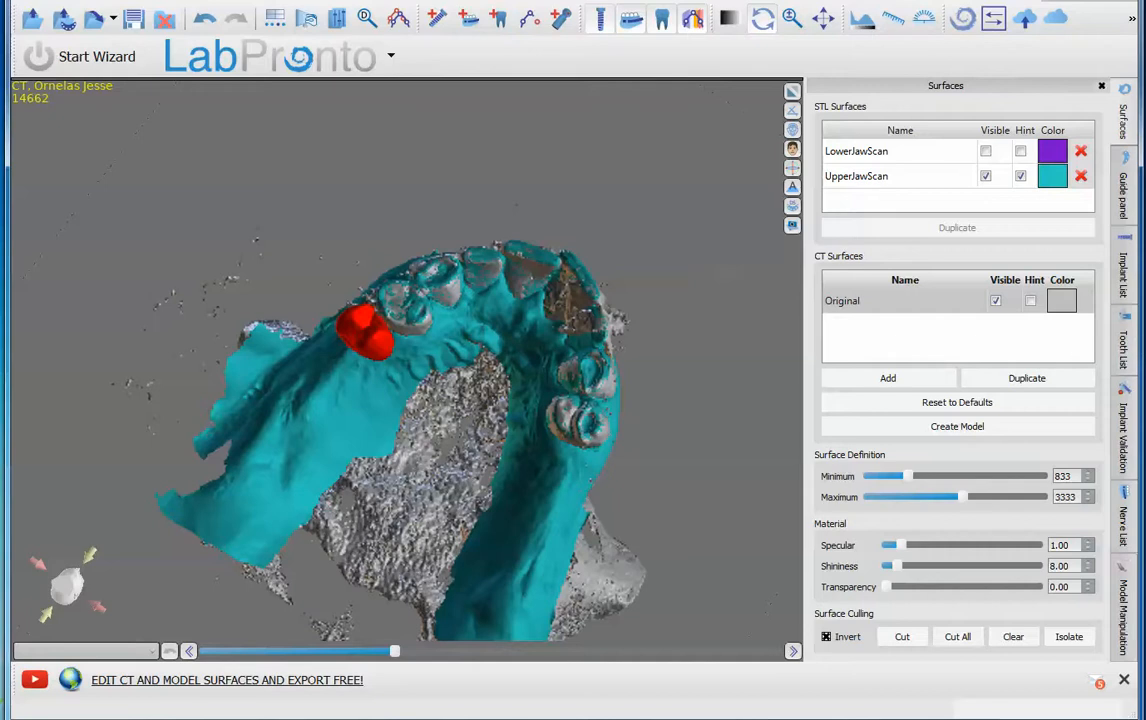
Step: Replace the Right Maxillary First Premolar in the tooth list with a medium Right Maxillary Second Premolar
{"action": "left_click", "coordinate": [1124, 345]}
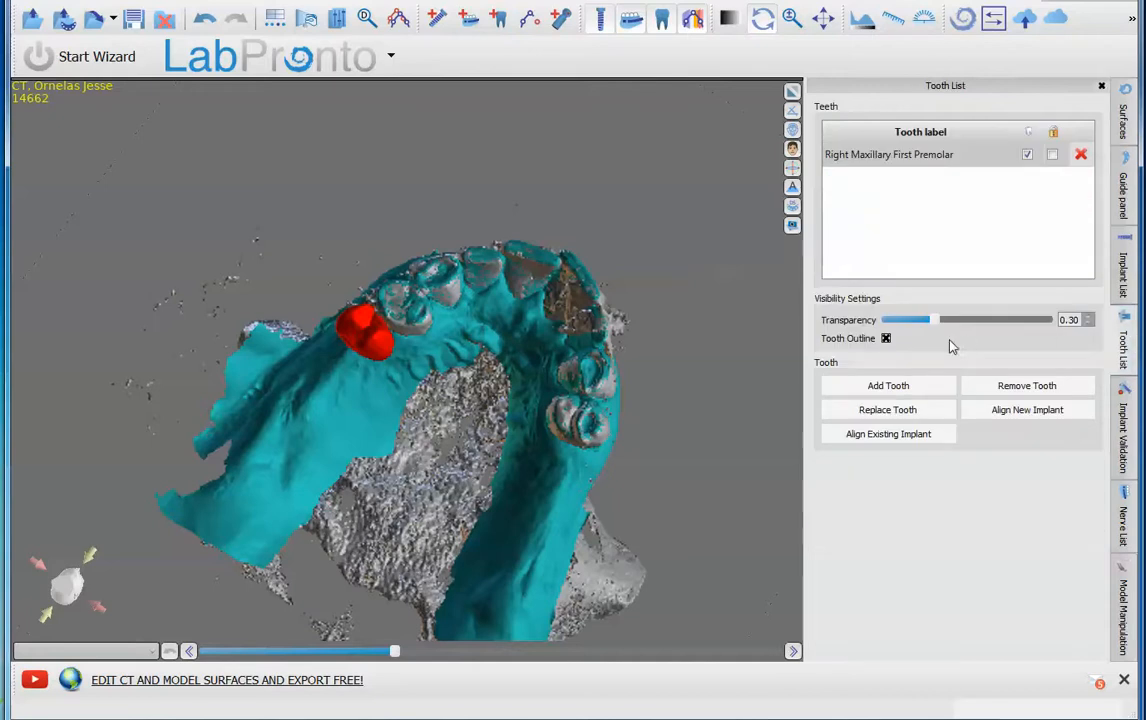
{"action": "left_click", "coordinate": [916, 164]}
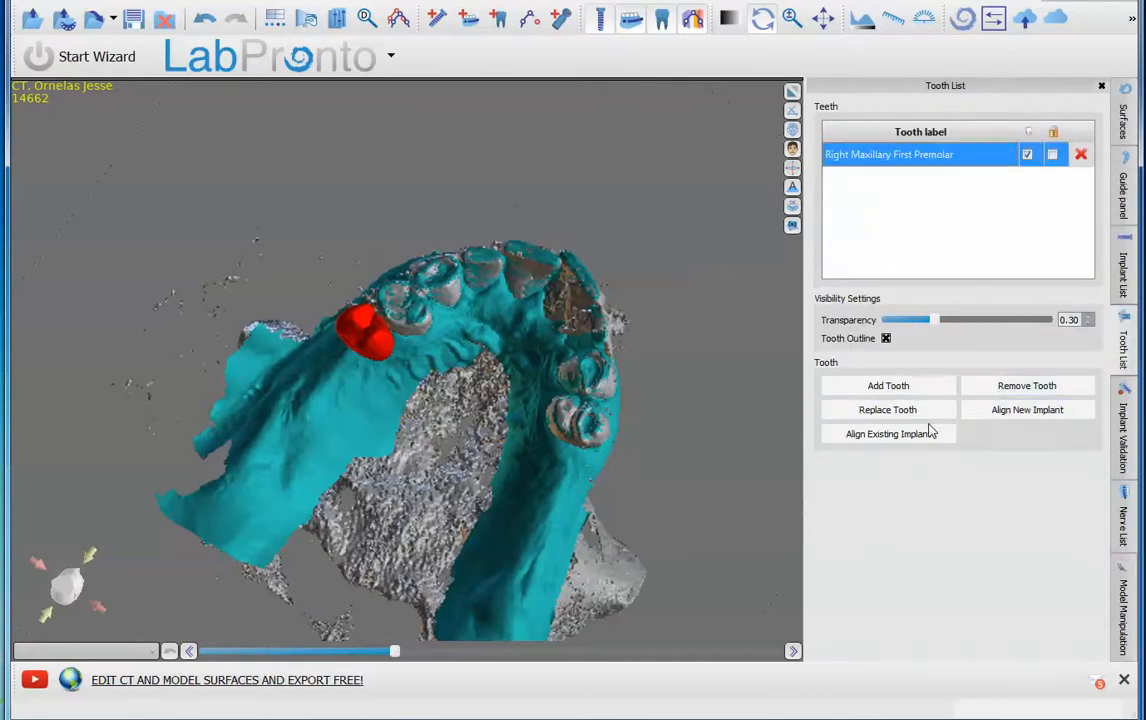
{"action": "left_click", "coordinate": [887, 410]}
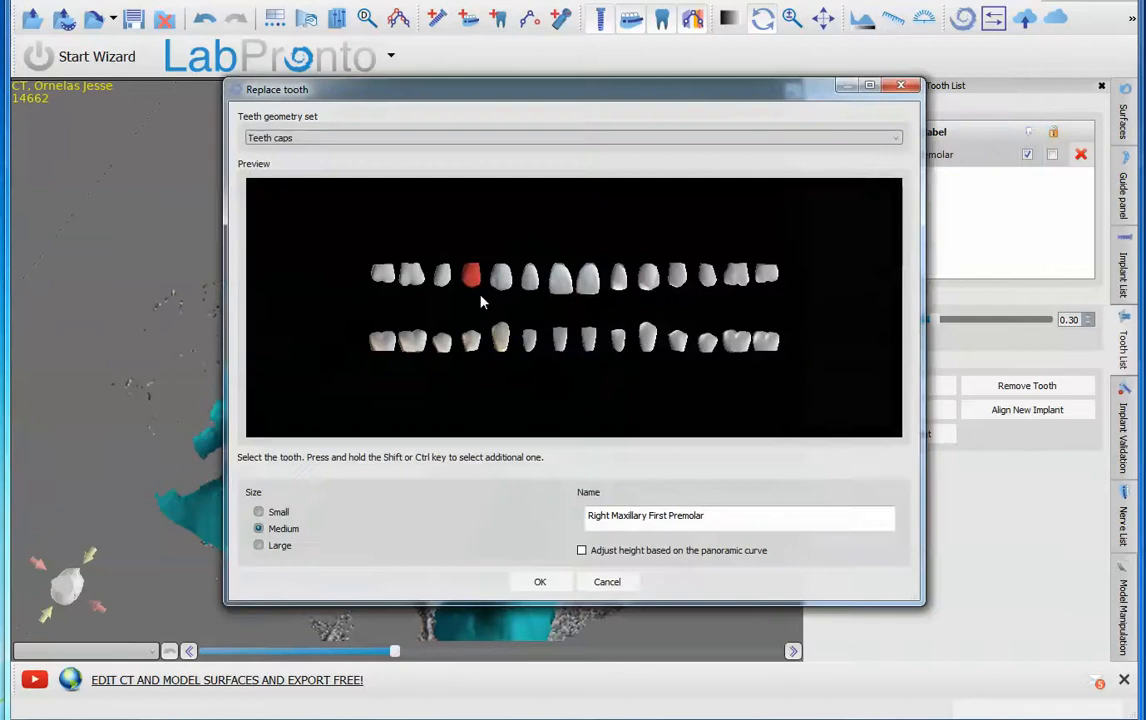
{"action": "left_click", "coordinate": [441, 274]}
{"action": "left_click", "coordinate": [538, 583]}
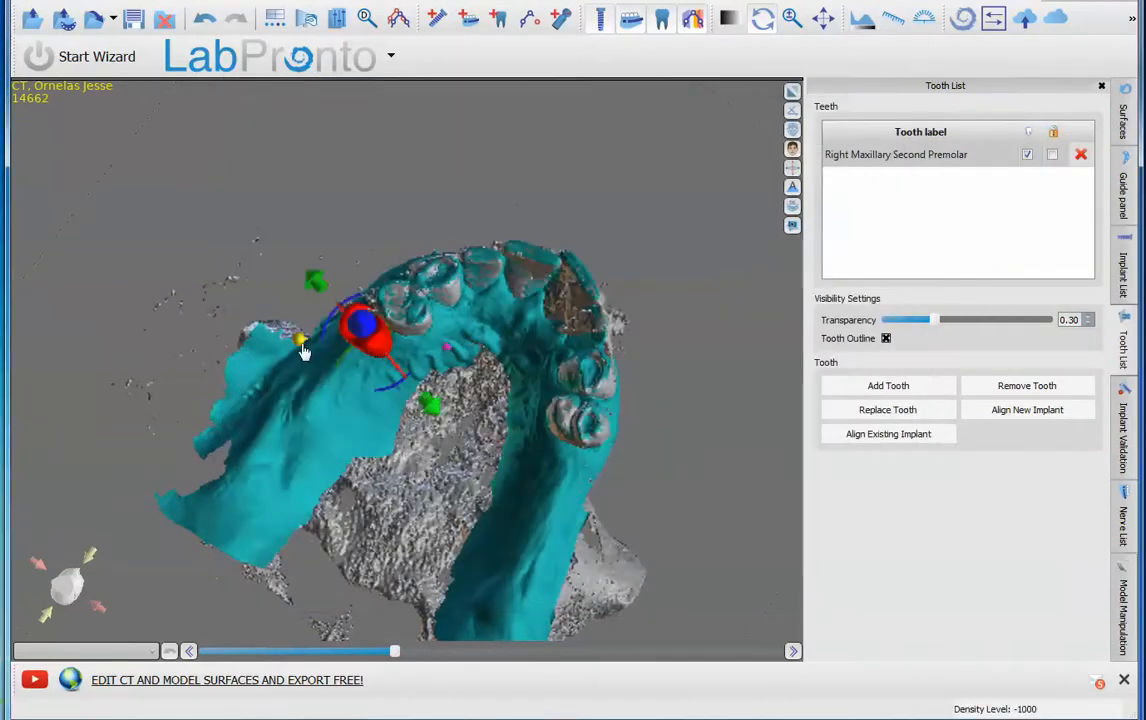
Step: Add a medium Right Maxillary First Molar on the ridge behind the right second premolar
{"action": "left_click_drag", "start_coordinate": [507, 365], "coordinate": [537, 386]}
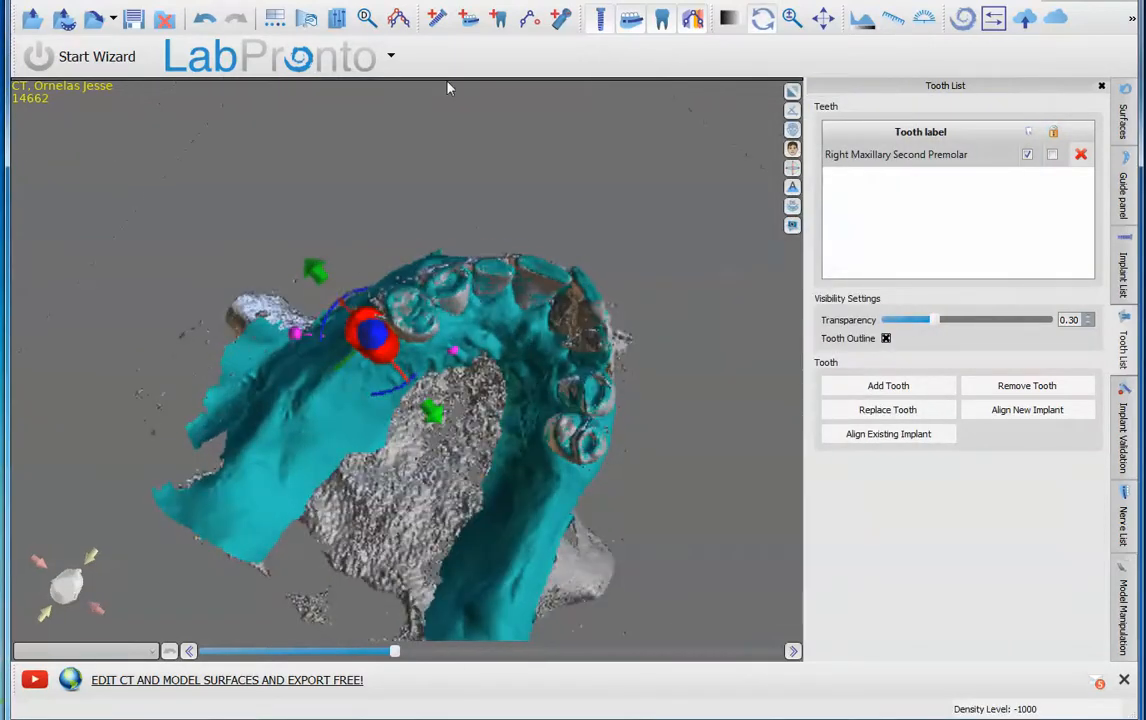
{"action": "left_click", "coordinate": [470, 20]}
{"action": "left_click", "coordinate": [497, 20]}
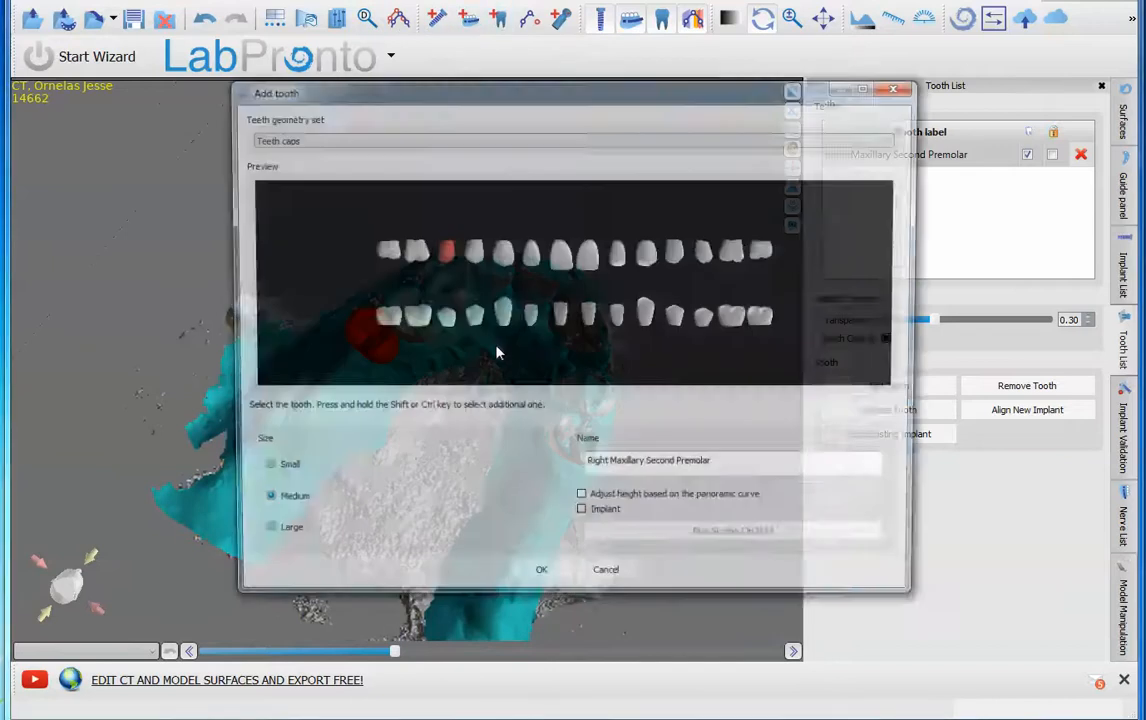
{"action": "left_click", "coordinate": [410, 250]}
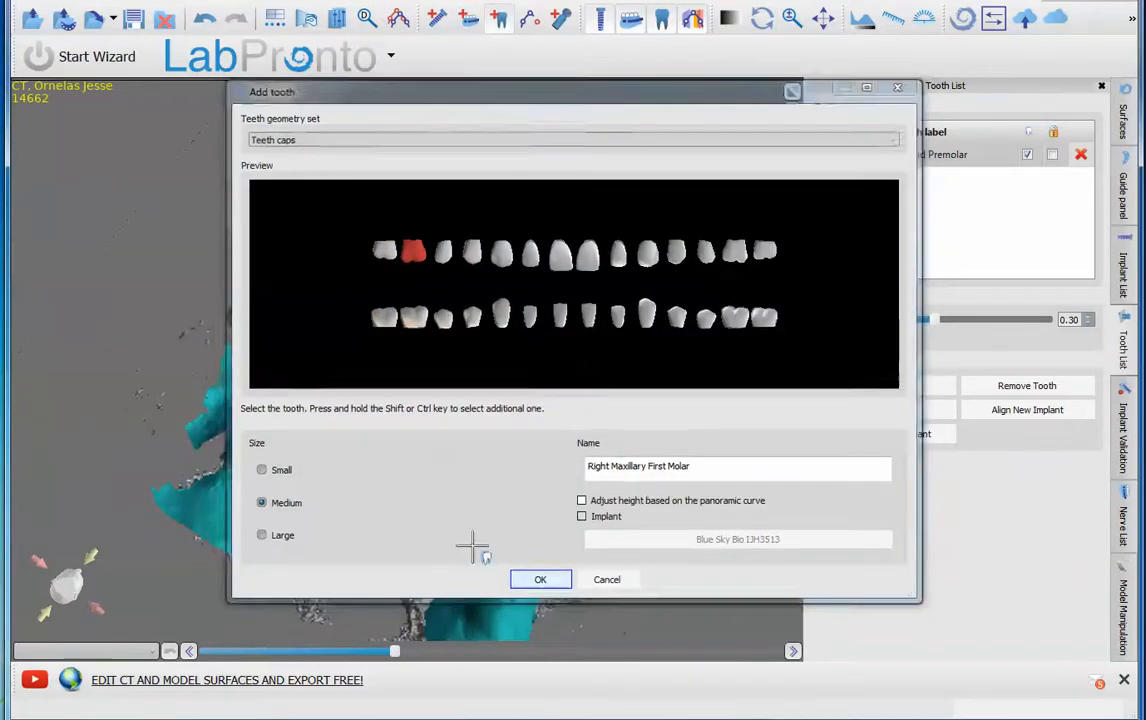
{"action": "left_click", "coordinate": [540, 581]}
{"action": "left_click_drag", "start_coordinate": [620, 413], "coordinate": [466, 233]}
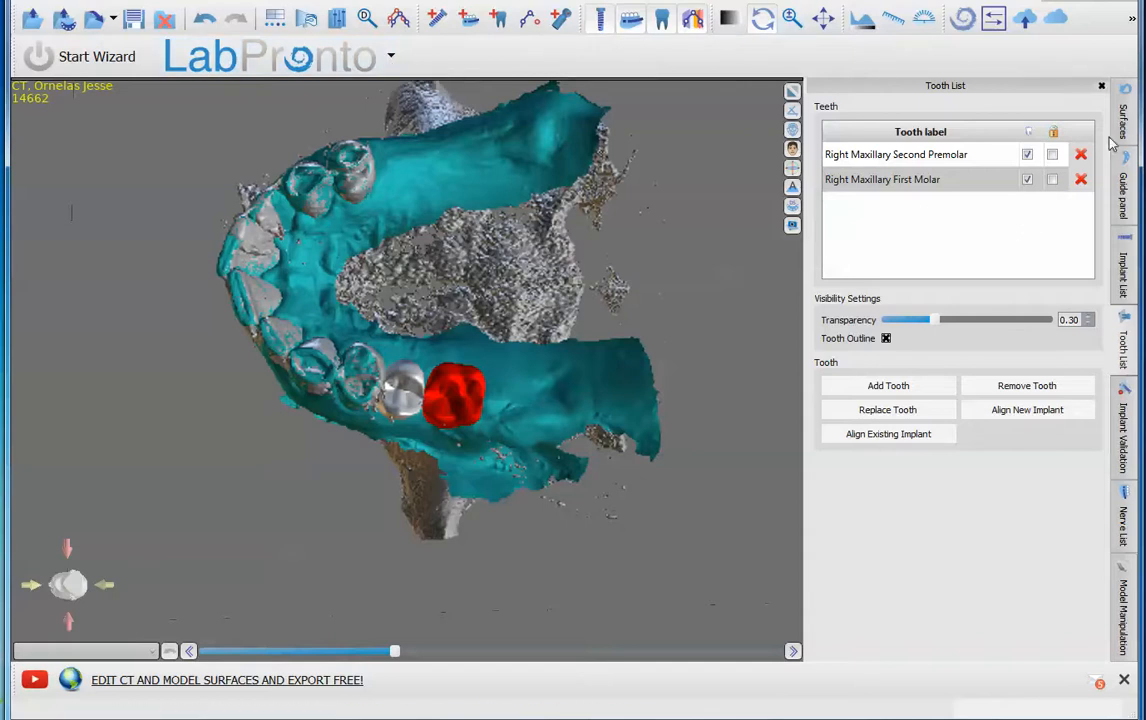
Step: Add a medium Left Maxillary Second Premolar and position it directly behind the last left tooth of the upper scan
{"action": "left_click", "coordinate": [498, 20]}
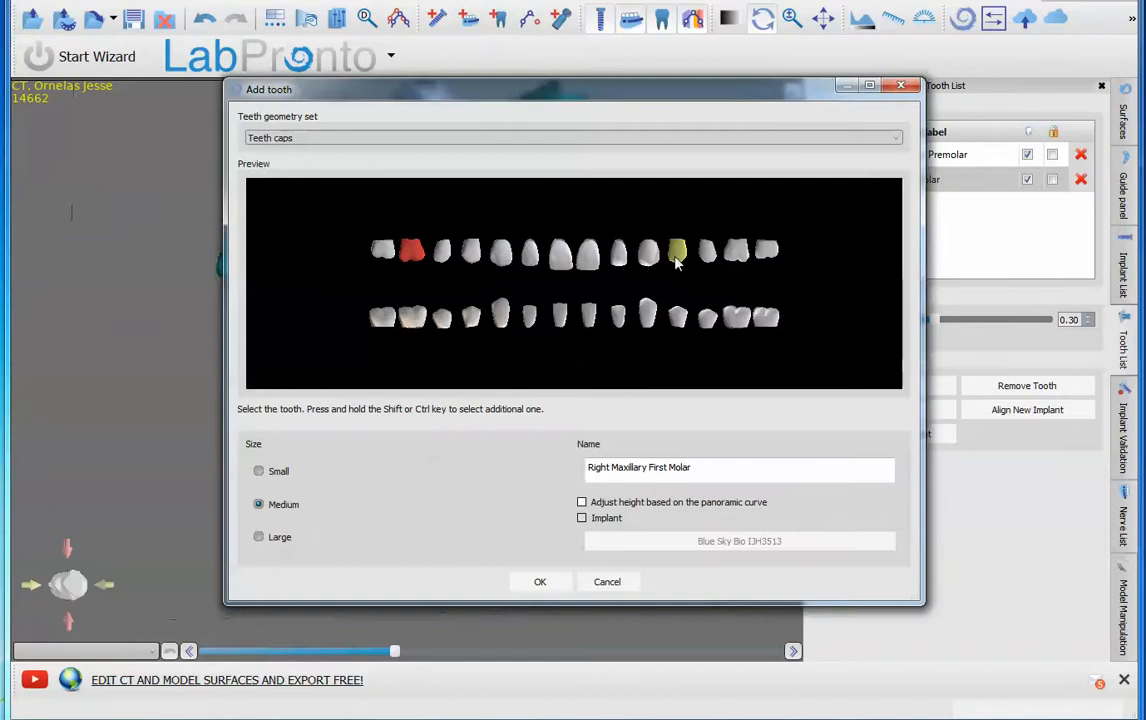
{"action": "left_click", "coordinate": [704, 254]}
{"action": "left_click", "coordinate": [540, 581]}
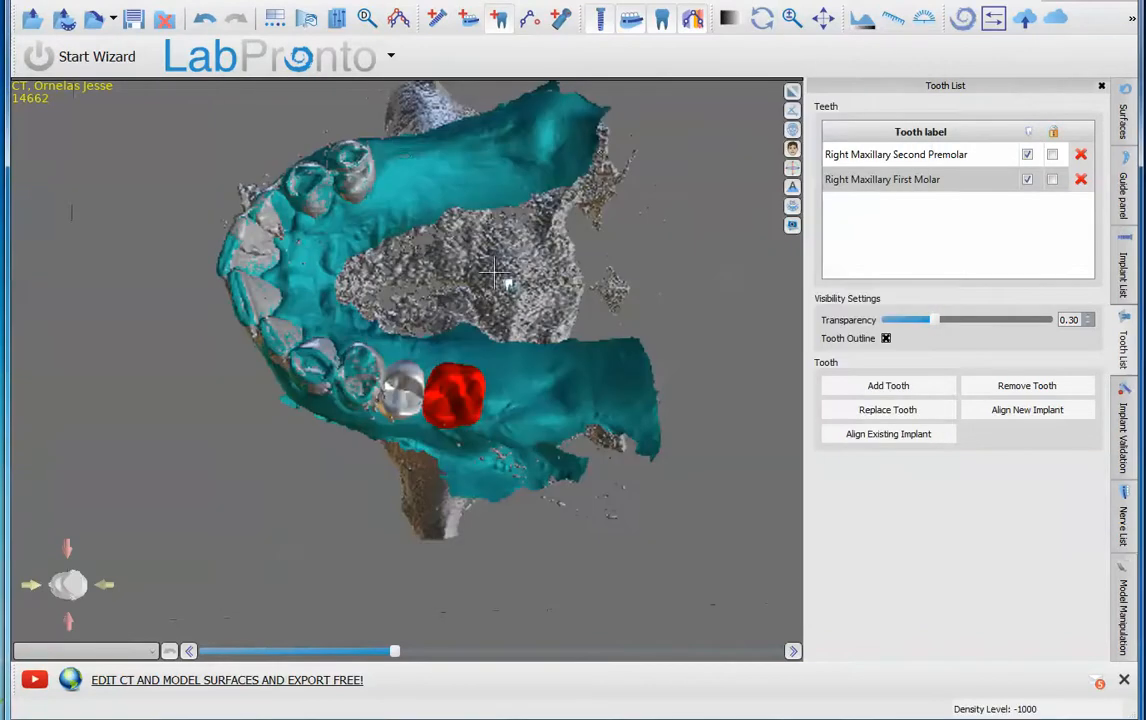
{"action": "left_click", "coordinate": [405, 167]}
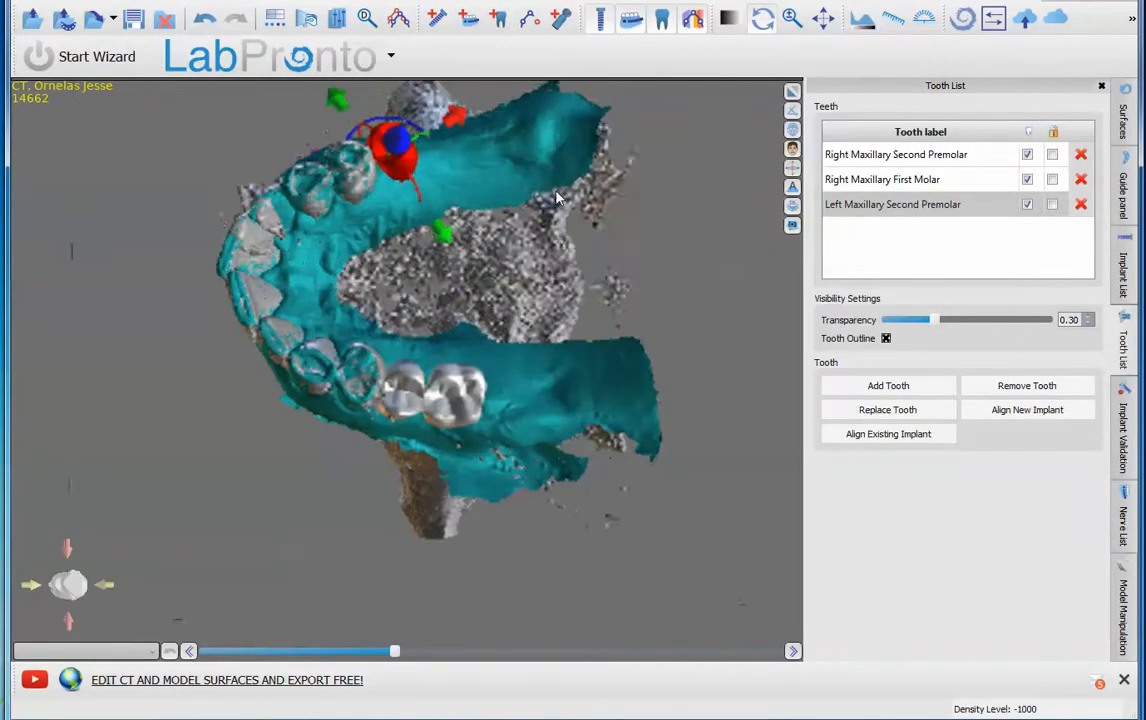
{"action": "left_click_drag", "start_coordinate": [435, 124], "coordinate": [398, 159]}
Step: Add a medium Left Maxillary First Molar behind the left second premolar on the upper scan
{"action": "left_click", "coordinate": [499, 20]}
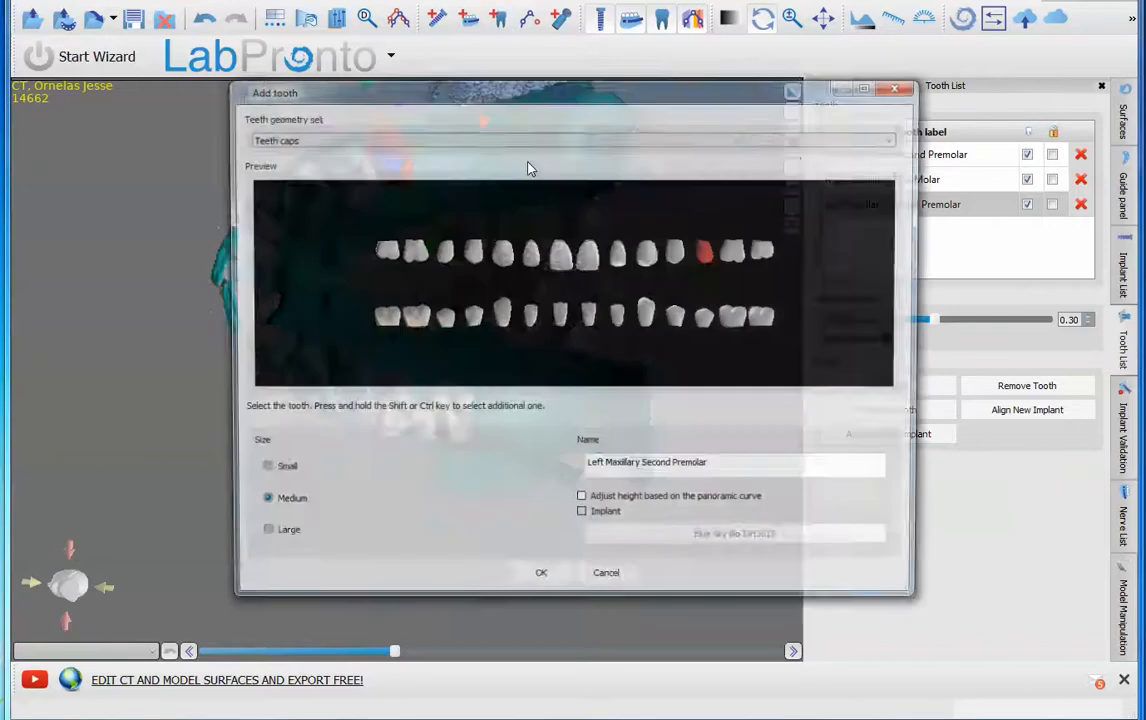
{"action": "left_click", "coordinate": [735, 254]}
{"action": "left_click", "coordinate": [540, 581]}
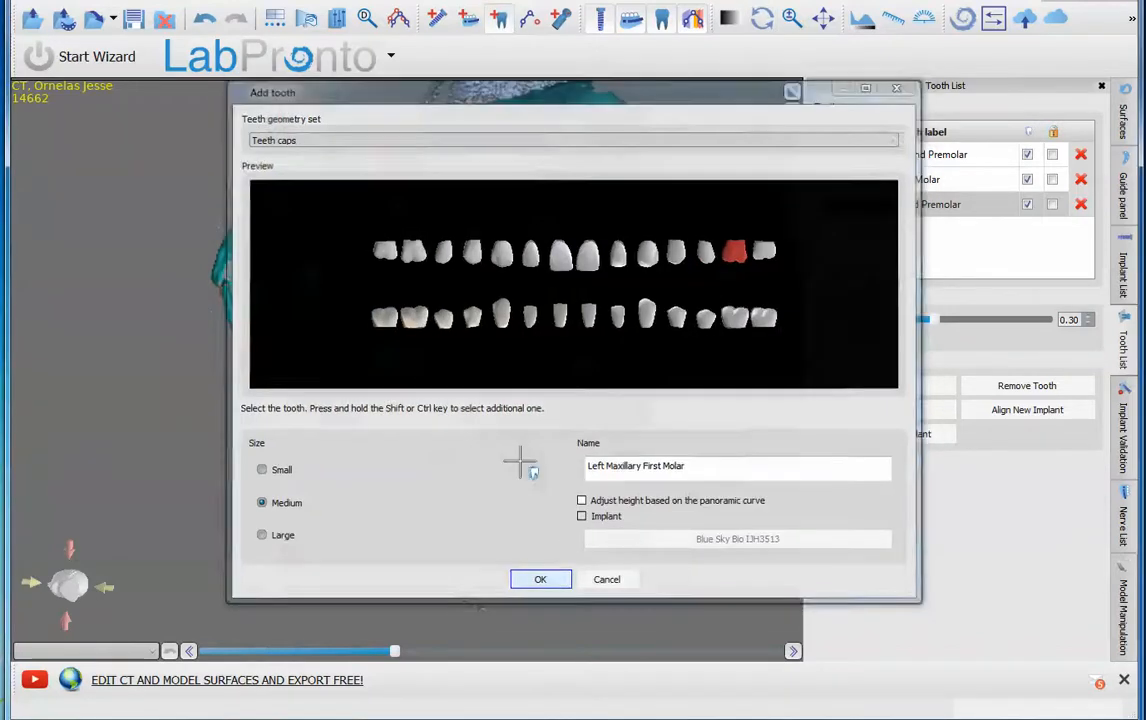
{"action": "left_click", "coordinate": [455, 156]}
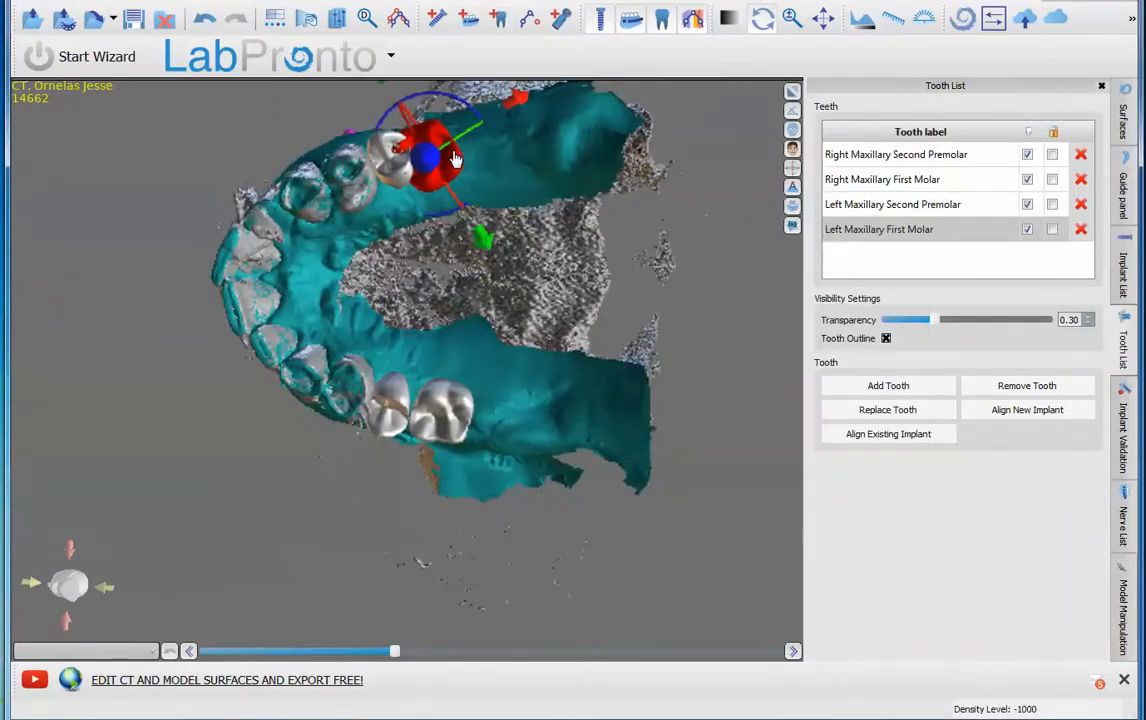
Step: Move and rotate the left first molar so it lines up with the adjacent premolar along the ridge
{"action": "left_click_drag", "start_coordinate": [454, 155], "coordinate": [469, 148]}
{"action": "left_click_drag", "start_coordinate": [483, 105], "coordinate": [498, 119]}
{"action": "left_click_drag", "start_coordinate": [465, 169], "coordinate": [466, 164]}
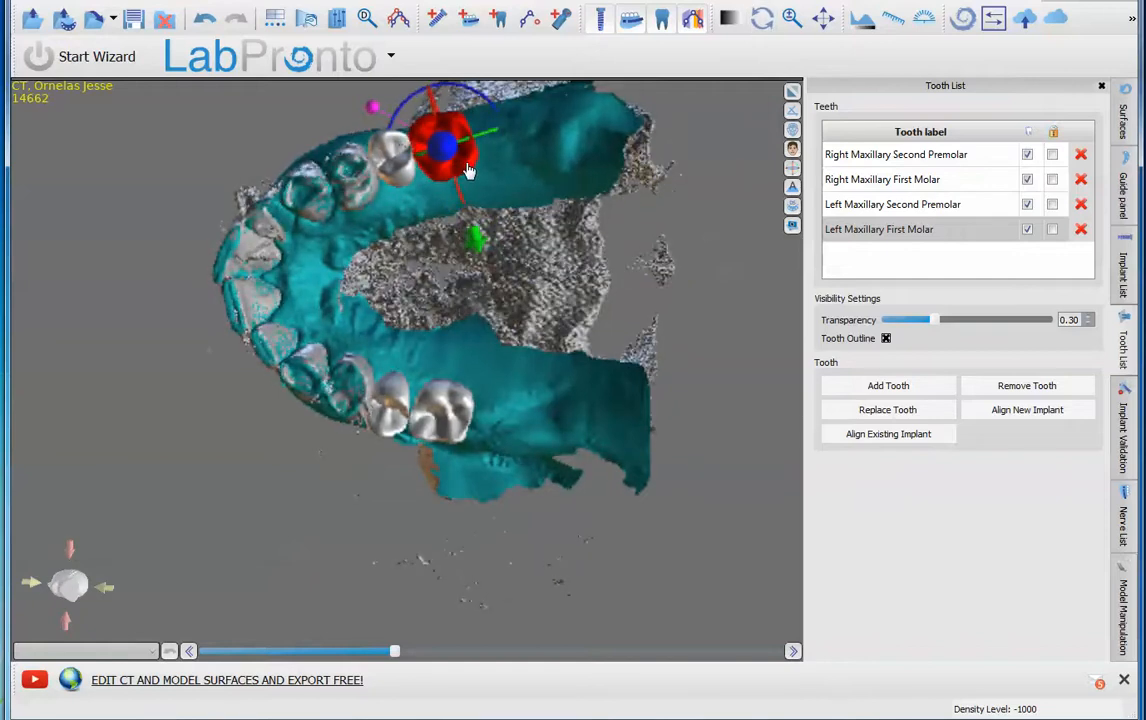
{"action": "left_click_drag", "start_coordinate": [497, 110], "coordinate": [502, 119]}
{"action": "left_click_drag", "start_coordinate": [520, 278], "coordinate": [815, 103]}
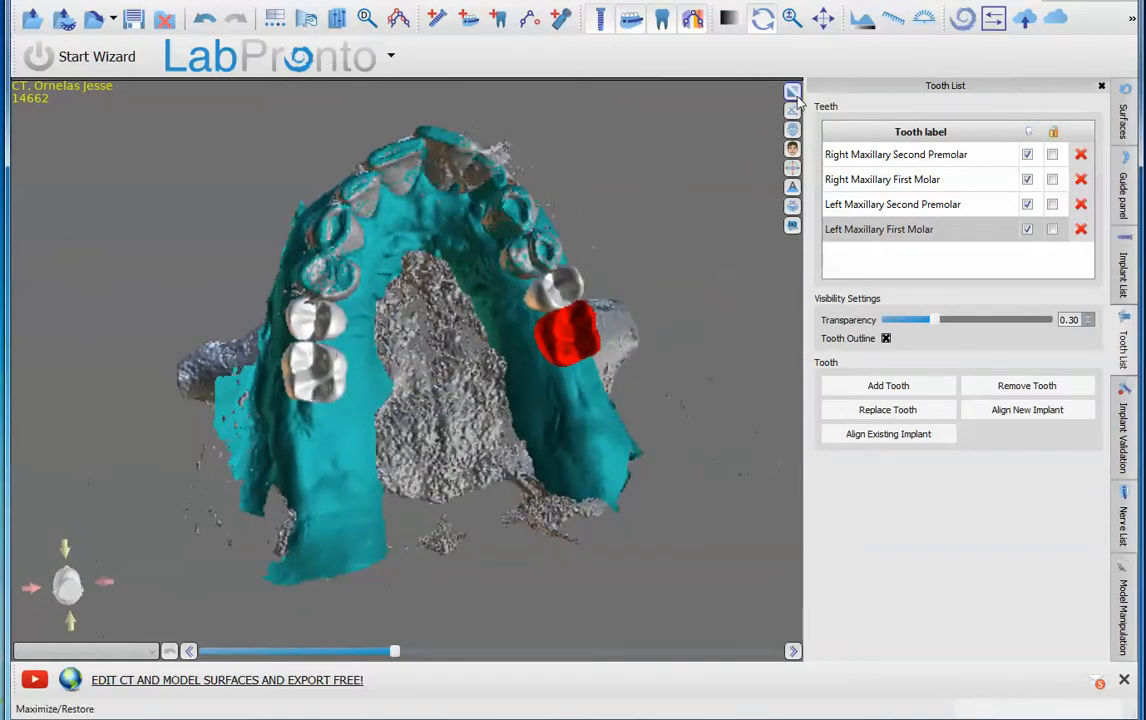
Step: Hide UpperJawScan, show LowerJawScan, and turn off inverted culling on the Original CT surface to display the mandible
{"action": "left_click", "coordinate": [1121, 125]}
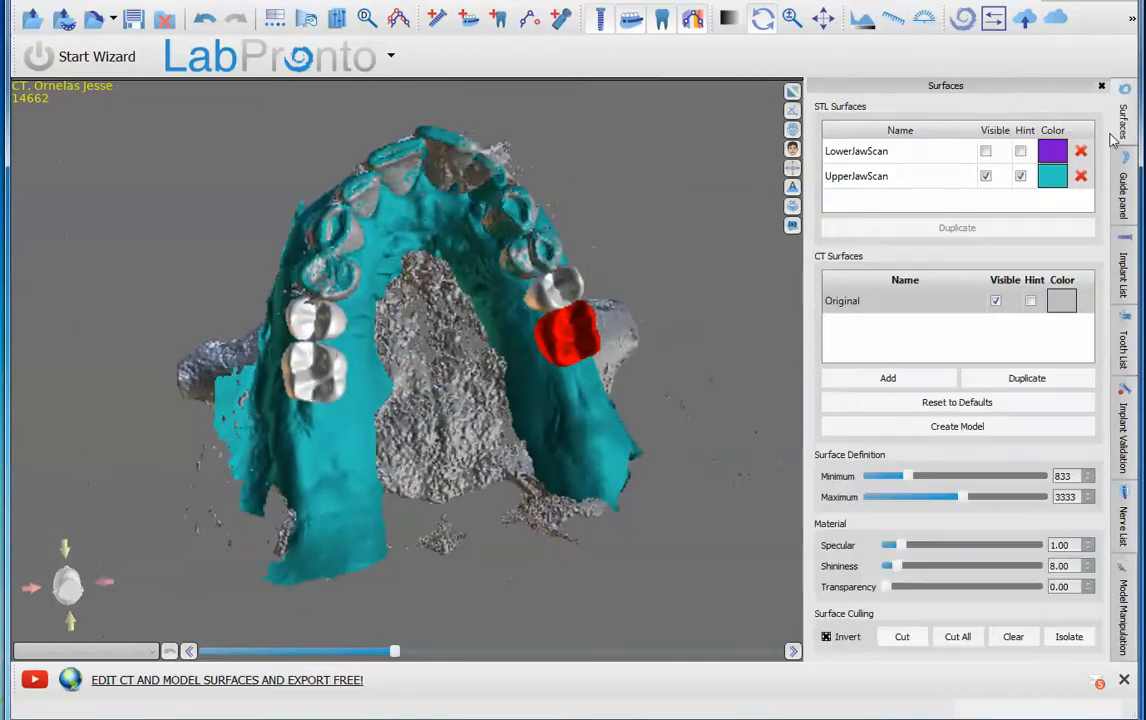
{"action": "left_click", "coordinate": [986, 177]}
{"action": "left_click", "coordinate": [986, 151]}
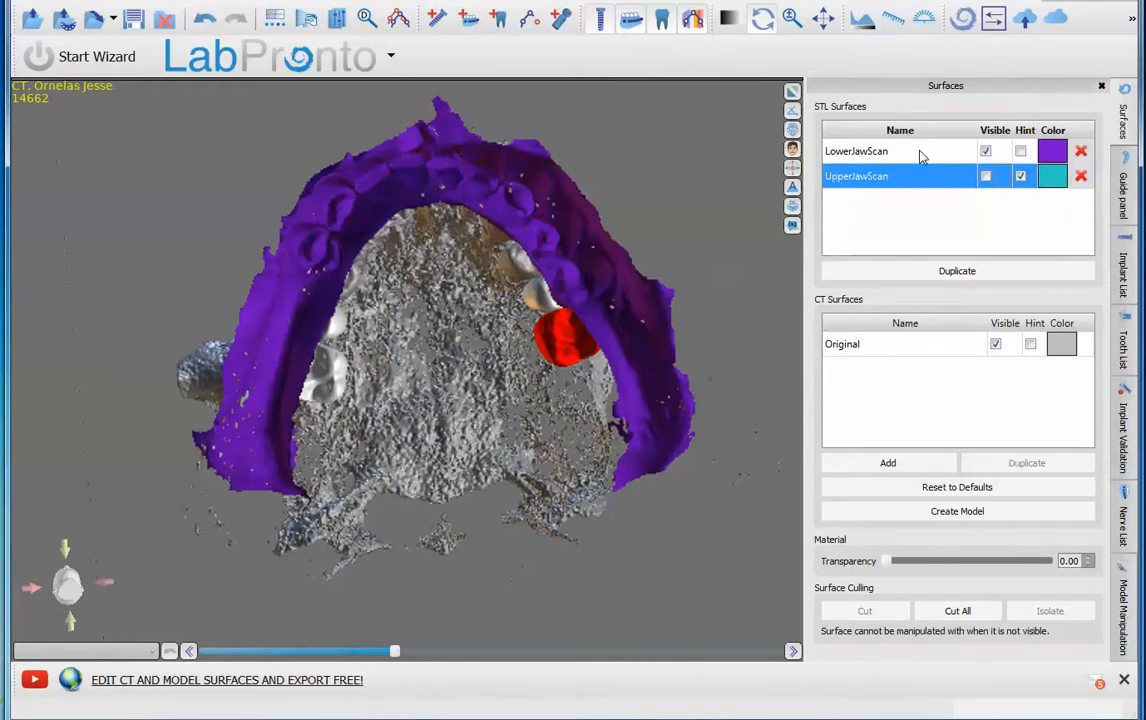
{"action": "left_click", "coordinate": [934, 348]}
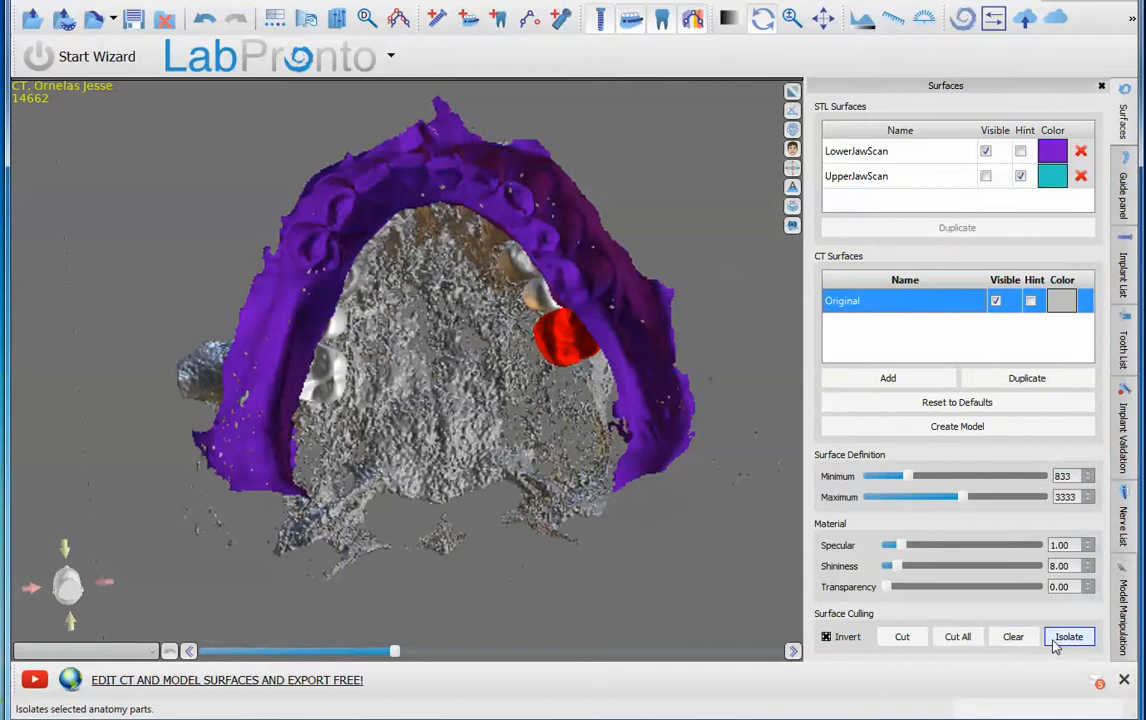
{"action": "left_click", "coordinate": [826, 637]}
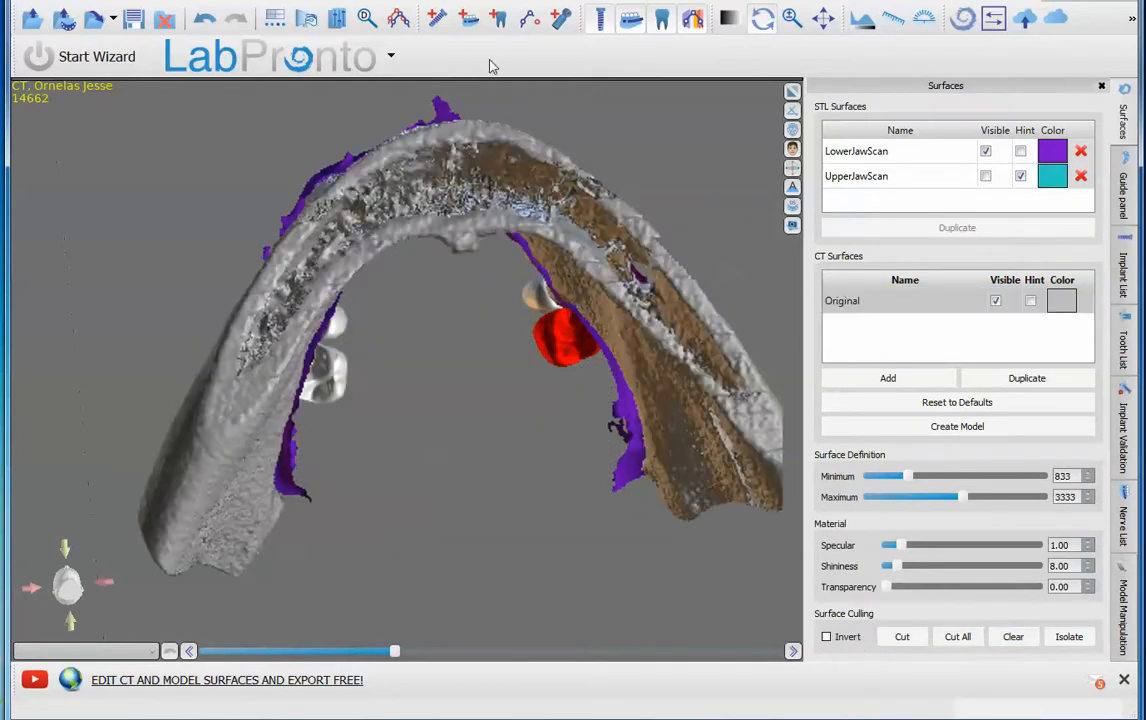
Step: Hide the added virtual teeth and view the lower jaw scan from above
{"action": "left_click_drag", "start_coordinate": [536, 291], "coordinate": [520, 440]}
{"action": "left_click_drag", "start_coordinate": [492, 236], "coordinate": [455, 160]}
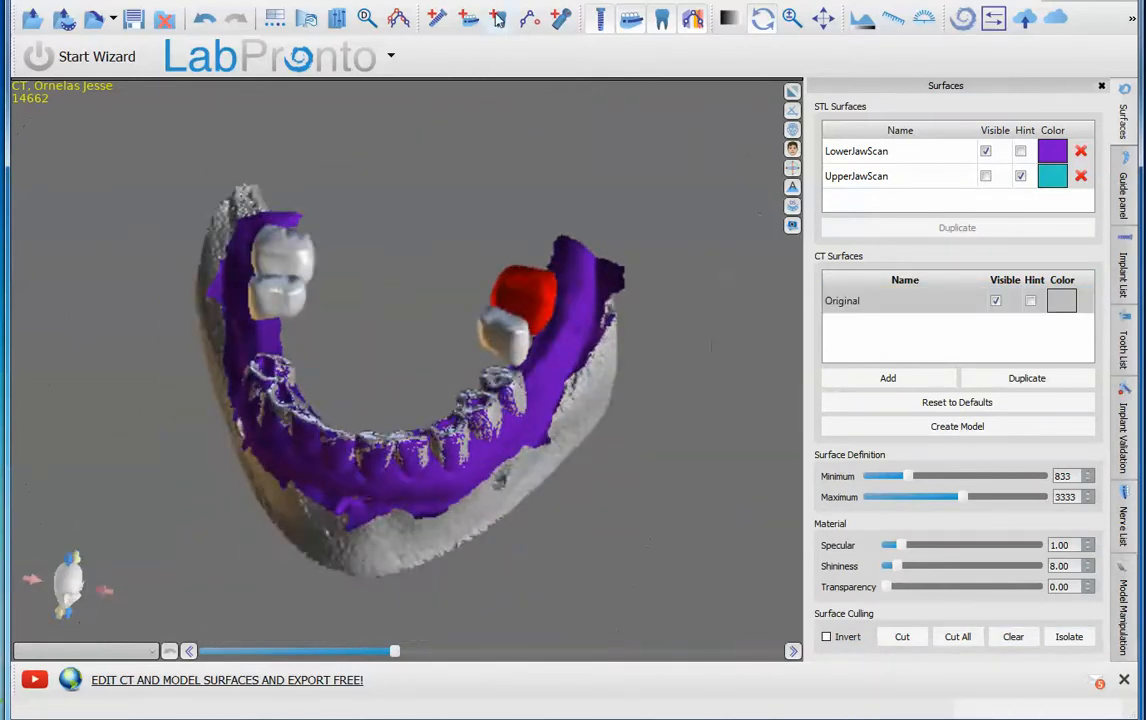
{"action": "left_click", "coordinate": [661, 20]}
{"action": "left_click_drag", "start_coordinate": [470, 260], "coordinate": [432, 240]}
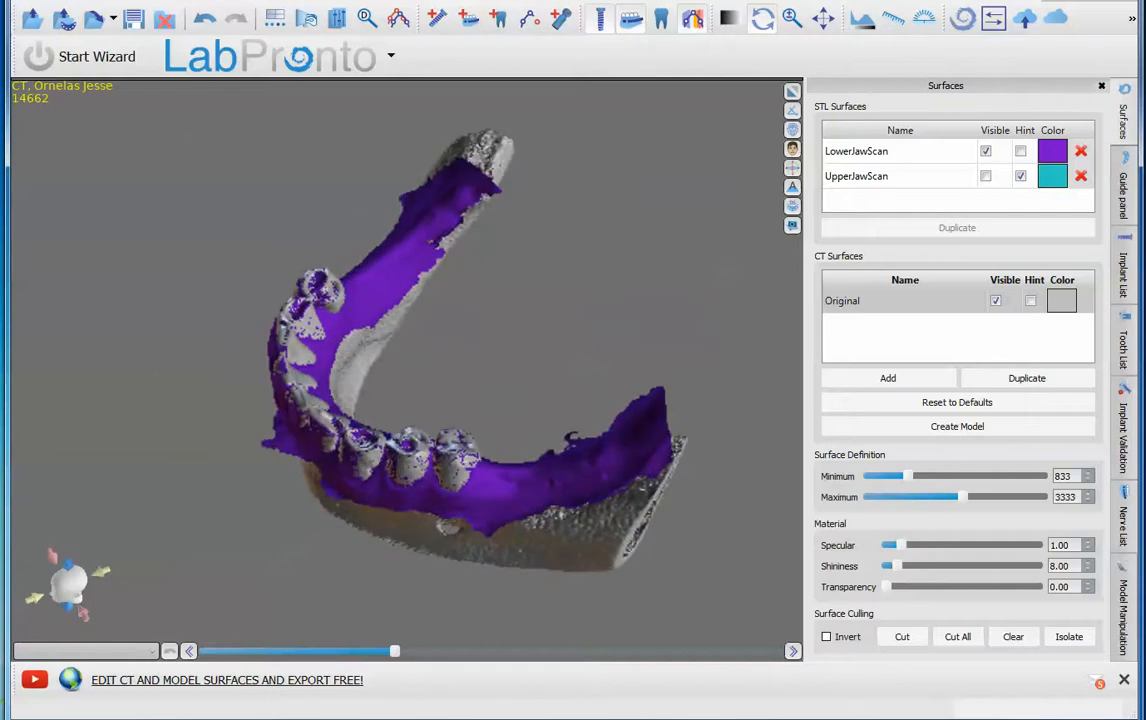
Step: Add a medium left mandibular first molar cap on the lower ridge behind the patient's last left tooth
{"action": "left_click", "coordinate": [500, 20]}
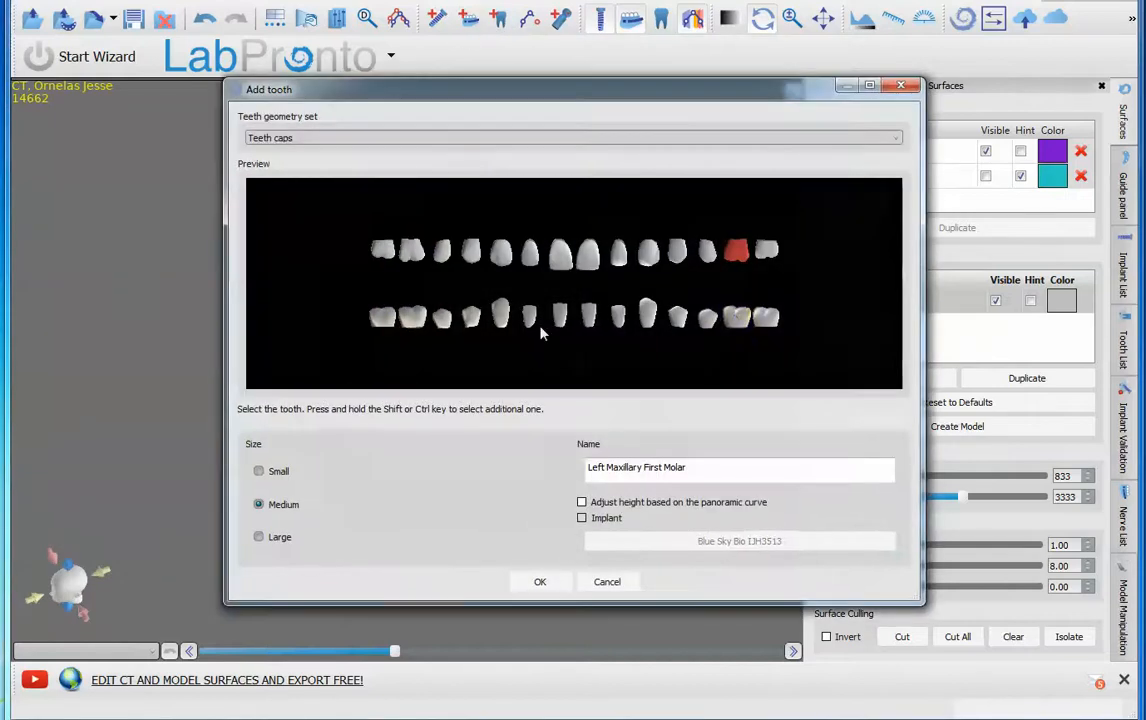
{"action": "left_click", "coordinate": [735, 318]}
{"action": "left_click", "coordinate": [541, 582]}
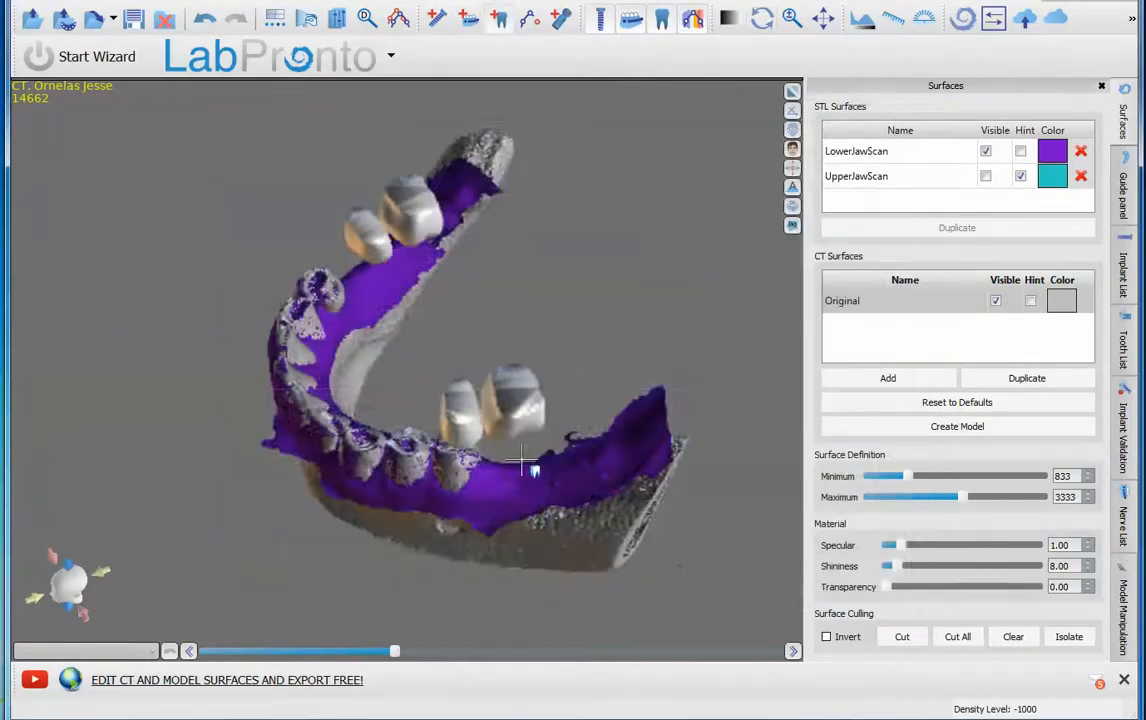
{"action": "left_click", "coordinate": [511, 476]}
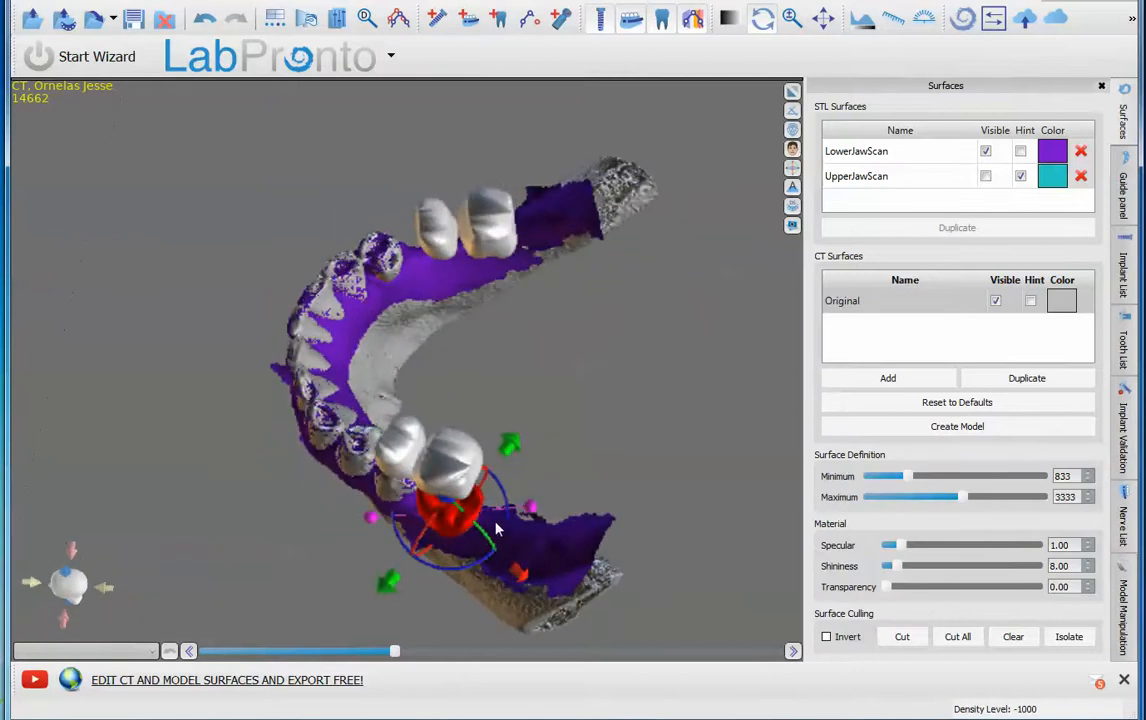
Step: Nudge the left mandibular first molar into line on the ridge, and hide the four maxillary virtual teeth
{"action": "left_click_drag", "start_coordinate": [480, 517], "coordinate": [473, 520]}
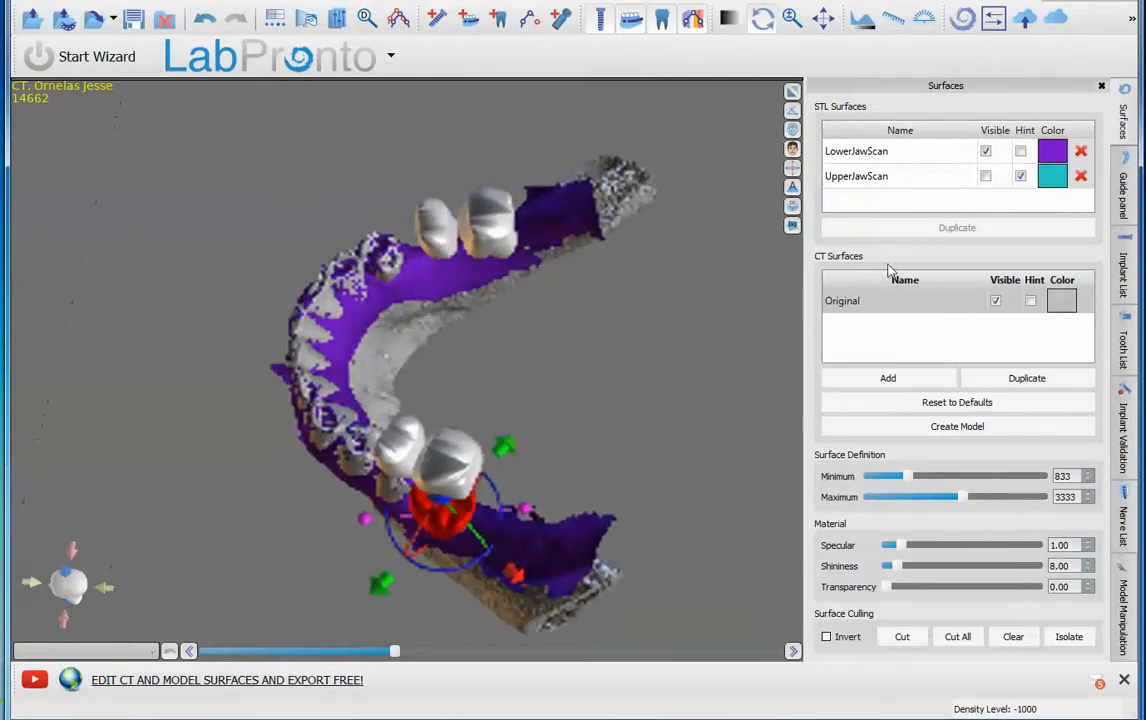
{"action": "left_click", "coordinate": [1123, 345]}
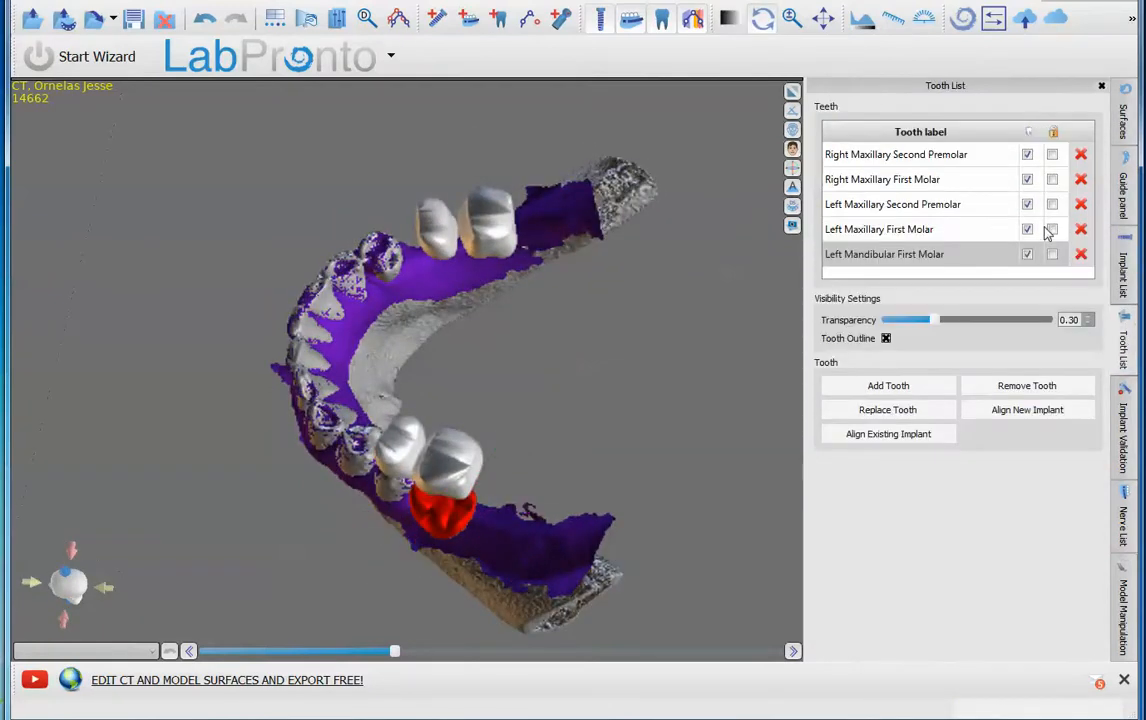
{"action": "left_click", "coordinate": [1028, 229]}
{"action": "left_click", "coordinate": [1027, 201]}
{"action": "left_click", "coordinate": [1027, 179]}
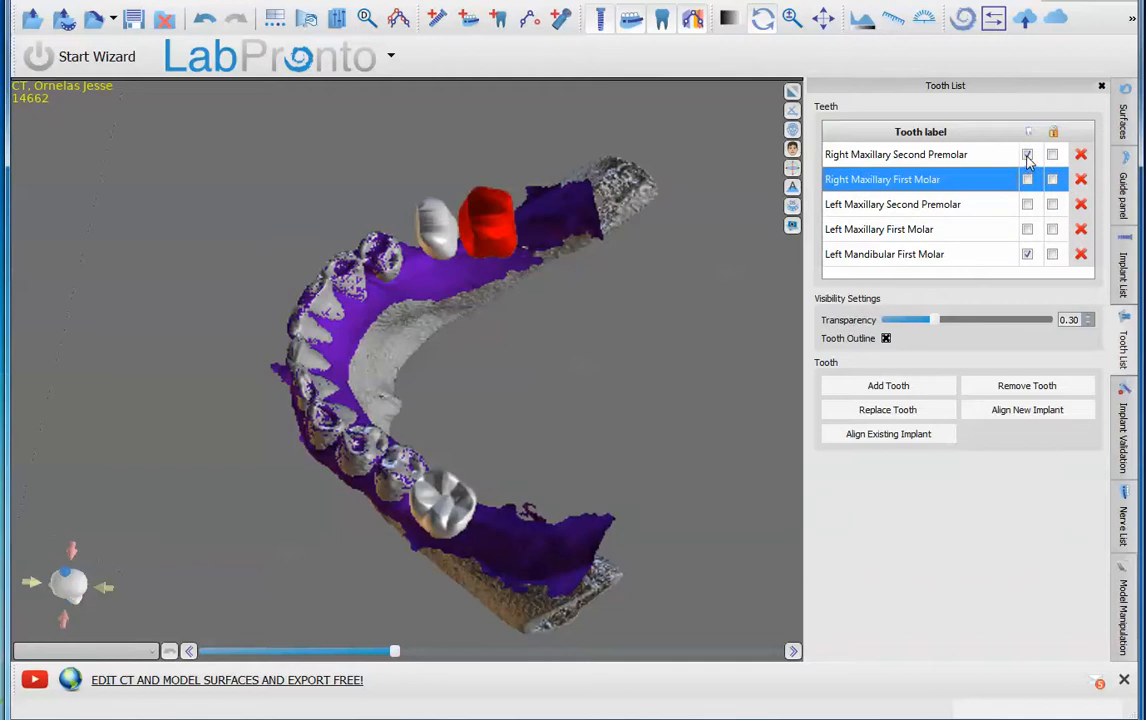
{"action": "left_click", "coordinate": [1027, 154]}
Step: Lock all five virtual teeth in place and select the left mandibular first molar
{"action": "left_click_drag", "start_coordinate": [720, 350], "coordinate": [560, 400]}
{"action": "left_click", "coordinate": [884, 254]}
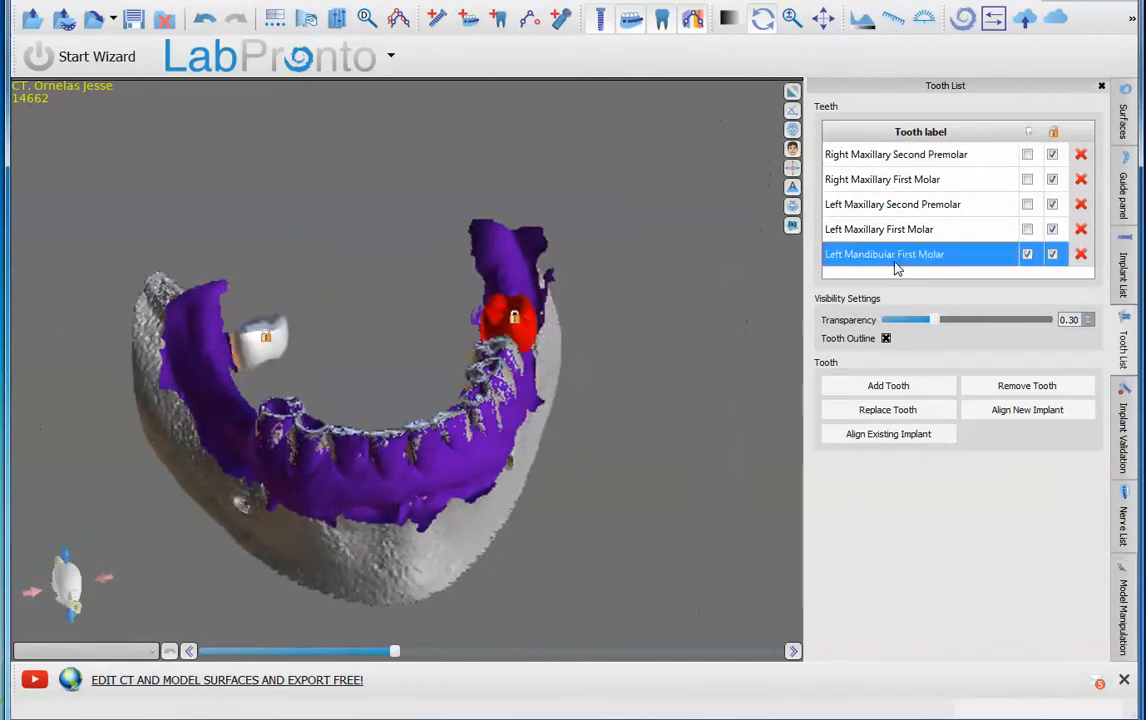
{"action": "left_click_drag", "start_coordinate": [389, 431], "coordinate": [622, 428]}
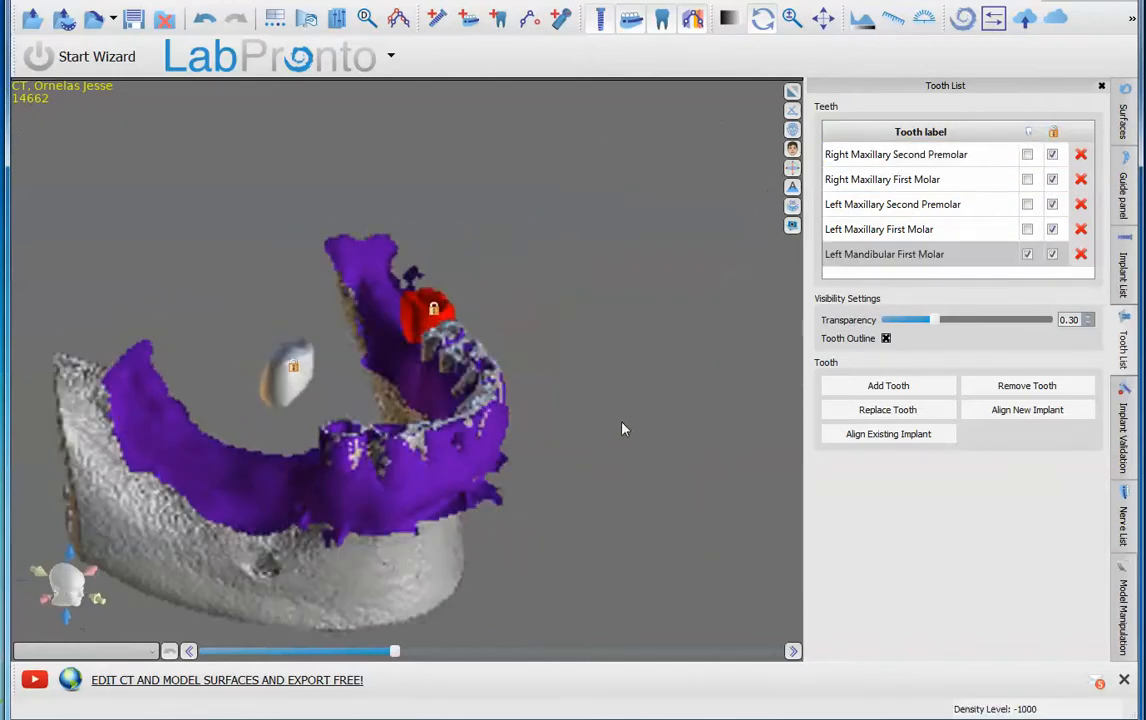
{"action": "left_click", "coordinate": [942, 265]}
{"action": "left_click_drag", "start_coordinate": [450, 452], "coordinate": [511, 451]}
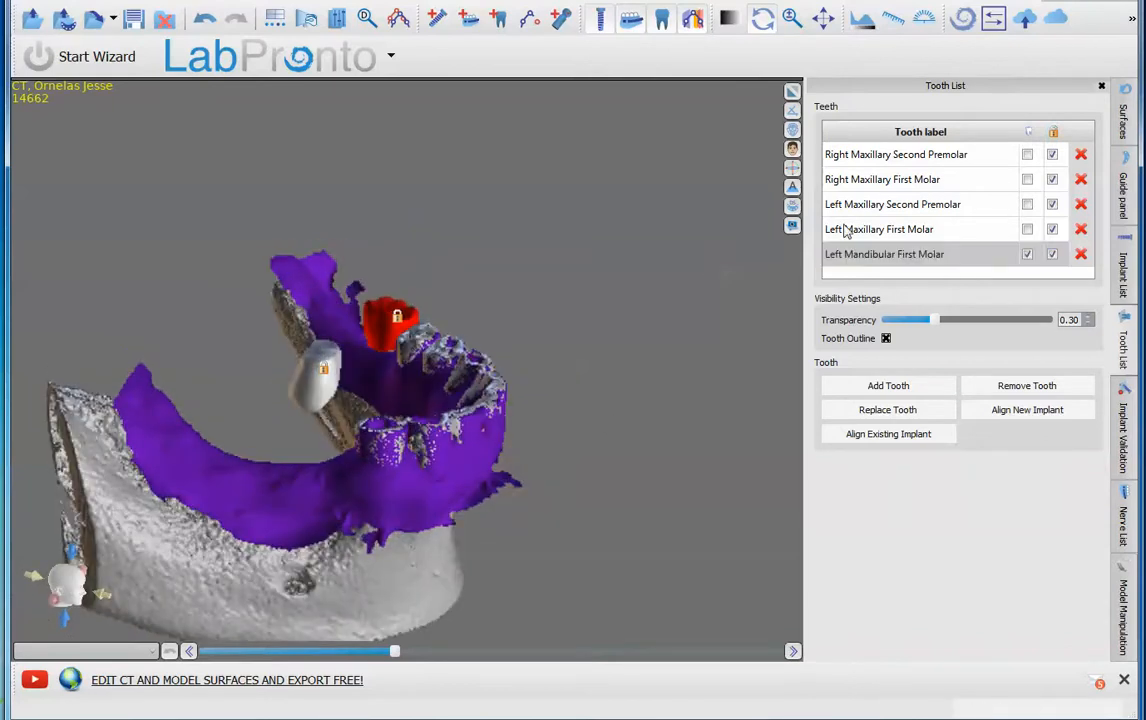
Step: Add a medium right mandibular second premolar cap on the lower ridge behind the patient's last right tooth
{"action": "left_click", "coordinate": [497, 20]}
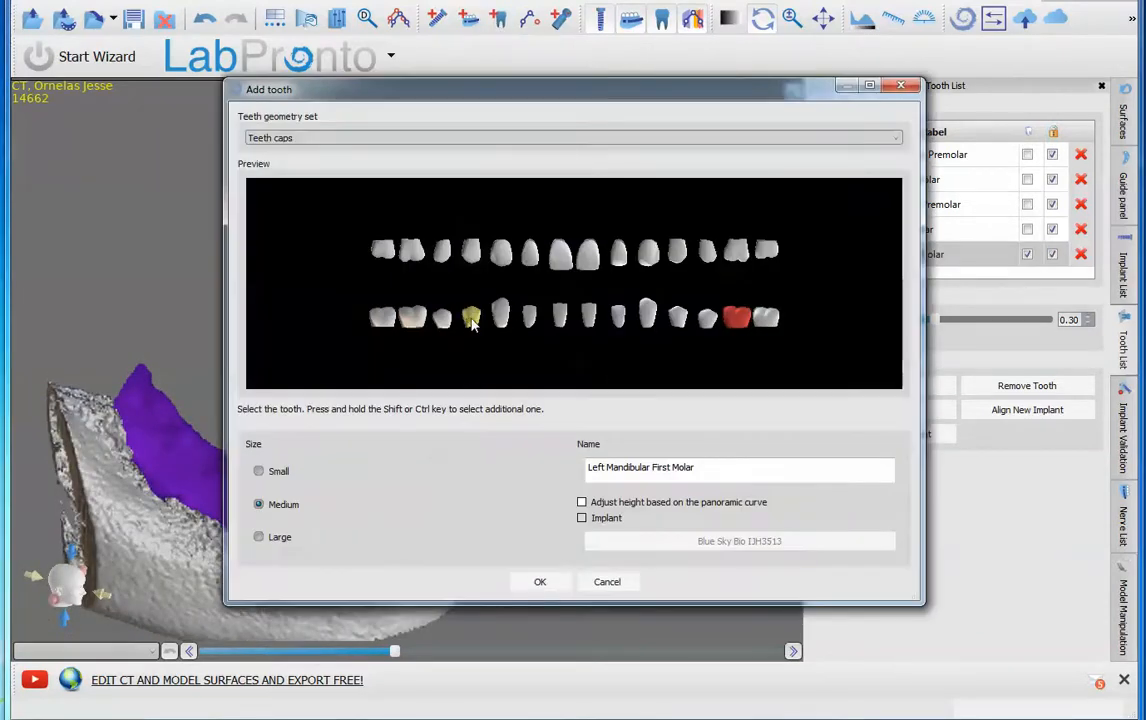
{"action": "left_click", "coordinate": [441, 320]}
{"action": "left_click", "coordinate": [540, 582]}
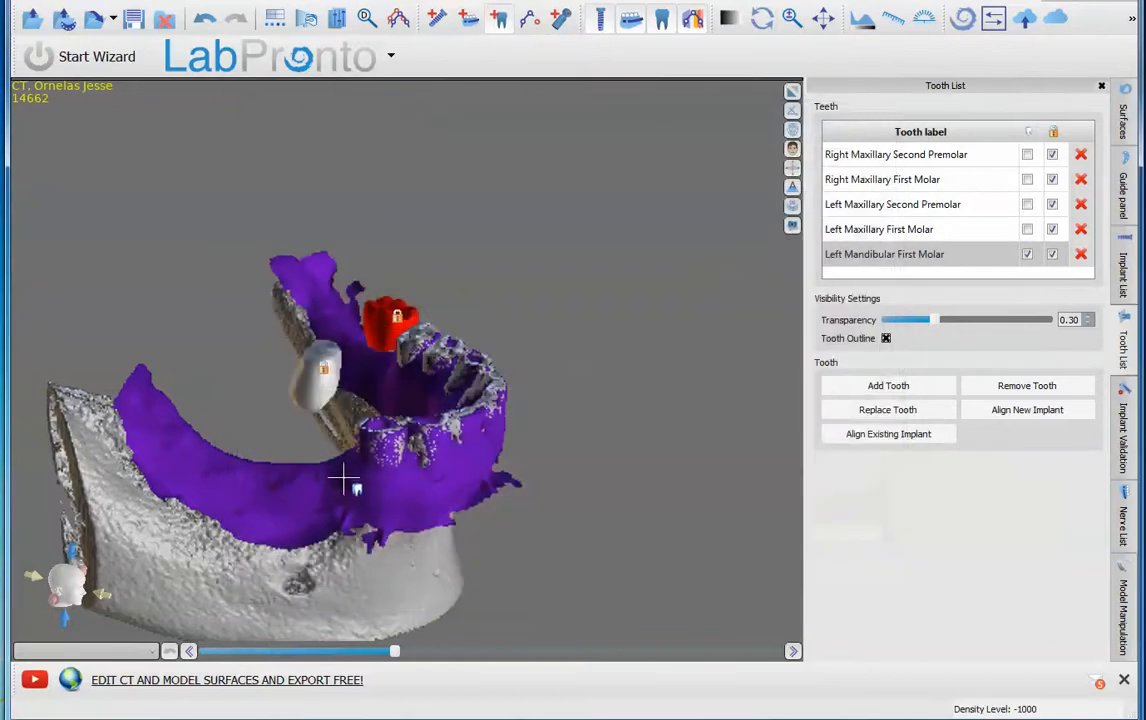
{"action": "left_click", "coordinate": [342, 478]}
Step: Move, tilt and lower the right mandibular second premolar so it sits on the ridge beside the neighbouring natural tooth
{"action": "left_click_drag", "start_coordinate": [407, 437], "coordinate": [506, 645]}
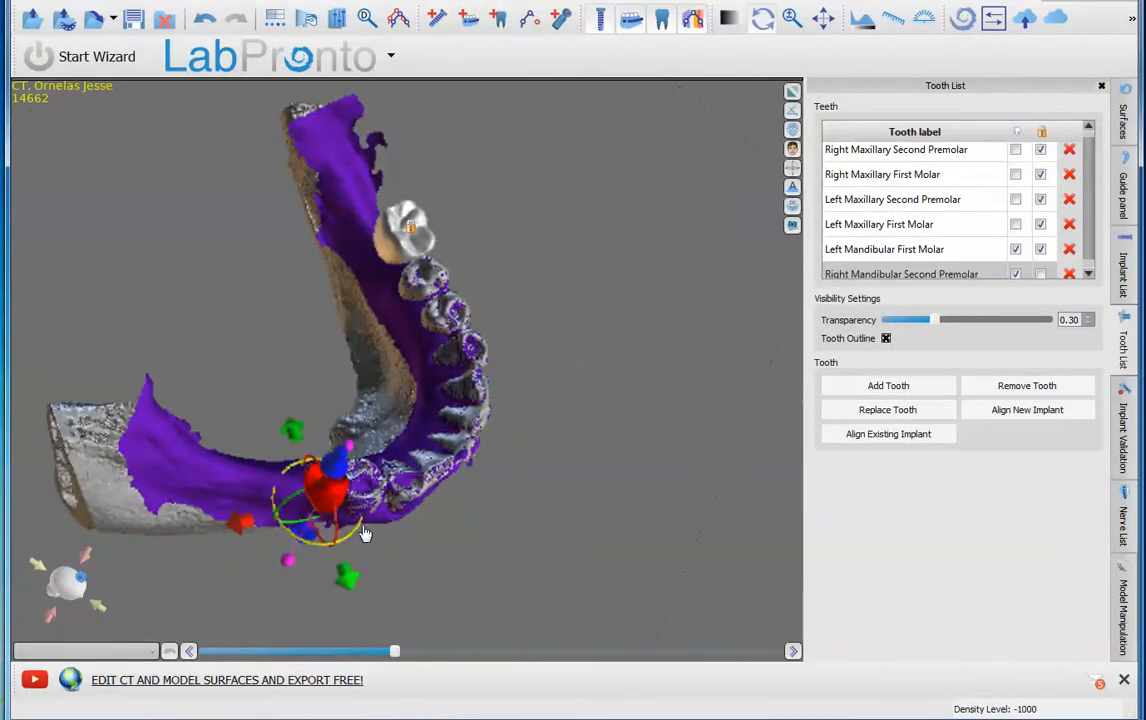
{"action": "scroll", "coordinate": [443, 552], "scroll_direction": "up", "scroll_amount": 3}
{"action": "left_click_drag", "start_coordinate": [442, 546], "coordinate": [368, 457]}
{"action": "left_click_drag", "start_coordinate": [425, 455], "coordinate": [376, 308]}
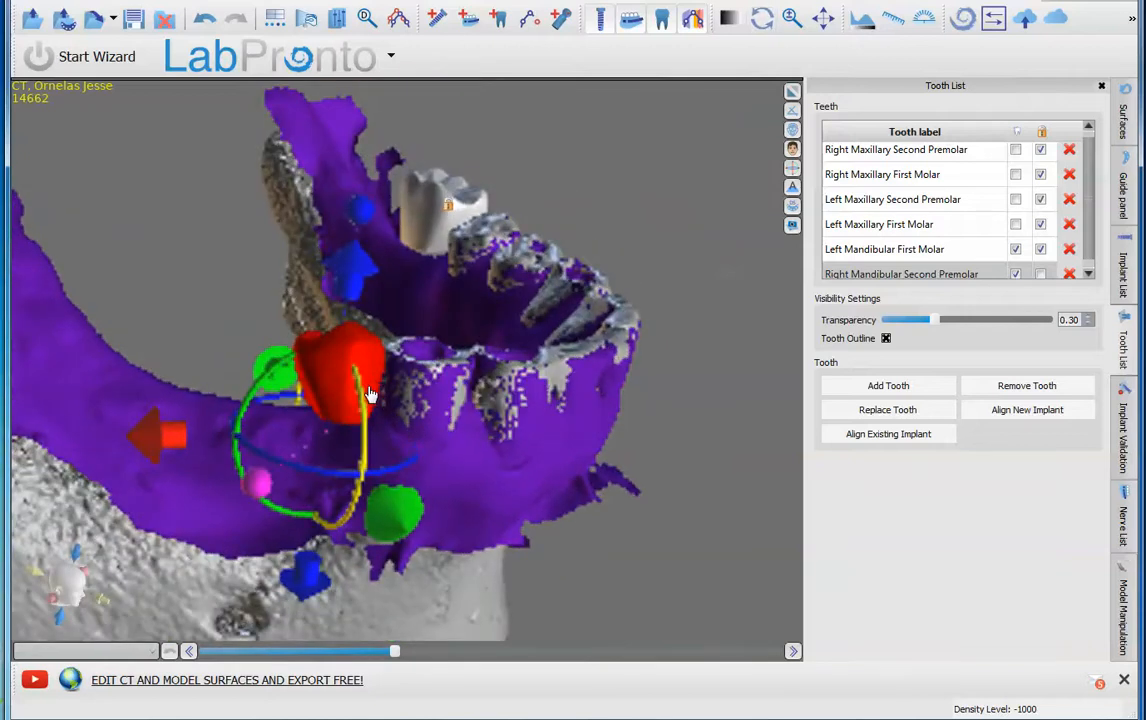
{"action": "left_click_drag", "start_coordinate": [364, 379], "coordinate": [353, 468]}
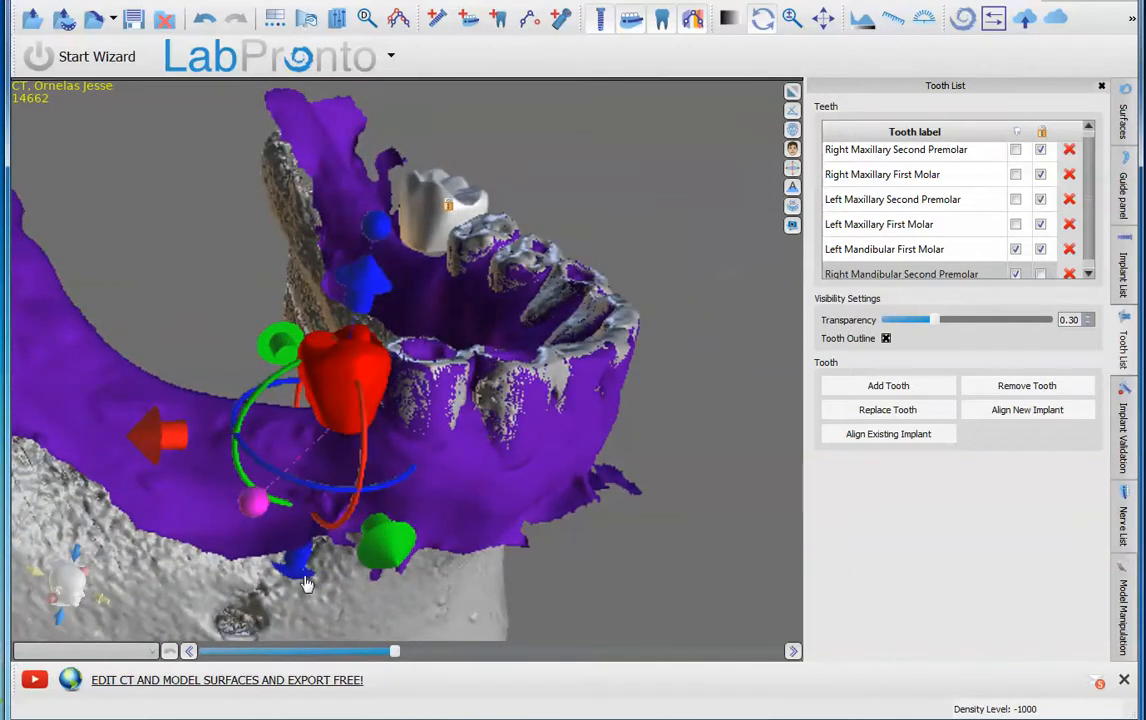
{"action": "left_click_drag", "start_coordinate": [298, 577], "coordinate": [295, 591]}
{"action": "scroll", "coordinate": [729, 445], "scroll_direction": "down", "scroll_amount": 4}
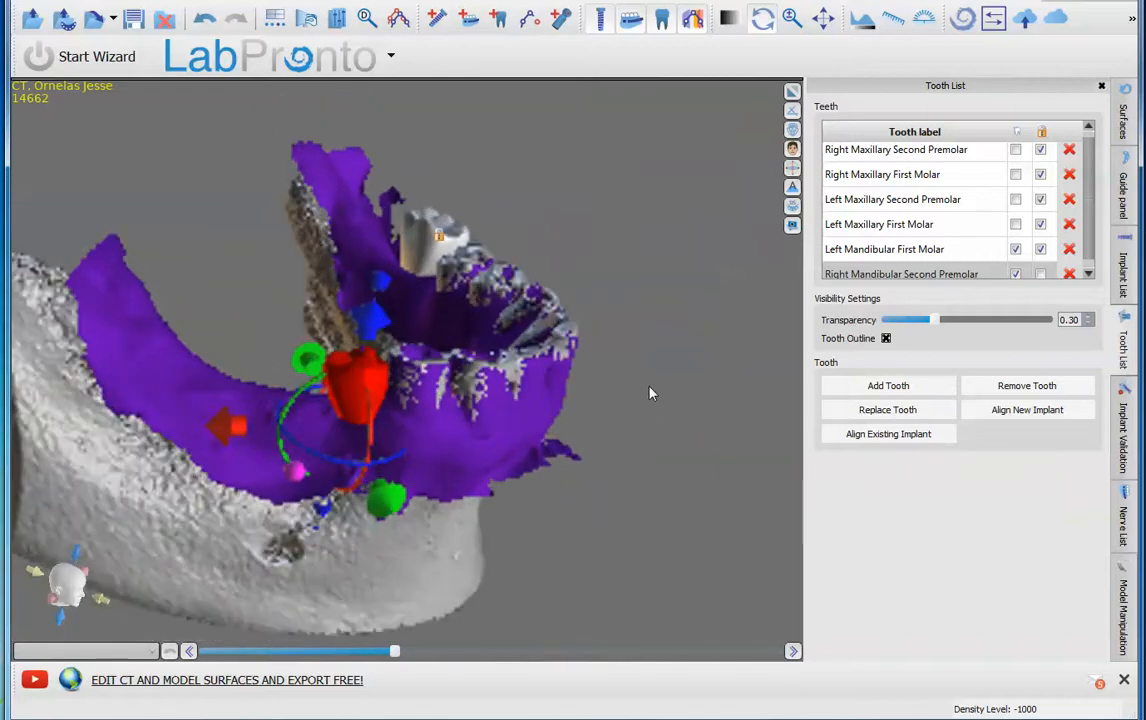
{"action": "left_click_drag", "start_coordinate": [650, 391], "coordinate": [364, 607]}
{"action": "left_click_drag", "start_coordinate": [489, 369], "coordinate": [480, 378]}
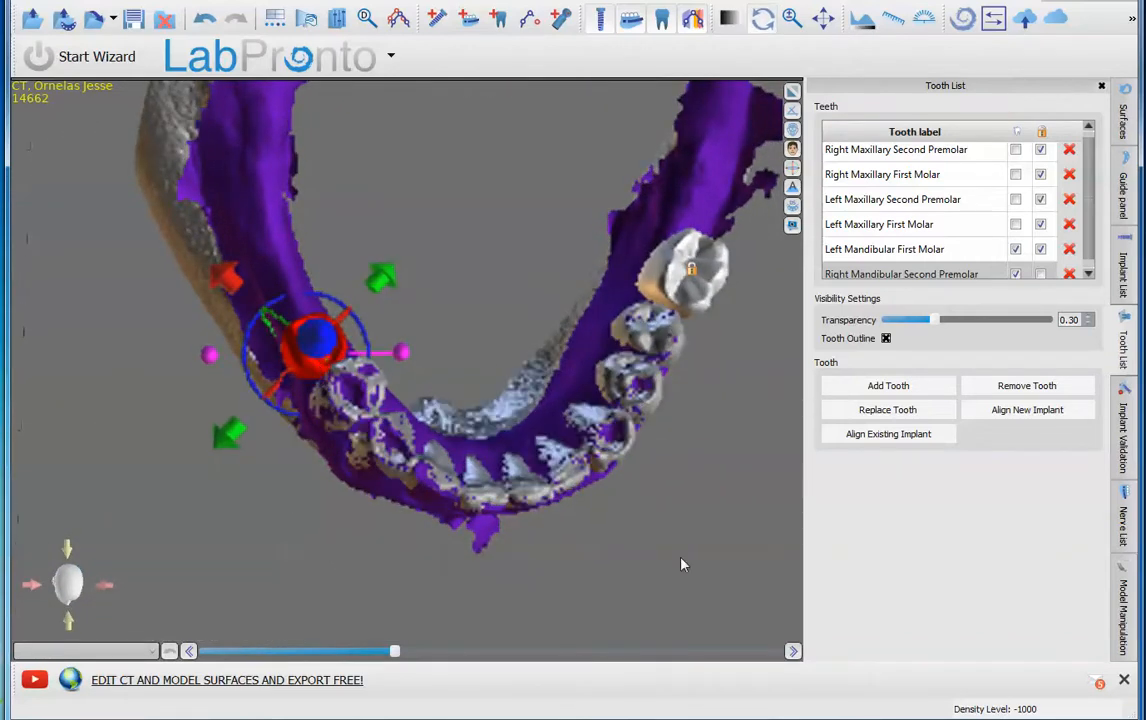
Step: Add a medium right mandibular first molar cap on the ridge directly behind the virtual second premolar
{"action": "left_click_drag", "start_coordinate": [680, 560], "coordinate": [480, 250]}
{"action": "left_click", "coordinate": [499, 21]}
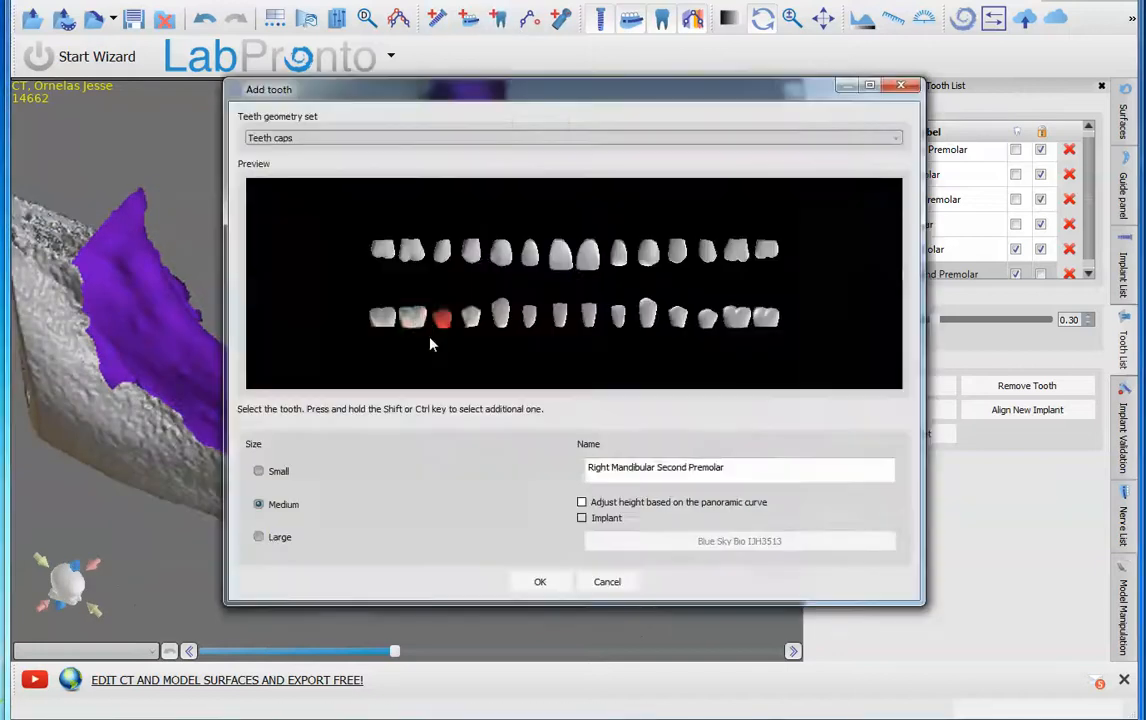
{"action": "left_click", "coordinate": [533, 581]}
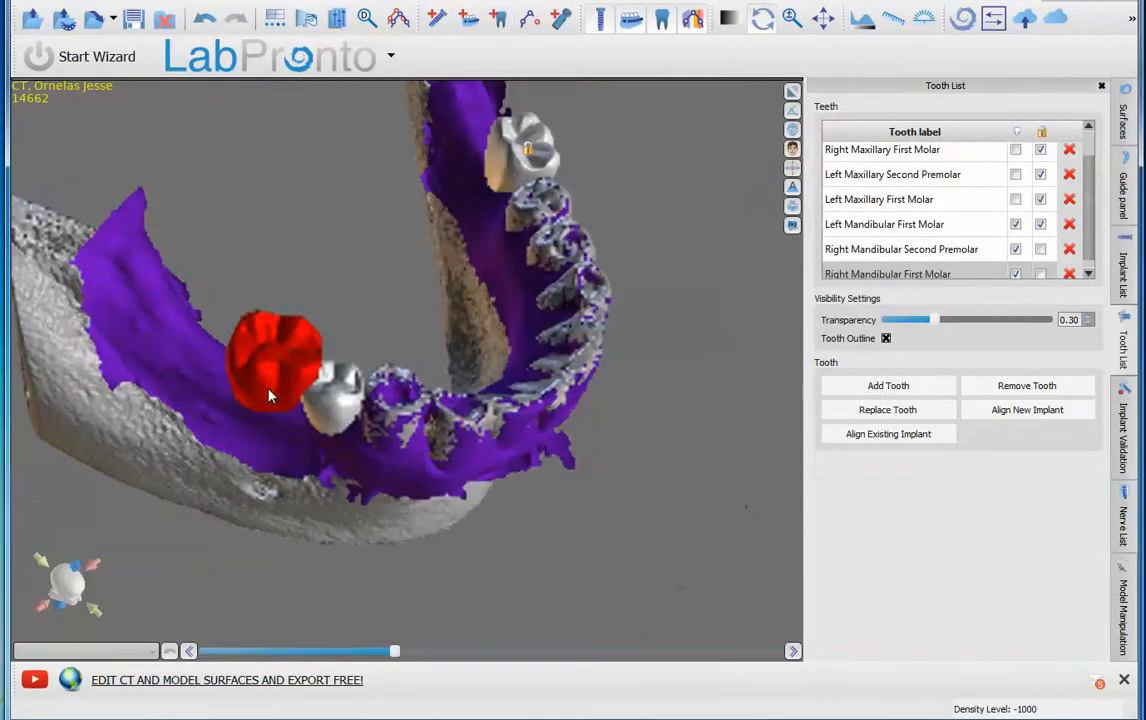
{"action": "left_click", "coordinate": [266, 392]}
Step: Lower and rotate the right mandibular first molar to align it with the virtual second premolar along the ridge
{"action": "left_click_drag", "start_coordinate": [505, 278], "coordinate": [600, 200]}
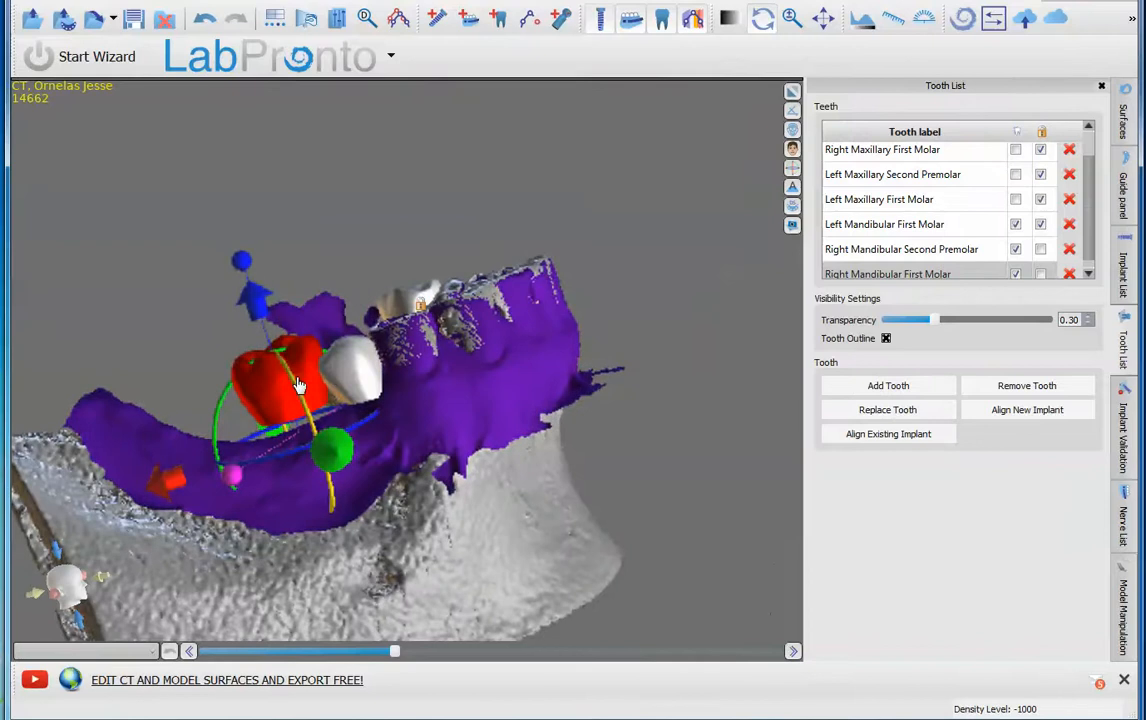
{"action": "left_click_drag", "start_coordinate": [266, 310], "coordinate": [271, 334]}
{"action": "left_click_drag", "start_coordinate": [550, 440], "coordinate": [525, 625]}
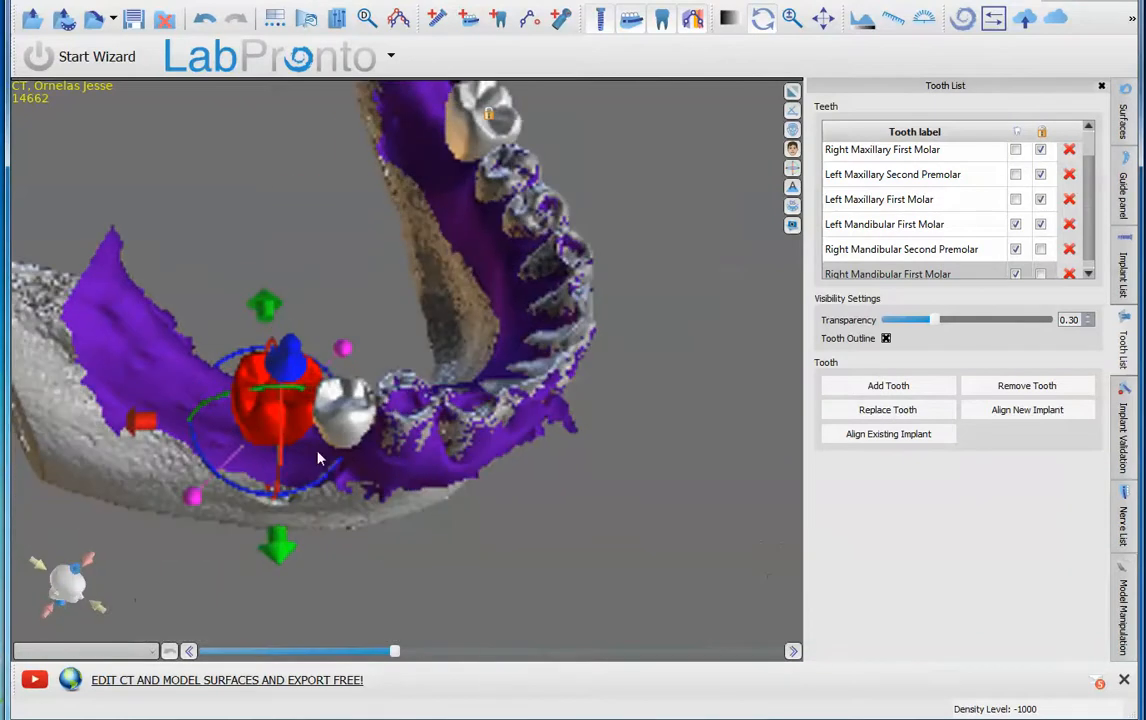
{"action": "left_click_drag", "start_coordinate": [295, 501], "coordinate": [281, 504]}
{"action": "left_click_drag", "start_coordinate": [405, 480], "coordinate": [465, 545]}
{"action": "left_click_drag", "start_coordinate": [286, 353], "coordinate": [278, 341]}
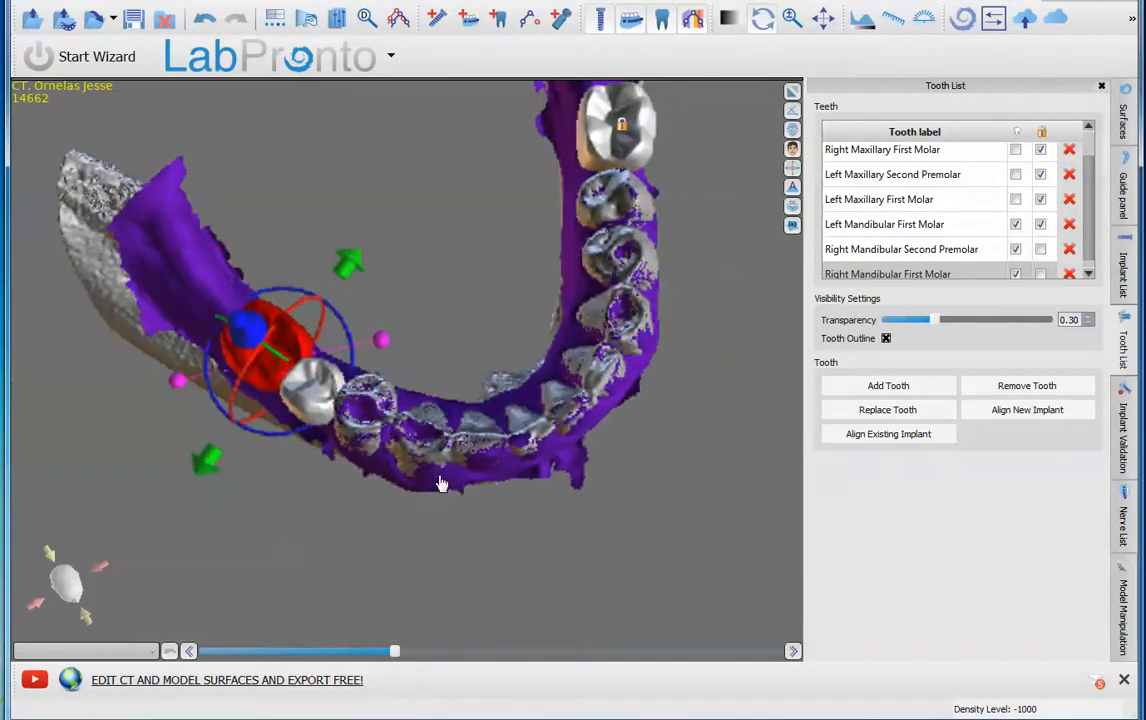
Step: Restore the multi-view layout from the maximized 3D view and show all the virtual teeth
{"action": "left_click_drag", "start_coordinate": [440, 481], "coordinate": [801, 46]}
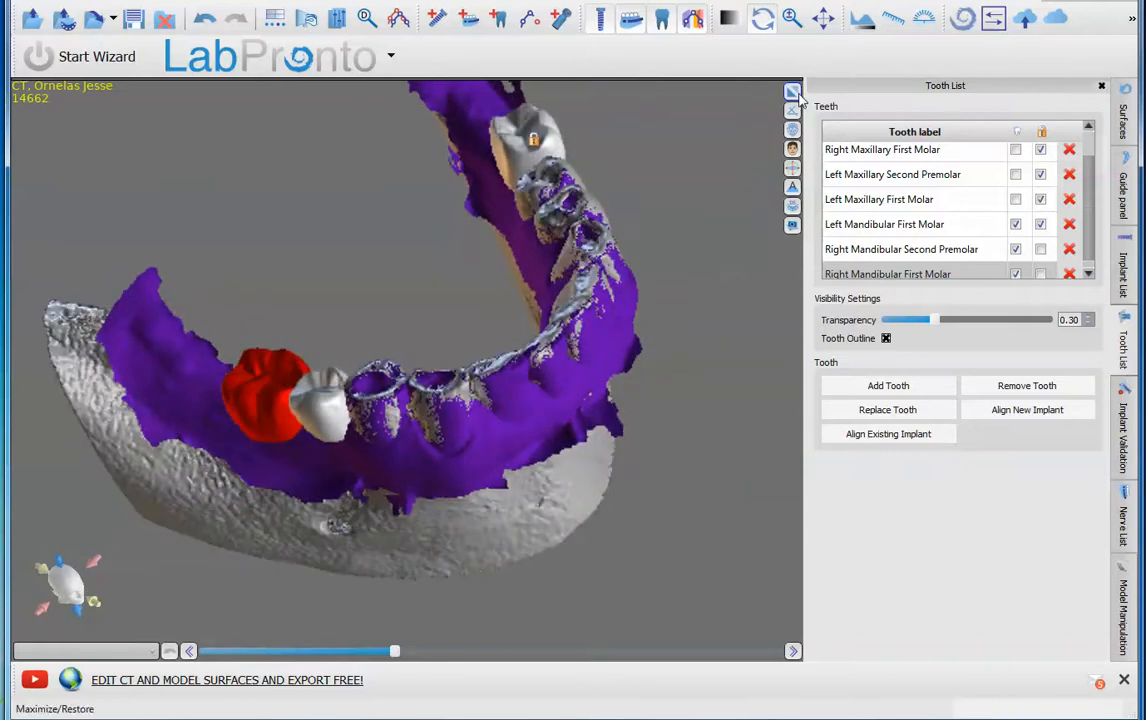
{"action": "left_click", "coordinate": [792, 91]}
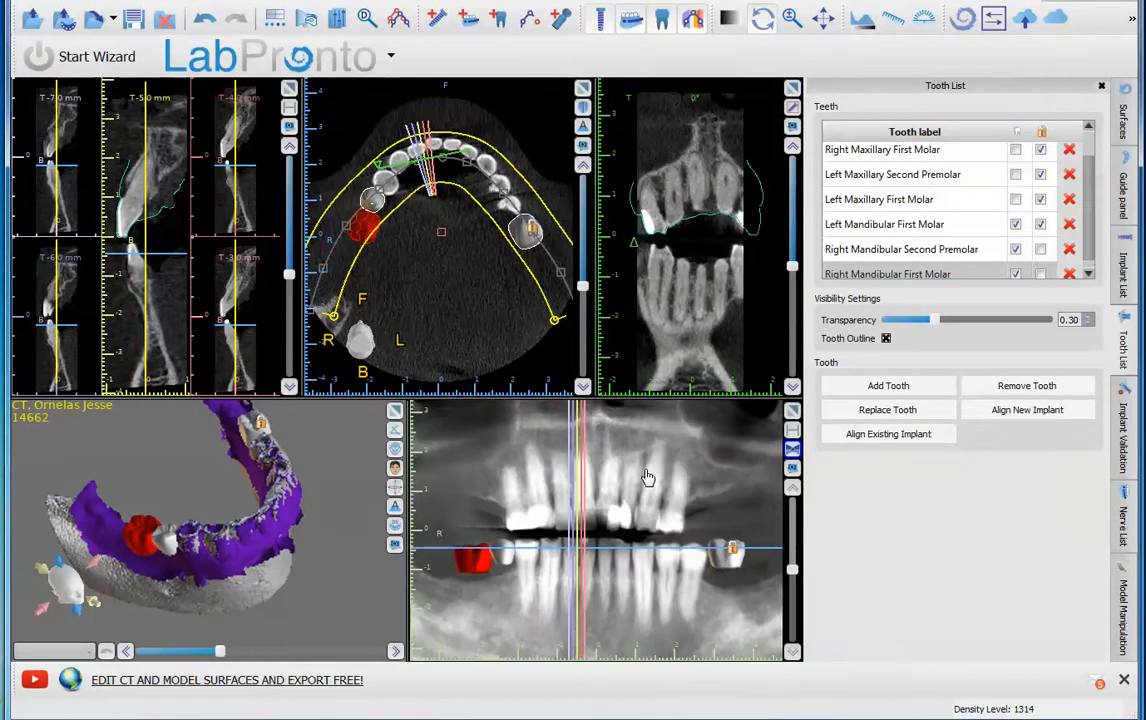
{"action": "left_click", "coordinate": [1017, 132]}
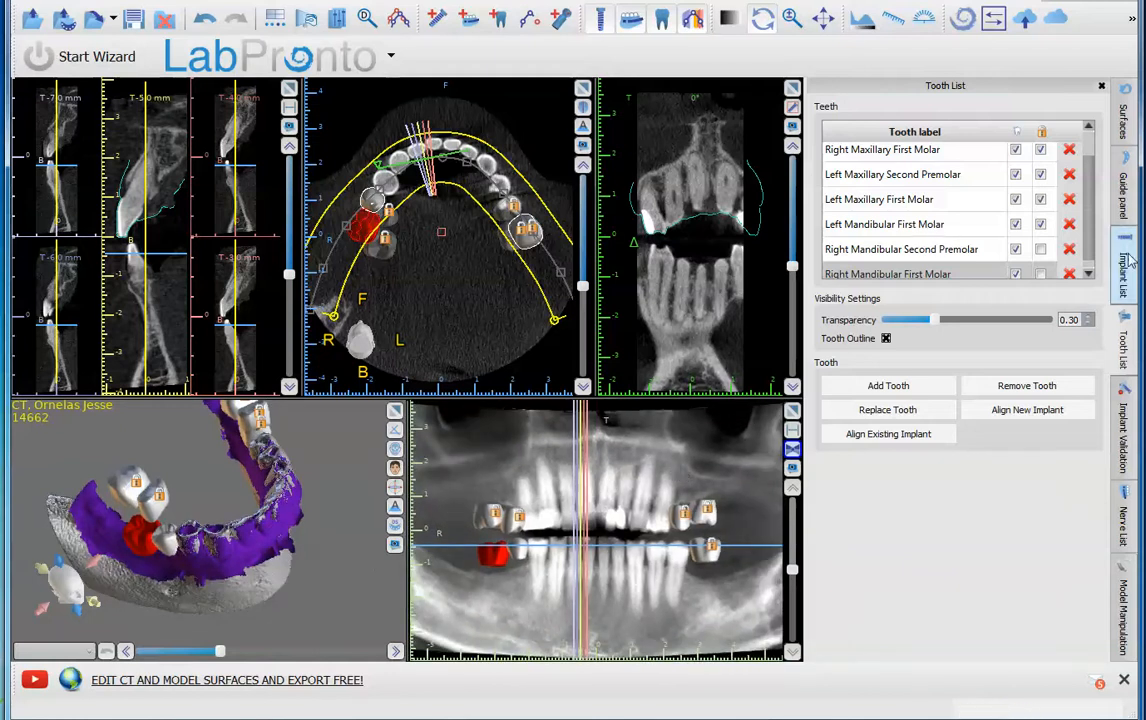
Step: Detect the right mandibular nerve automatically from the mental foramen on the -29 mm cross-section
{"action": "left_click", "coordinate": [1123, 532]}
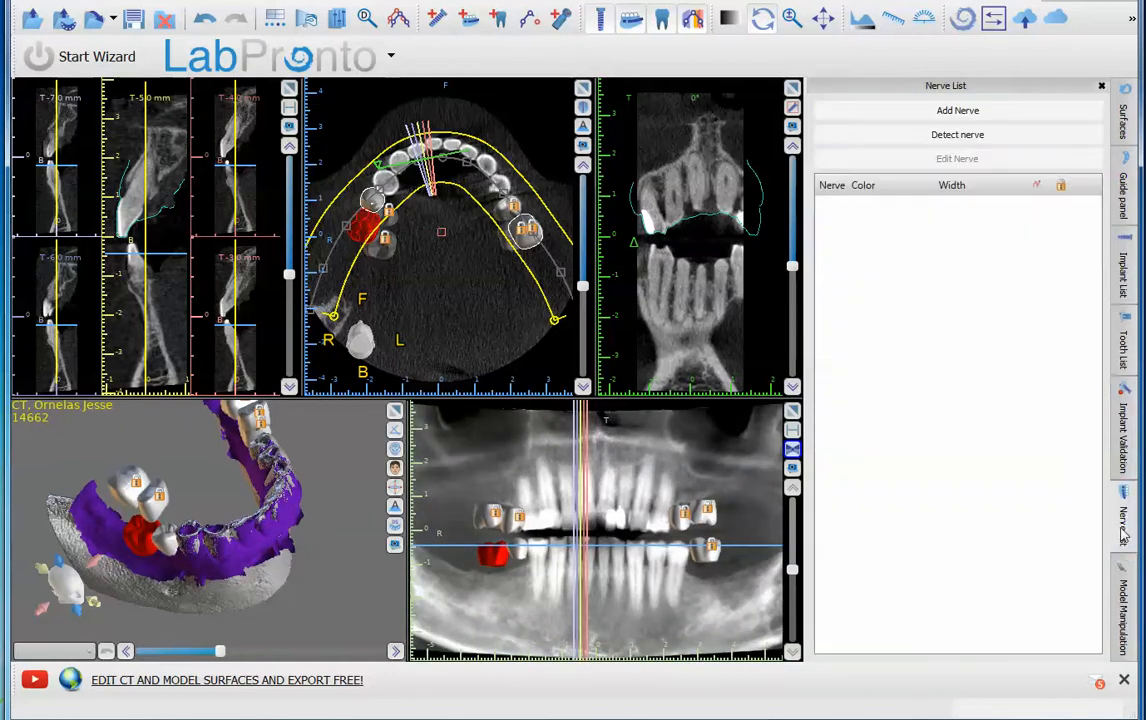
{"action": "left_click", "coordinate": [953, 137]}
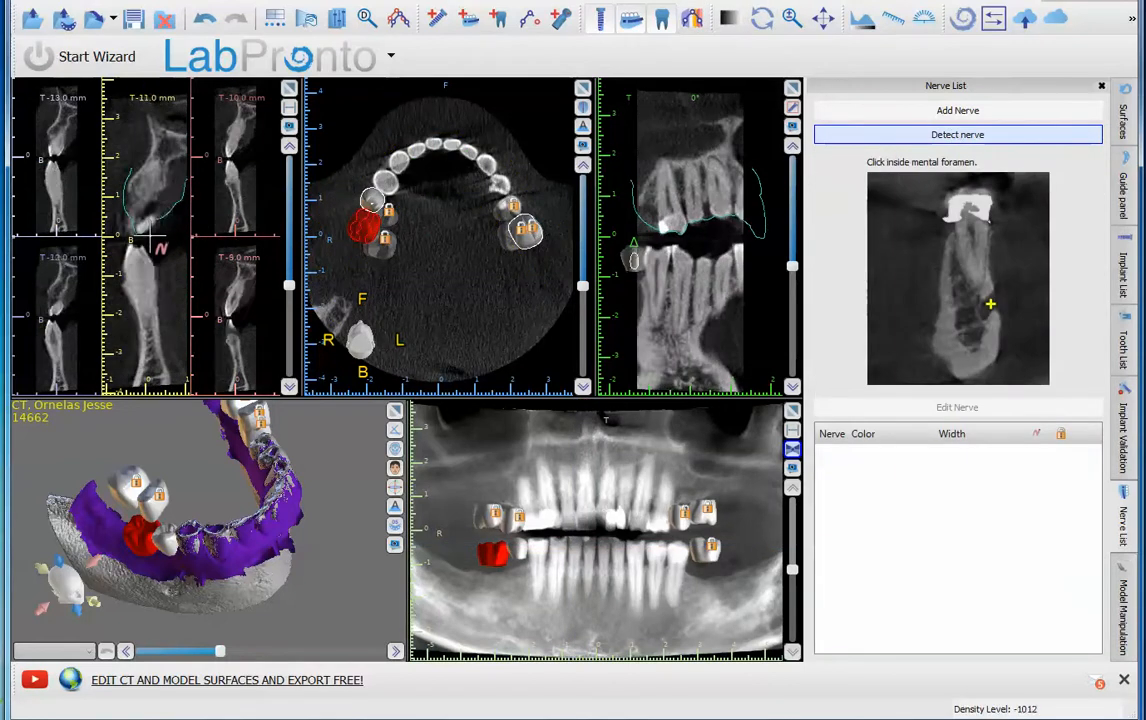
{"action": "scroll", "coordinate": [150, 241], "scroll_direction": "down", "scroll_amount": 10}
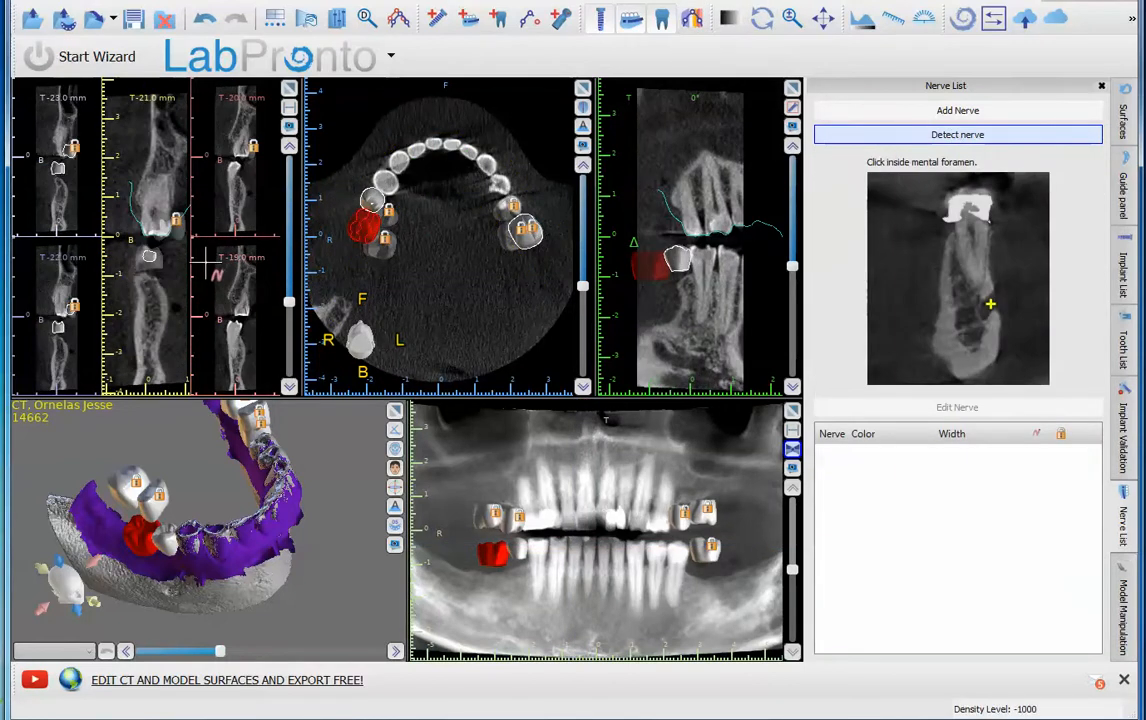
{"action": "scroll", "coordinate": [207, 265], "scroll_direction": "down", "scroll_amount": 7}
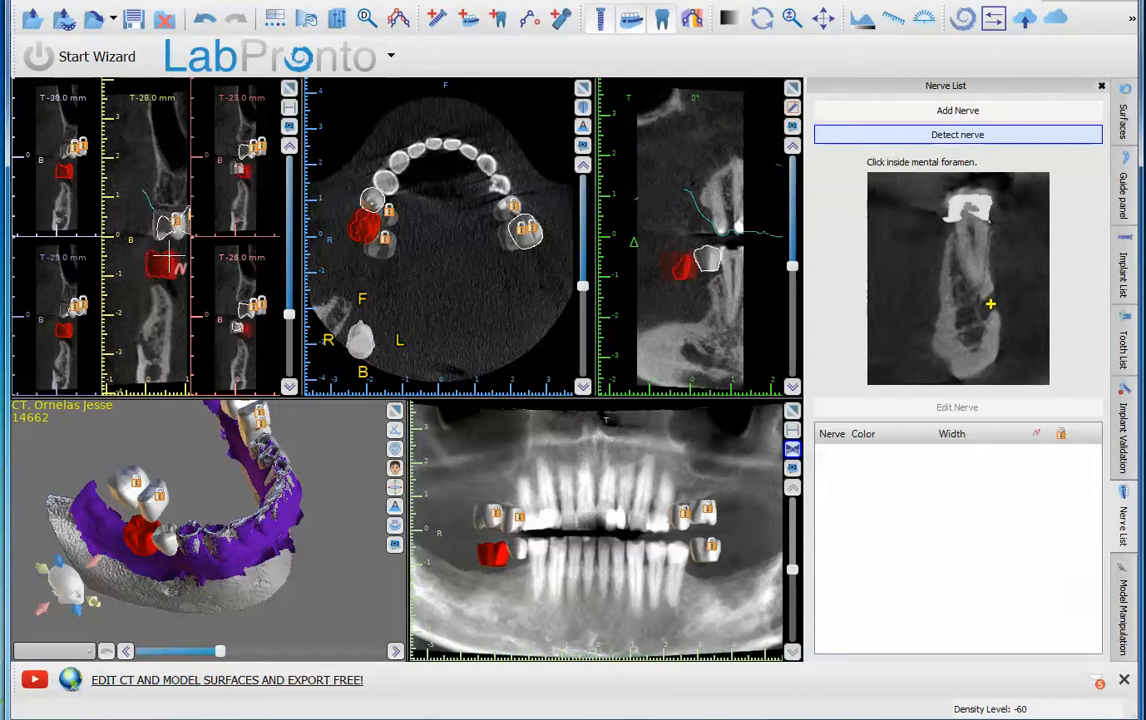
{"action": "scroll", "coordinate": [165, 310], "scroll_direction": "down", "scroll_amount": 1}
{"action": "left_click", "coordinate": [152, 362]}
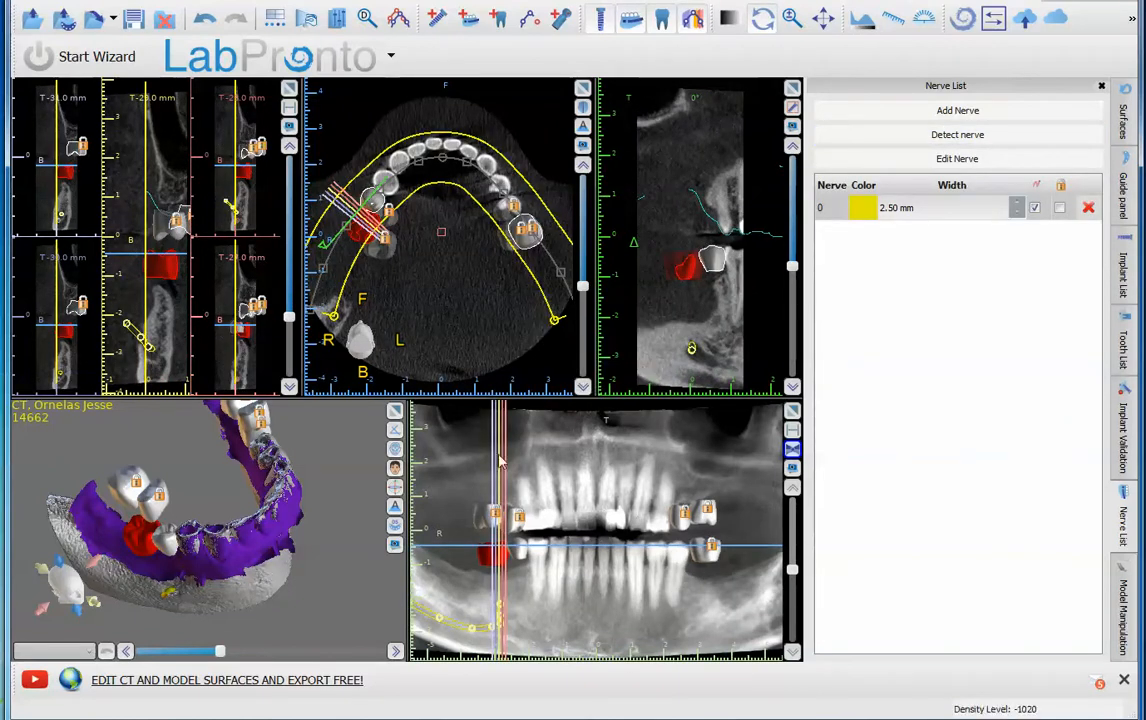
Step: Try detecting the left mandibular nerve from the lower part of the 26 mm cross-section, and delete the resulting nerve
{"action": "left_click", "coordinate": [686, 607]}
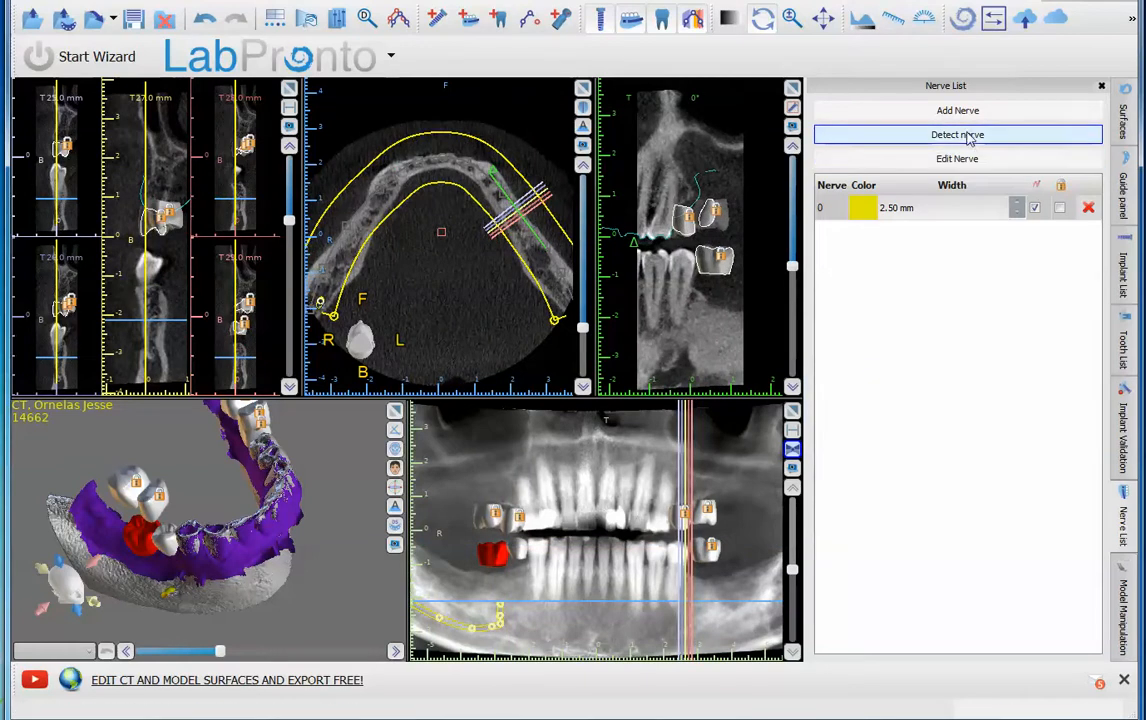
{"action": "left_click", "coordinate": [866, 134]}
{"action": "scroll", "coordinate": [188, 332], "scroll_direction": "down", "scroll_amount": 1}
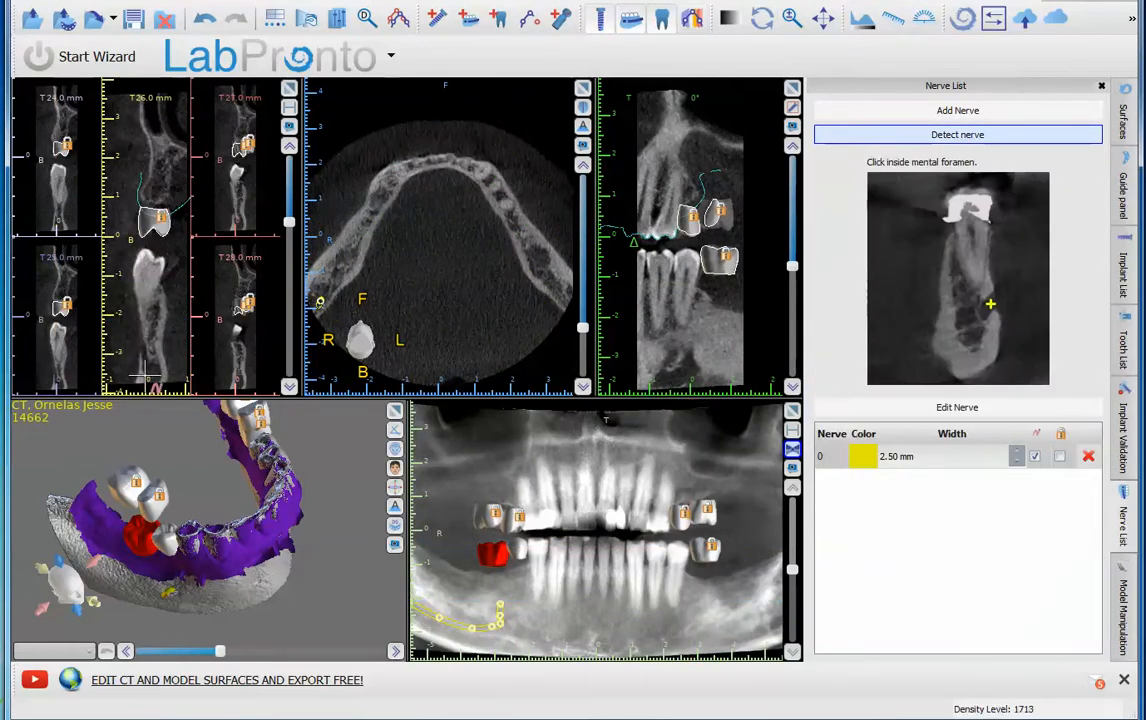
{"action": "left_click", "coordinate": [150, 372]}
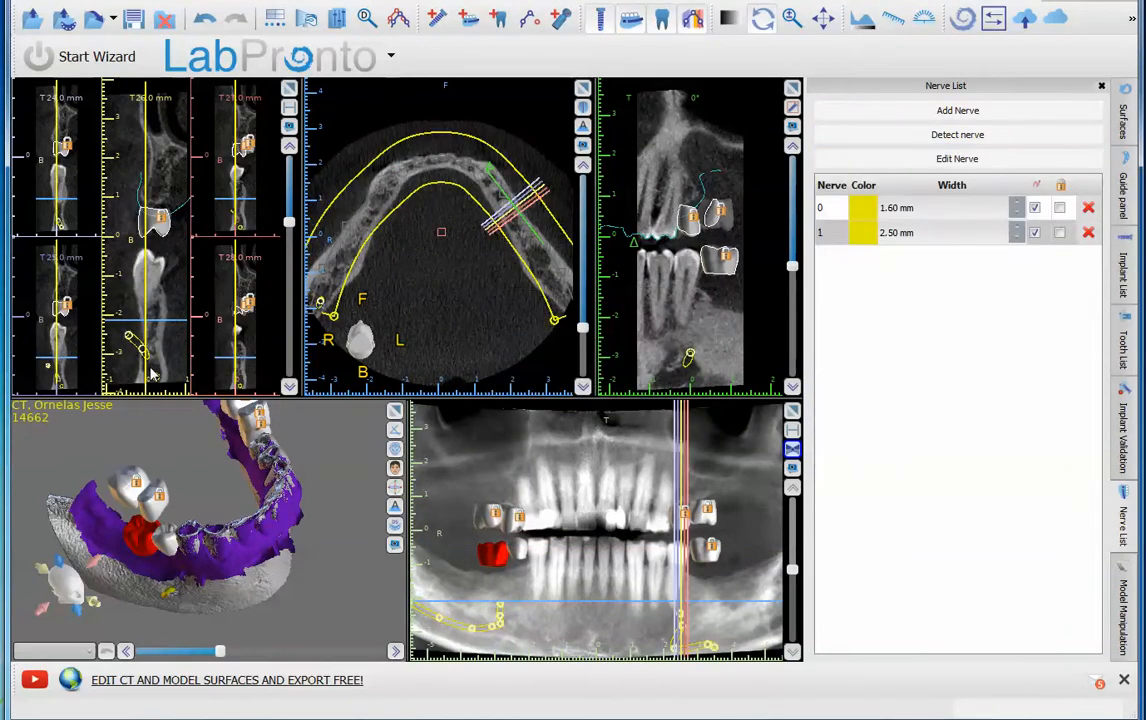
{"action": "left_click", "coordinate": [1088, 233]}
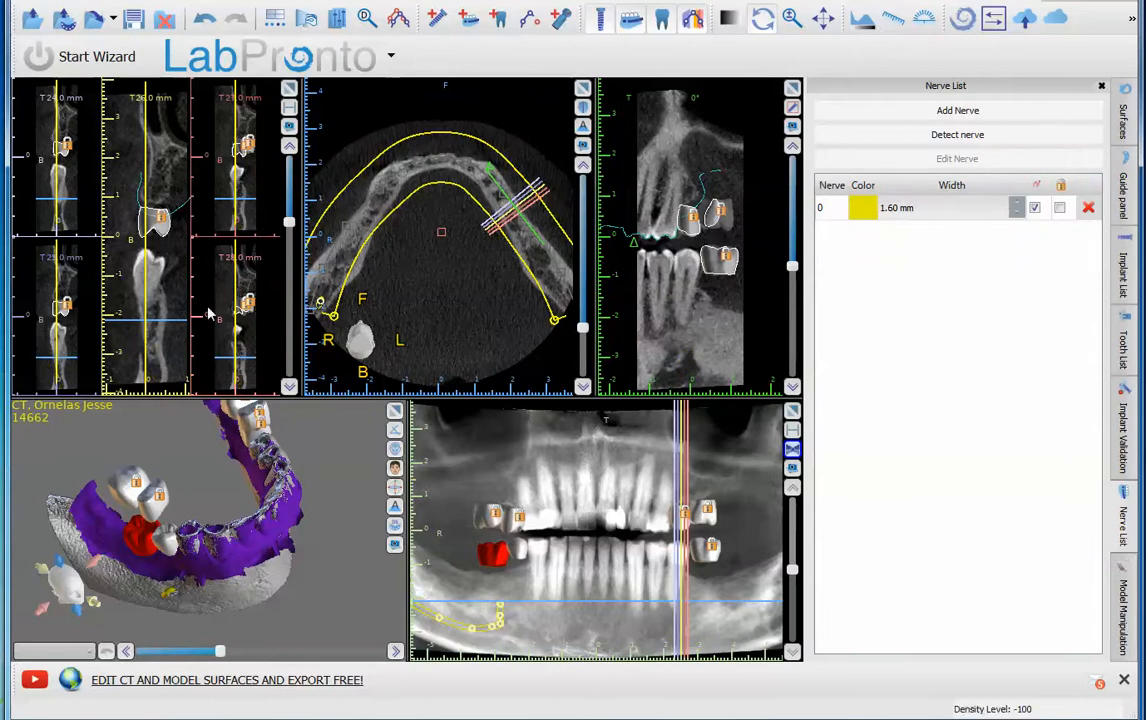
Step: Maximize the cross-sectional views and run nerve detection again from the left mental foramen on the 26 mm slice
{"action": "scroll", "coordinate": [115, 295], "scroll_direction": "up", "scroll_amount": 1}
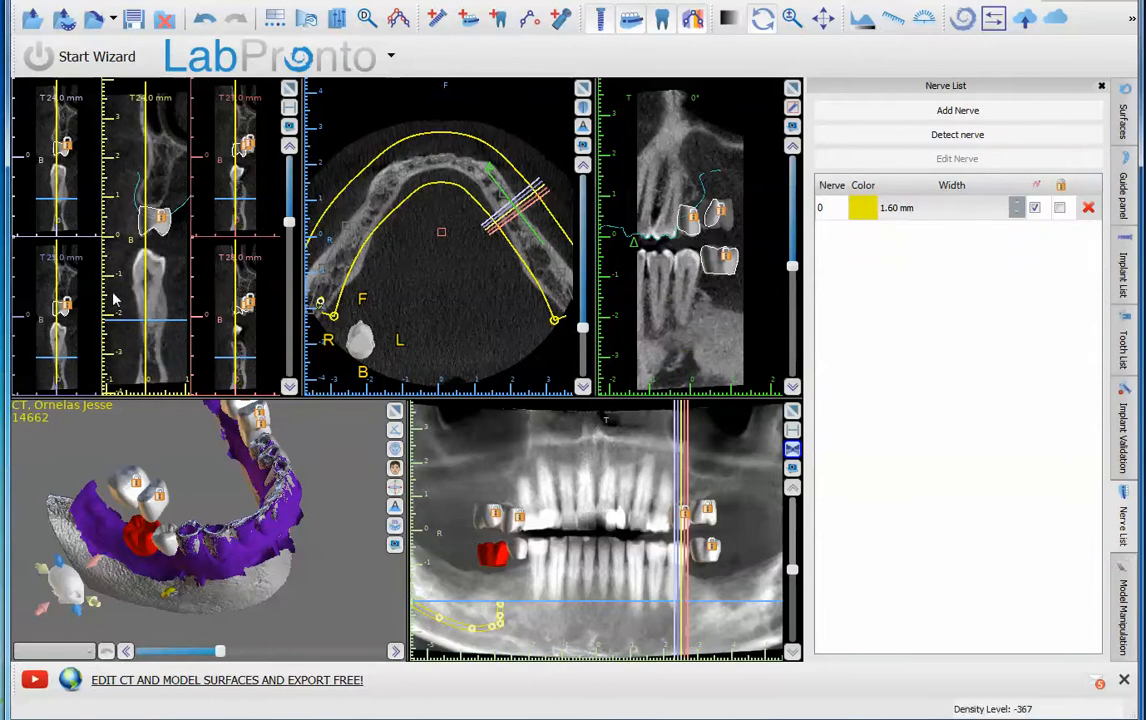
{"action": "left_click", "coordinate": [289, 88]}
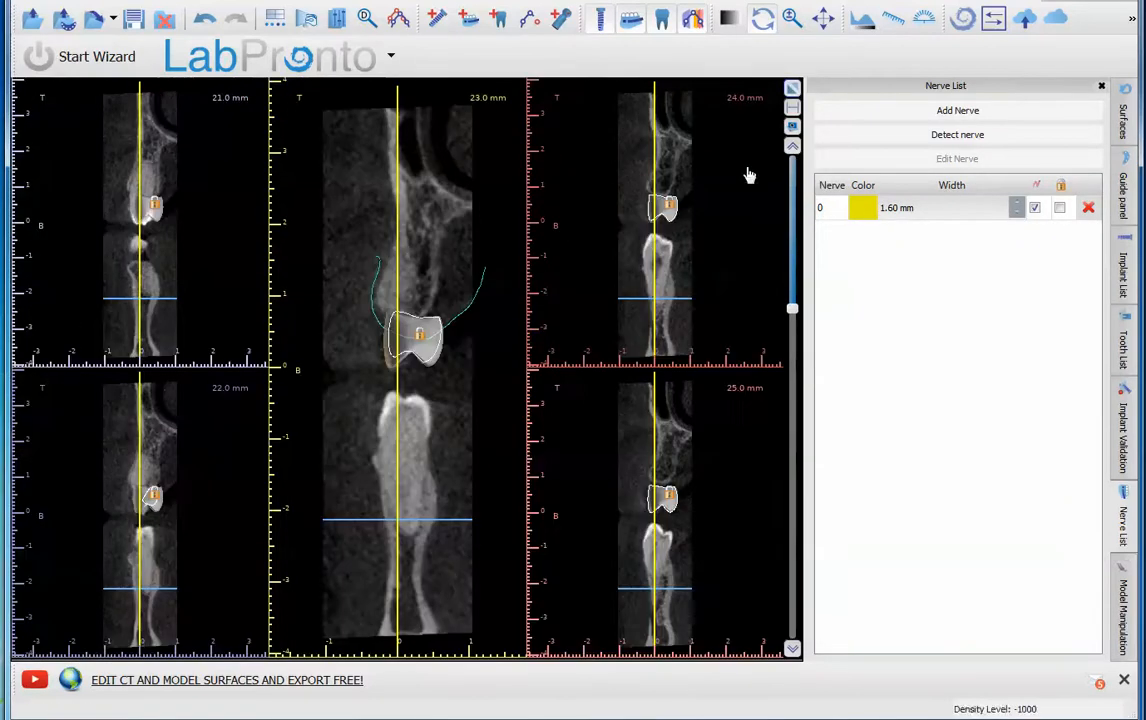
{"action": "left_click", "coordinate": [957, 134]}
{"action": "scroll", "coordinate": [390, 400], "scroll_direction": "down", "scroll_amount": 6}
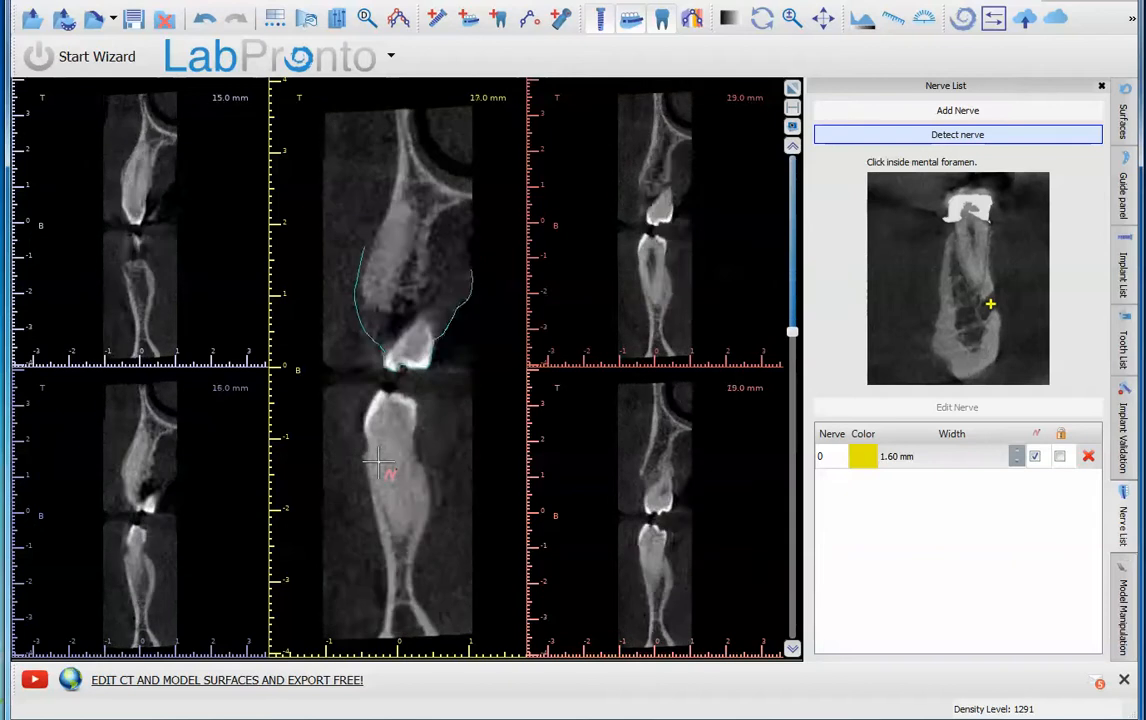
{"action": "scroll", "coordinate": [380, 465], "scroll_direction": "up", "scroll_amount": 9}
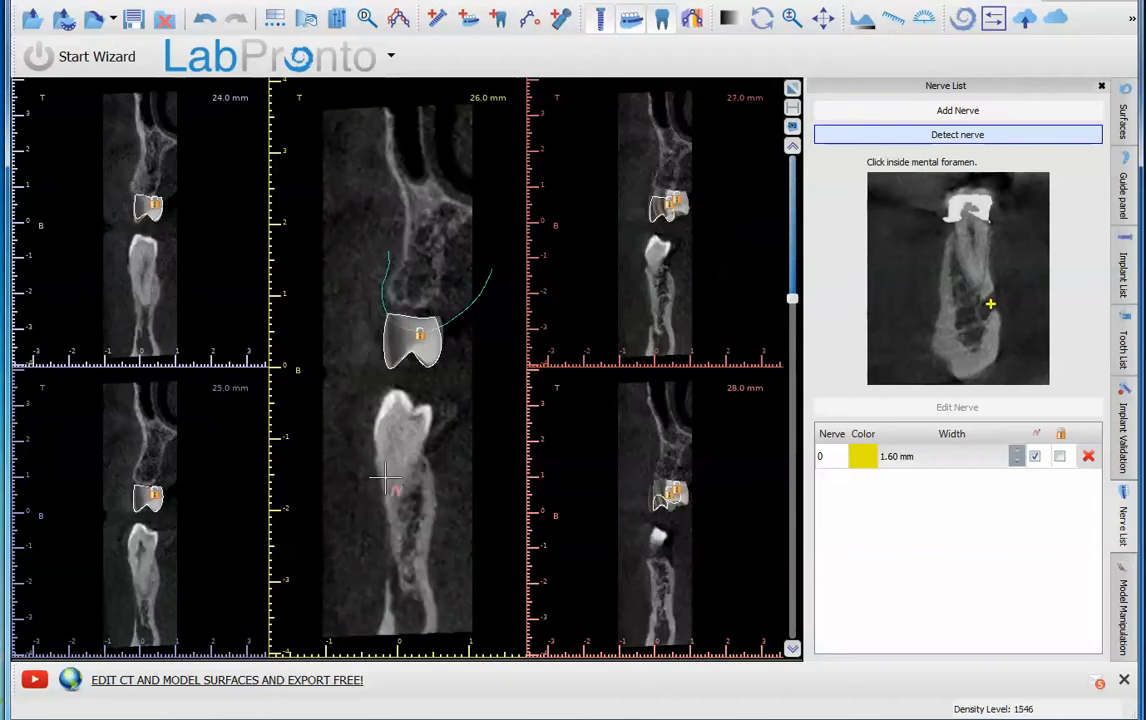
{"action": "left_click", "coordinate": [397, 605]}
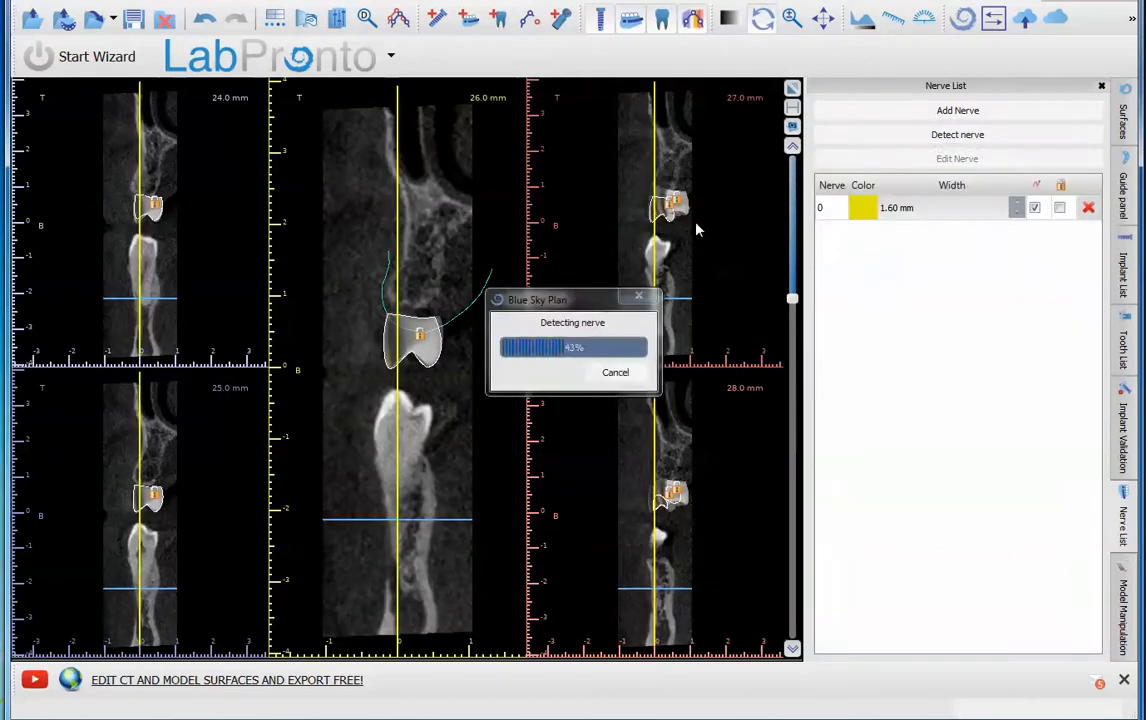
Step: Inspect both nerve traces in the maximized panoramic view and move the cross-section position along the left nerve to the posterior mandible
{"action": "left_click", "coordinate": [792, 88]}
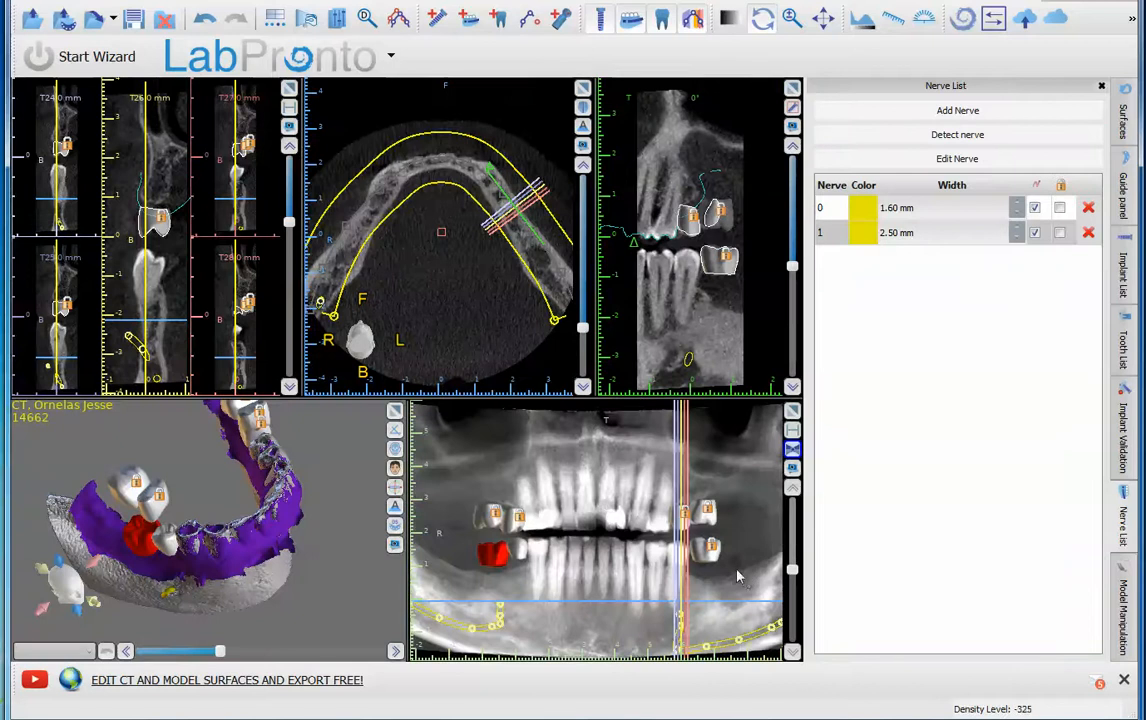
{"action": "left_click", "coordinate": [792, 410]}
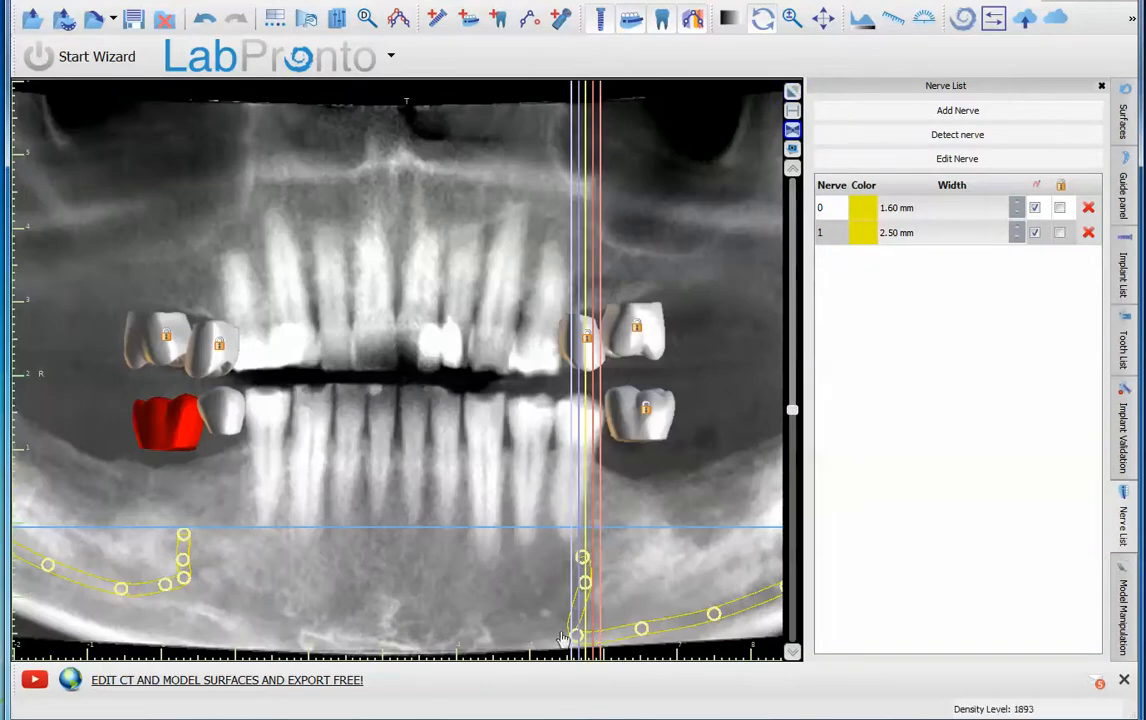
{"action": "left_click_drag", "start_coordinate": [572, 636], "coordinate": [774, 606]}
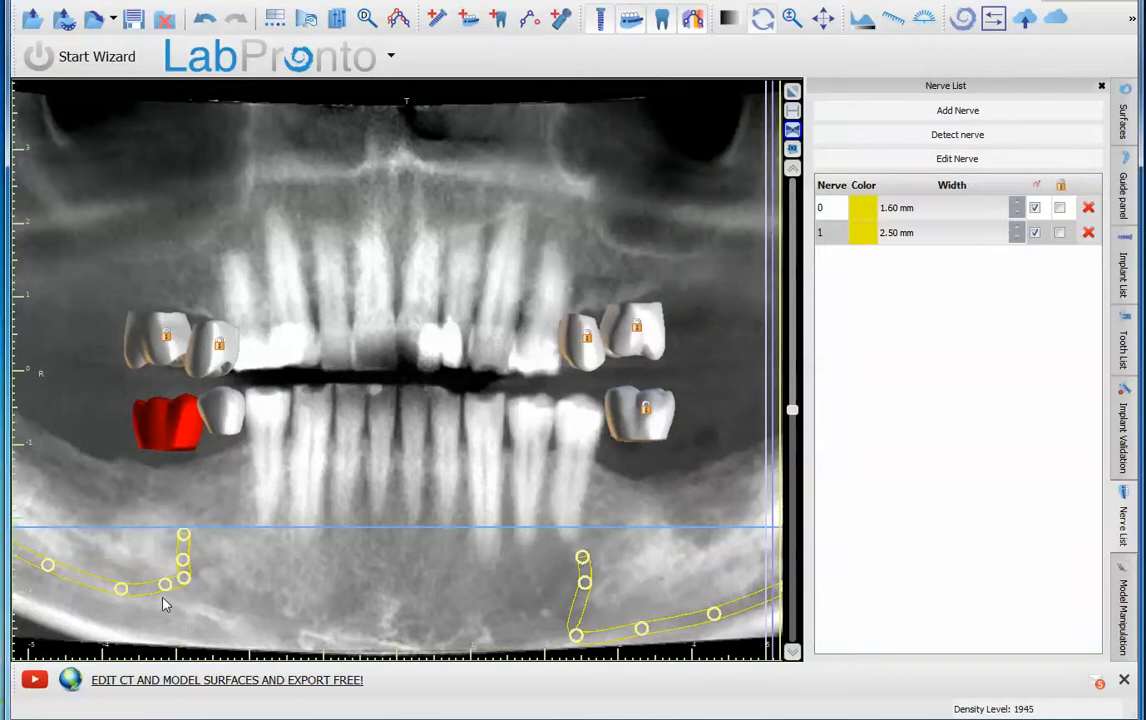
{"action": "left_click", "coordinate": [792, 90]}
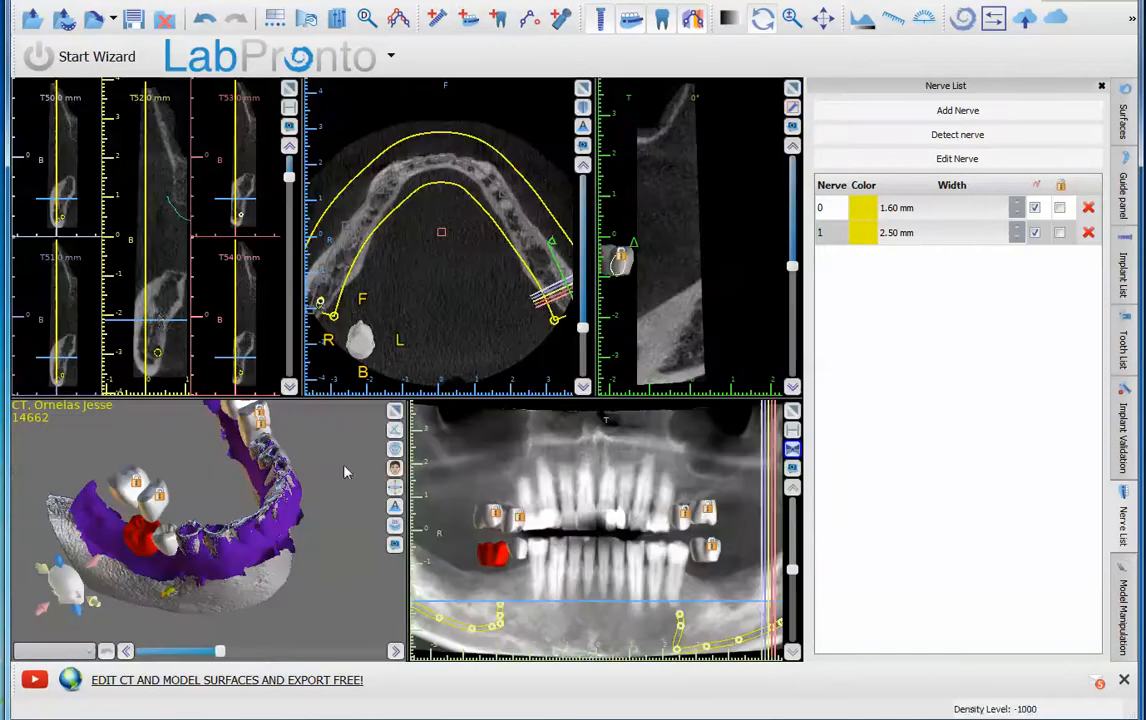
Step: Check the left mandibular nerve trace slice by slice in maximized cross-sectional views, from the posterior mandible to the mental foramen
{"action": "scroll", "coordinate": [200, 257], "scroll_direction": "up", "scroll_amount": 3}
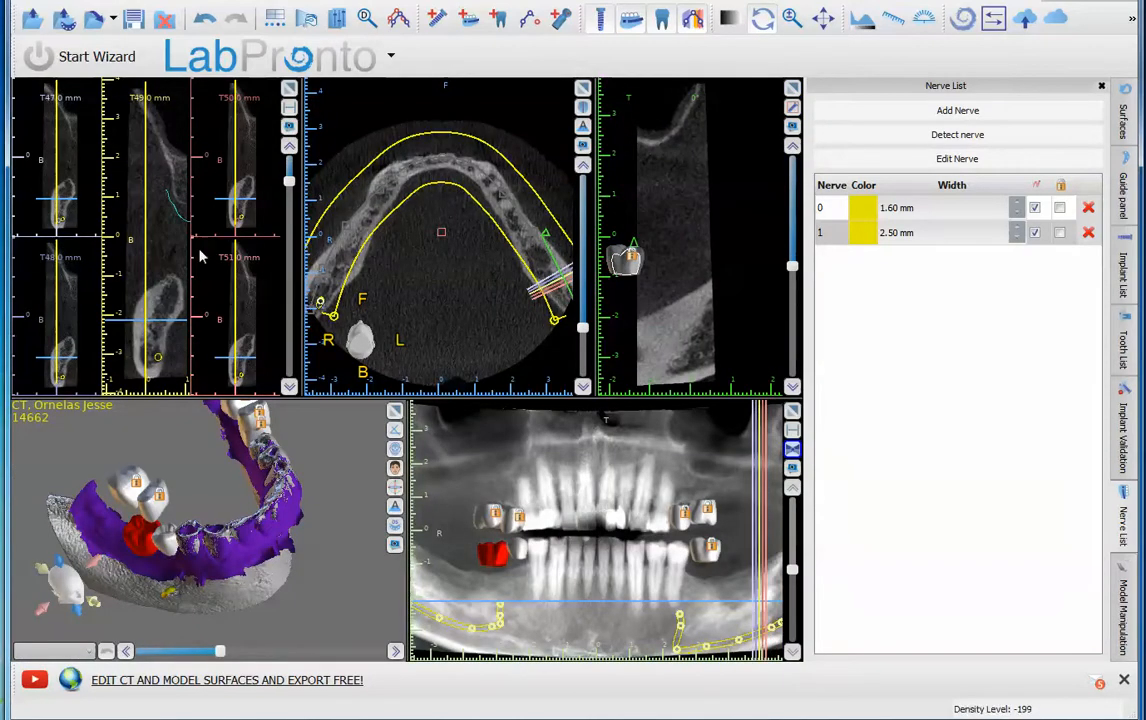
{"action": "left_click", "coordinate": [289, 89]}
{"action": "scroll", "coordinate": [468, 505], "scroll_direction": "up", "scroll_amount": 5}
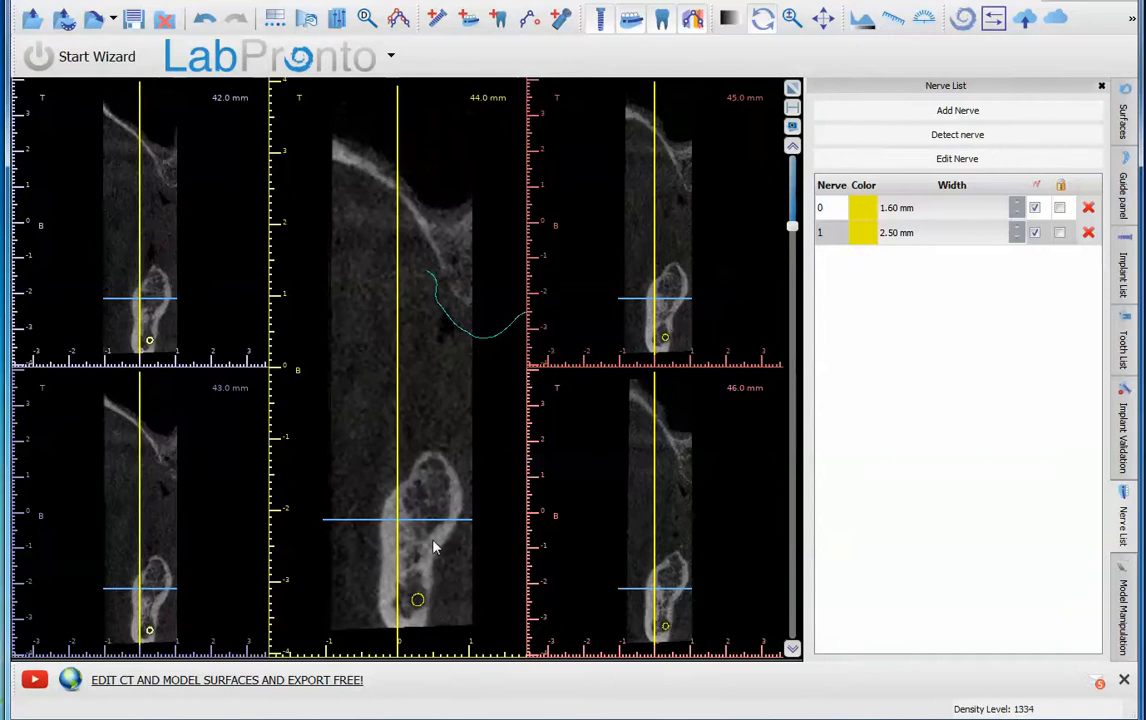
{"action": "scroll", "coordinate": [433, 547], "scroll_direction": "down", "scroll_amount": 4}
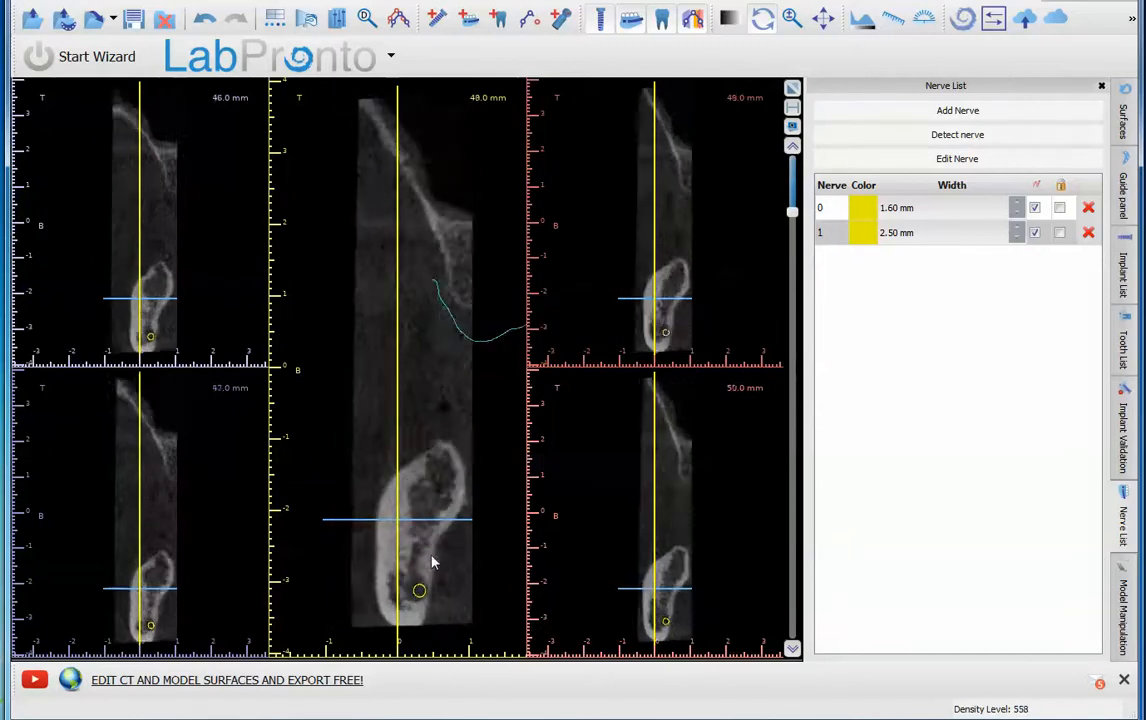
{"action": "scroll", "coordinate": [433, 561], "scroll_direction": "up", "scroll_amount": 17}
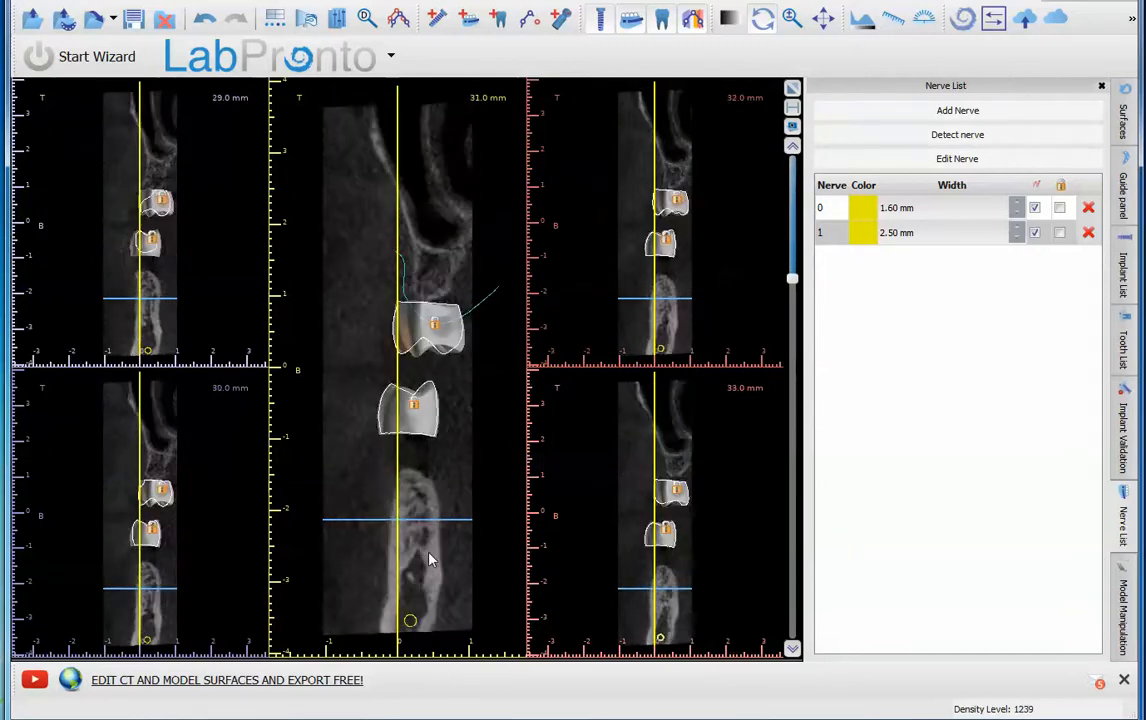
{"action": "scroll", "coordinate": [430, 560], "scroll_direction": "up", "scroll_amount": 9}
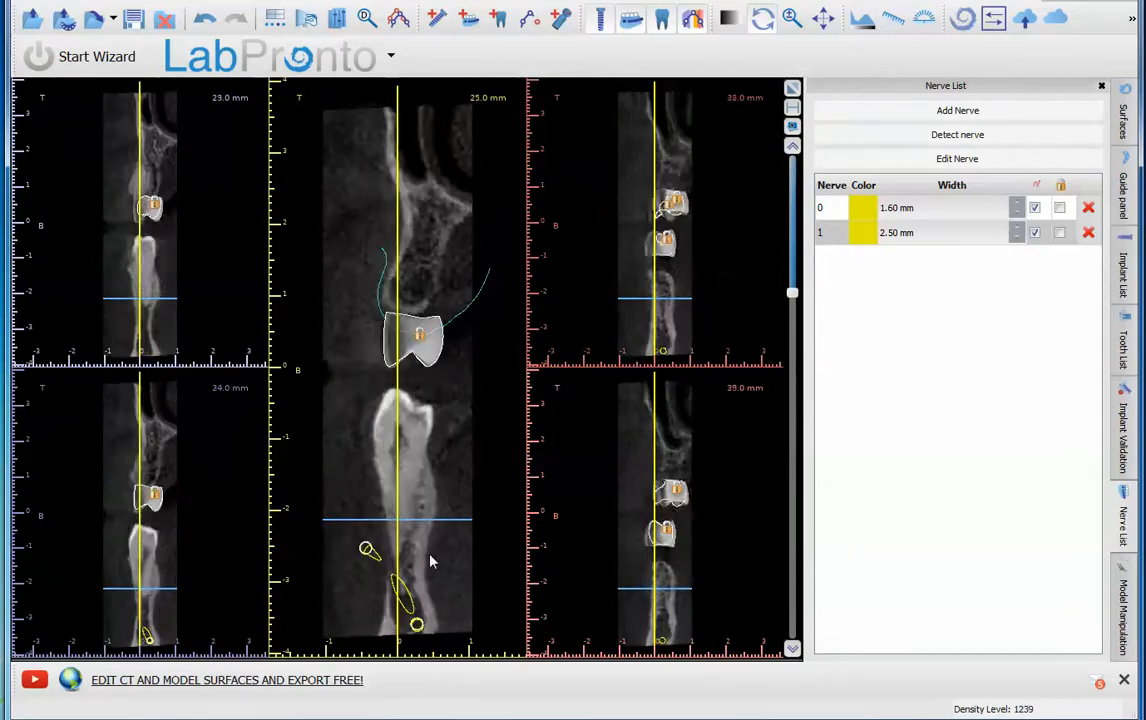
{"action": "left_click", "coordinate": [792, 88]}
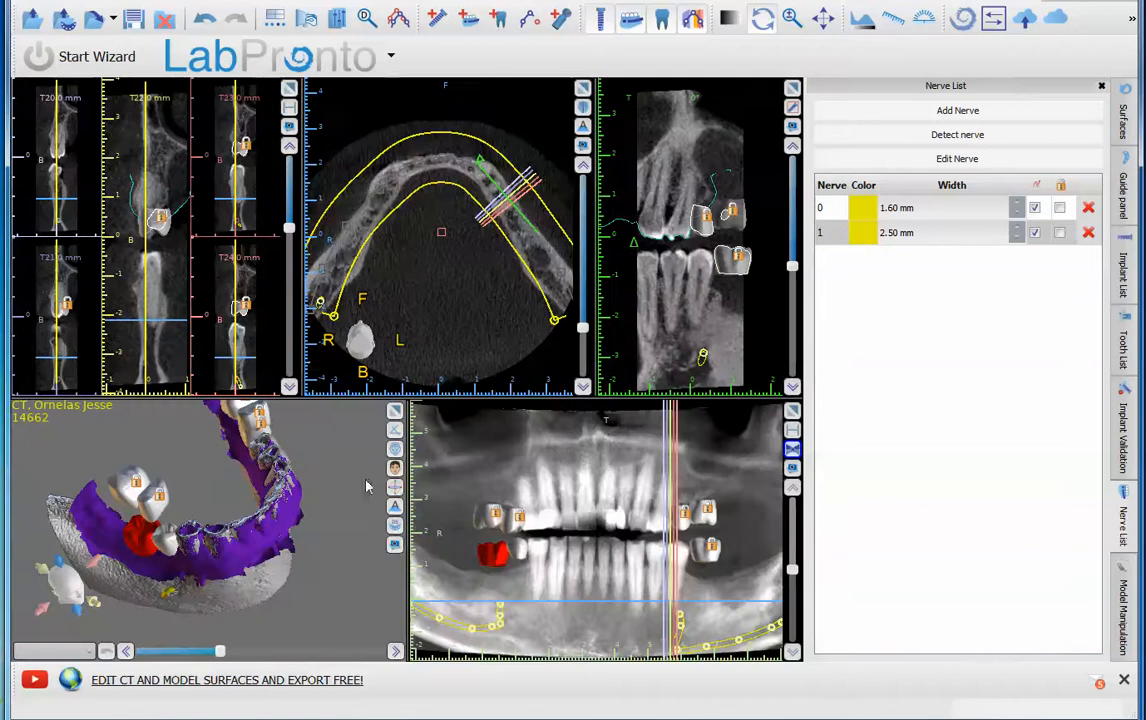
Step: Check the right mandibular nerve trace slice by slice in maximized cross-sectional views, moving from the molar region toward the posterior mandible
{"action": "left_click", "coordinate": [498, 628]}
{"action": "left_click", "coordinate": [289, 88]}
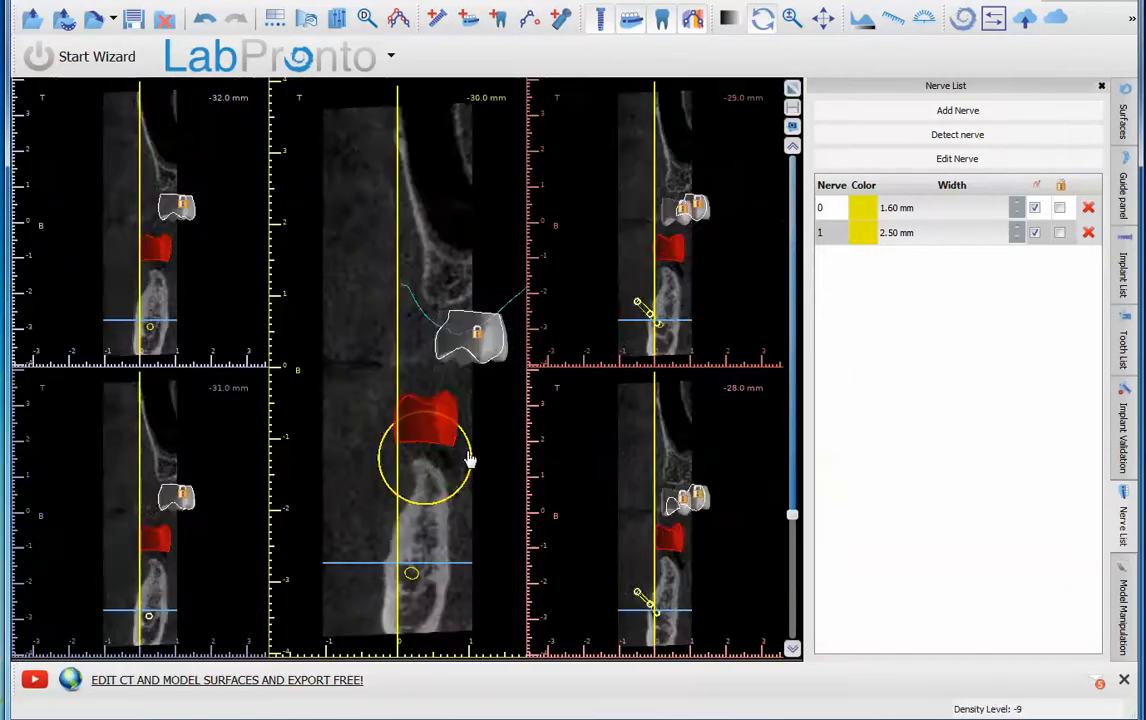
{"action": "scroll", "coordinate": [468, 463], "scroll_direction": "down", "scroll_amount": 10}
{"action": "scroll", "coordinate": [465, 463], "scroll_direction": "down", "scroll_amount": 15}
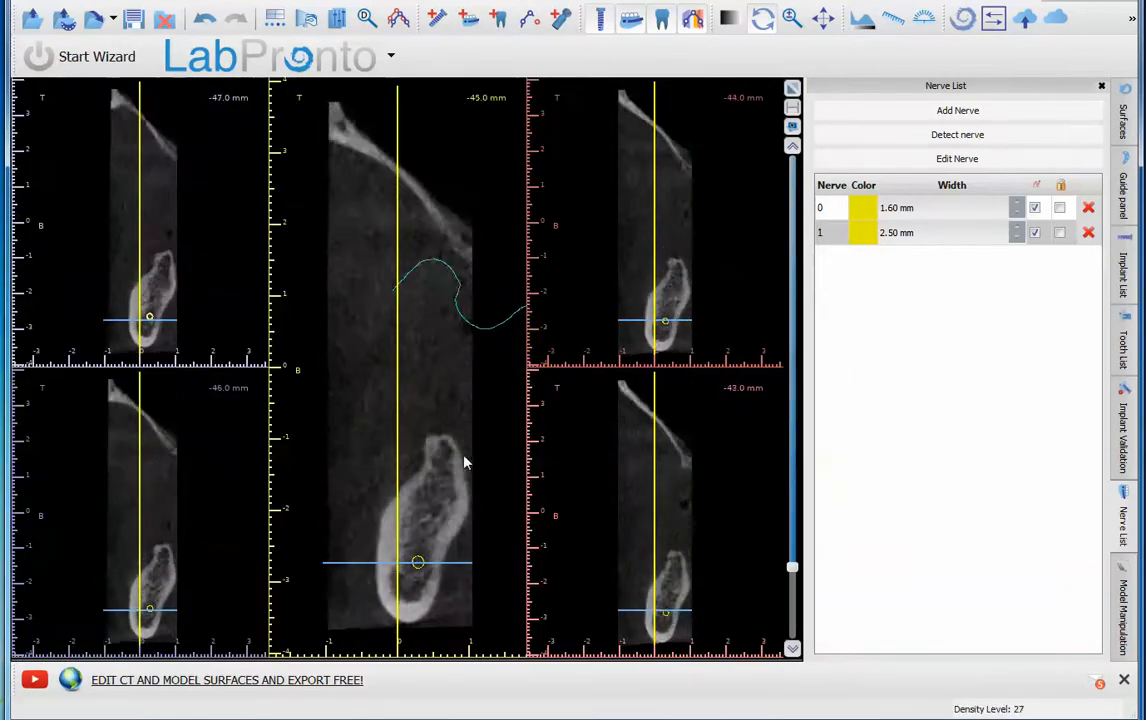
{"action": "left_click", "coordinate": [792, 88]}
Step: Place a BIO | Max maxillary implant with a 3.50 platform and 10 mm length above the upper left virtual premolar in the panoramic view
{"action": "right_click_drag", "start_coordinate": [668, 558], "coordinate": [662, 530]}
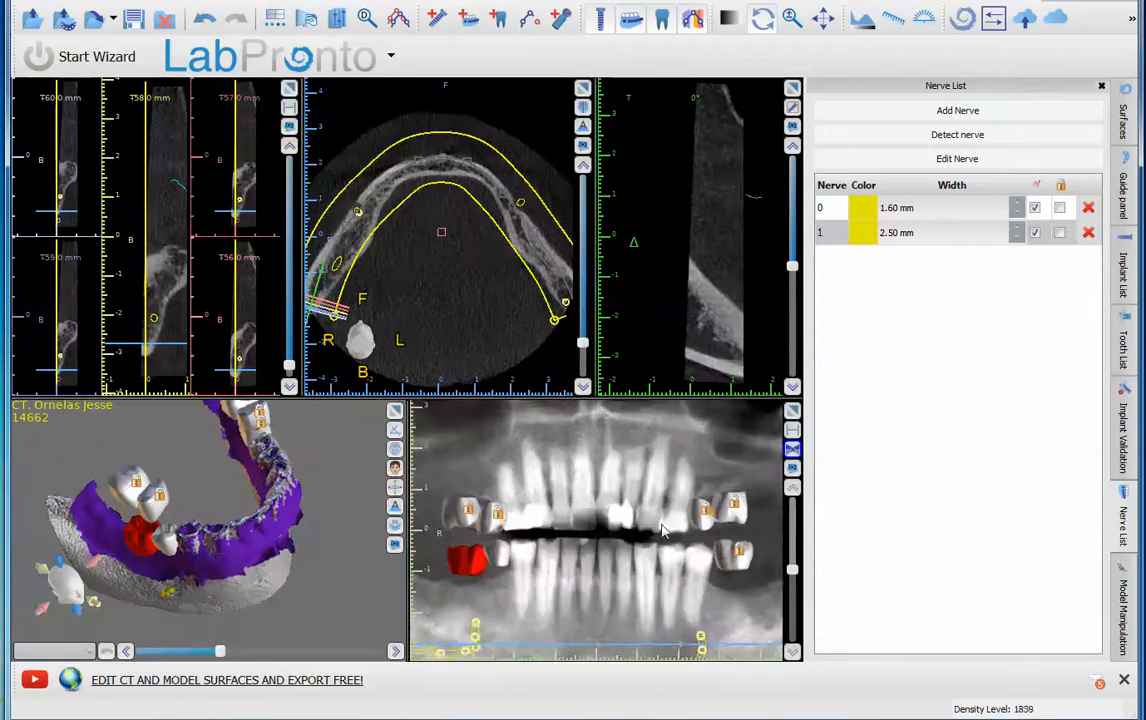
{"action": "left_click", "coordinate": [792, 410]}
{"action": "scroll", "coordinate": [341, 372], "scroll_direction": "down", "scroll_amount": 3}
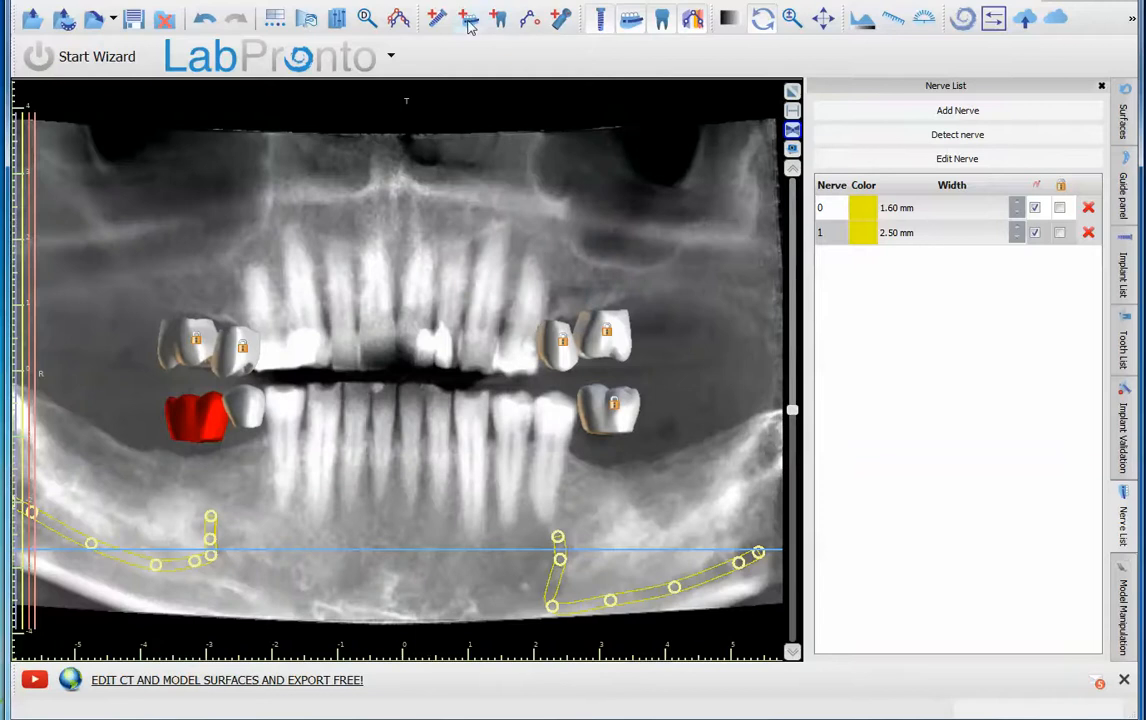
{"action": "left_click", "coordinate": [434, 22]}
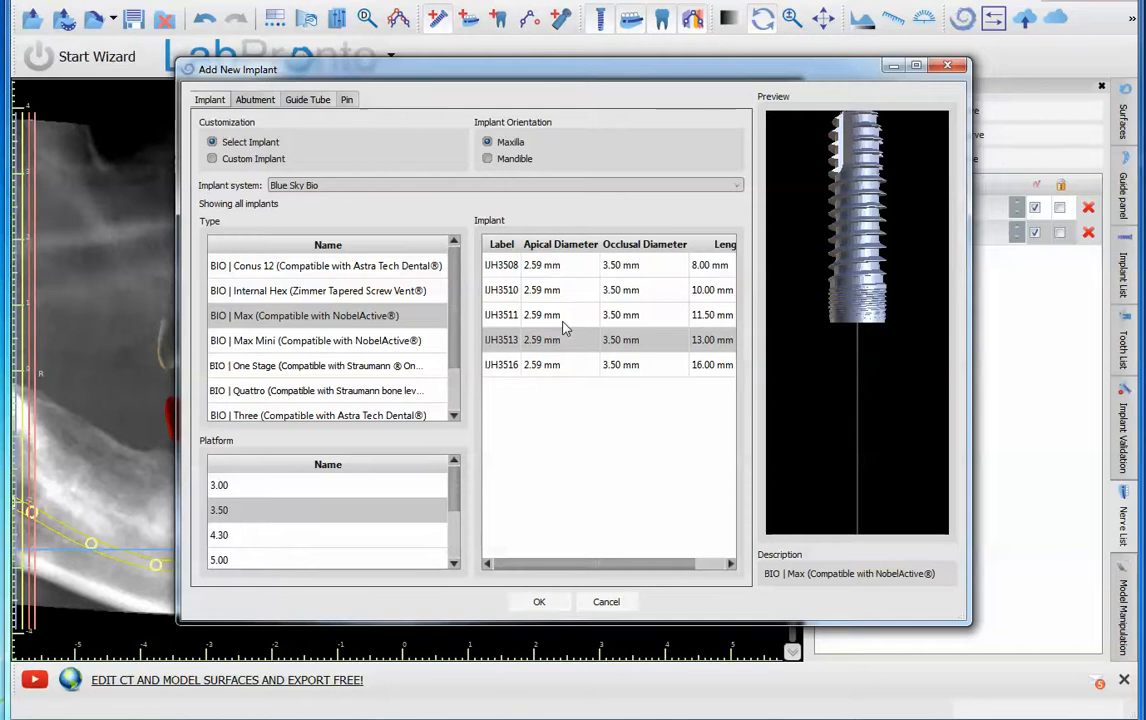
{"action": "left_click", "coordinate": [503, 290]}
{"action": "left_click", "coordinate": [539, 601]}
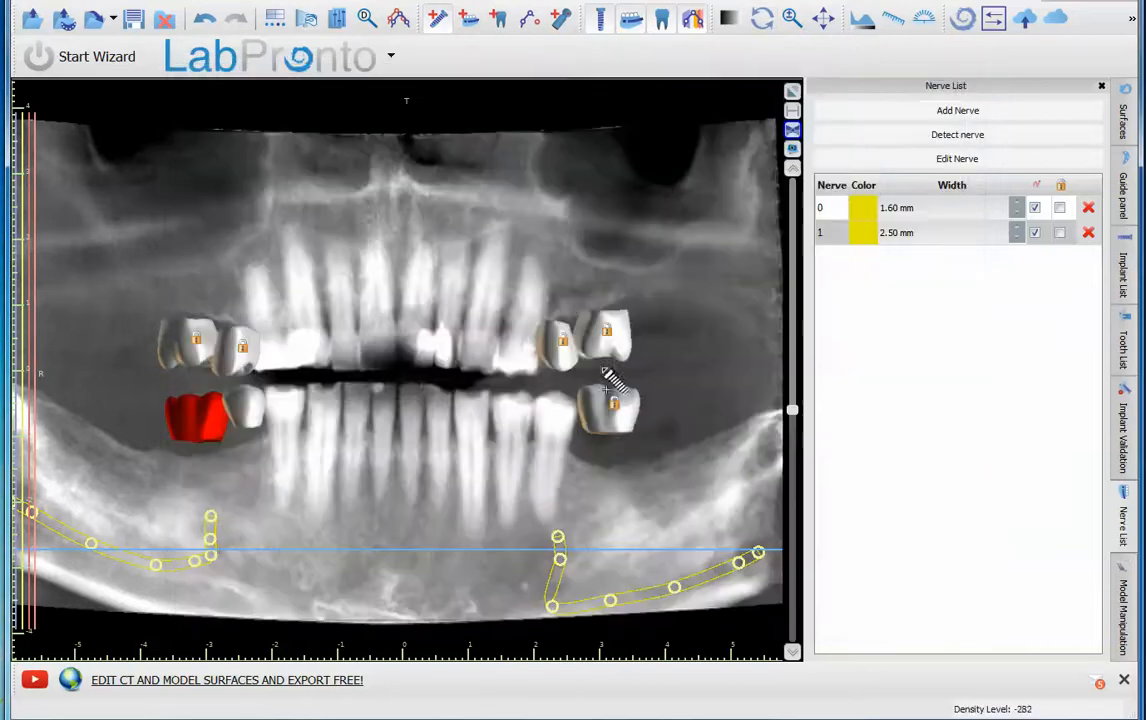
{"action": "left_click", "coordinate": [570, 275]}
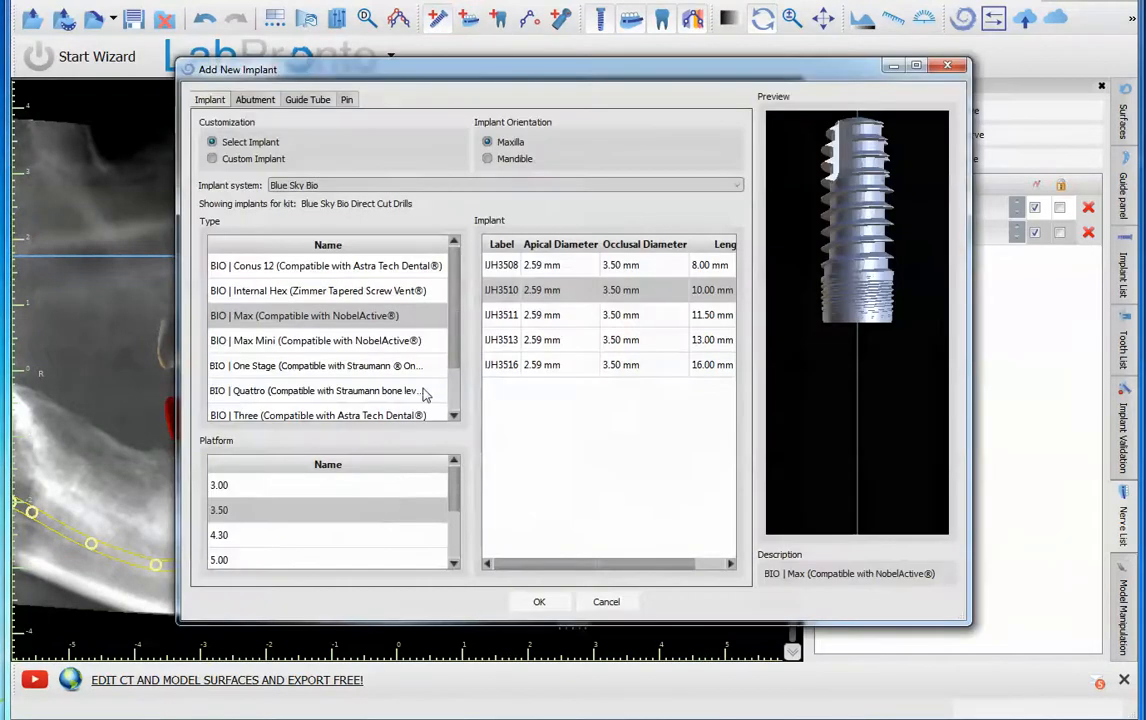
Step: Add a BIO | Max maxillary implant with a 5.00 platform and 8 mm length above the upper left virtual molar
{"action": "left_click", "coordinate": [357, 561]}
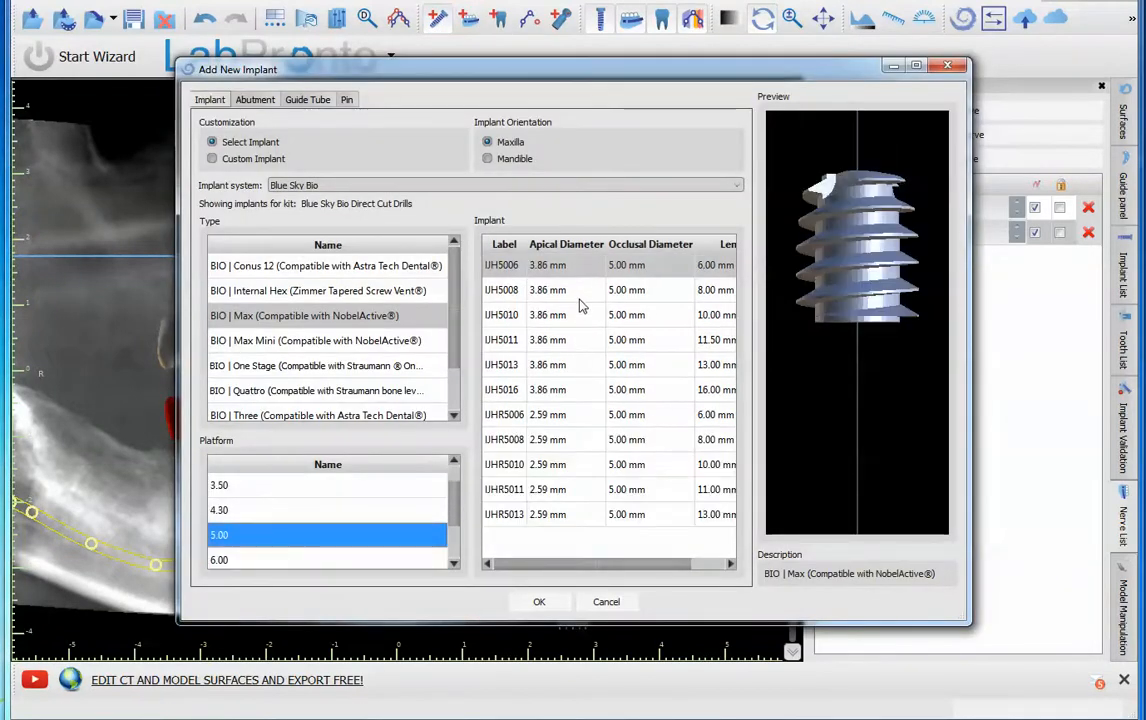
{"action": "left_click", "coordinate": [540, 290]}
{"action": "left_click", "coordinate": [539, 600]}
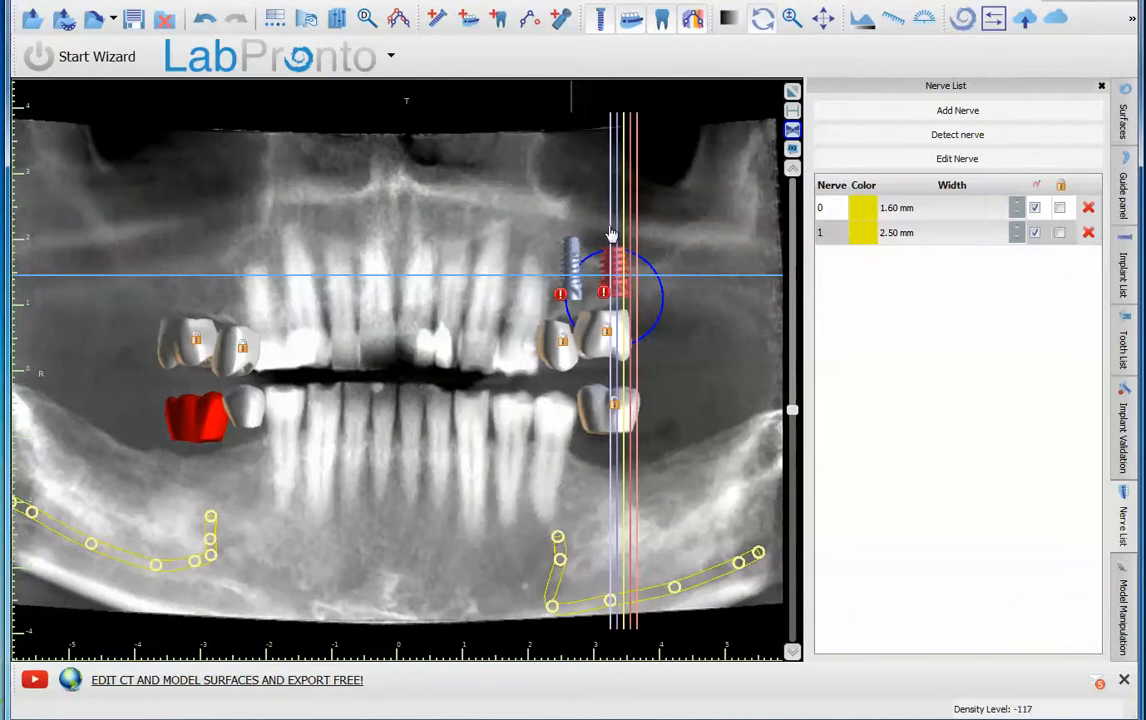
Step: Shift the upper left premolar implant slightly toward the front teeth in the panoramic view
{"action": "left_click", "coordinate": [573, 268]}
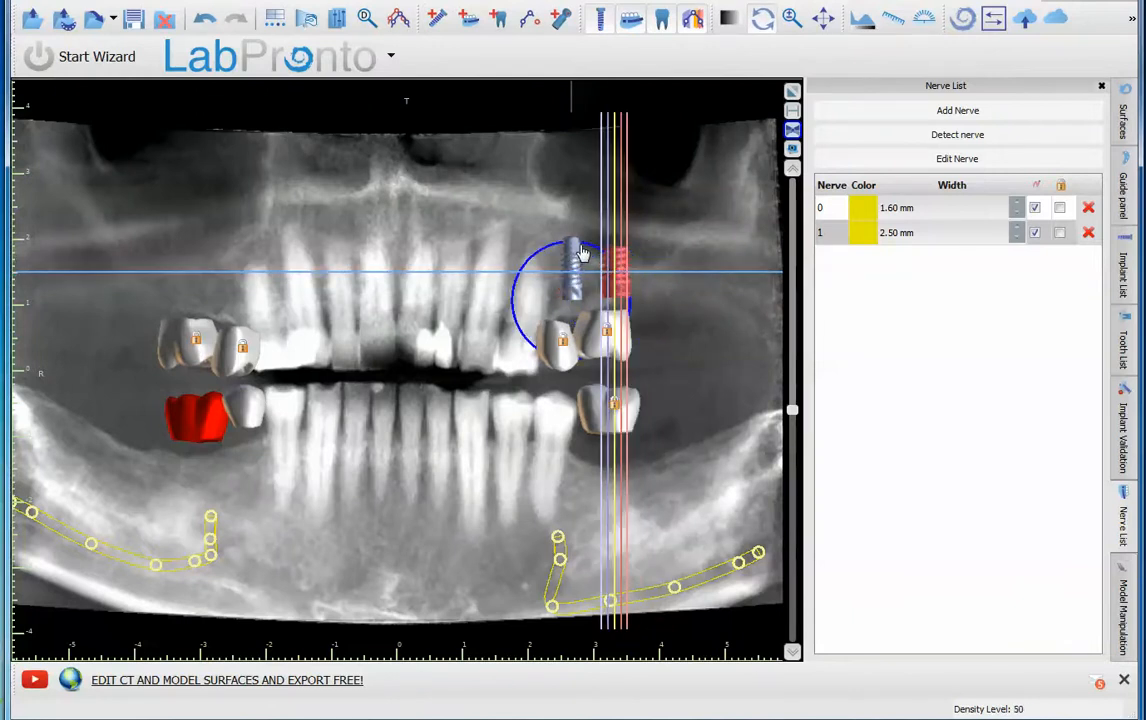
{"action": "left_click", "coordinate": [585, 253]}
{"action": "left_click_drag", "start_coordinate": [585, 248], "coordinate": [570, 266]}
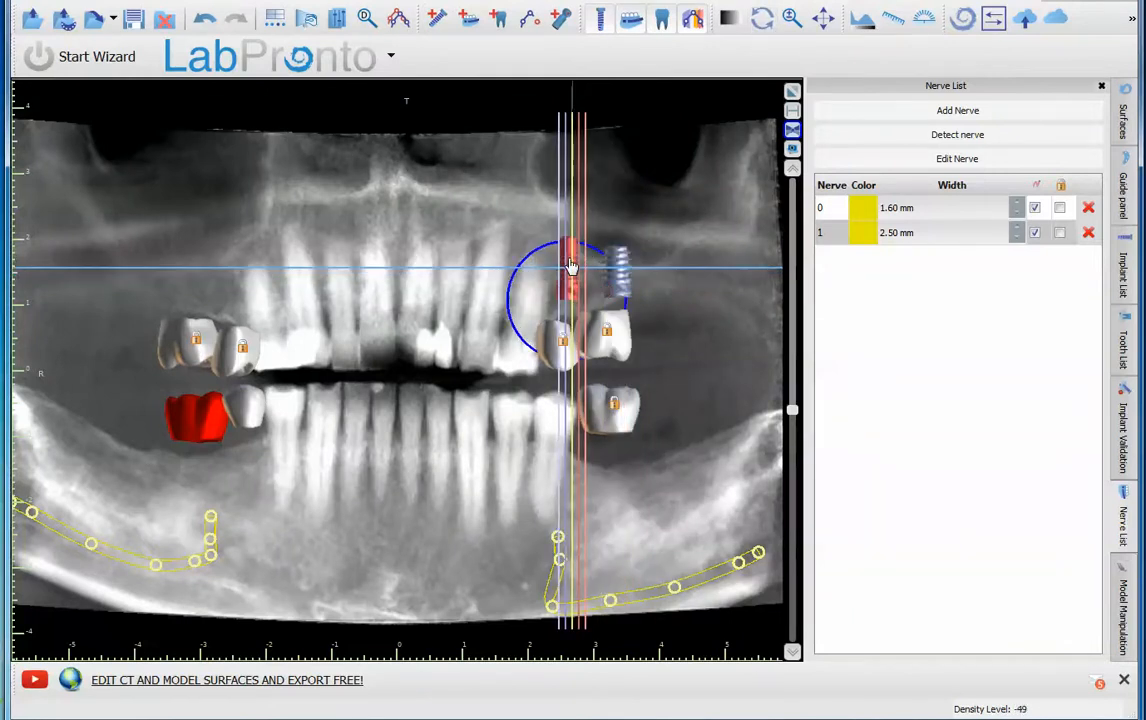
Step: Place a BIO | Max implant with Mandible orientation, 5.00 platform and 8 mm length below the lower left virtual molar
{"action": "left_click", "coordinate": [463, 22]}
{"action": "left_click", "coordinate": [548, 389]}
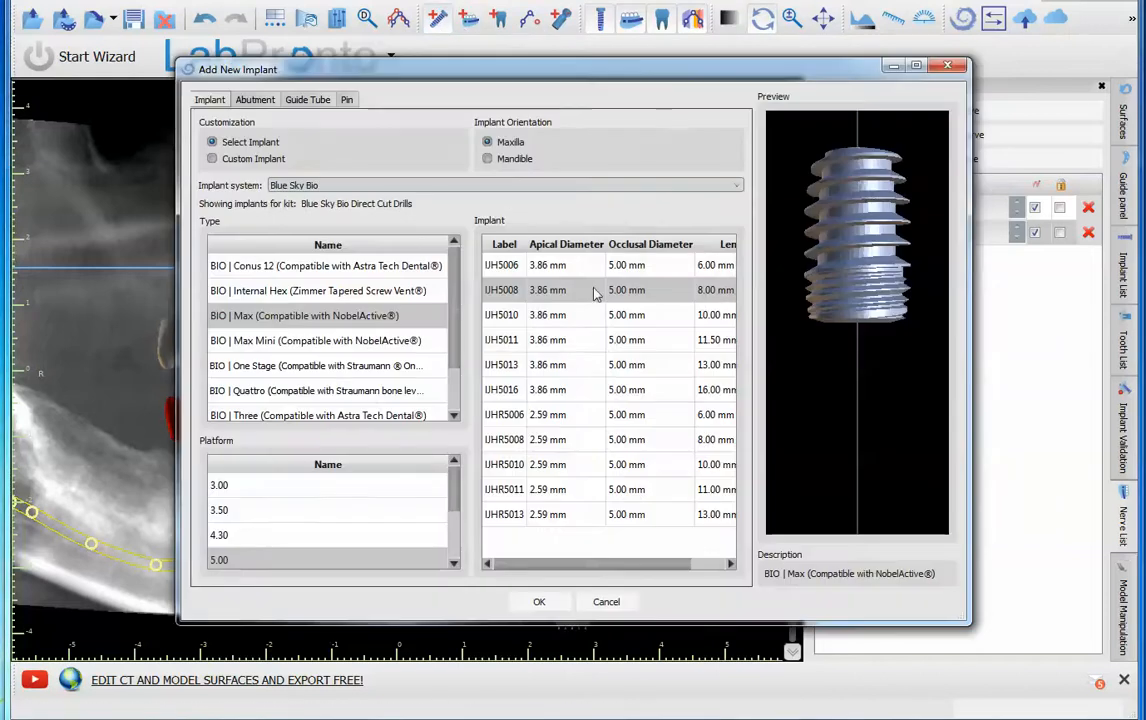
{"action": "left_click", "coordinate": [488, 159]}
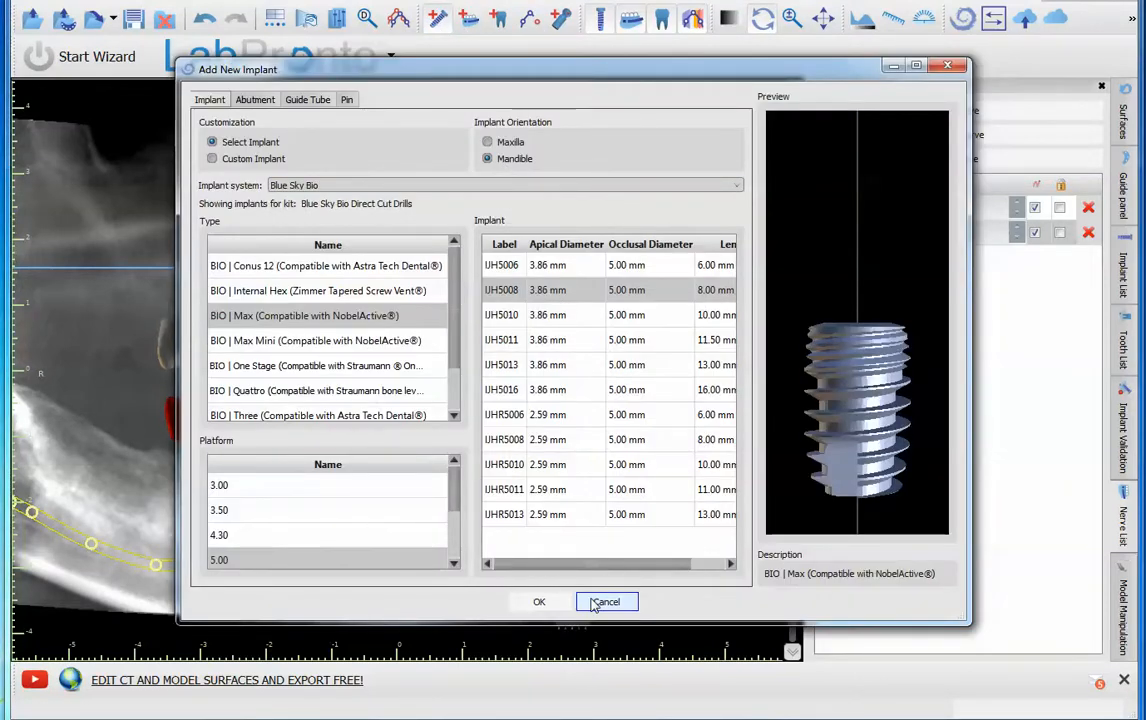
{"action": "left_click", "coordinate": [545, 602]}
{"action": "left_click", "coordinate": [612, 478]}
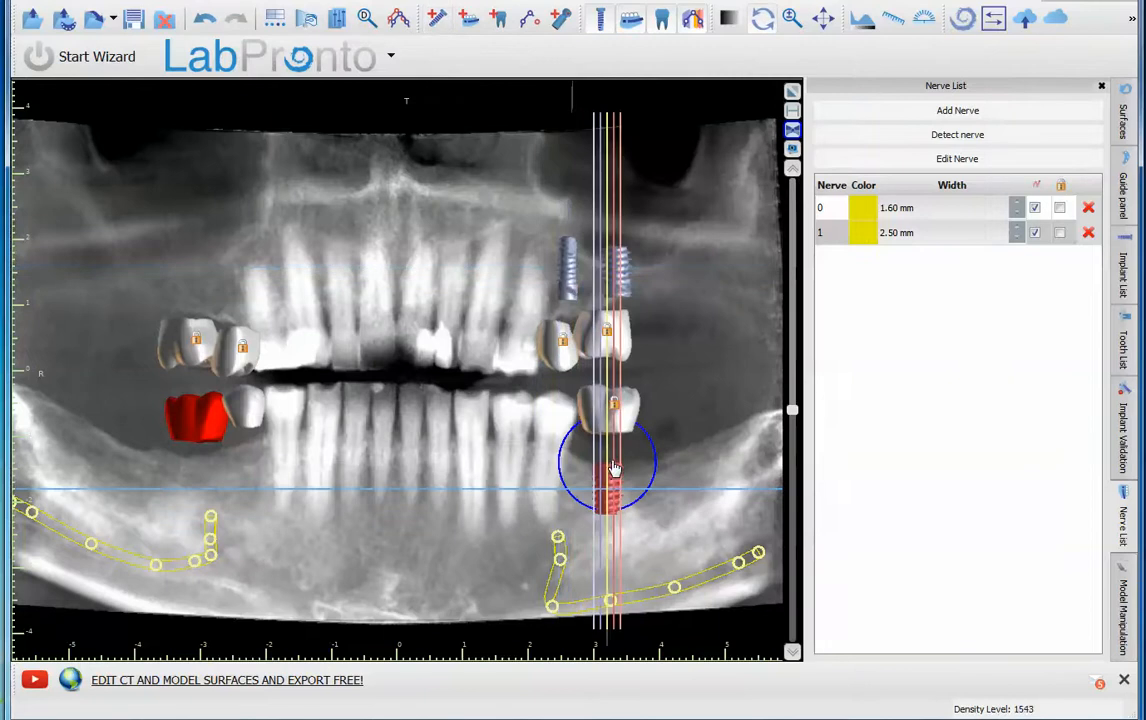
Step: Place another BIO | Max mandibular implant with a 5.00 platform and 8 mm length below the lower right virtual molar
{"action": "left_click", "coordinate": [226, 401]}
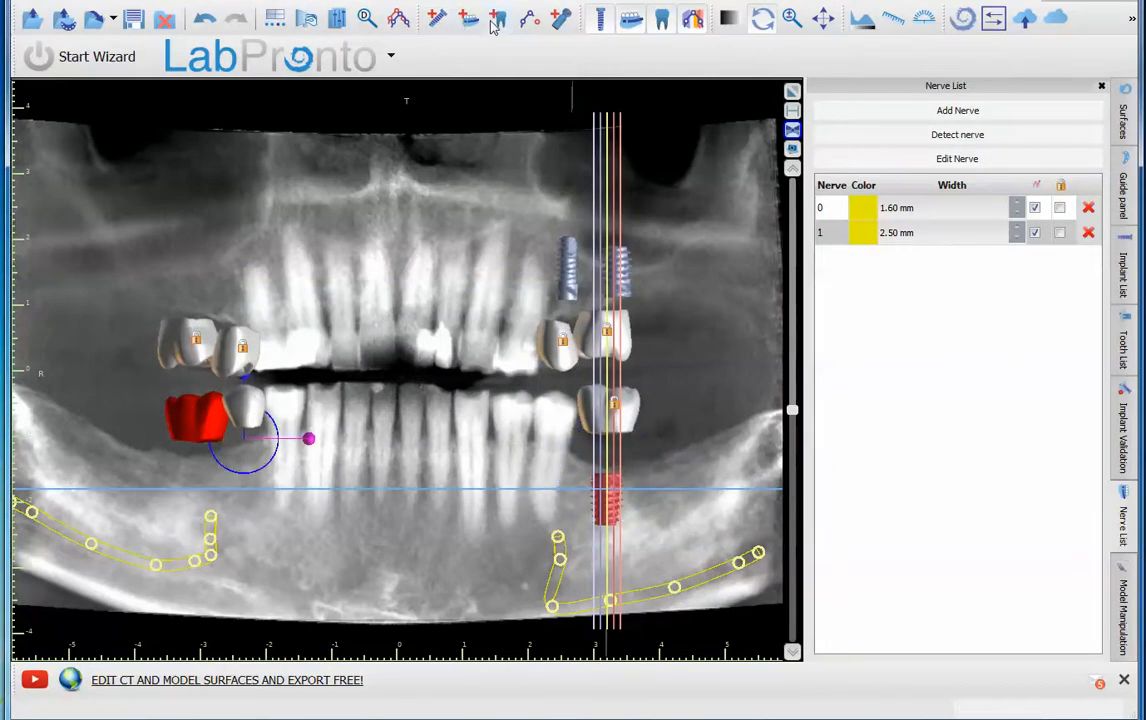
{"action": "left_click", "coordinate": [440, 18]}
{"action": "left_click", "coordinate": [900, 87]}
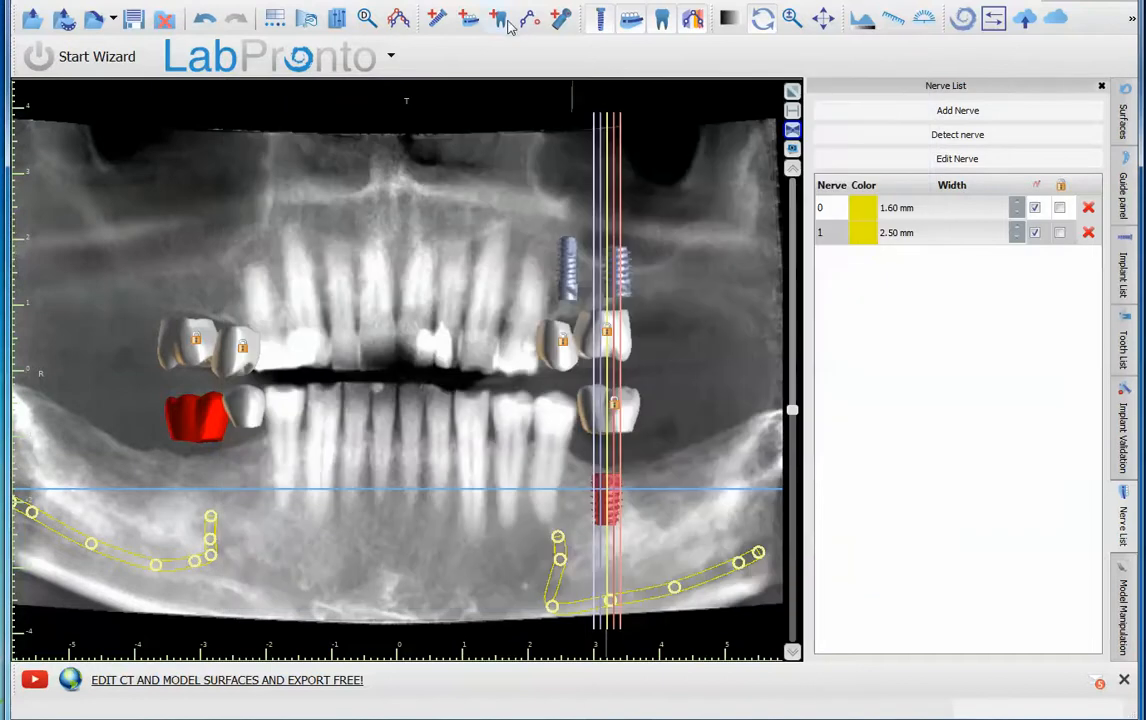
{"action": "left_click", "coordinate": [460, 19]}
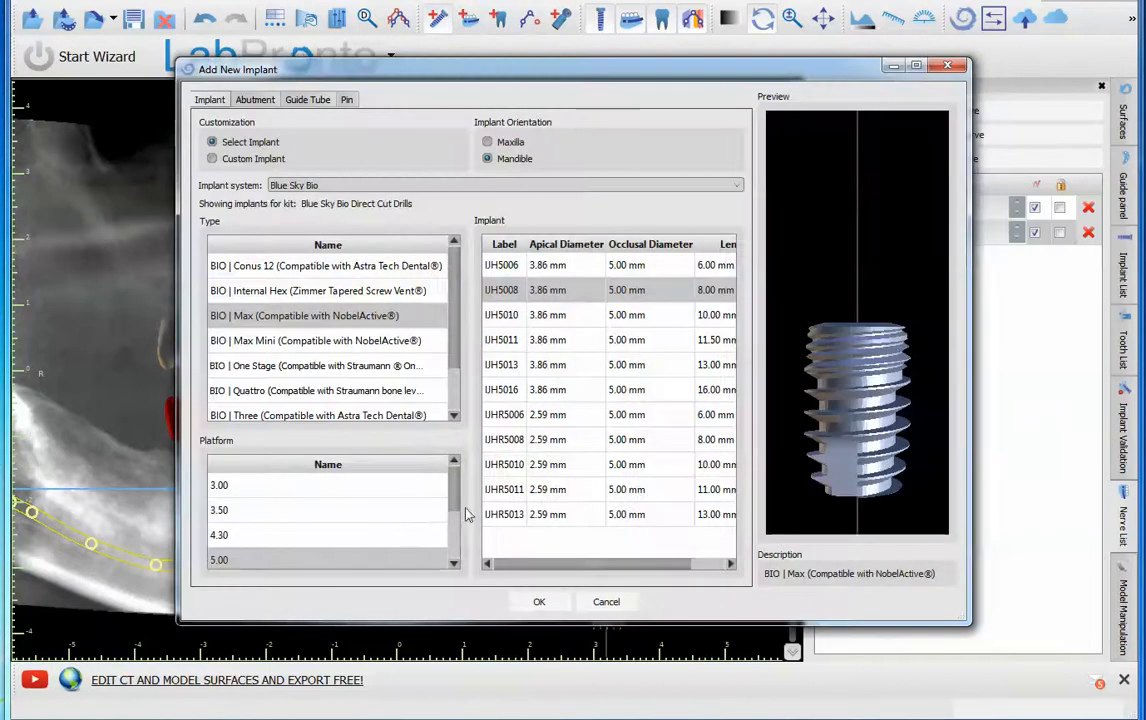
{"action": "left_click", "coordinate": [539, 601]}
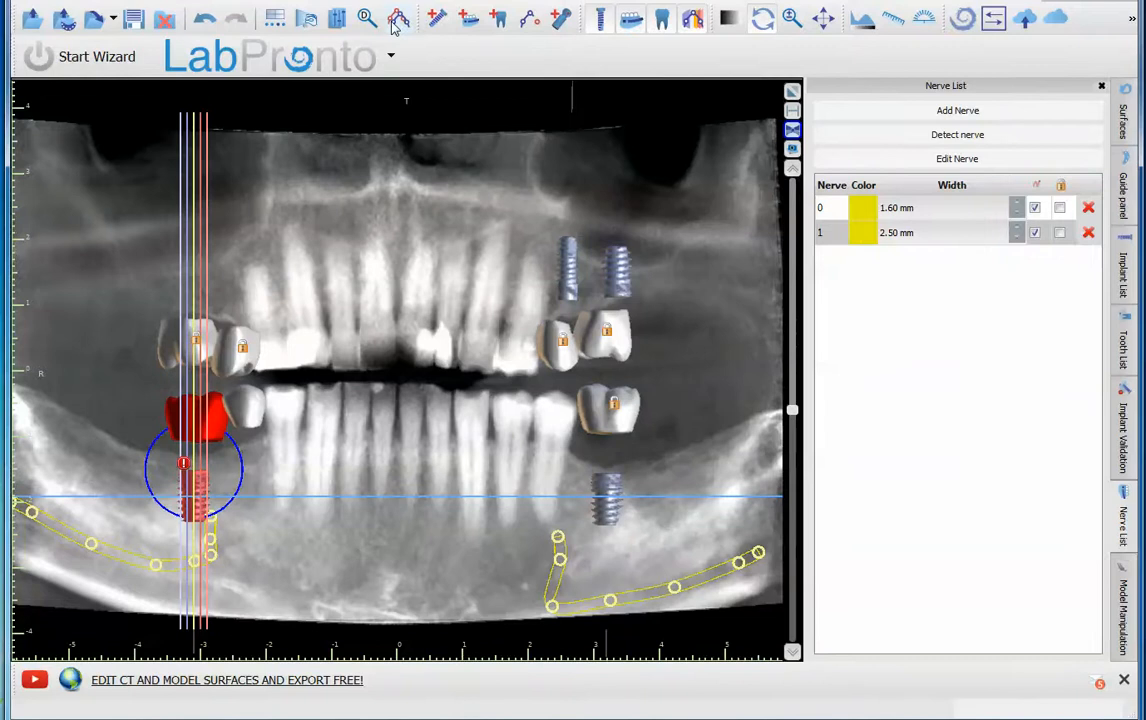
{"action": "left_click", "coordinate": [198, 481]}
Step: Place a BIO | Max mandibular implant with a 4.30 platform and 10 mm length below the lower right virtual premolar
{"action": "left_click", "coordinate": [437, 19]}
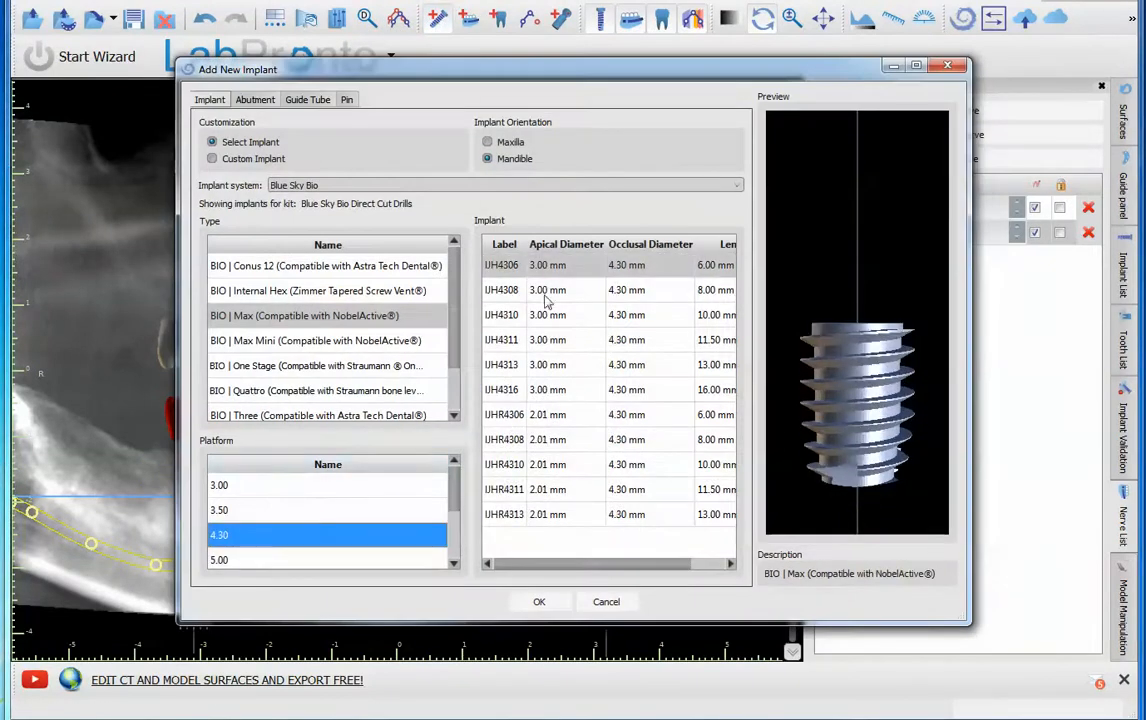
{"action": "left_click", "coordinate": [556, 317]}
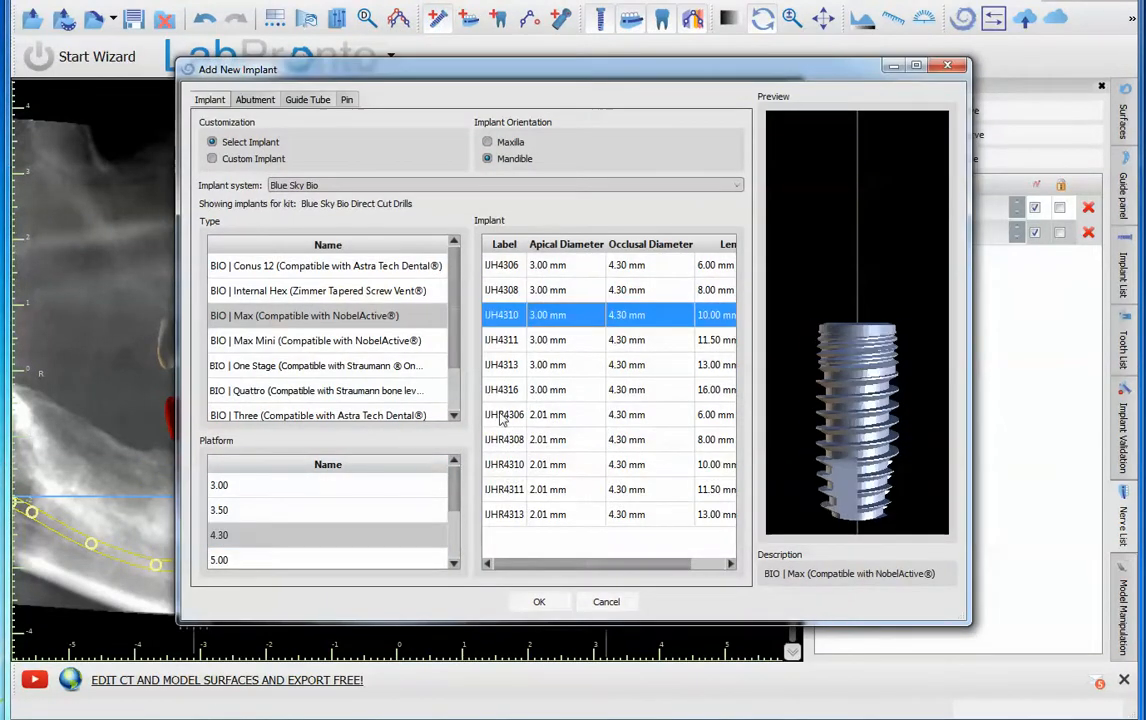
{"action": "left_click", "coordinate": [541, 600]}
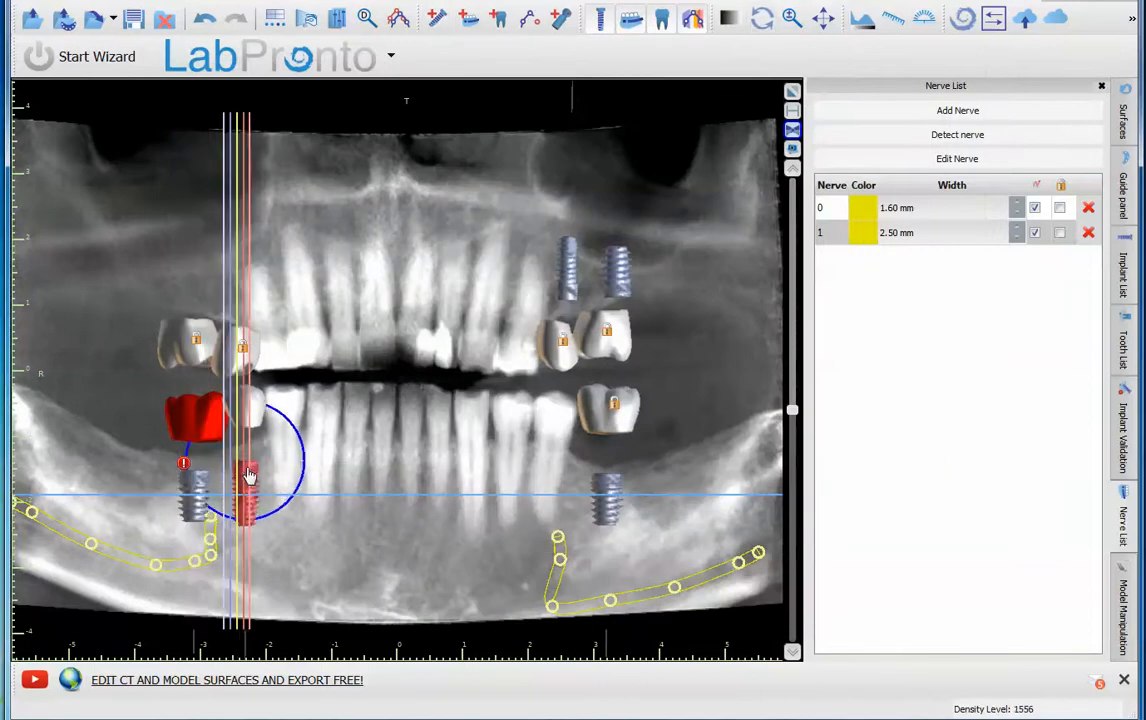
{"action": "left_click", "coordinate": [233, 309]}
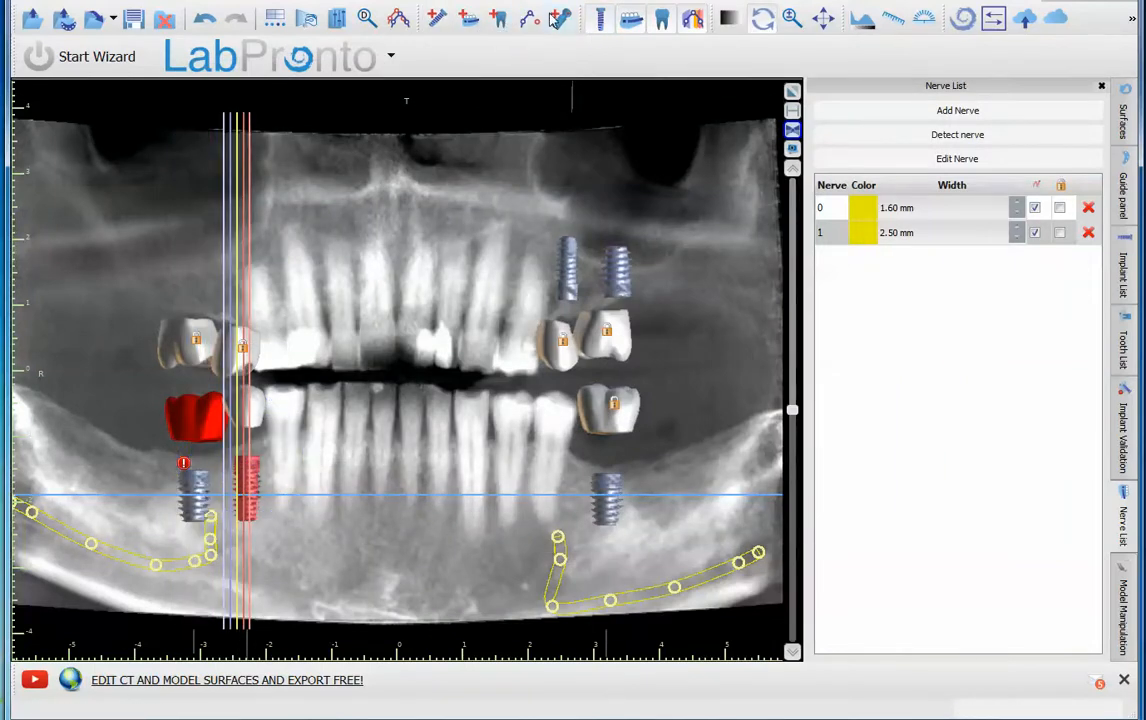
Step: Place a BIO | Max implant with Maxilla orientation, 4.30 platform and 10 mm length above the upper right virtual premolar and lower it slightly
{"action": "left_click", "coordinate": [437, 20]}
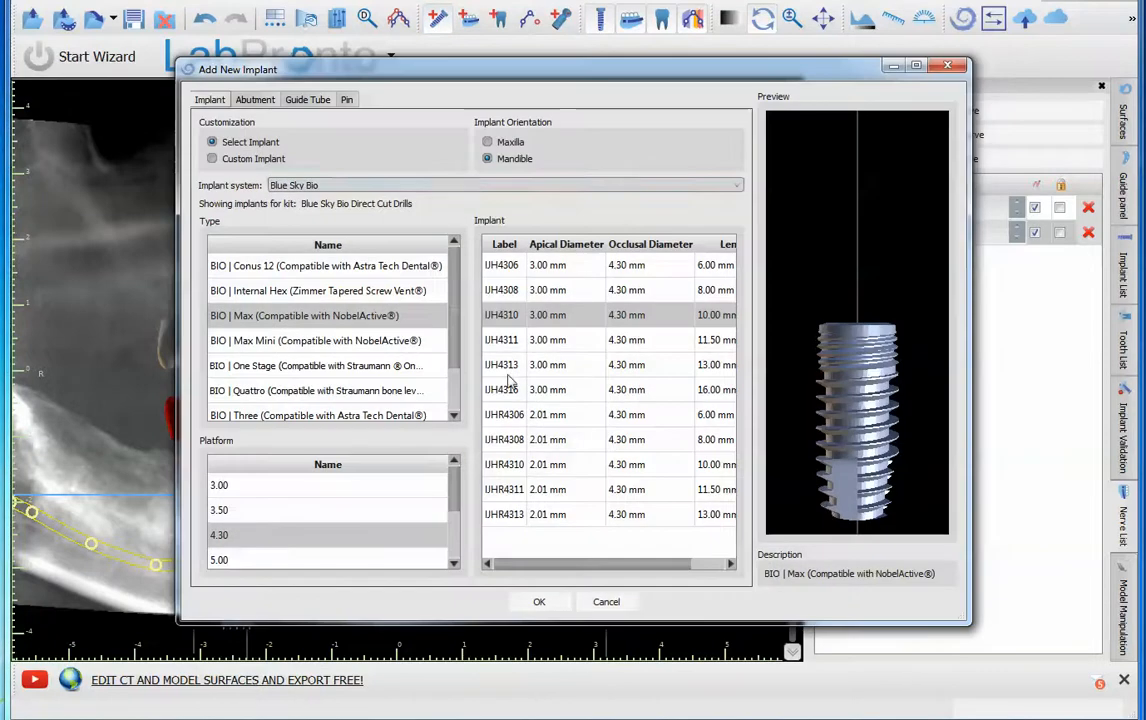
{"action": "left_click", "coordinate": [488, 142]}
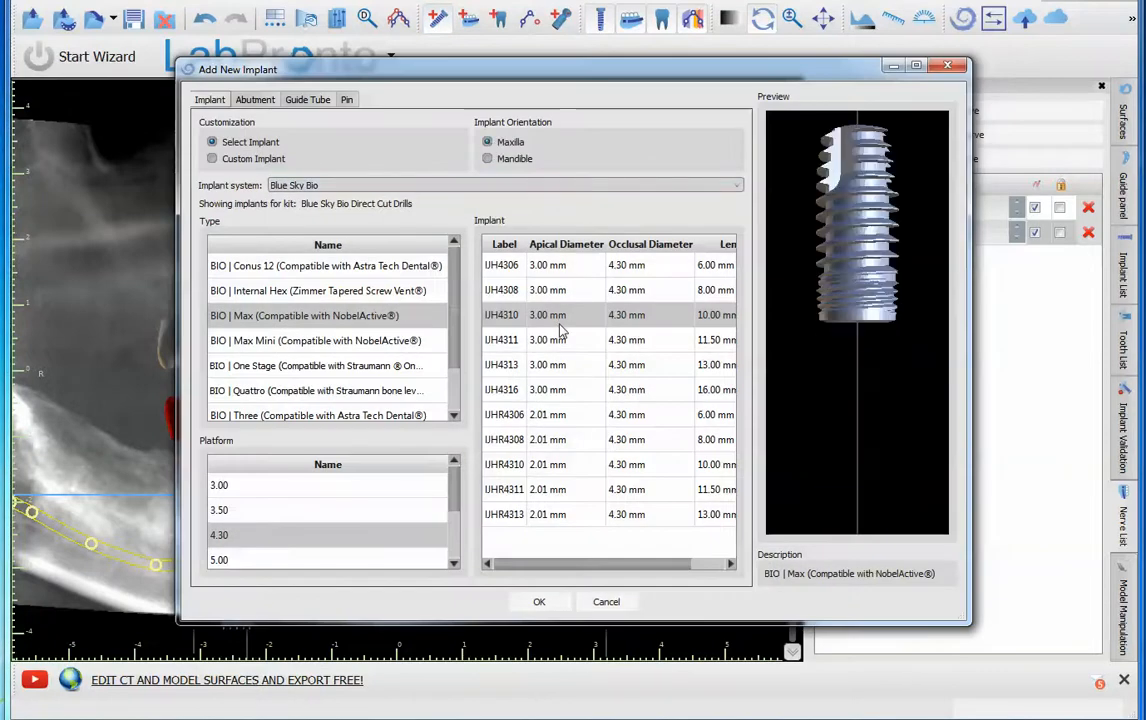
{"action": "left_click", "coordinate": [539, 601]}
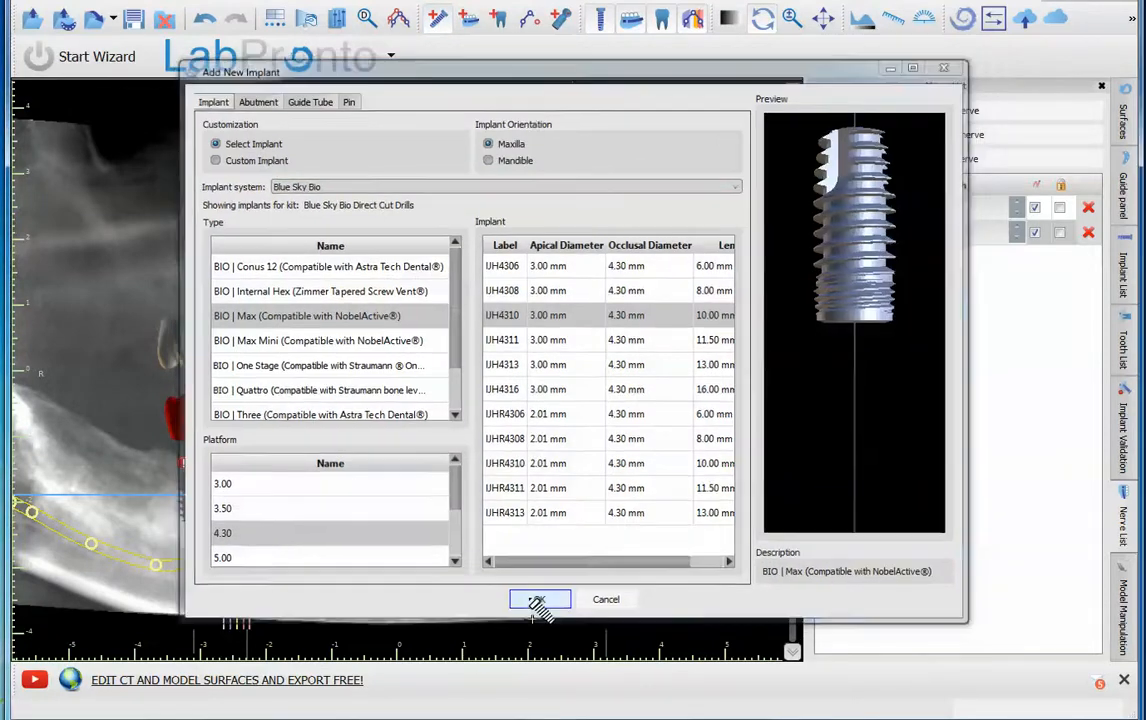
{"action": "left_click", "coordinate": [235, 285]}
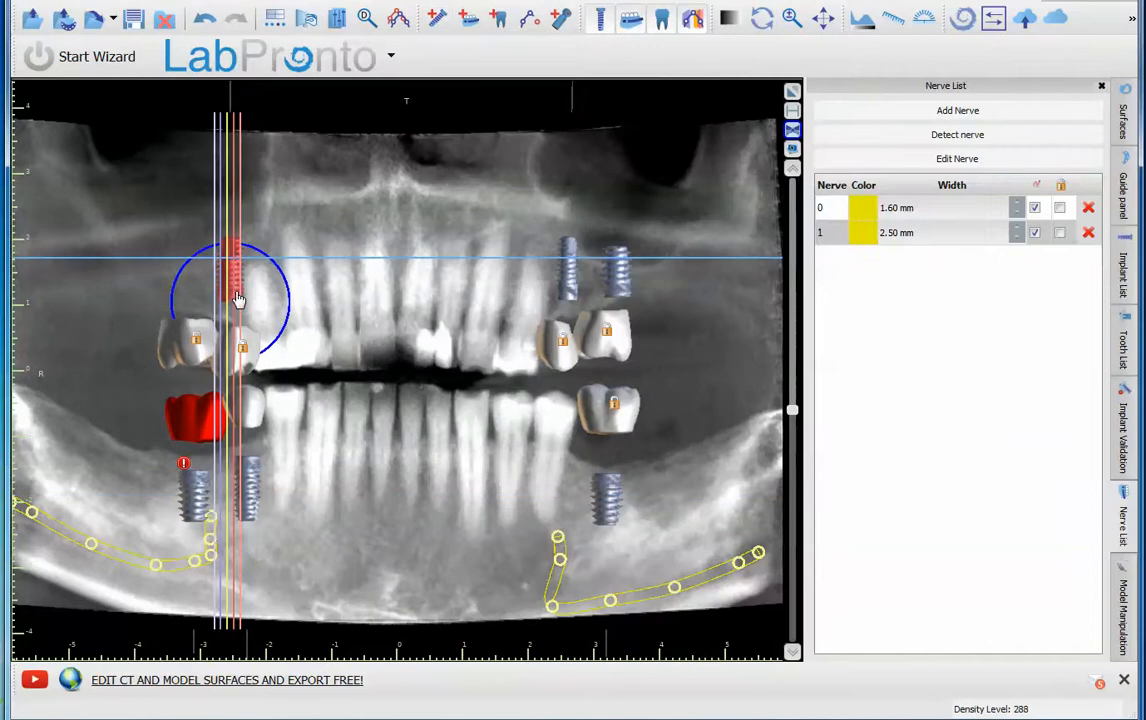
{"action": "left_click_drag", "start_coordinate": [238, 300], "coordinate": [238, 308]}
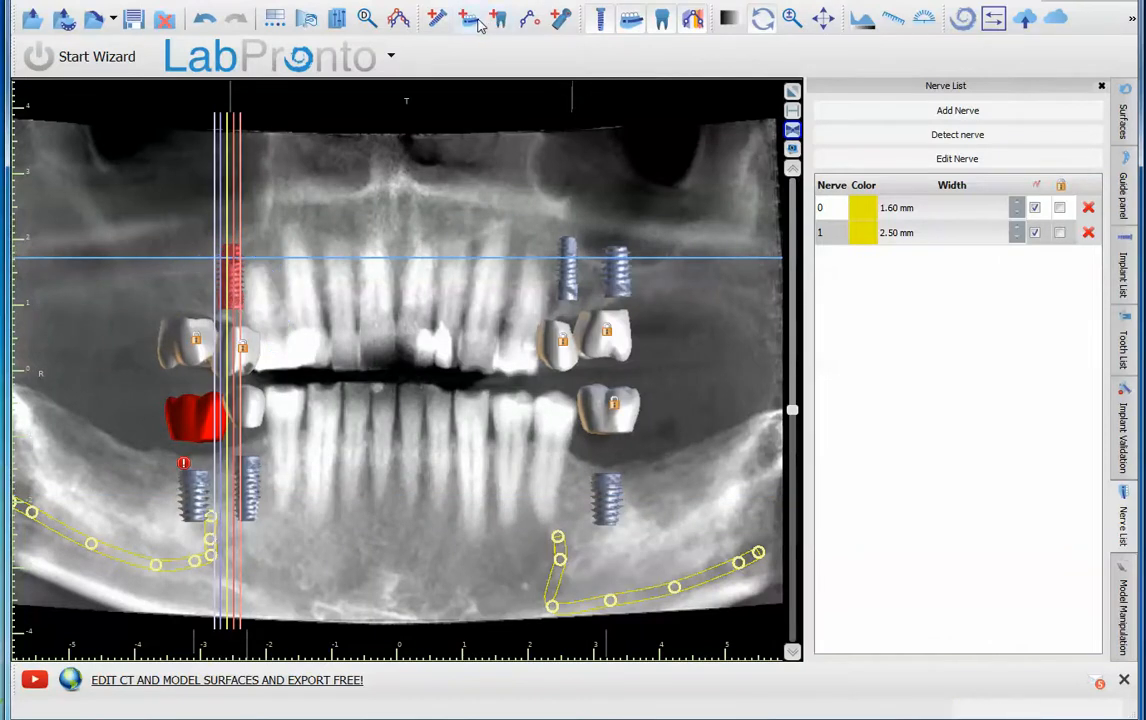
Step: Place a BIO | Max maxillary implant with a 5.00 platform and 8 mm length above the upper right virtual molar, spaced away from the premolar implant
{"action": "left_click", "coordinate": [435, 20]}
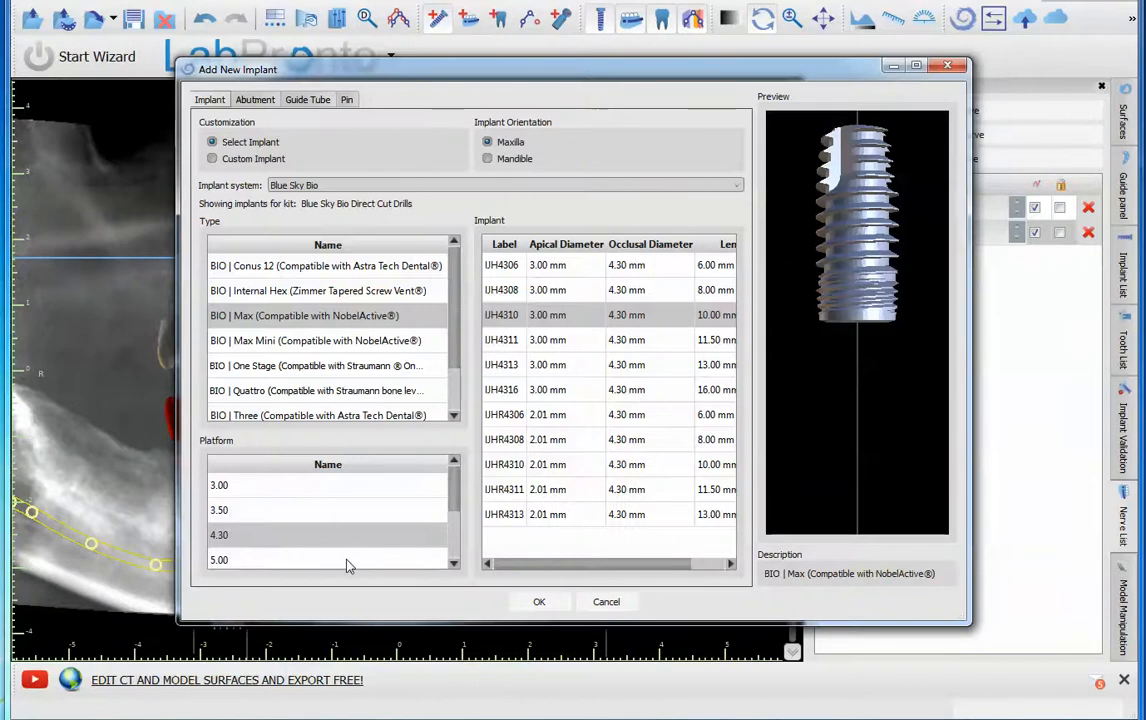
{"action": "left_click", "coordinate": [347, 560]}
{"action": "left_click", "coordinate": [561, 322]}
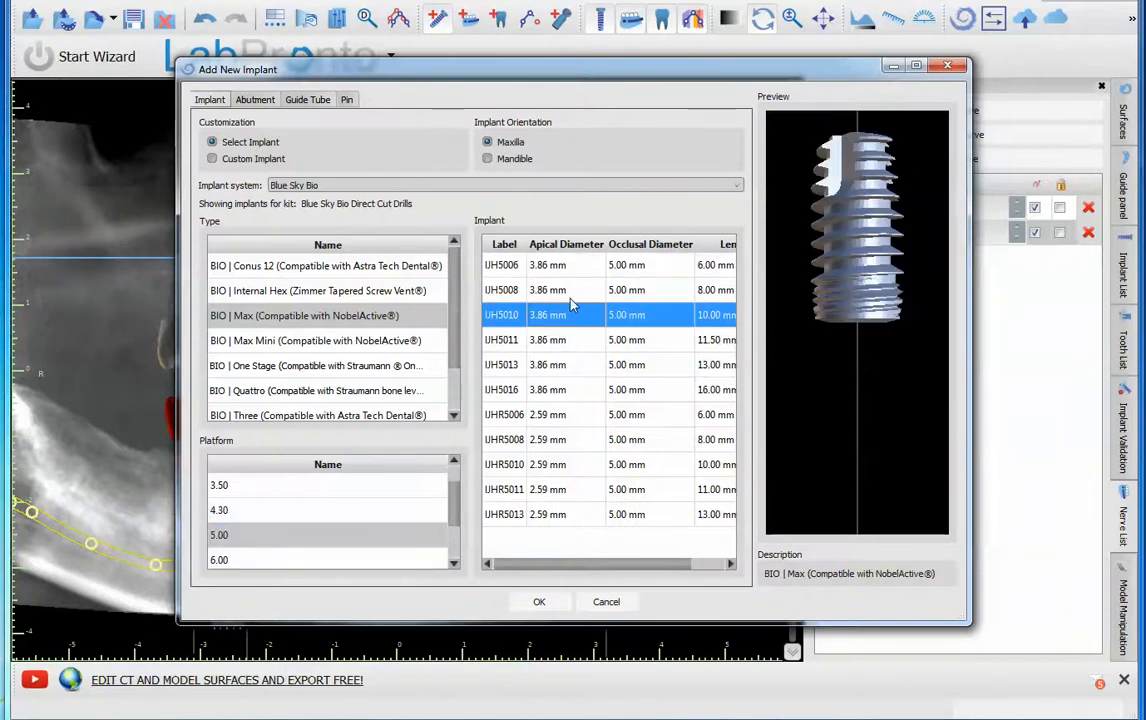
{"action": "left_click", "coordinate": [539, 601]}
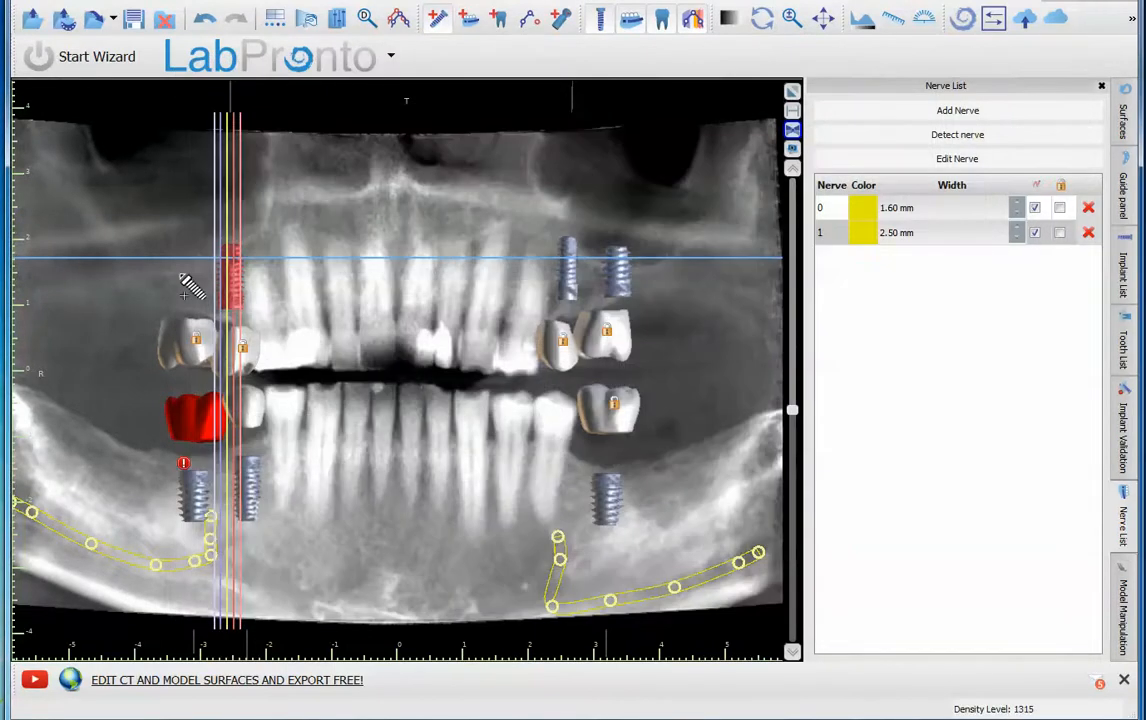
{"action": "left_click", "coordinate": [184, 290]}
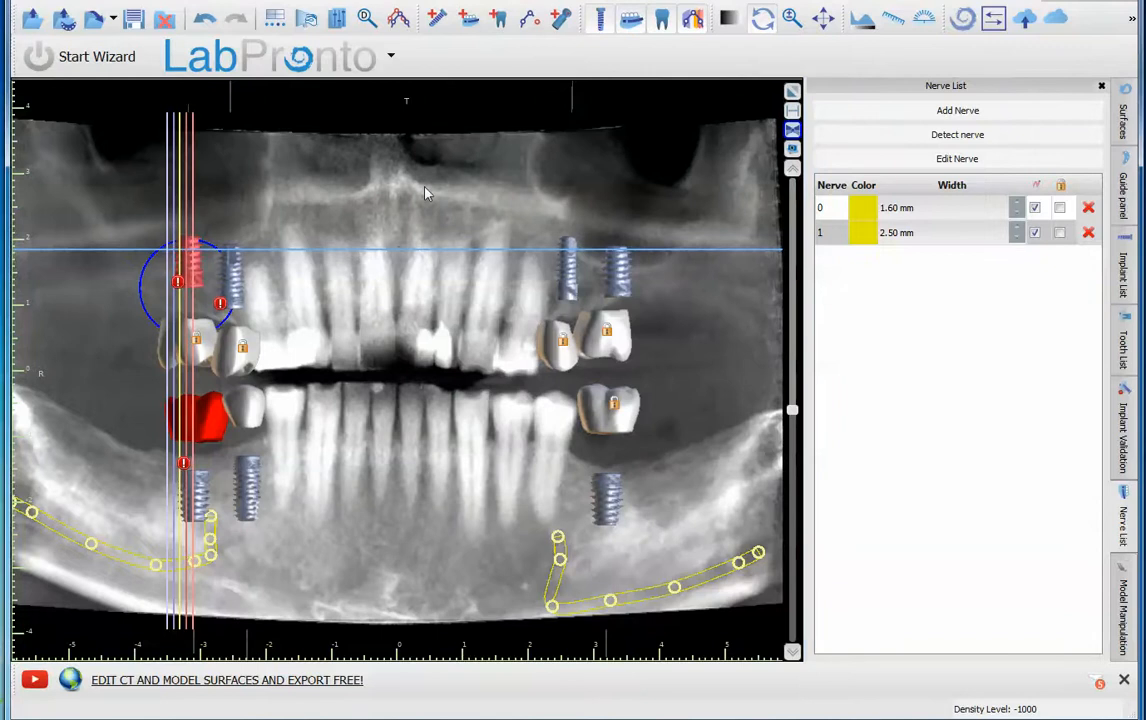
{"action": "left_click", "coordinate": [237, 285]}
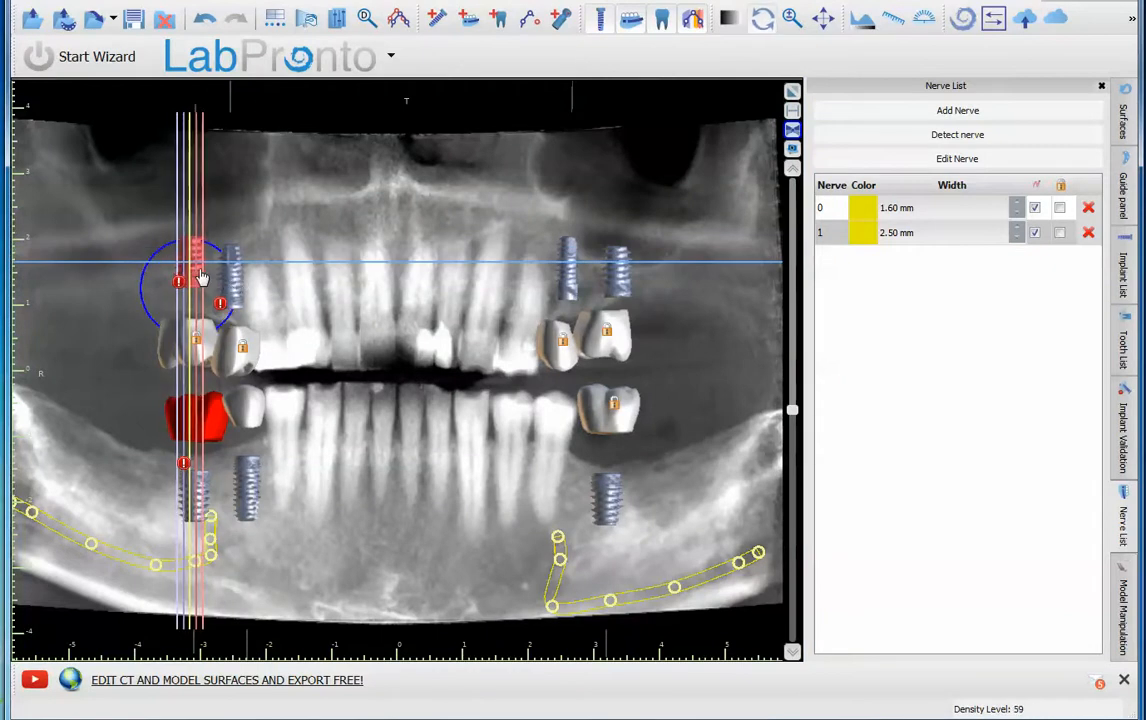
{"action": "left_click_drag", "start_coordinate": [200, 277], "coordinate": [189, 277]}
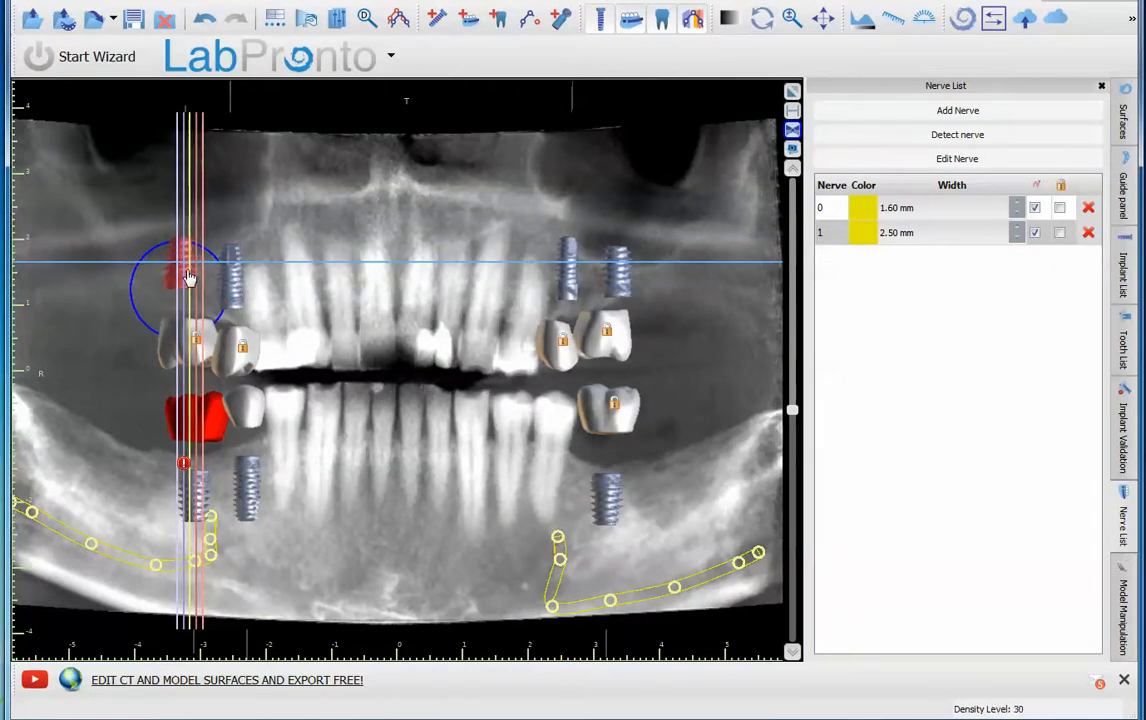
Step: Check the implants in 3D and shift the lower right molar implant lingually to center it in the ridge in the cross-section
{"action": "left_click", "coordinate": [792, 91]}
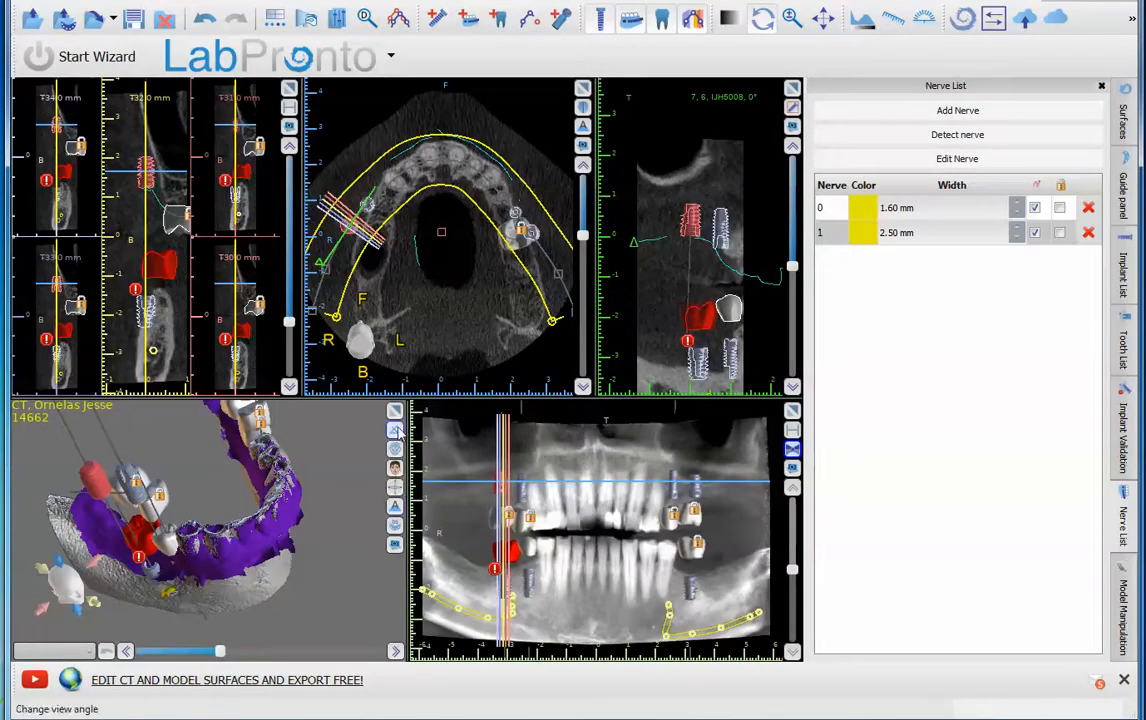
{"action": "left_click", "coordinate": [395, 411]}
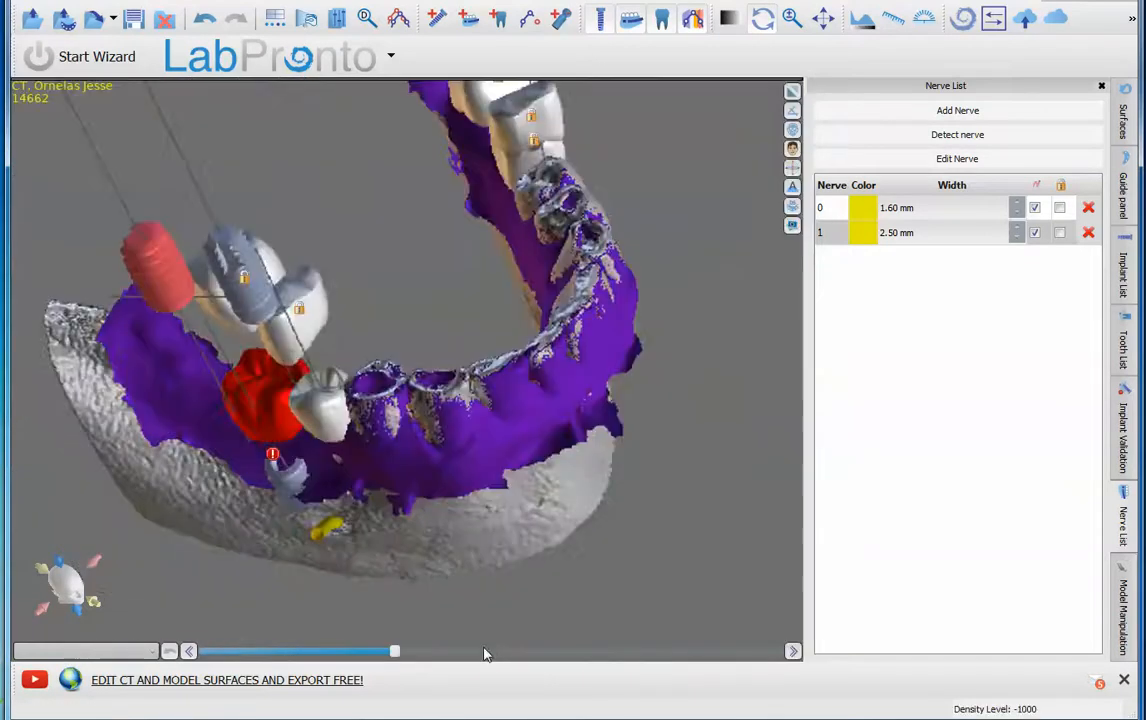
{"action": "left_click_drag", "start_coordinate": [484, 514], "coordinate": [576, 563]}
{"action": "left_click_drag", "start_coordinate": [309, 578], "coordinate": [577, 396]}
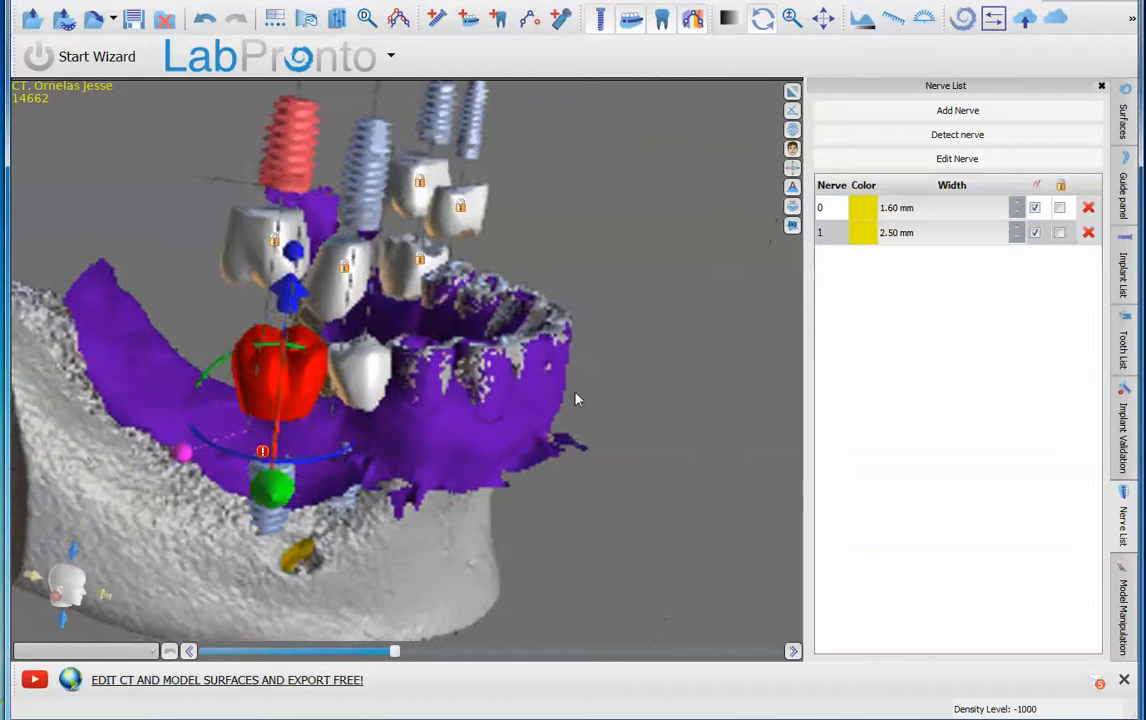
{"action": "left_click", "coordinate": [793, 91]}
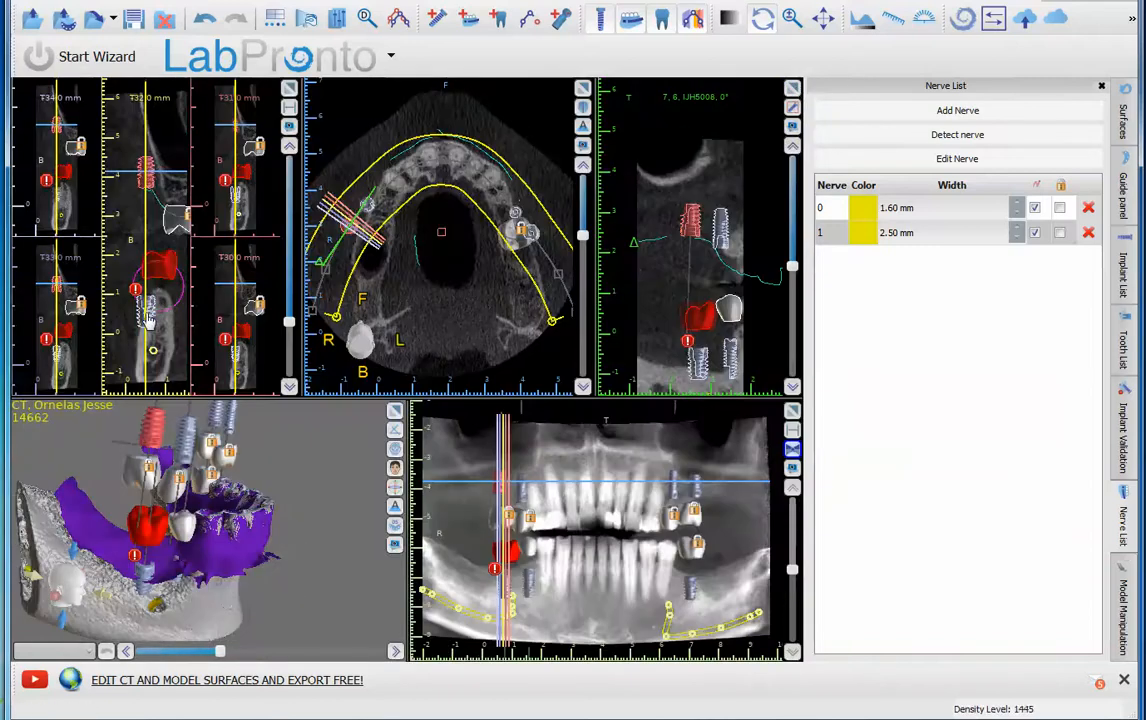
{"action": "left_click", "coordinate": [289, 88]}
{"action": "left_click_drag", "start_coordinate": [400, 507], "coordinate": [424, 509]}
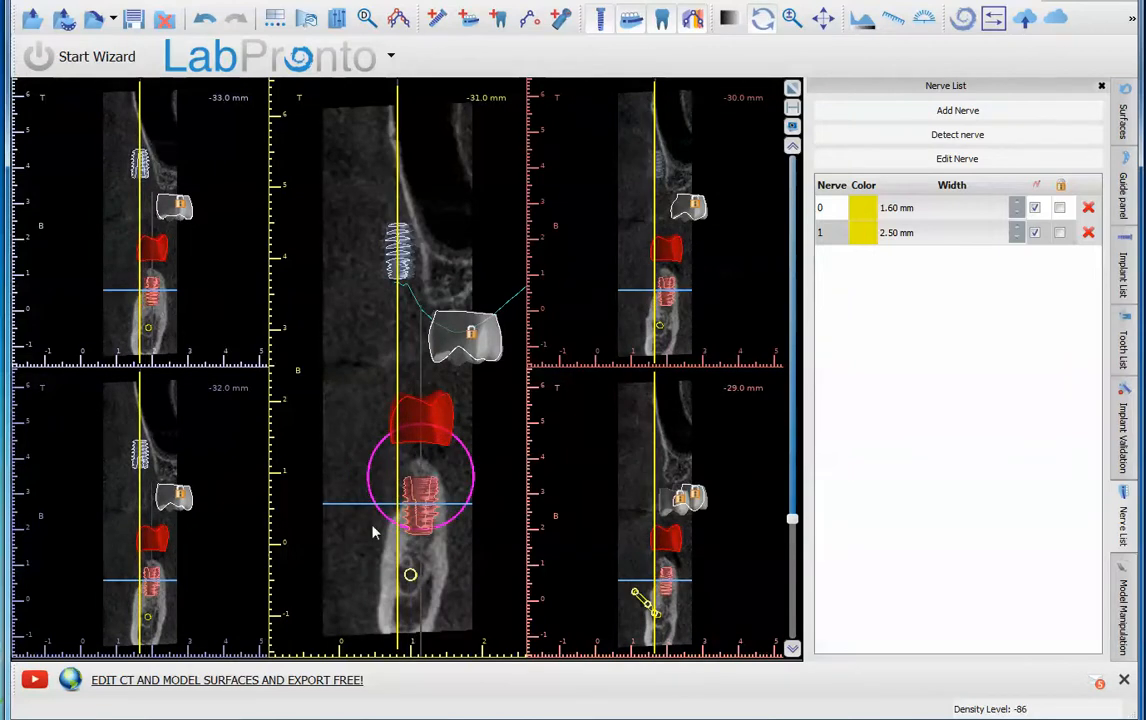
Step: Review the right-side cross-sections and move the lower right premolar implant slightly lingually into the bone
{"action": "scroll", "coordinate": [430, 459], "scroll_direction": "down", "scroll_amount": 8}
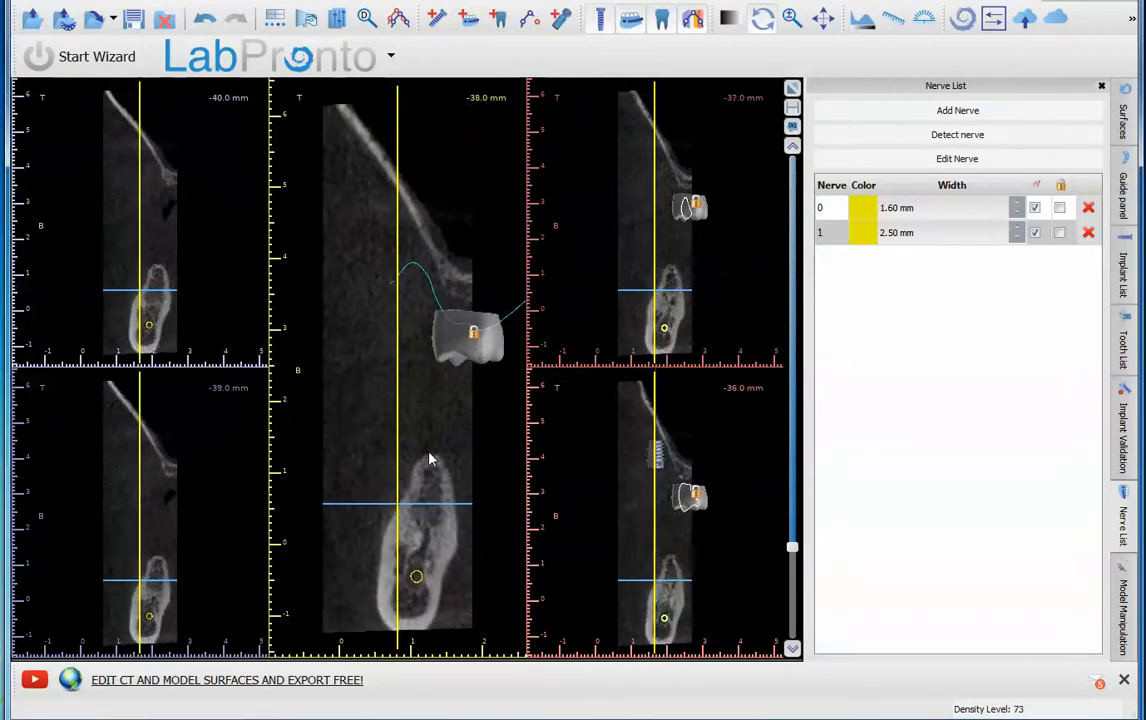
{"action": "scroll", "coordinate": [430, 459], "scroll_direction": "up", "scroll_amount": 9}
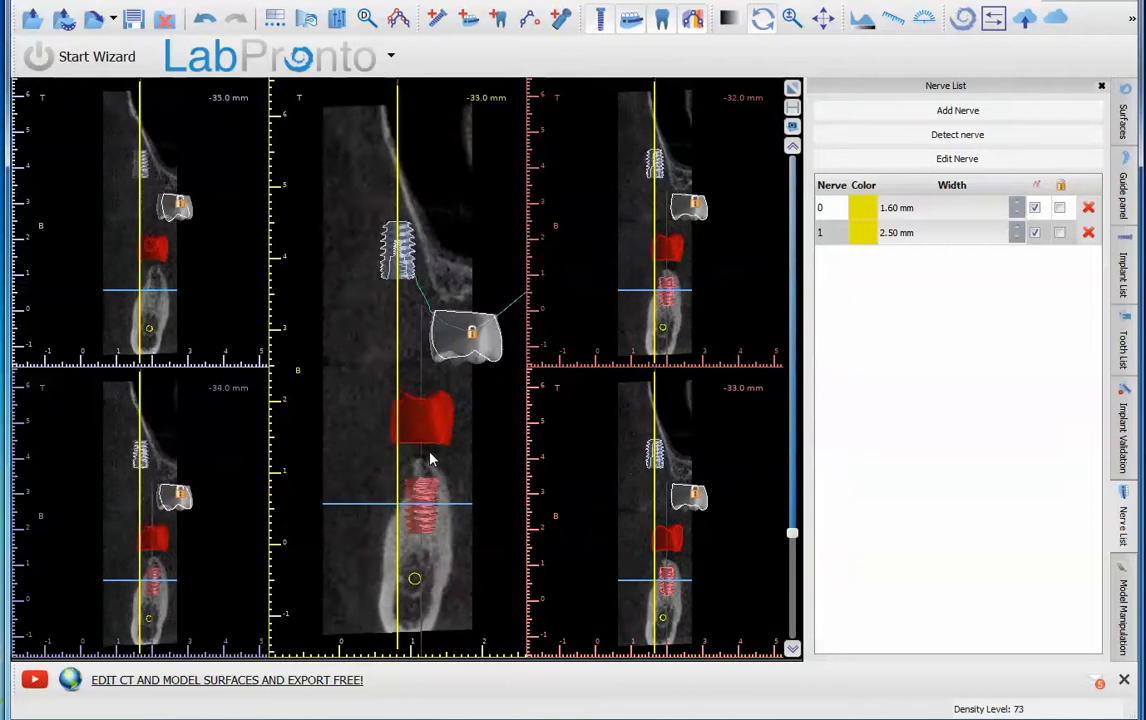
{"action": "scroll", "coordinate": [432, 459], "scroll_direction": "up", "scroll_amount": 6}
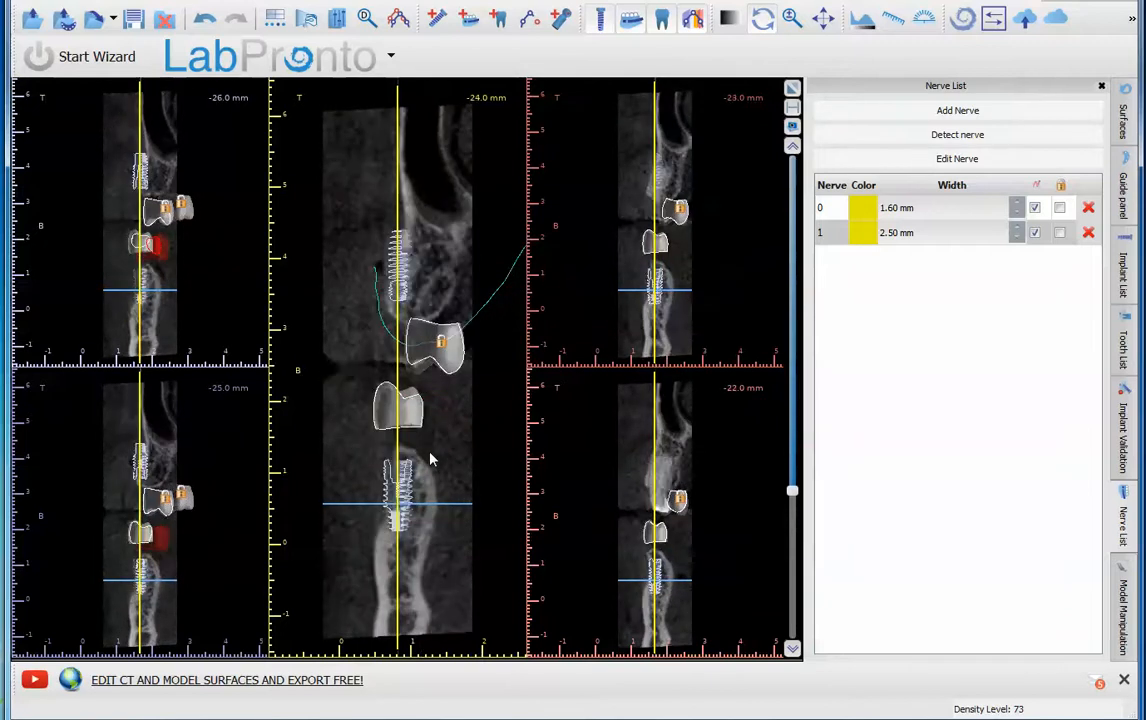
{"action": "scroll", "coordinate": [401, 502], "scroll_direction": "up", "scroll_amount": 1}
{"action": "left_click_drag", "start_coordinate": [401, 502], "coordinate": [410, 498]}
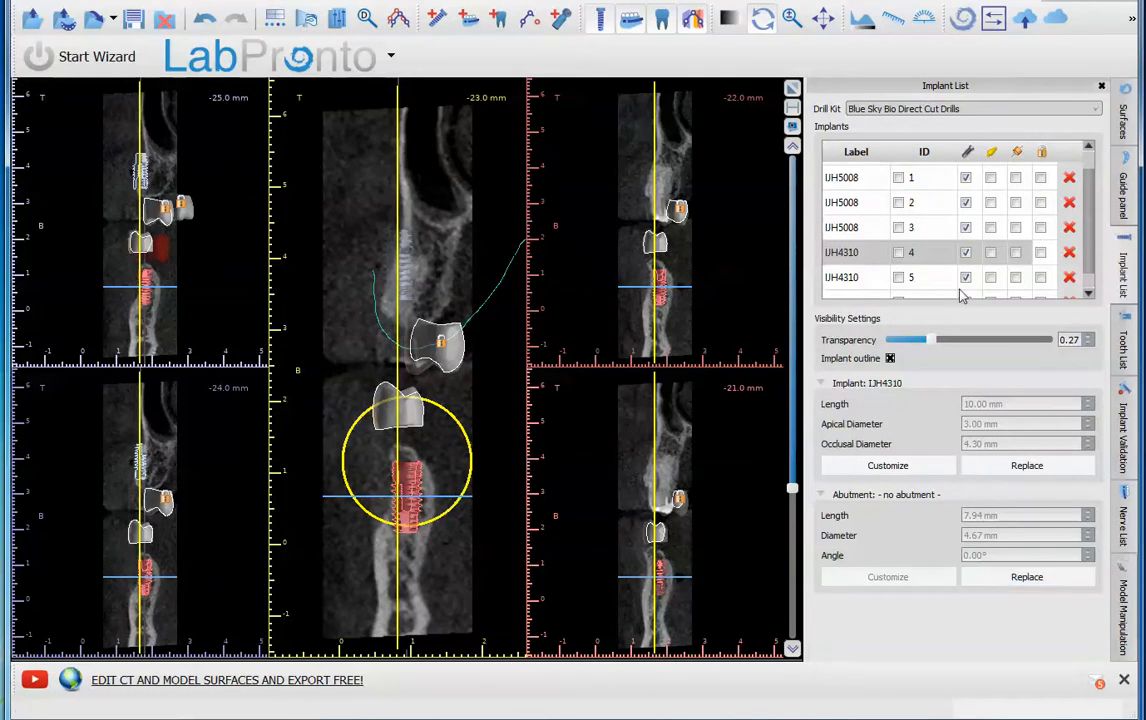
Step: Select the lower right premolar implant in the implant list and switch to the Surgical Guide module
{"action": "left_click", "coordinate": [945, 254]}
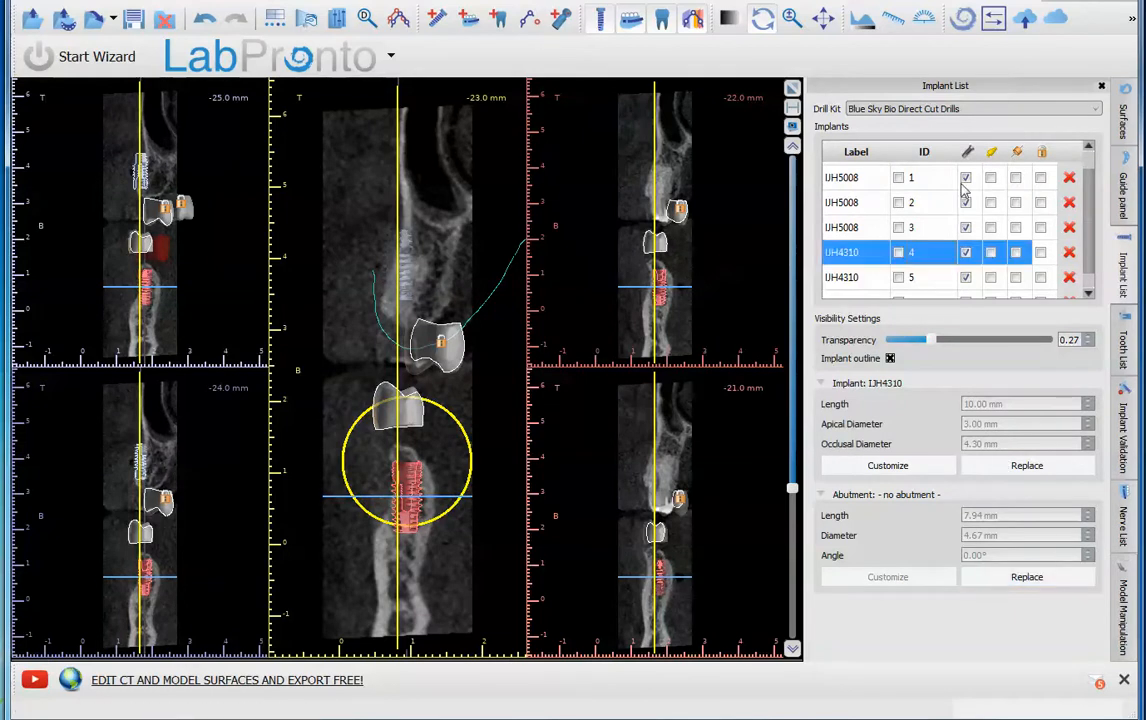
{"action": "left_click", "coordinate": [352, 2]}
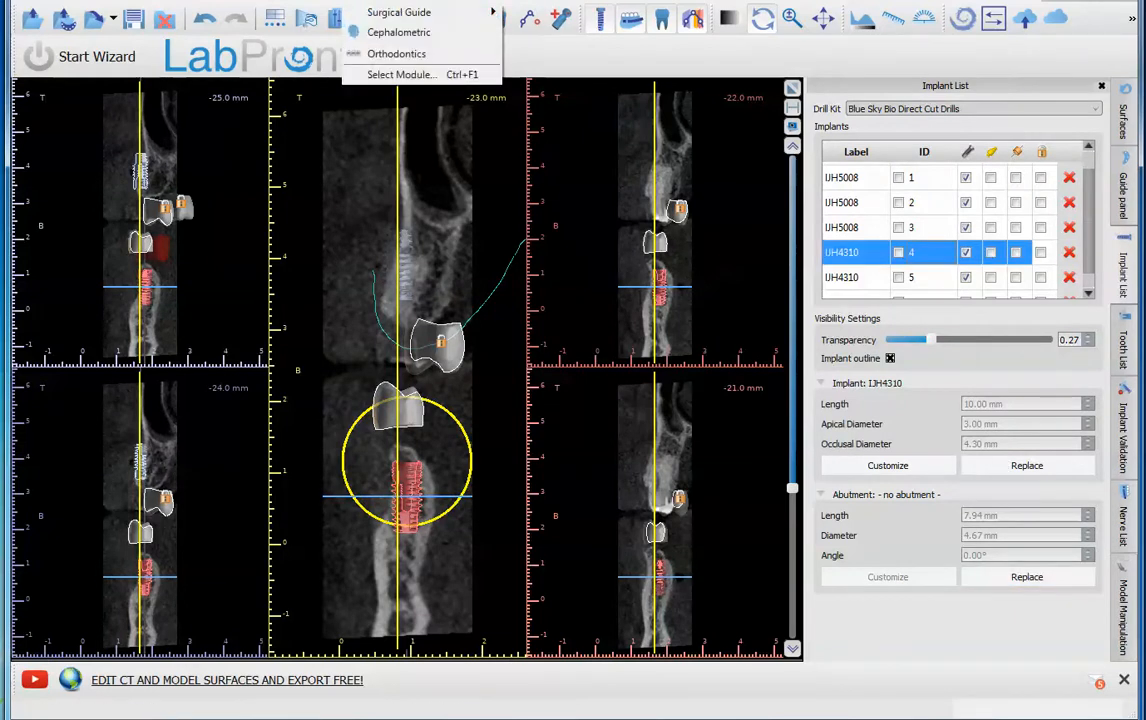
{"action": "mouse_move", "coordinate": [399, 13]}
{"action": "left_click", "coordinate": [525, 57]}
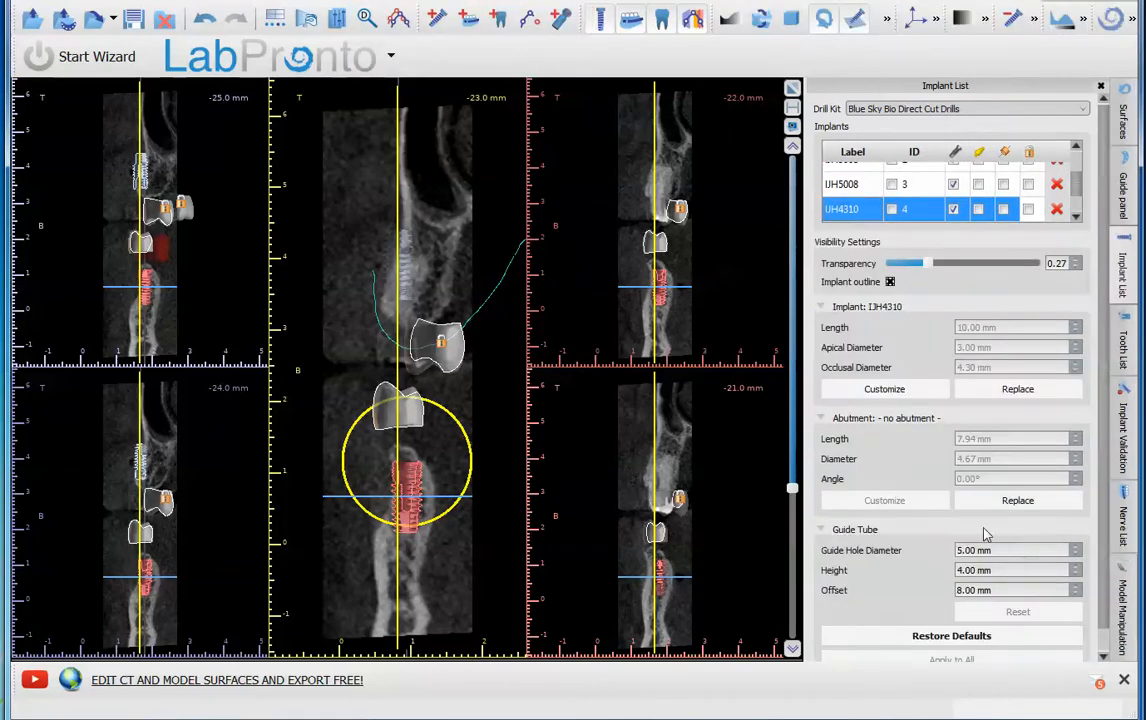
Step: Replace the lower right premolar implant with a BIO | Max implant of 3.50 platform and 10 mm length
{"action": "left_click", "coordinate": [1017, 389]}
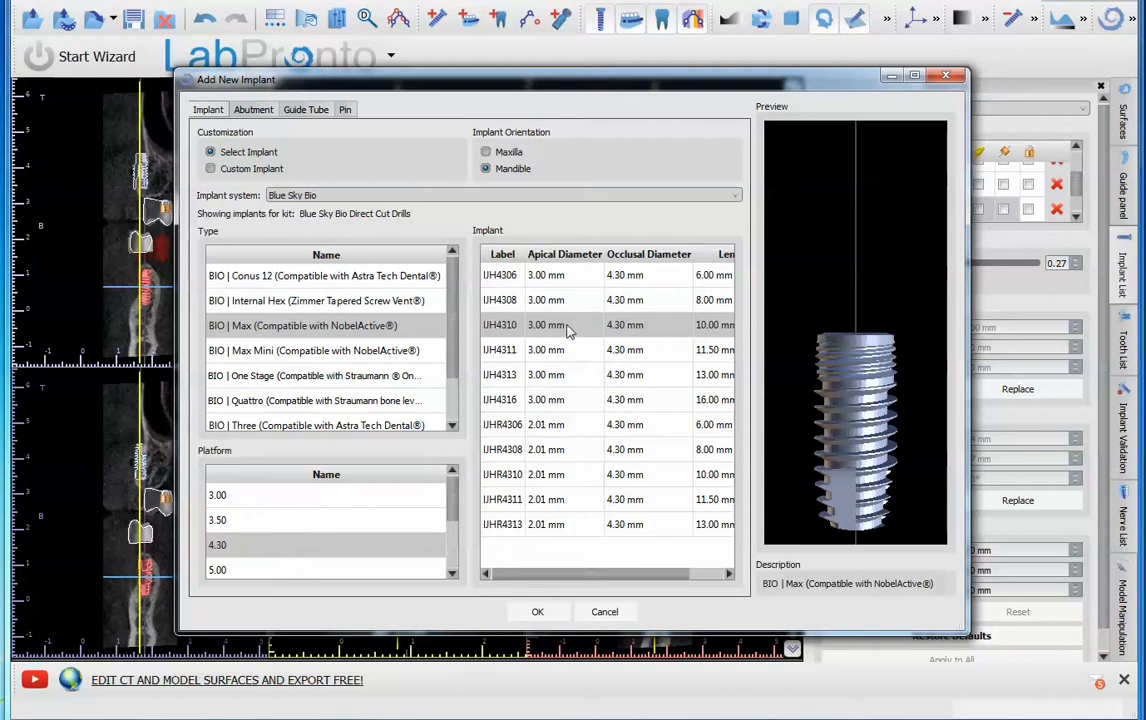
{"action": "left_click", "coordinate": [340, 520]}
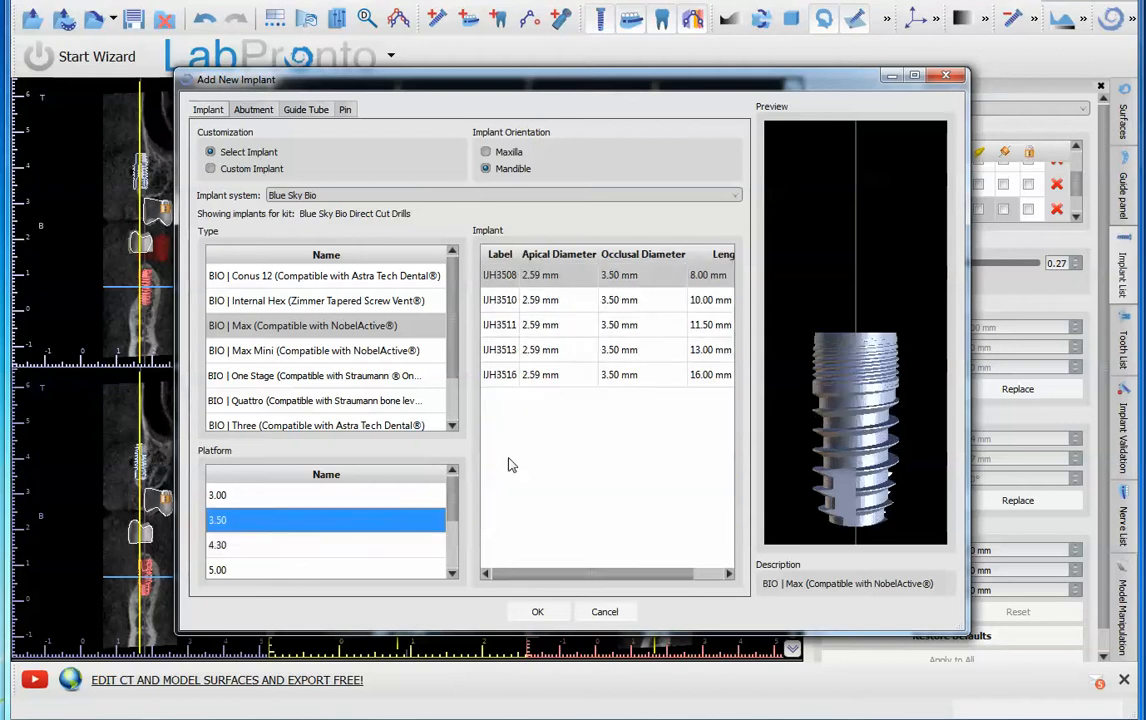
{"action": "left_click", "coordinate": [545, 301]}
{"action": "left_click", "coordinate": [559, 618]}
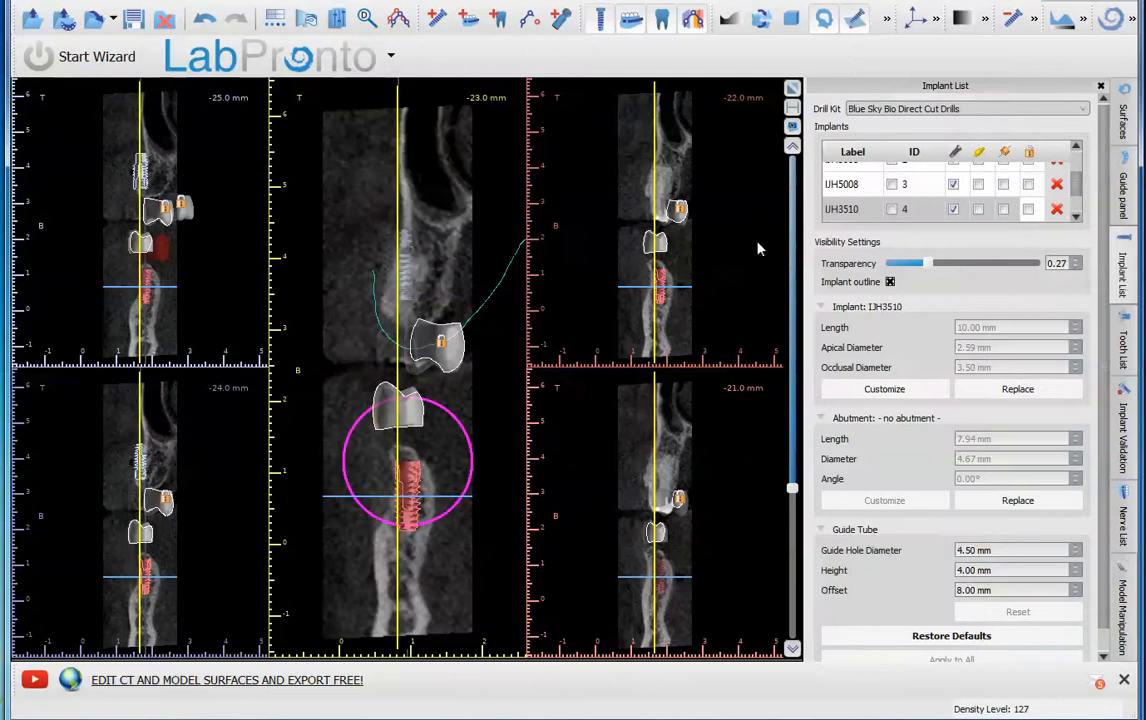
Step: Shift the lower left molar implant lingually and the upper left molar implant palatally into the bone in the cross-sections
{"action": "left_click", "coordinate": [792, 88]}
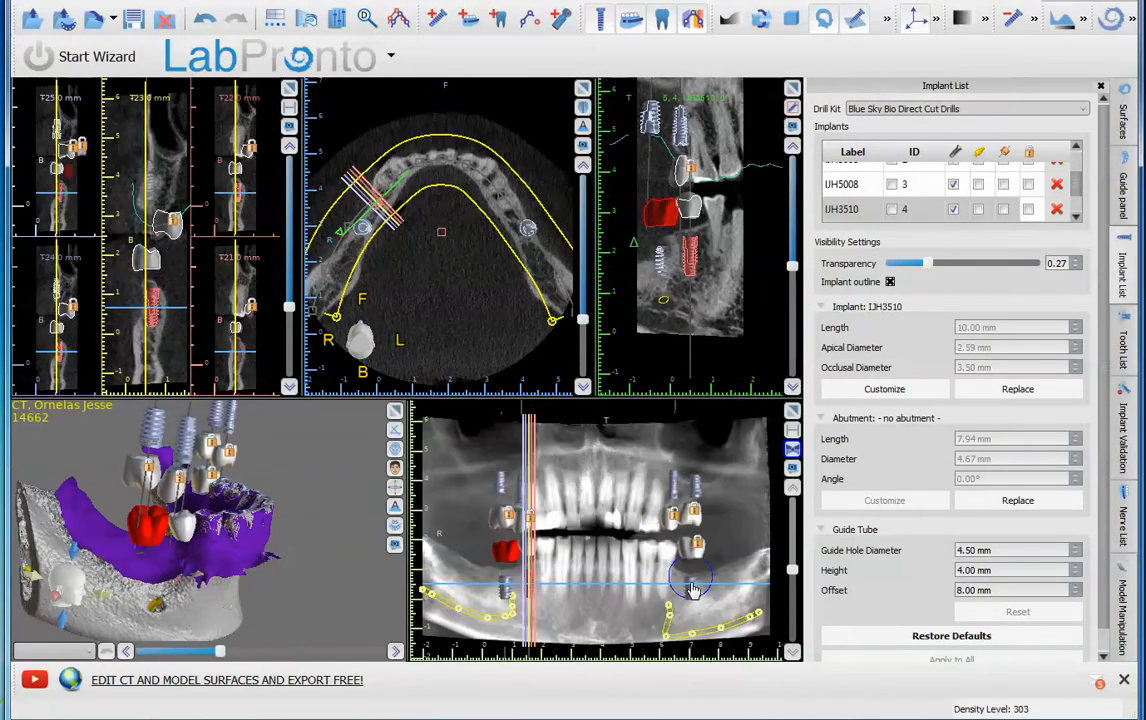
{"action": "left_click", "coordinate": [693, 590]}
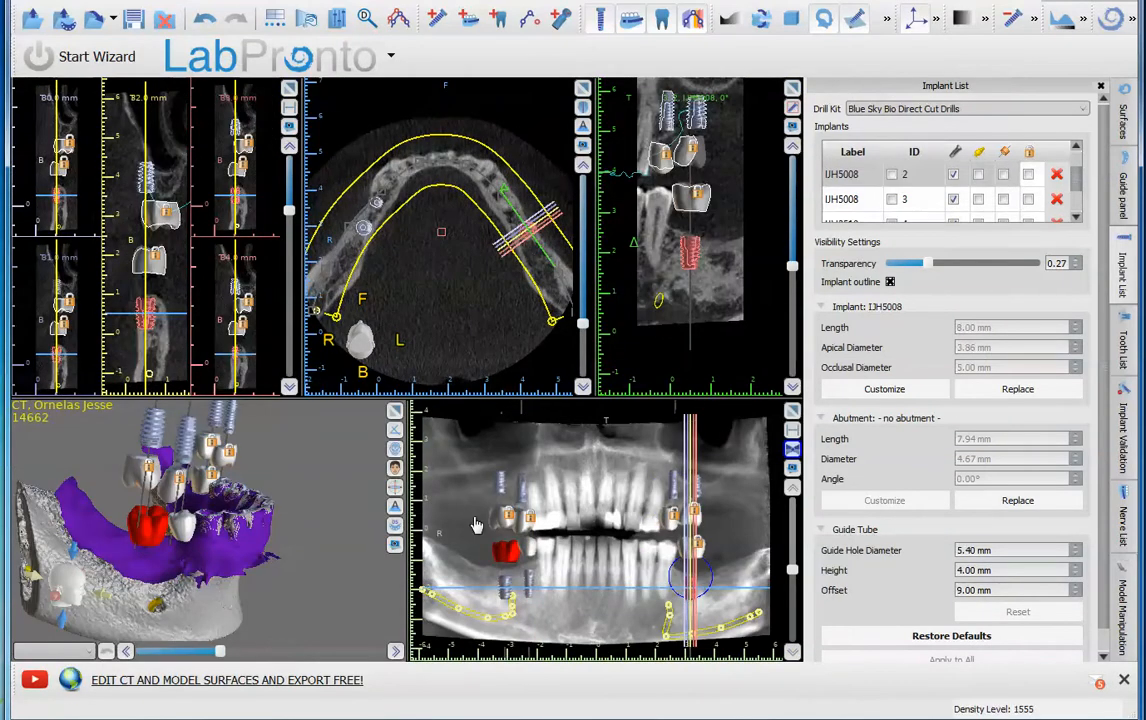
{"action": "left_click", "coordinate": [289, 88]}
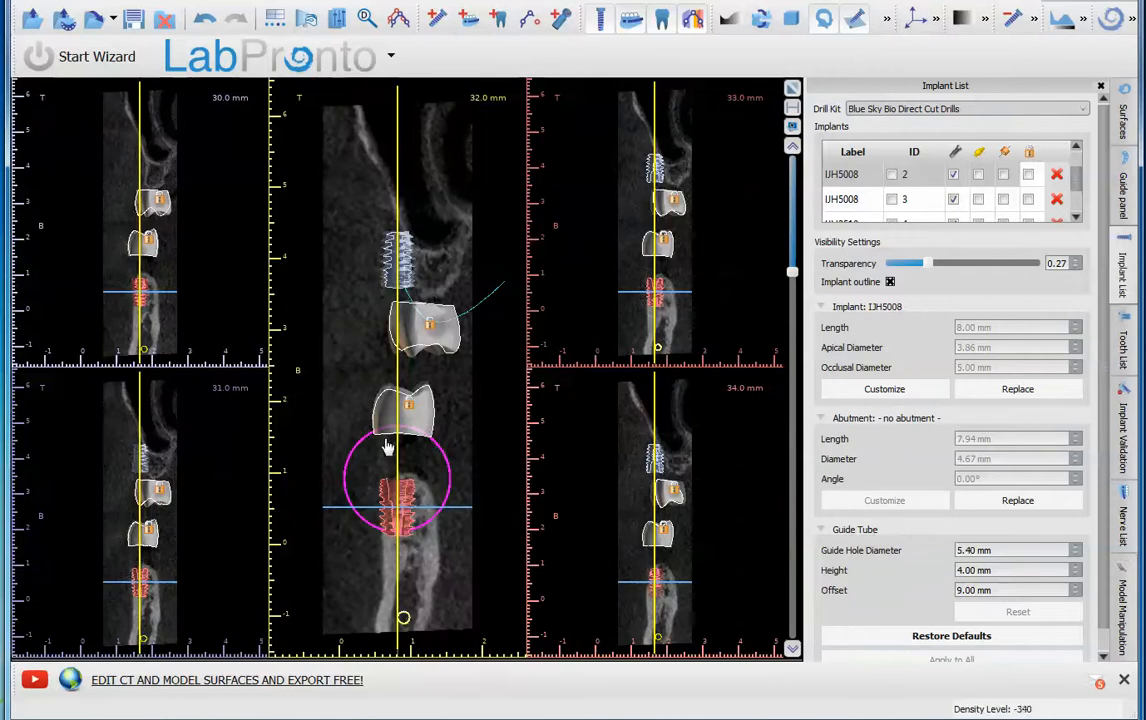
{"action": "left_click_drag", "start_coordinate": [398, 510], "coordinate": [410, 513]}
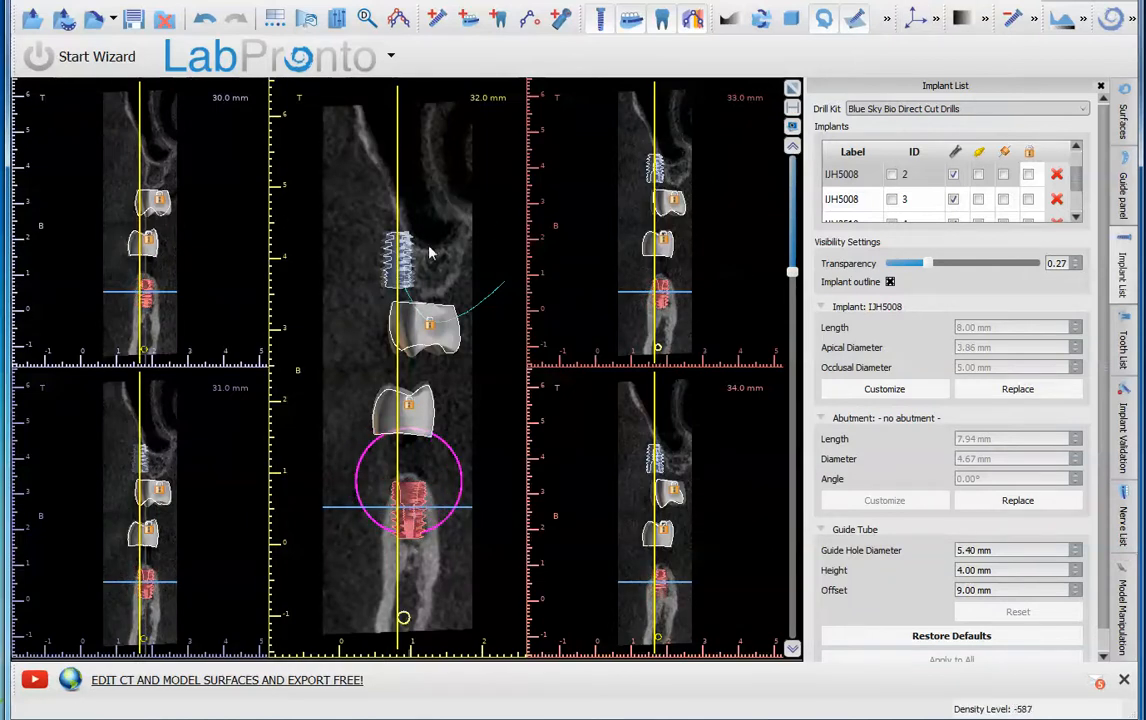
{"action": "left_click_drag", "start_coordinate": [404, 266], "coordinate": [437, 267]}
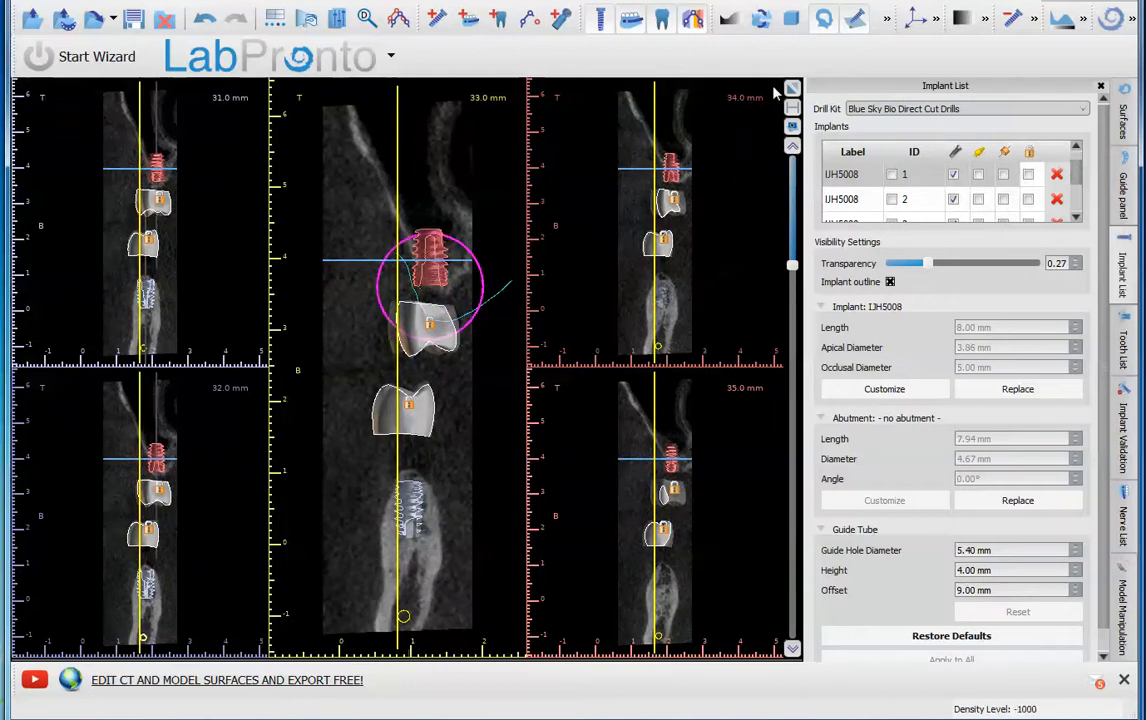
Step: Shift the upper left premolar implant palatally into the ridge in its cross-section
{"action": "left_click", "coordinate": [791, 88]}
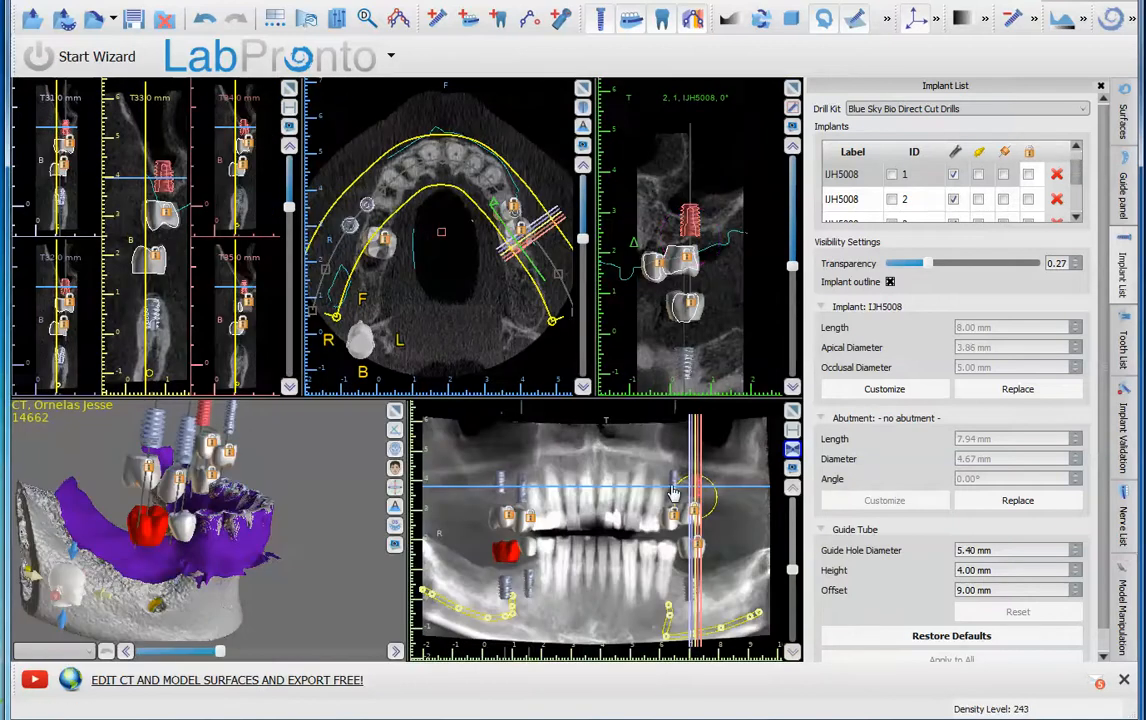
{"action": "left_click", "coordinate": [674, 491]}
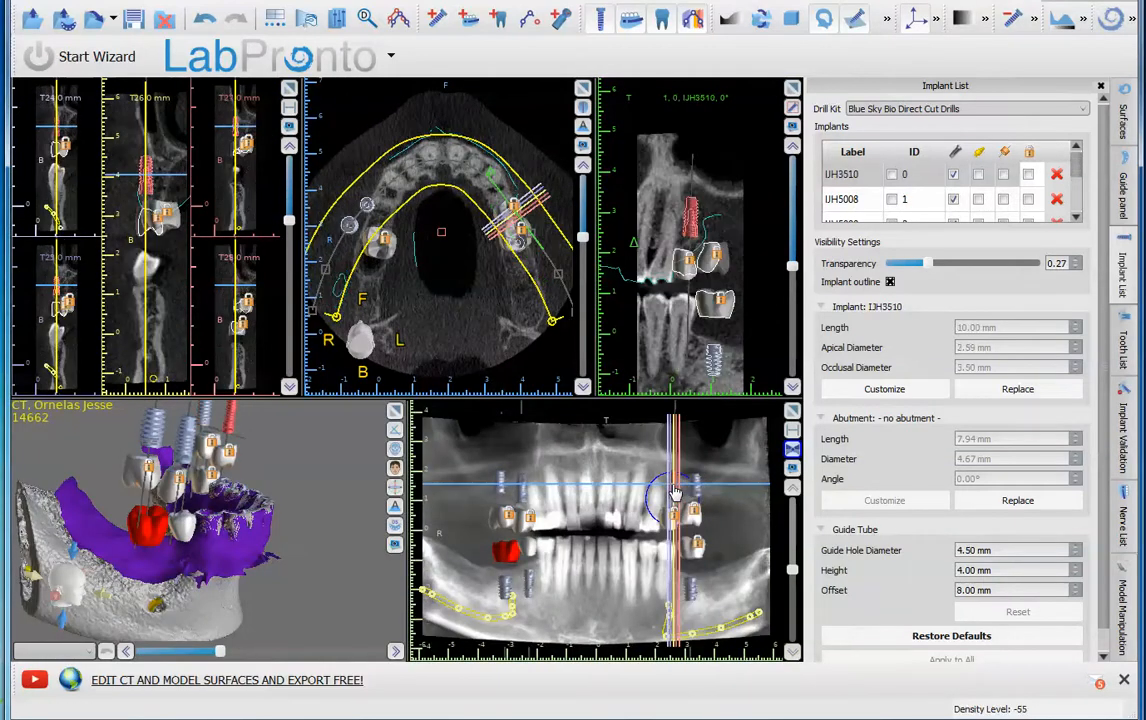
{"action": "left_click", "coordinate": [288, 88]}
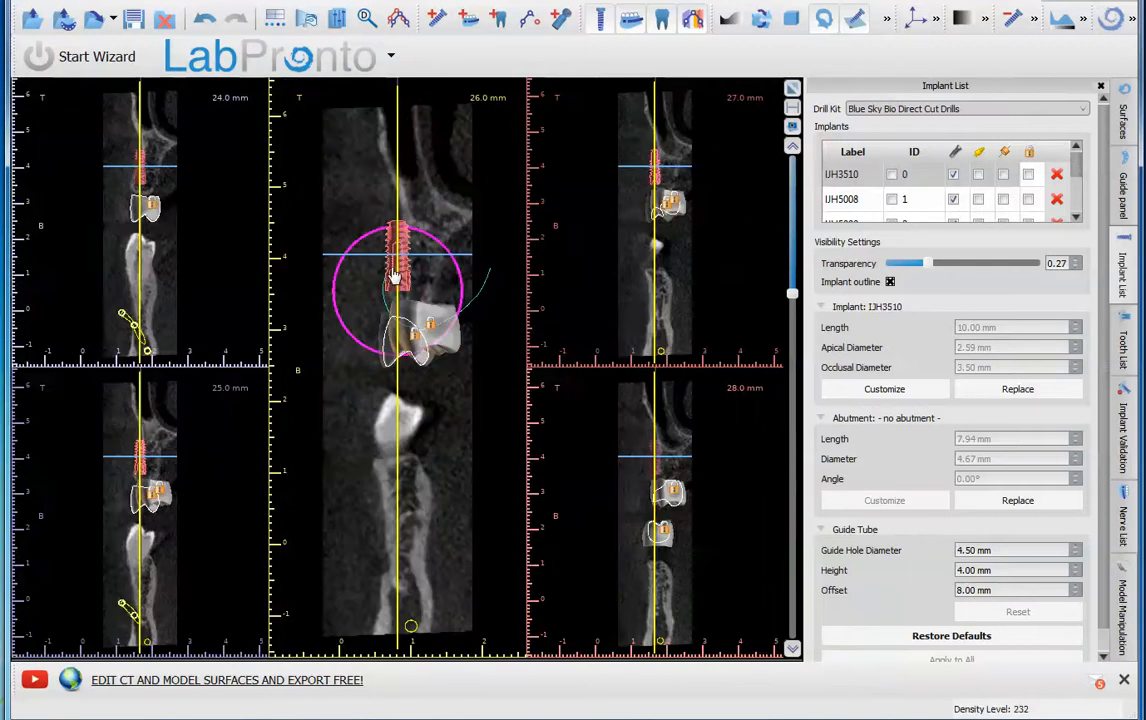
{"action": "left_click_drag", "start_coordinate": [396, 272], "coordinate": [420, 272]}
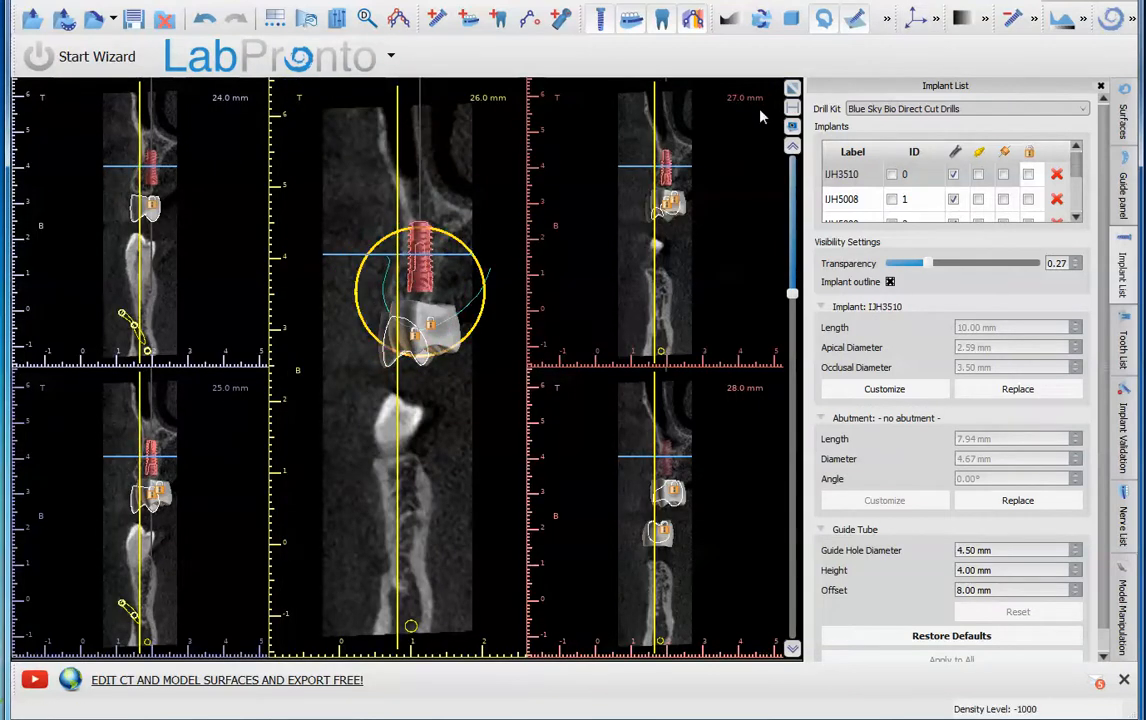
Step: Shift the upper right premolar implant palatally into the ridge in its cross-section
{"action": "left_click", "coordinate": [792, 90]}
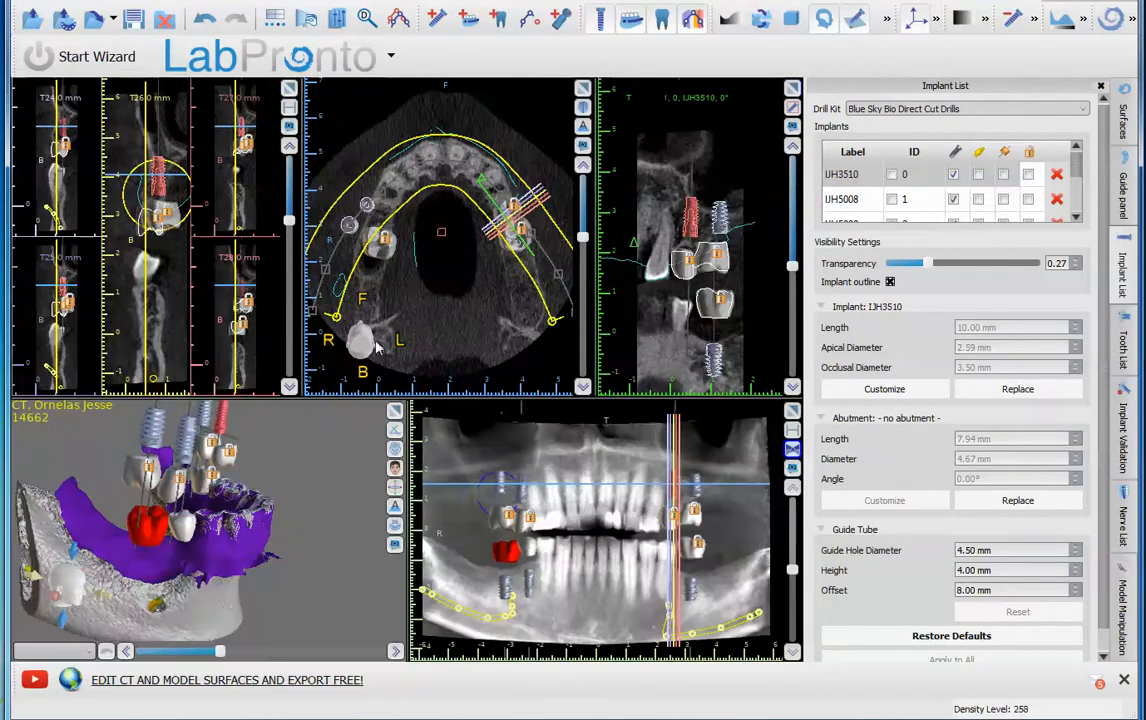
{"action": "left_click", "coordinate": [523, 497]}
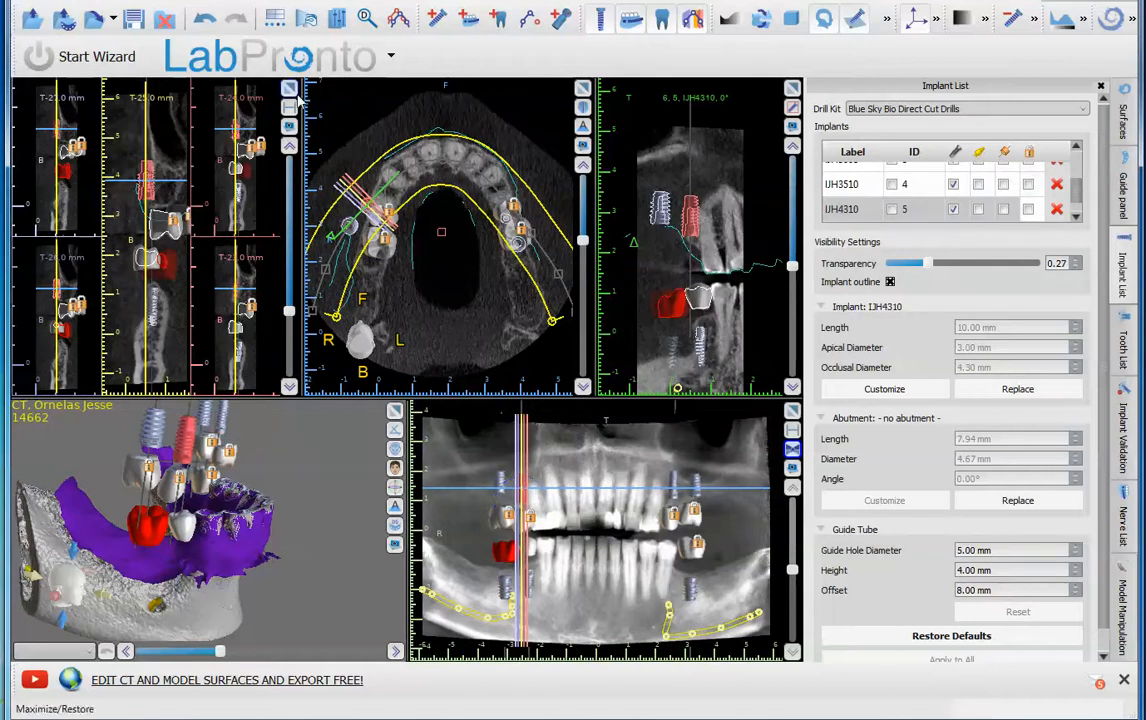
{"action": "left_click", "coordinate": [288, 88]}
{"action": "left_click_drag", "start_coordinate": [406, 280], "coordinate": [430, 268]}
{"action": "left_click", "coordinate": [791, 89]}
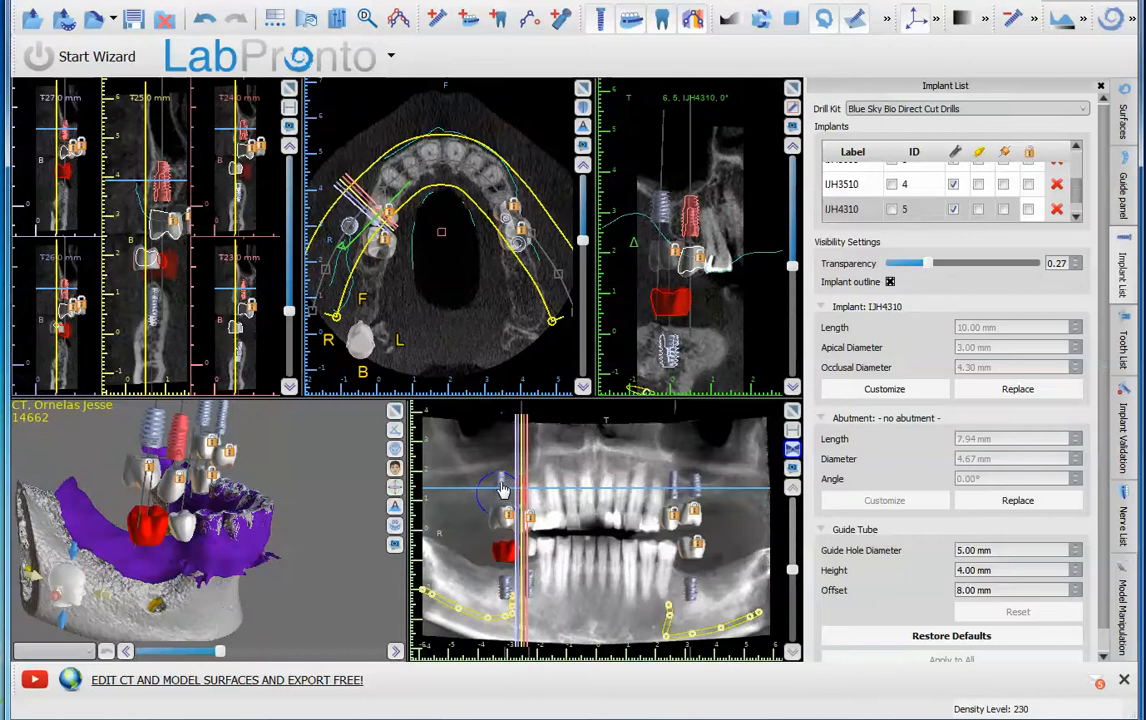
Step: Shift the upper right first molar implant palatally in its cross-section so it sits above its virtual crown
{"action": "left_click", "coordinate": [503, 489]}
{"action": "left_click", "coordinate": [288, 88]}
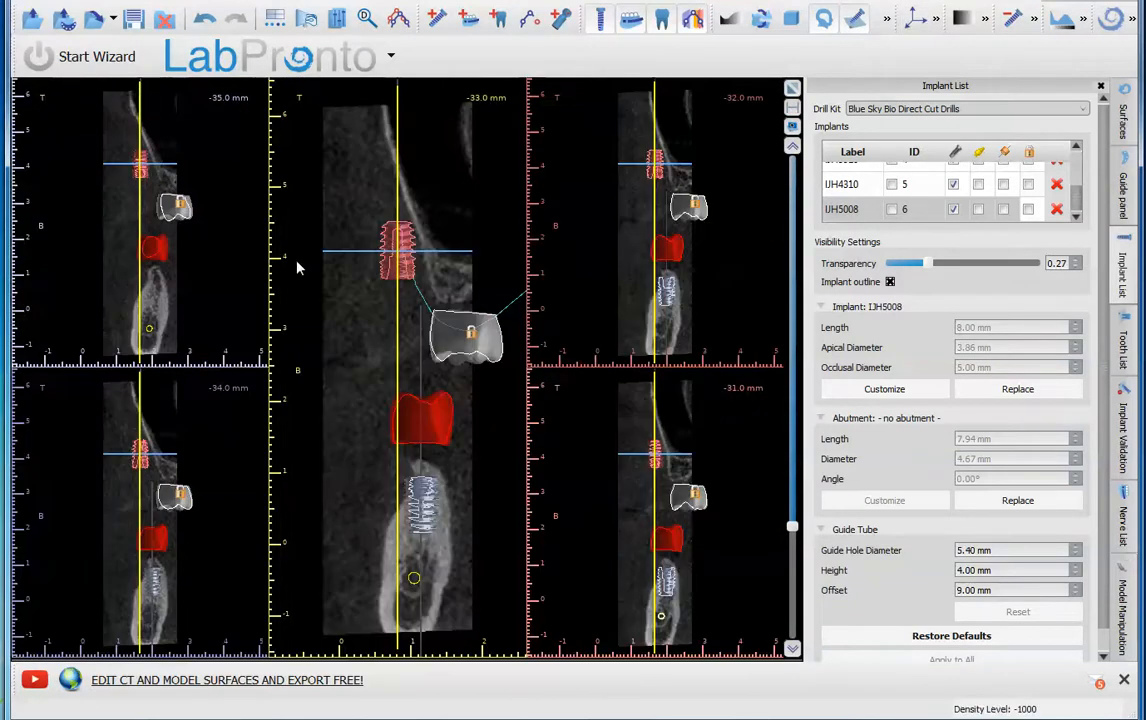
{"action": "left_click_drag", "start_coordinate": [400, 262], "coordinate": [464, 280]}
{"action": "left_click", "coordinate": [791, 89]}
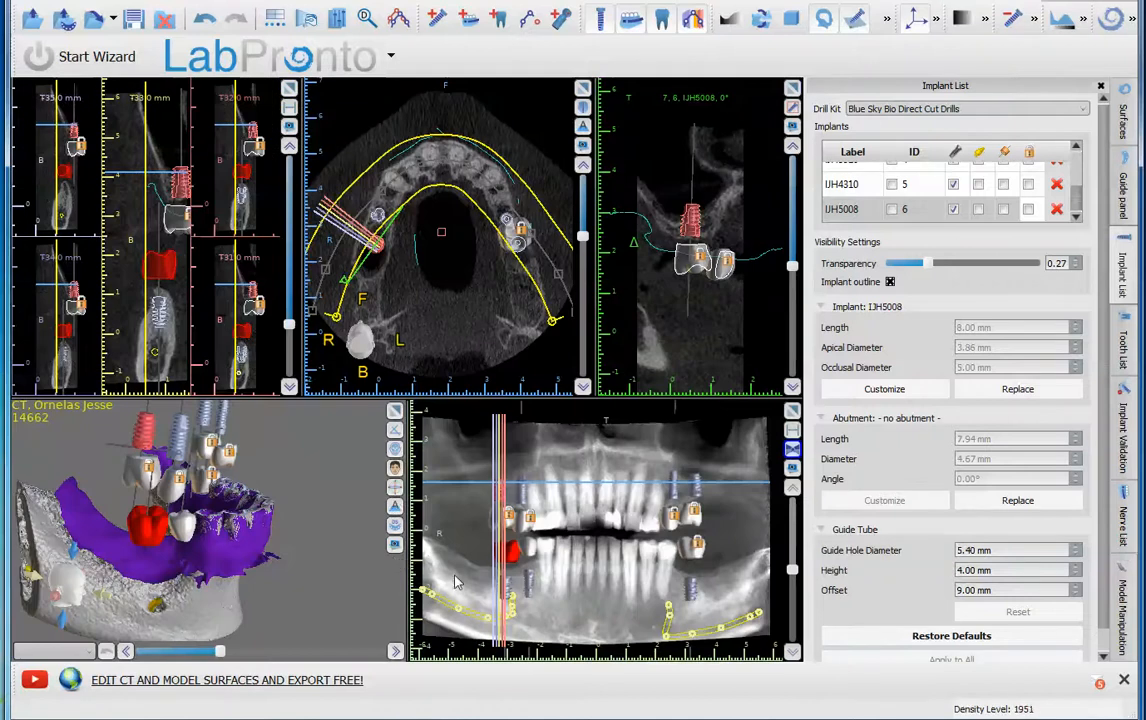
Step: Enlarge the 3D view and hide the right maxillary first molar, left maxillary second premolar and first molar, and left mandibular first molar teeth
{"action": "left_click", "coordinate": [508, 589]}
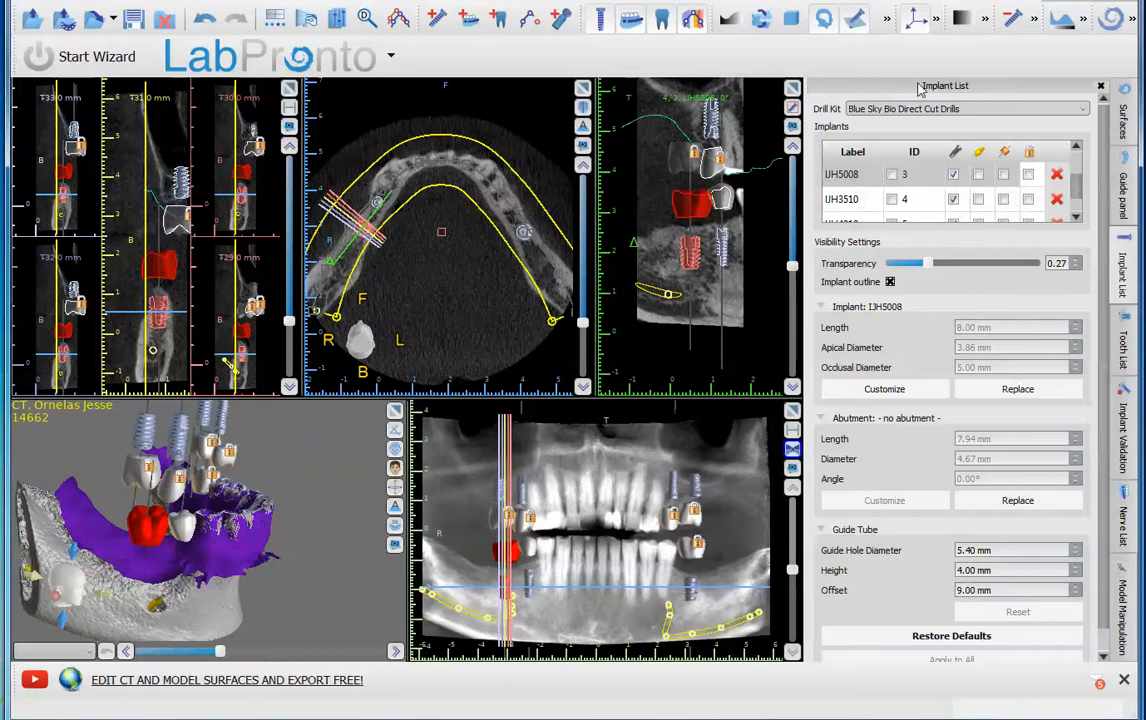
{"action": "left_click", "coordinate": [395, 411]}
{"action": "left_click_drag", "start_coordinate": [686, 390], "coordinate": [455, 515]}
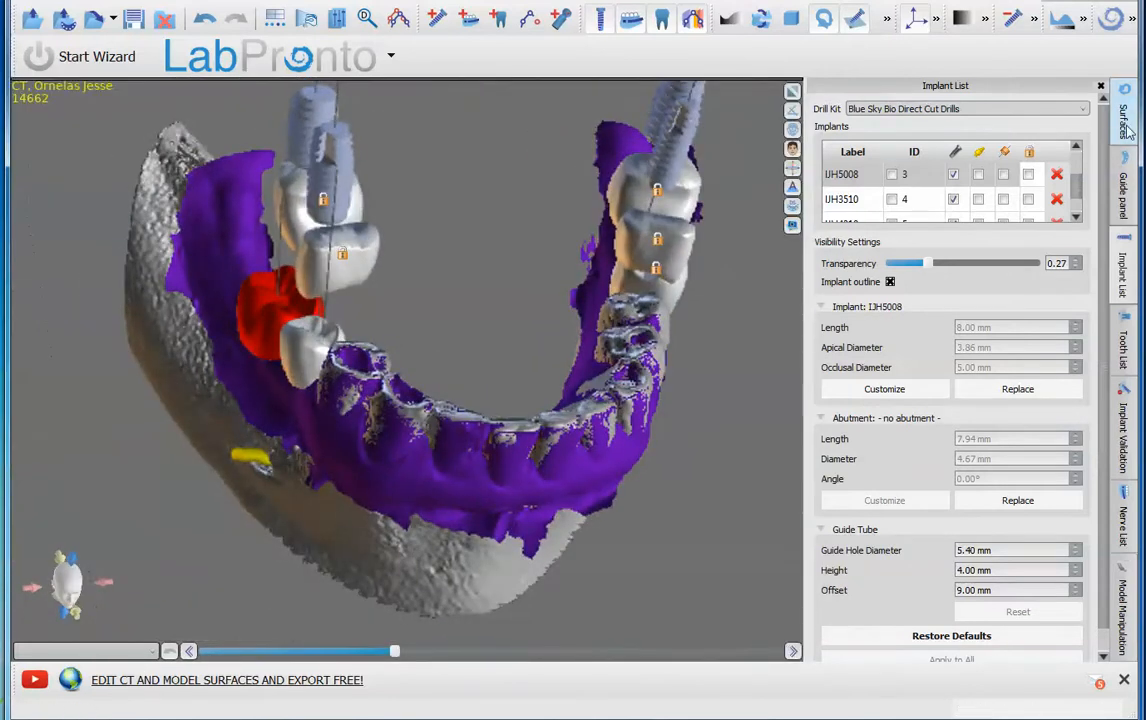
{"action": "left_click", "coordinate": [1123, 345]}
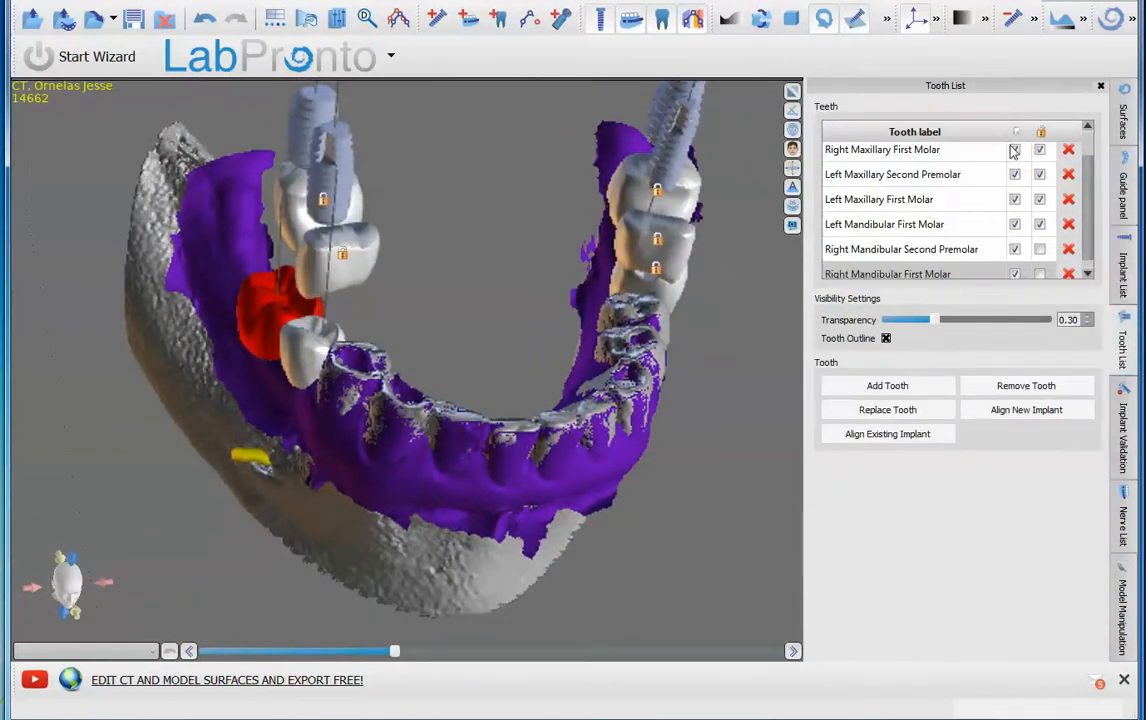
{"action": "left_click", "coordinate": [1014, 150]}
{"action": "left_click", "coordinate": [1015, 179]}
{"action": "left_click", "coordinate": [1015, 204]}
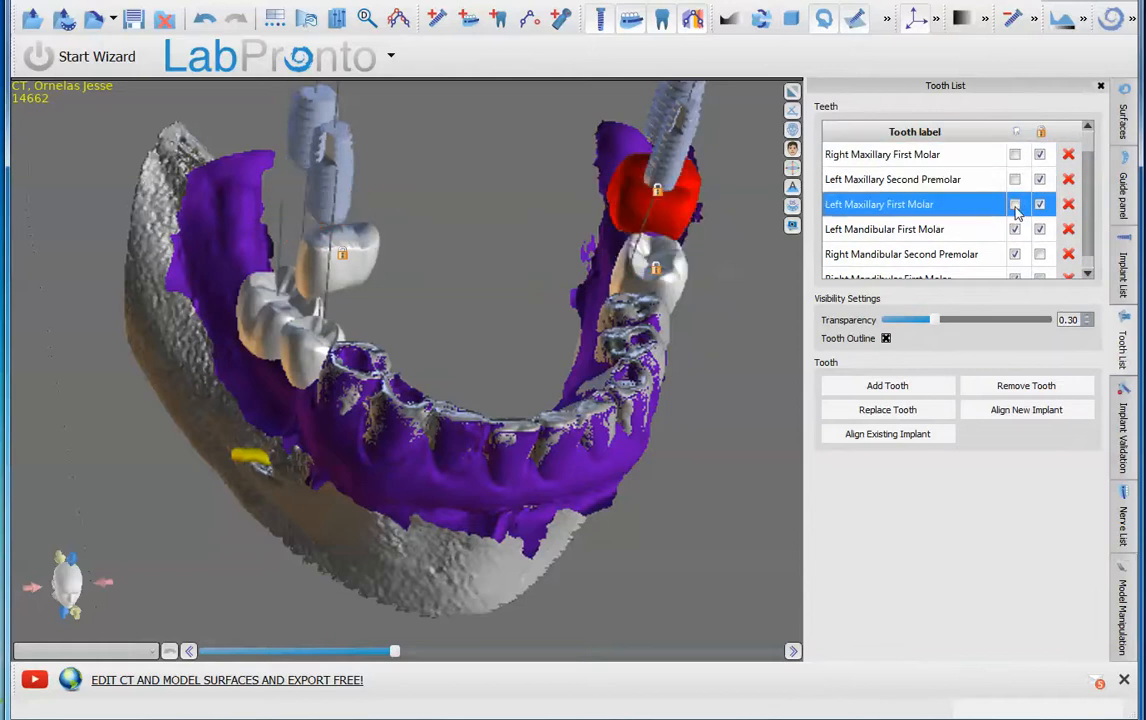
{"action": "left_click", "coordinate": [1015, 230]}
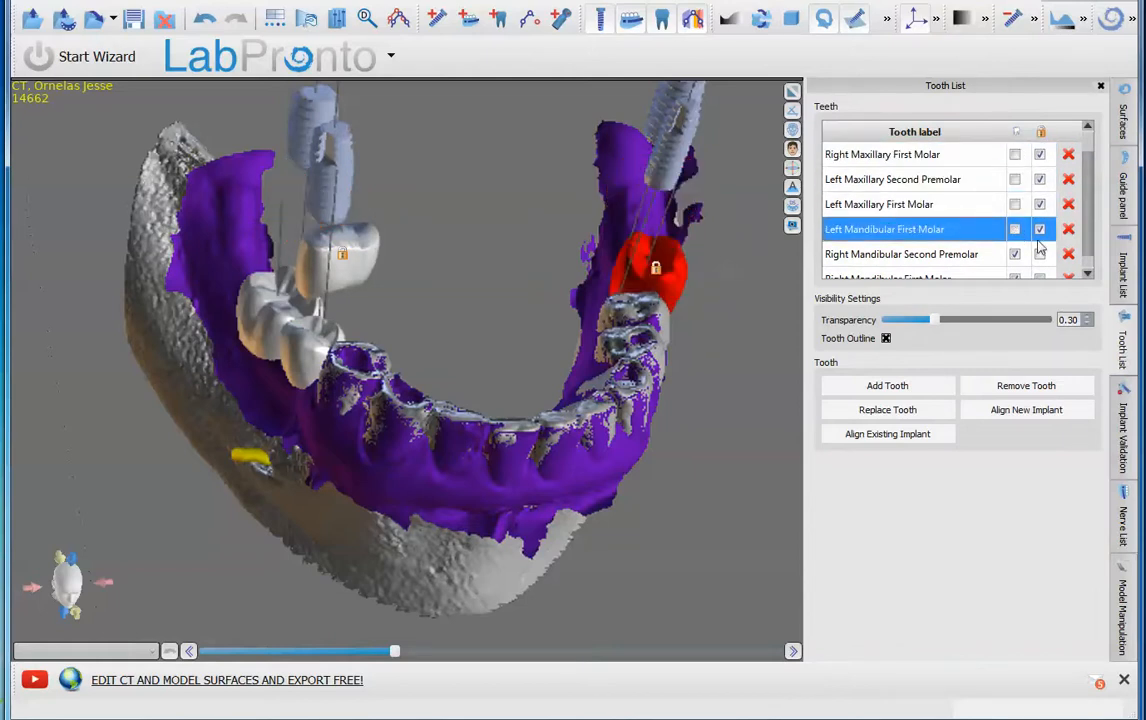
Step: Hide both lower right implants, both upper right implants and the upper left premolar implant, IDs 3, 4, 5, 6 and 0
{"action": "left_click", "coordinate": [1128, 261]}
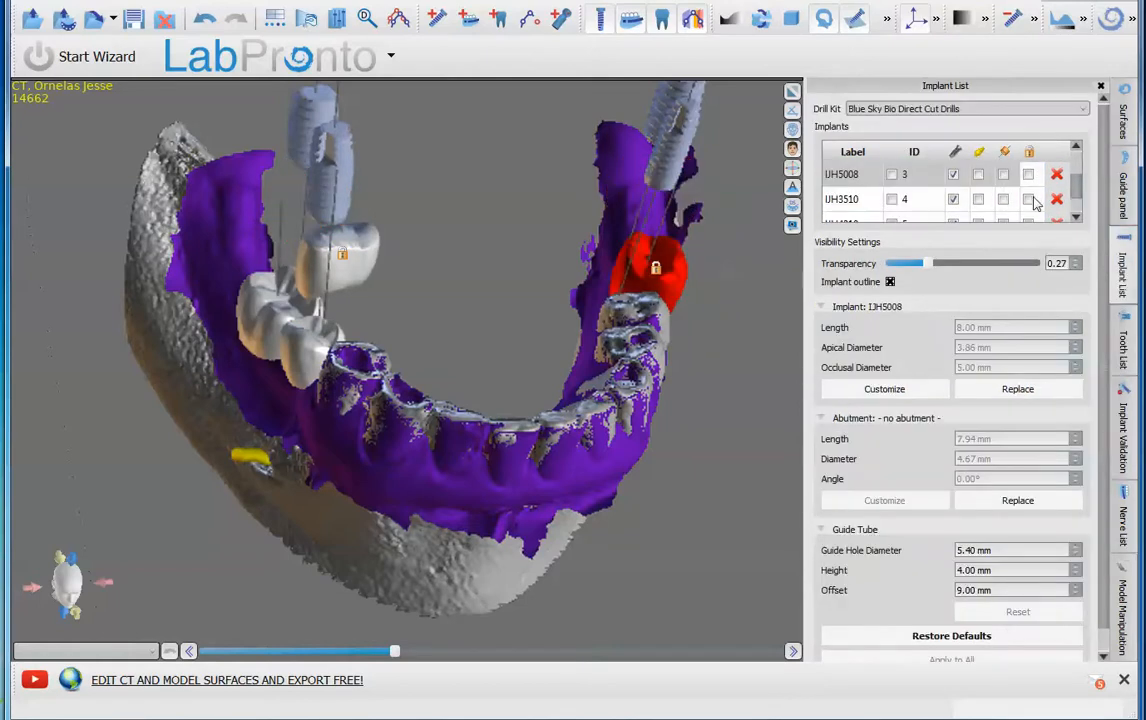
{"action": "left_click", "coordinate": [956, 177]}
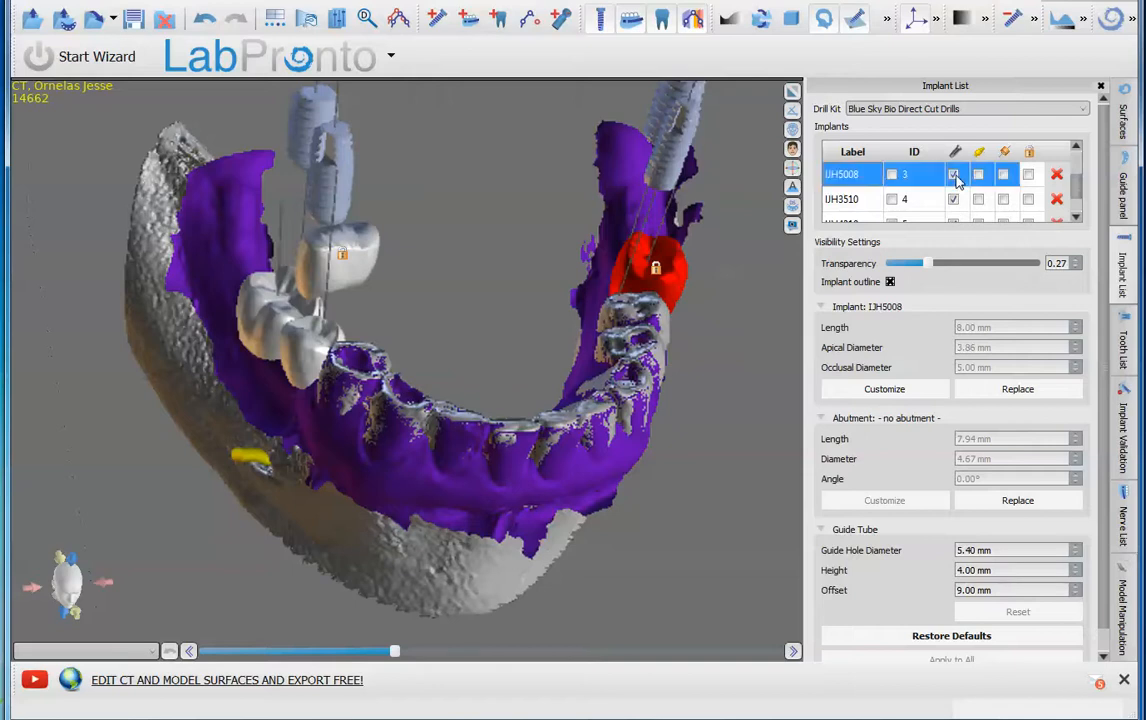
{"action": "left_click", "coordinate": [956, 201]}
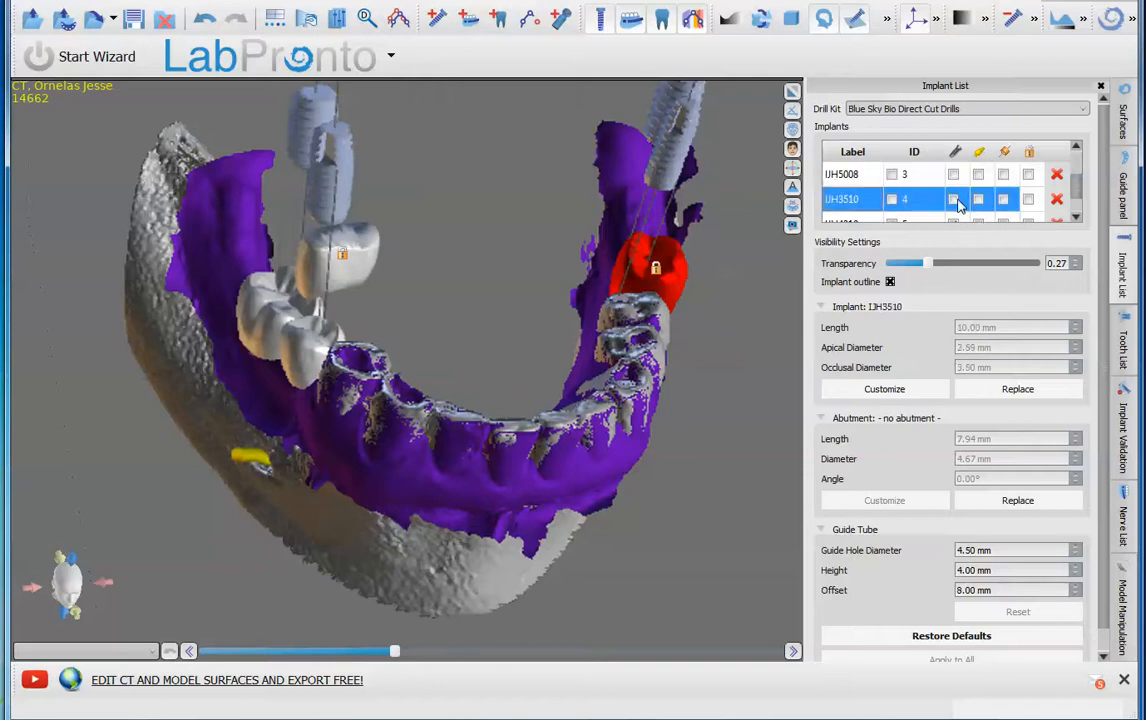
{"action": "scroll", "coordinate": [957, 205], "scroll_direction": "down", "scroll_amount": 1}
{"action": "left_click", "coordinate": [955, 187]}
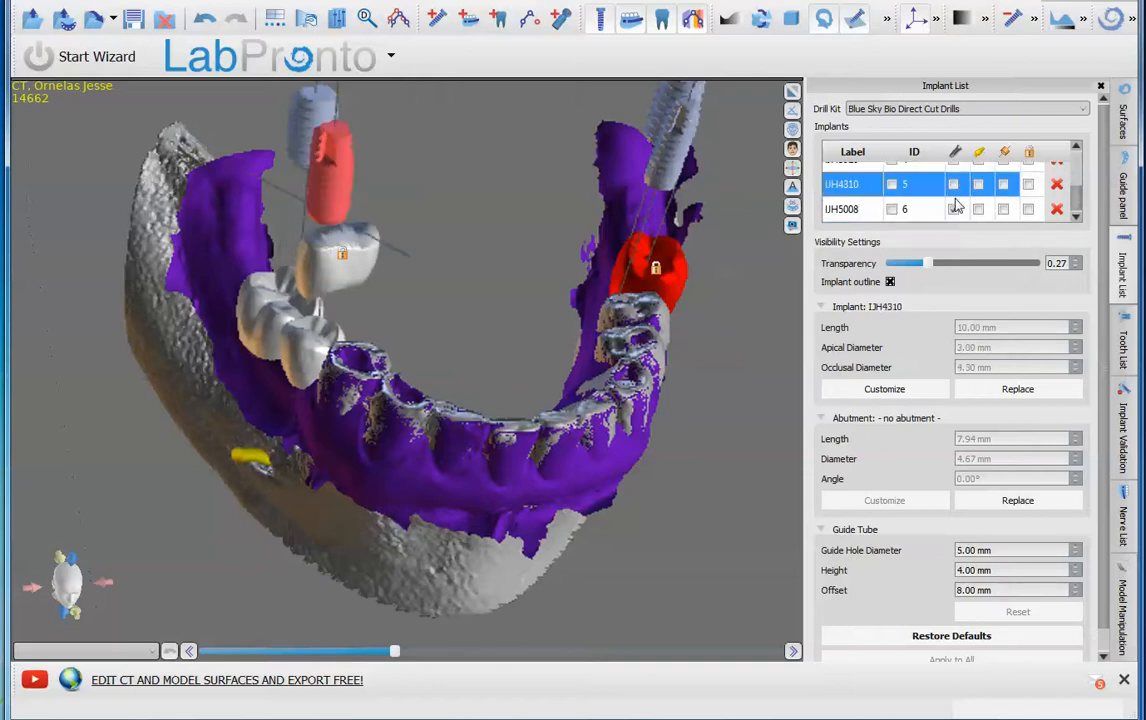
{"action": "left_click", "coordinate": [955, 210]}
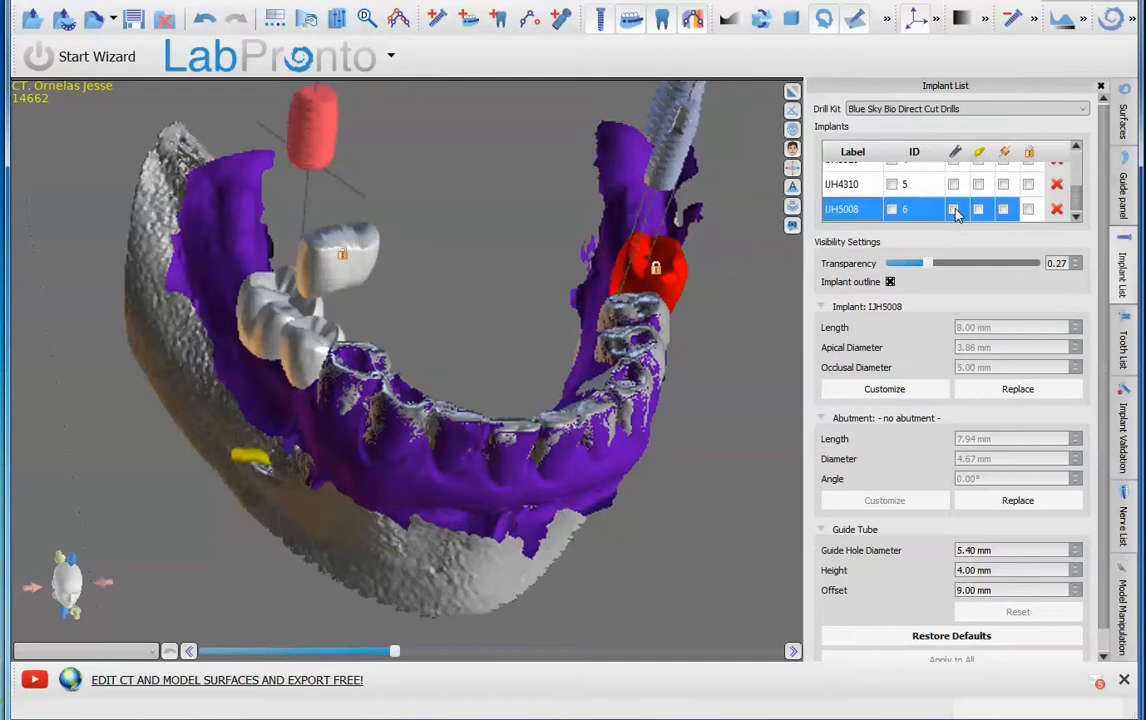
{"action": "scroll", "coordinate": [955, 213], "scroll_direction": "down", "scroll_amount": 1}
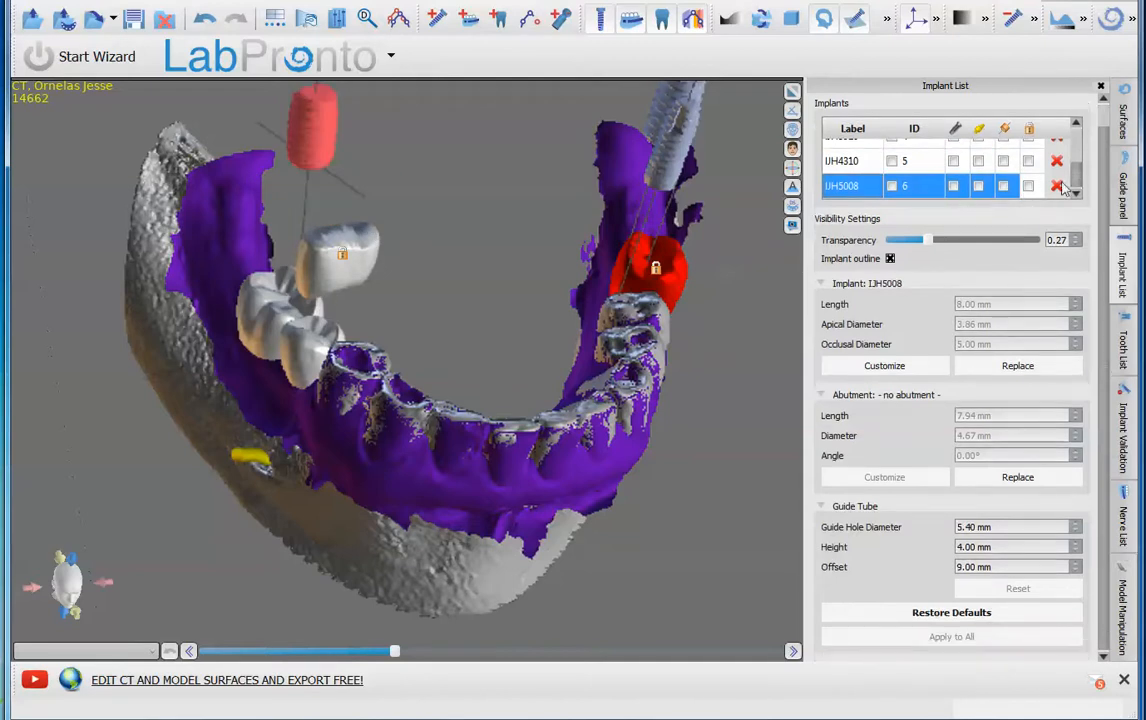
{"action": "scroll", "coordinate": [1080, 150], "scroll_direction": "up", "scroll_amount": 4}
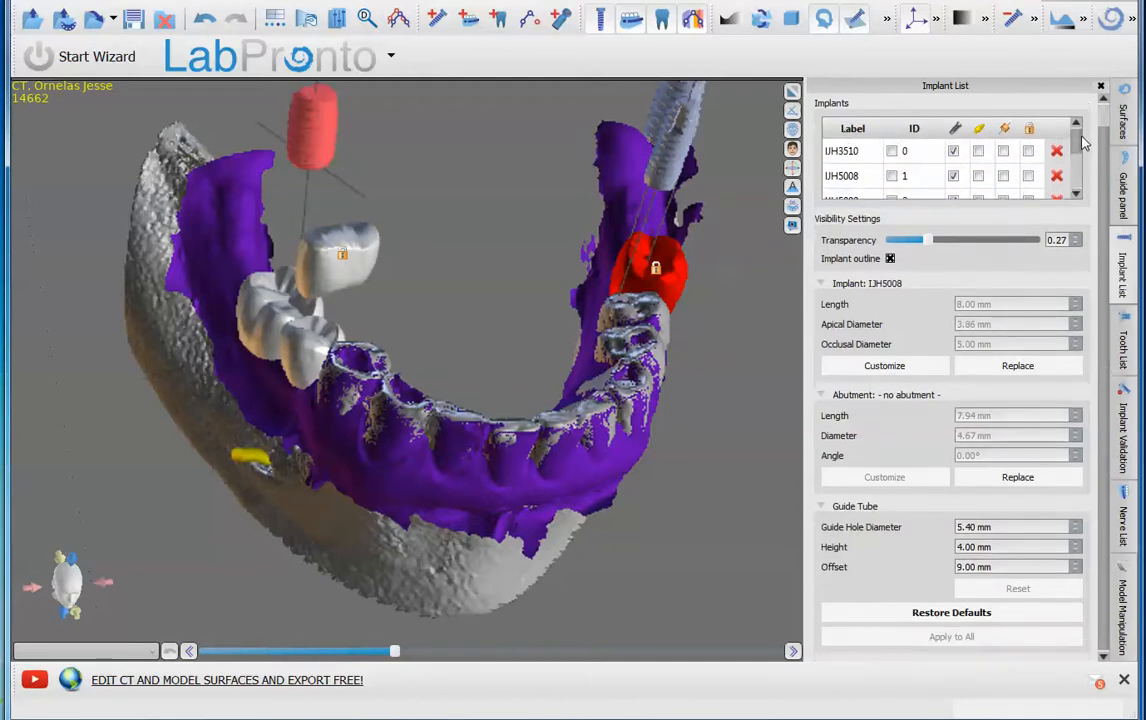
{"action": "left_click", "coordinate": [954, 155]}
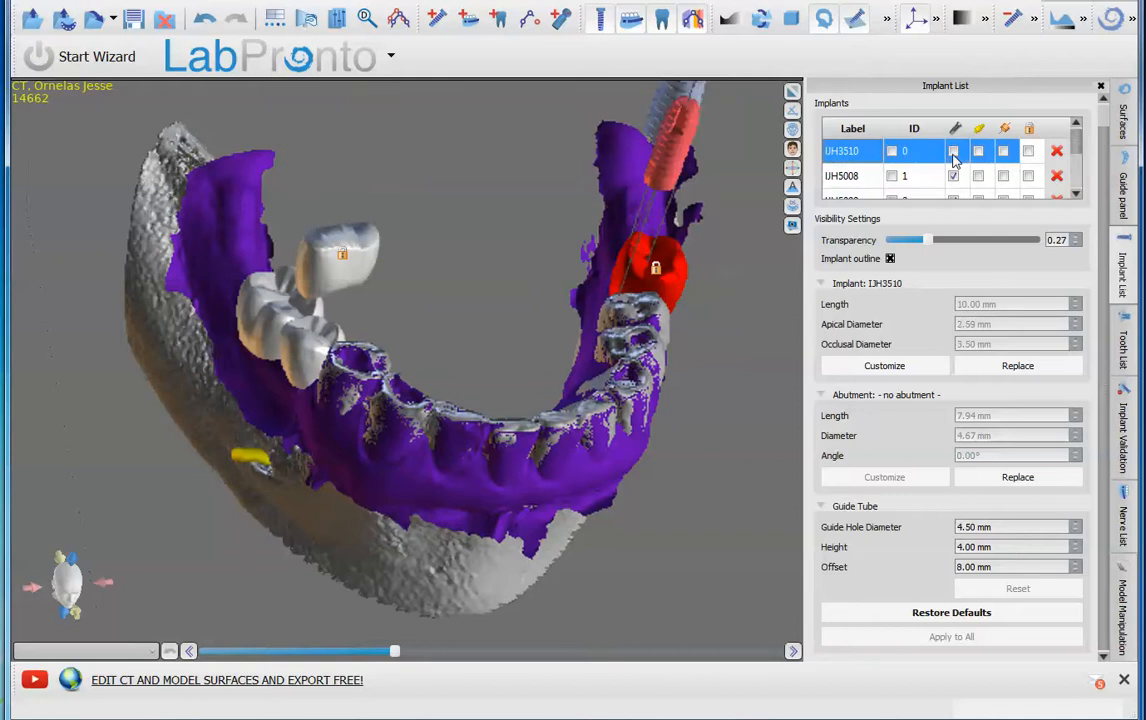
{"action": "left_click", "coordinate": [953, 177]}
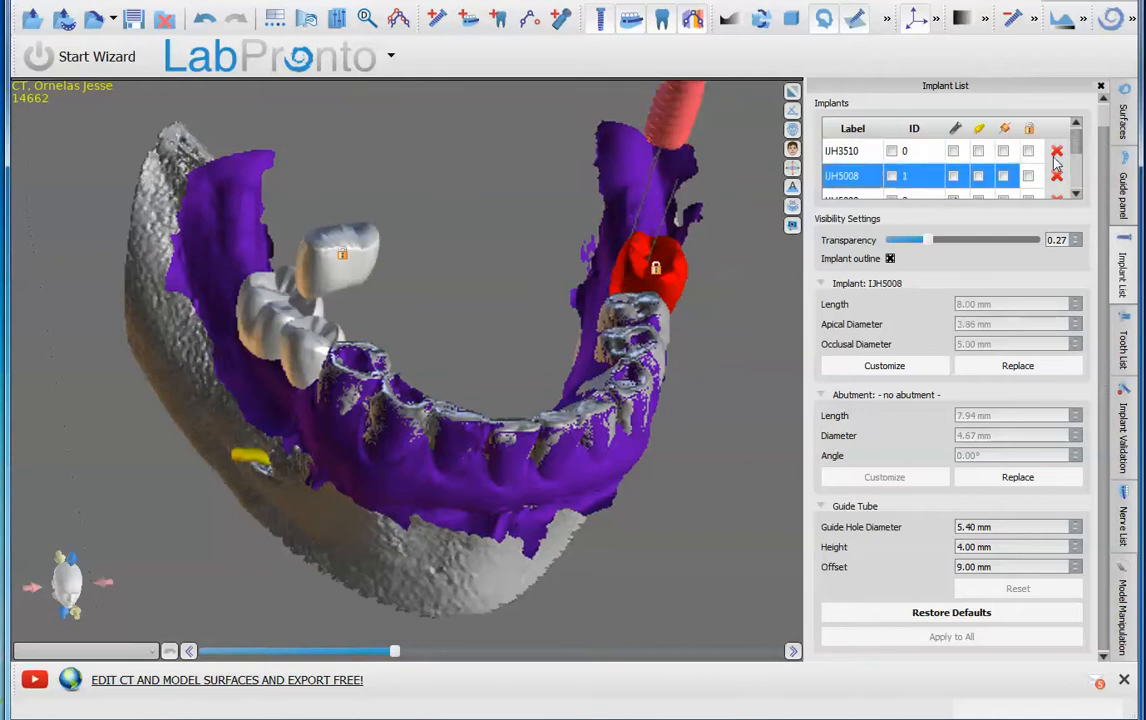
{"action": "left_click", "coordinate": [1074, 195]}
{"action": "left_click", "coordinate": [954, 156]}
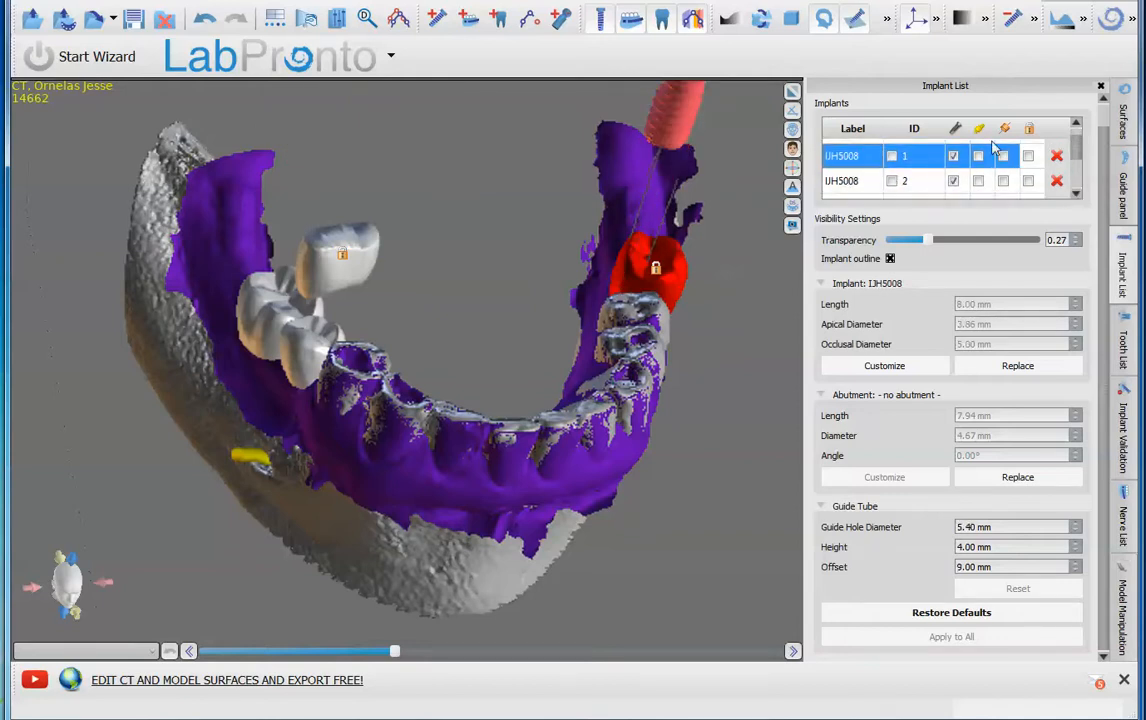
{"action": "left_click", "coordinate": [1010, 130]}
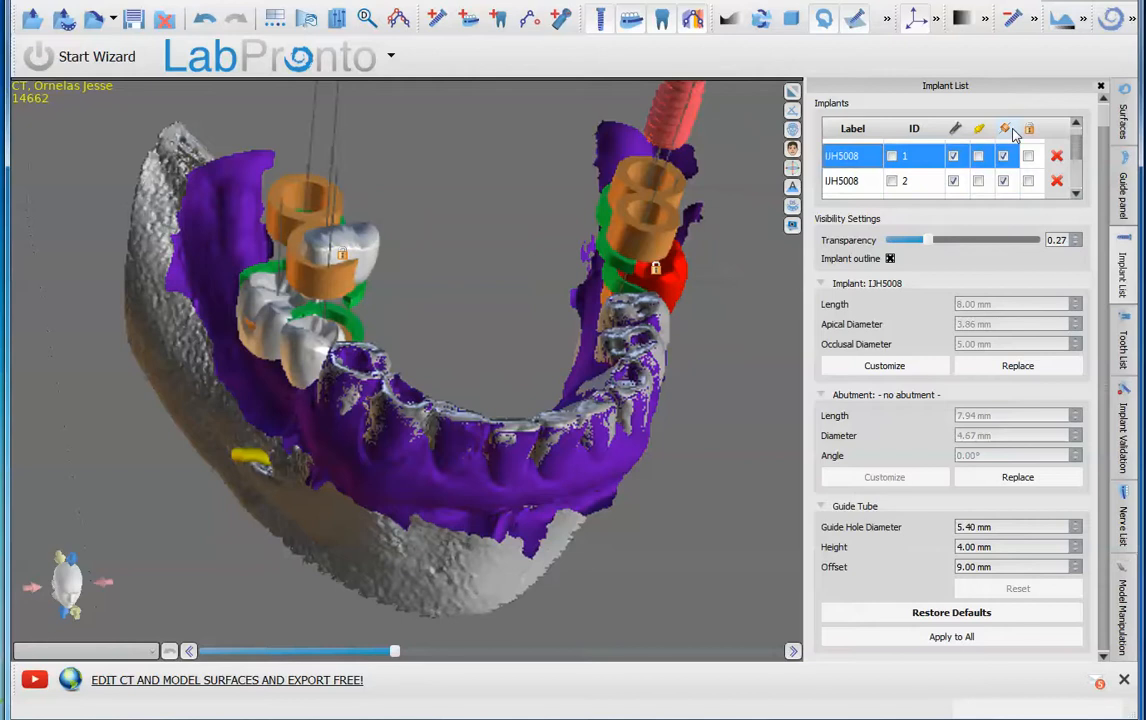
{"action": "left_click", "coordinate": [1005, 129]}
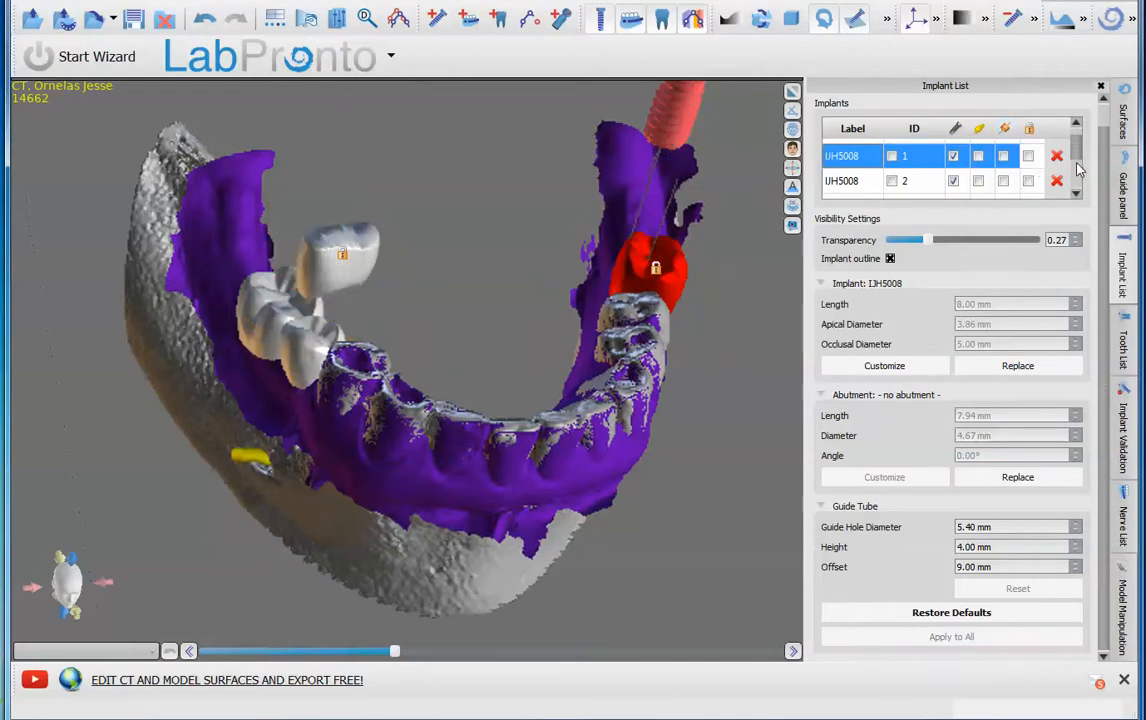
Step: Set the ID of the upper right molar implant to 3 and of the upper right premolar implant IJH4310 to 4
{"action": "left_click", "coordinate": [1078, 170]}
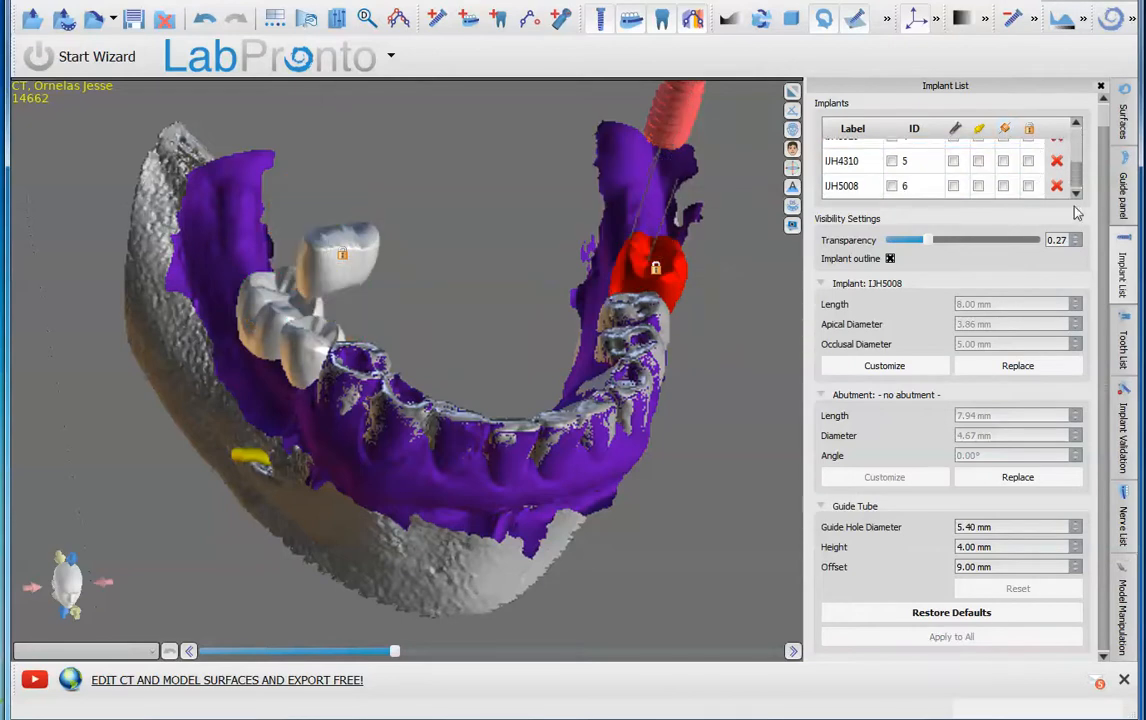
{"action": "left_click", "coordinate": [908, 190]}
{"action": "left_click", "coordinate": [907, 186]}
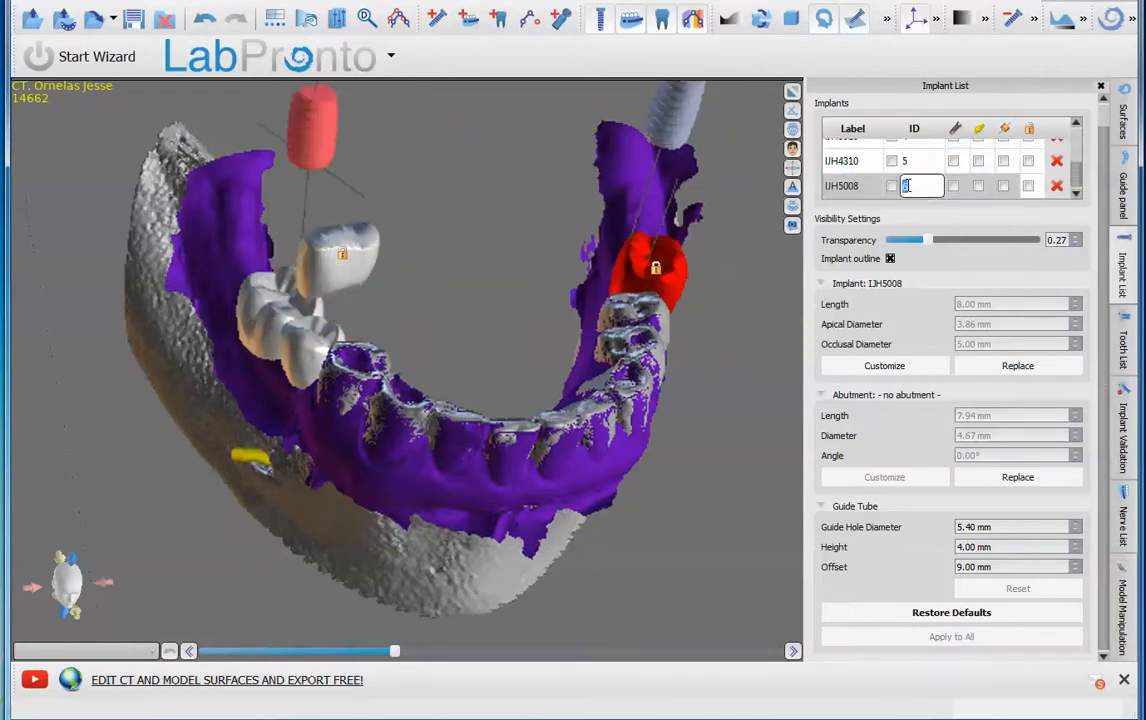
{"action": "left_click", "coordinate": [909, 162]}
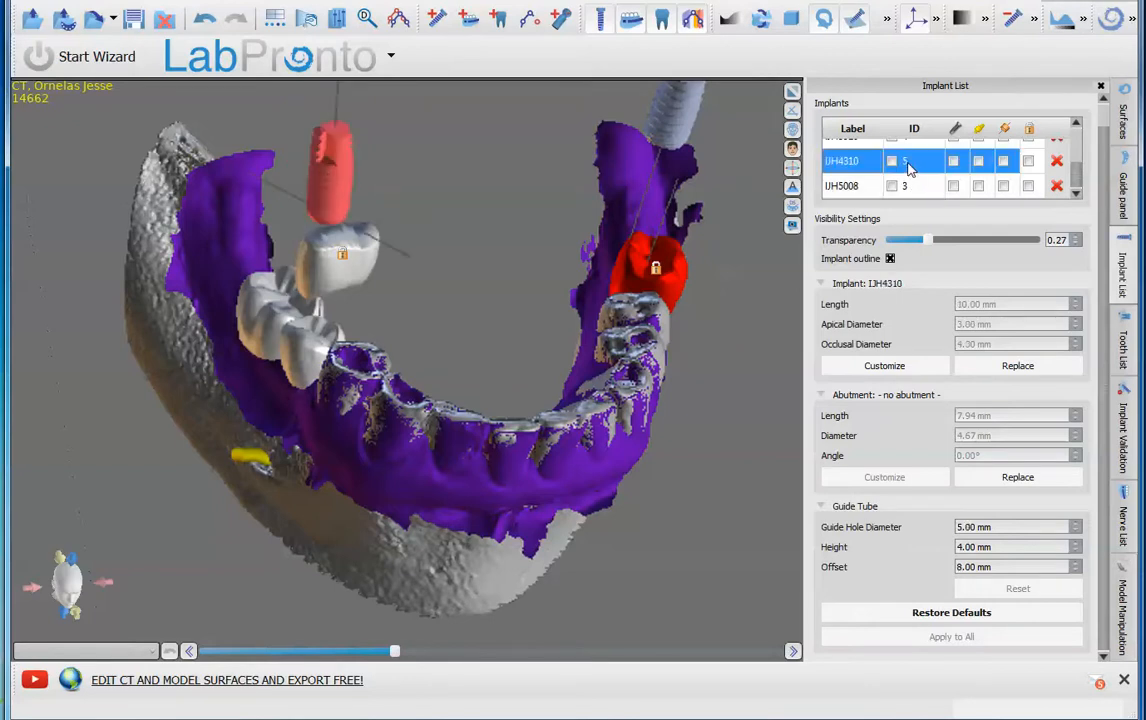
{"action": "left_click", "coordinate": [907, 162]}
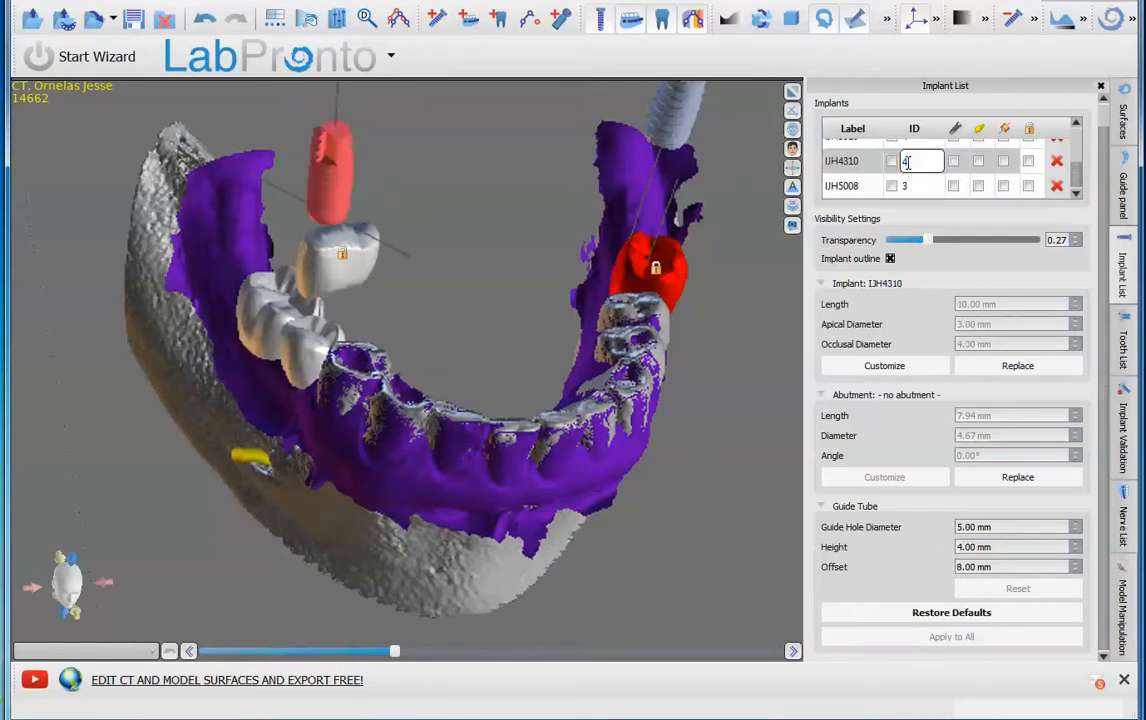
{"action": "type", "text": "4"}
{"action": "key", "text": "Return"}
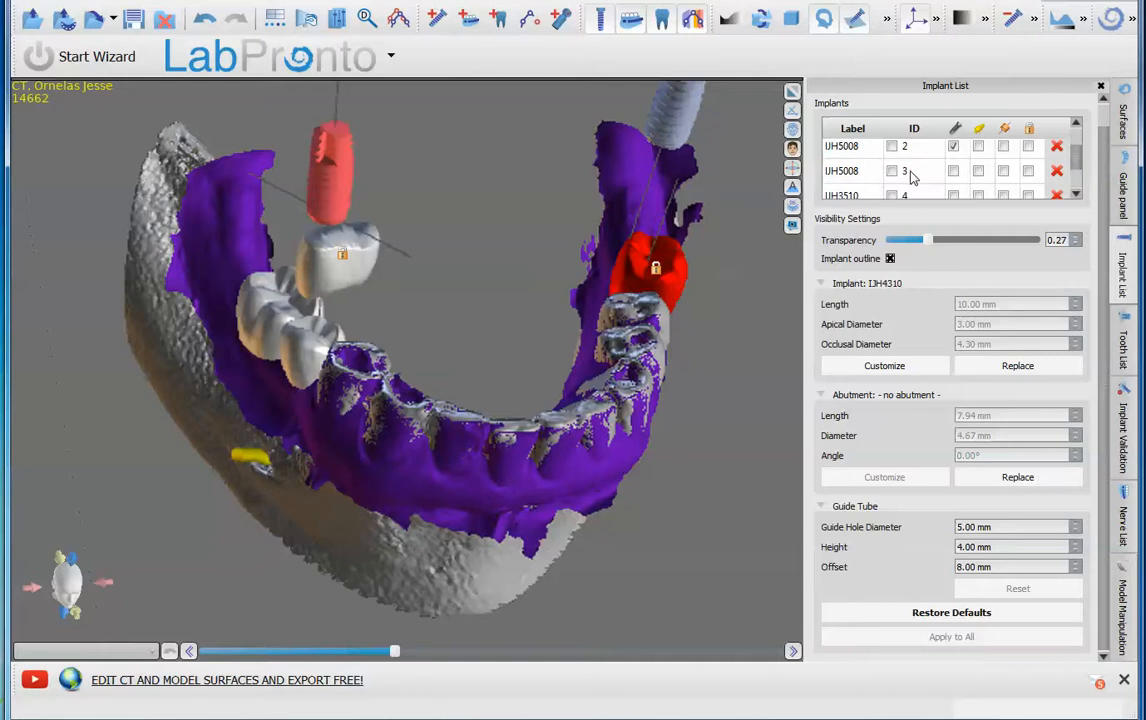
Step: Set the ID of the lower right premolar implant IJH3510 to 29
{"action": "scroll", "coordinate": [911, 171], "scroll_direction": "down", "scroll_amount": 1}
{"action": "left_click", "coordinate": [909, 170]}
{"action": "left_click", "coordinate": [907, 162]}
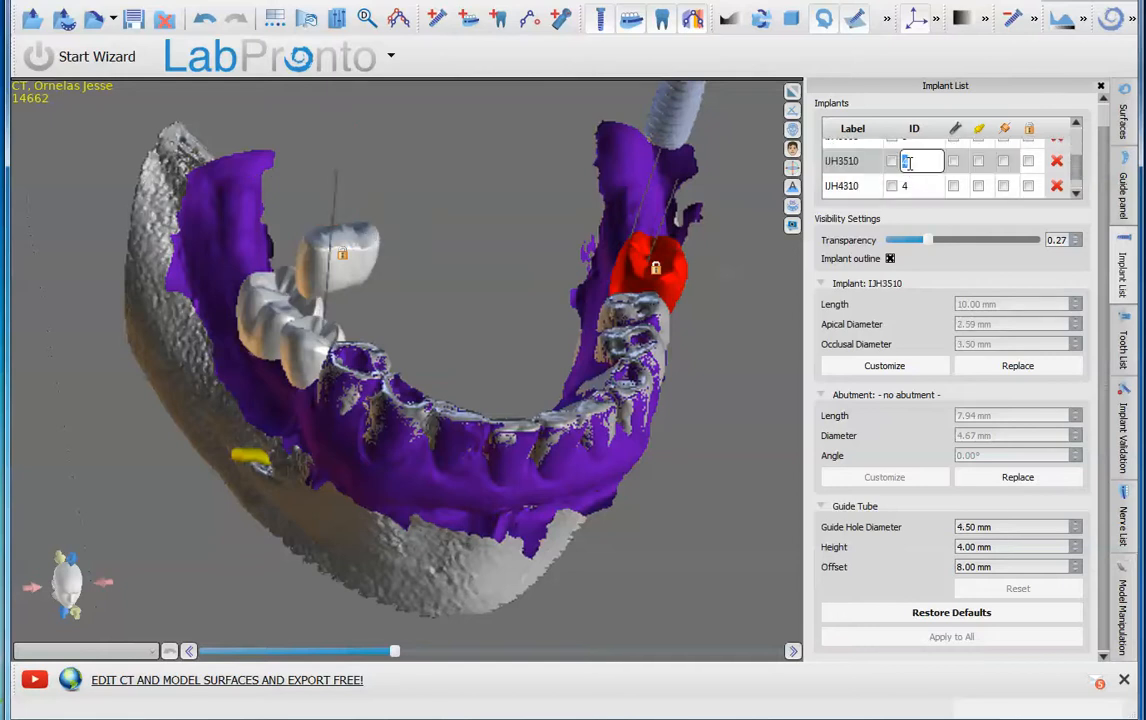
{"action": "left_click_drag", "start_coordinate": [381, 419], "coordinate": [446, 354]}
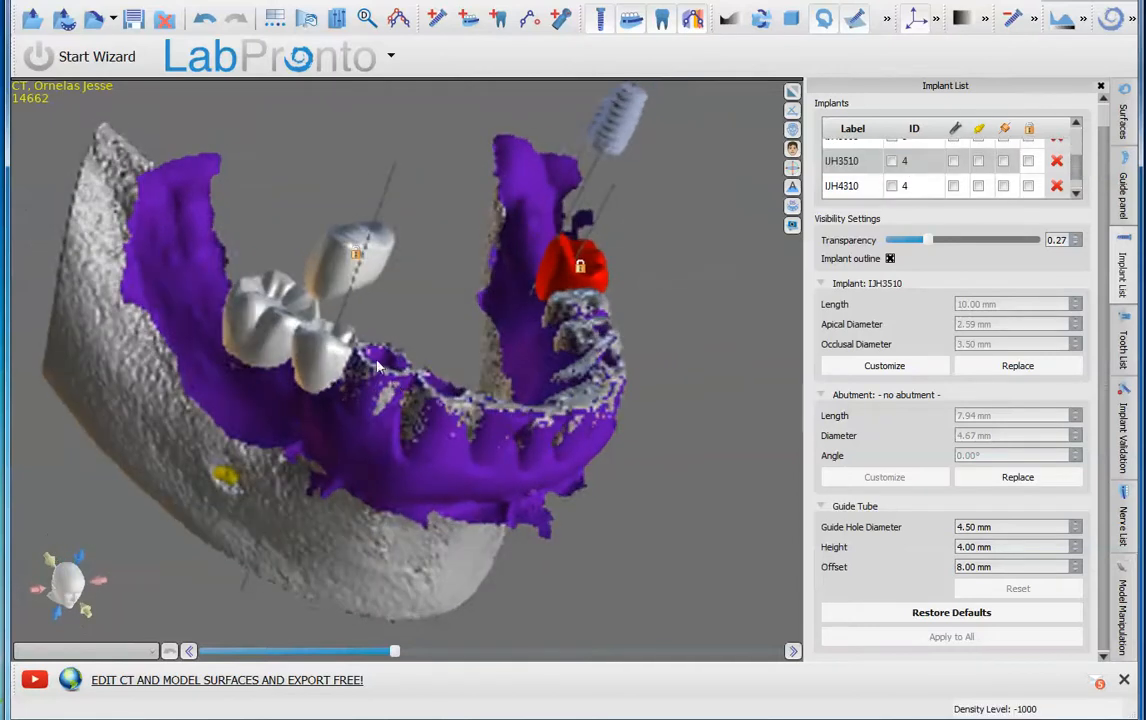
{"action": "left_click", "coordinate": [908, 162]}
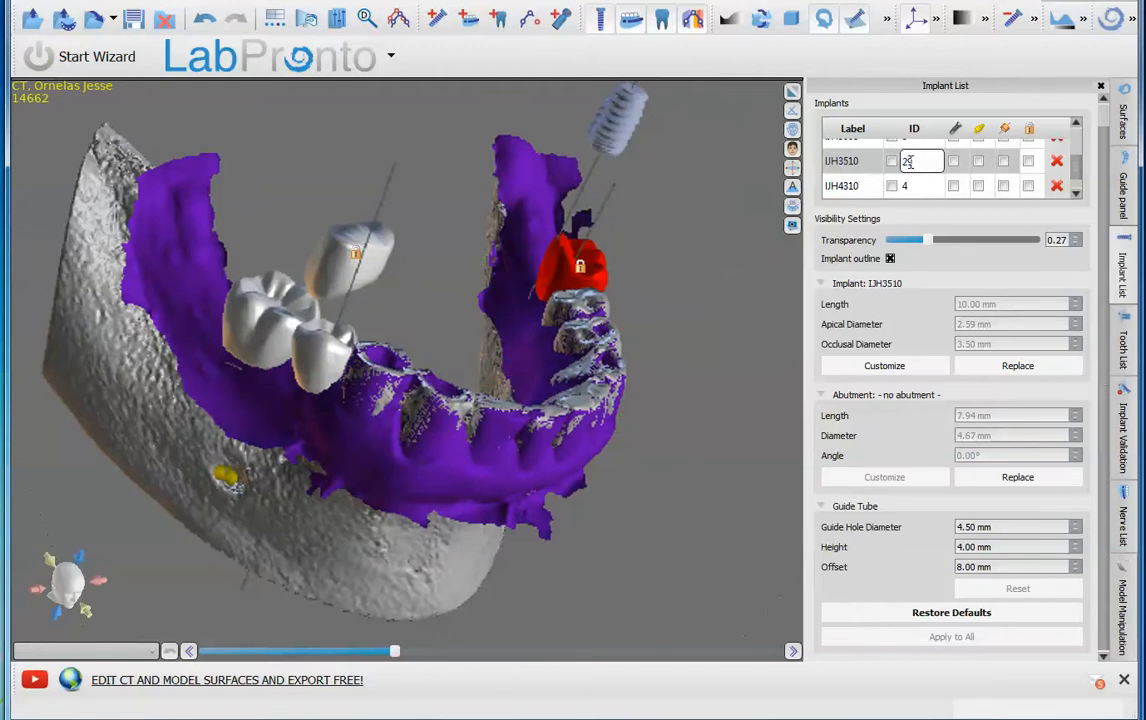
Step: Set the ID of the lower left molar implant to 19 and of the upper left molar implant to 14
{"action": "left_click", "coordinate": [913, 173]}
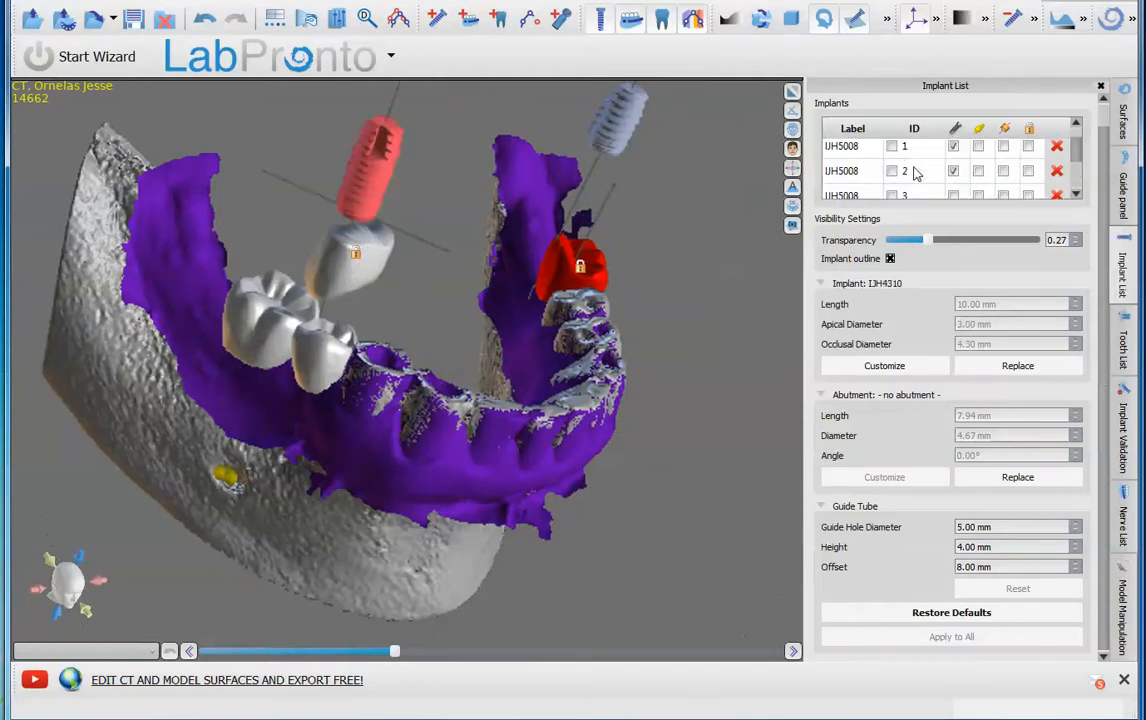
{"action": "left_click", "coordinate": [913, 173]}
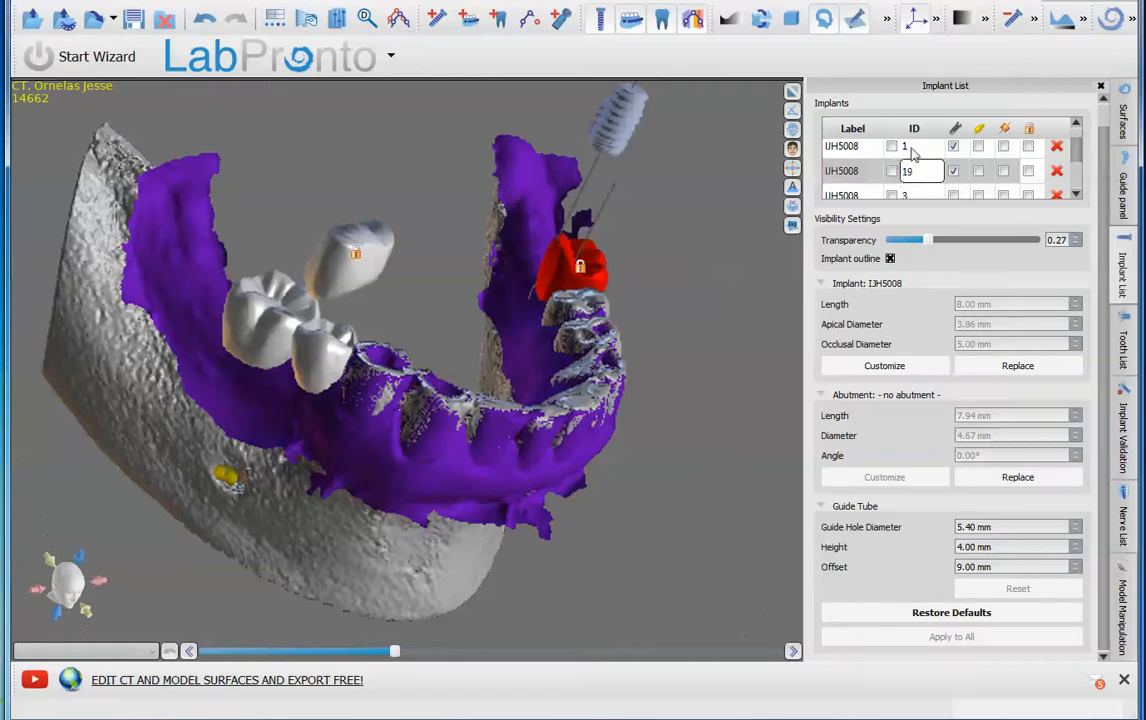
{"action": "left_click", "coordinate": [912, 150]}
{"action": "left_click", "coordinate": [911, 152]}
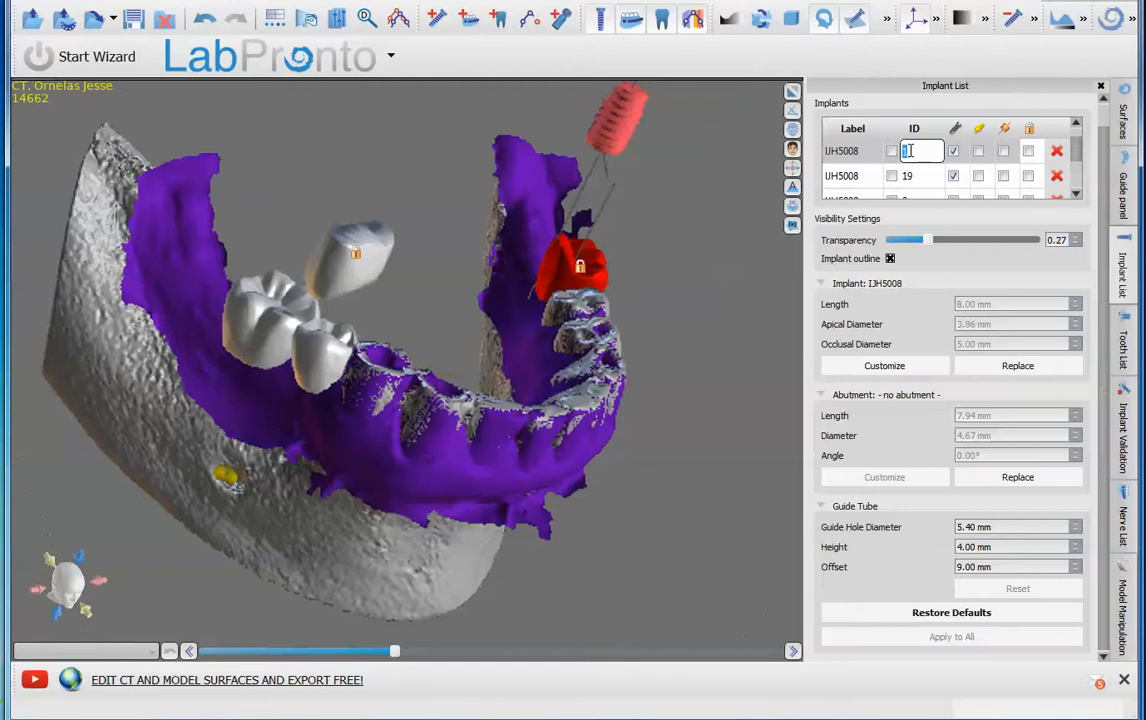
{"action": "scroll", "coordinate": [910, 150], "scroll_direction": "up", "scroll_amount": 1}
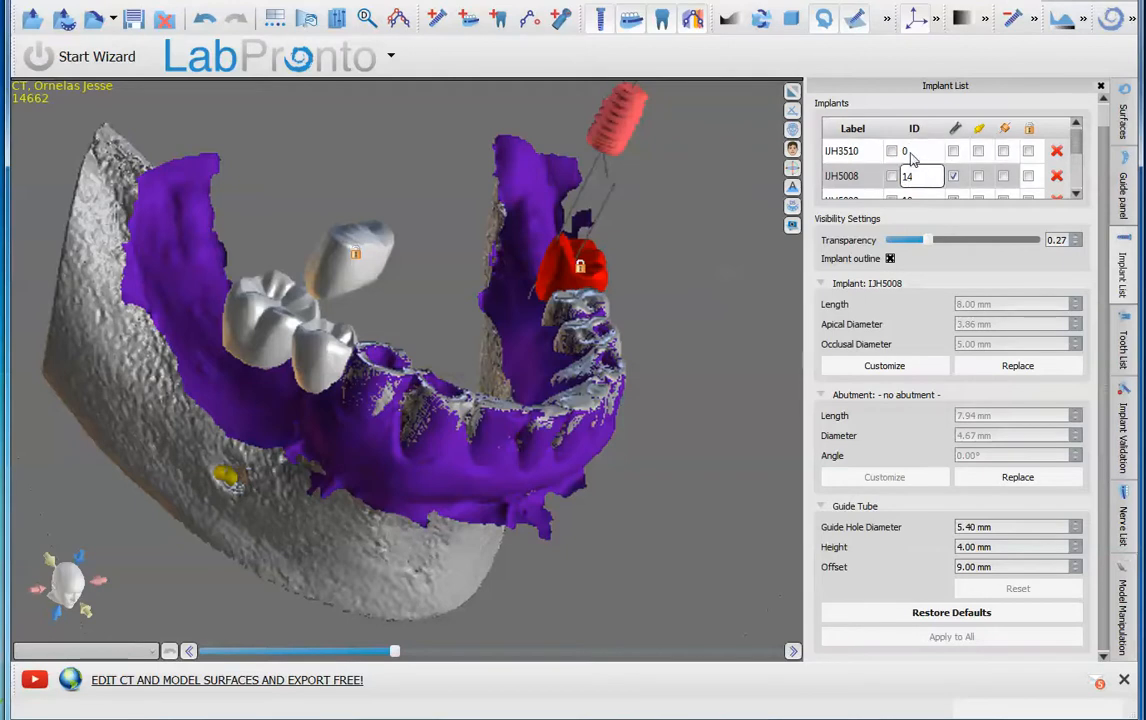
Step: Set the ID of the upper left premolar implant IJH3510 to 13
{"action": "left_click", "coordinate": [910, 153]}
{"action": "left_click", "coordinate": [907, 151]}
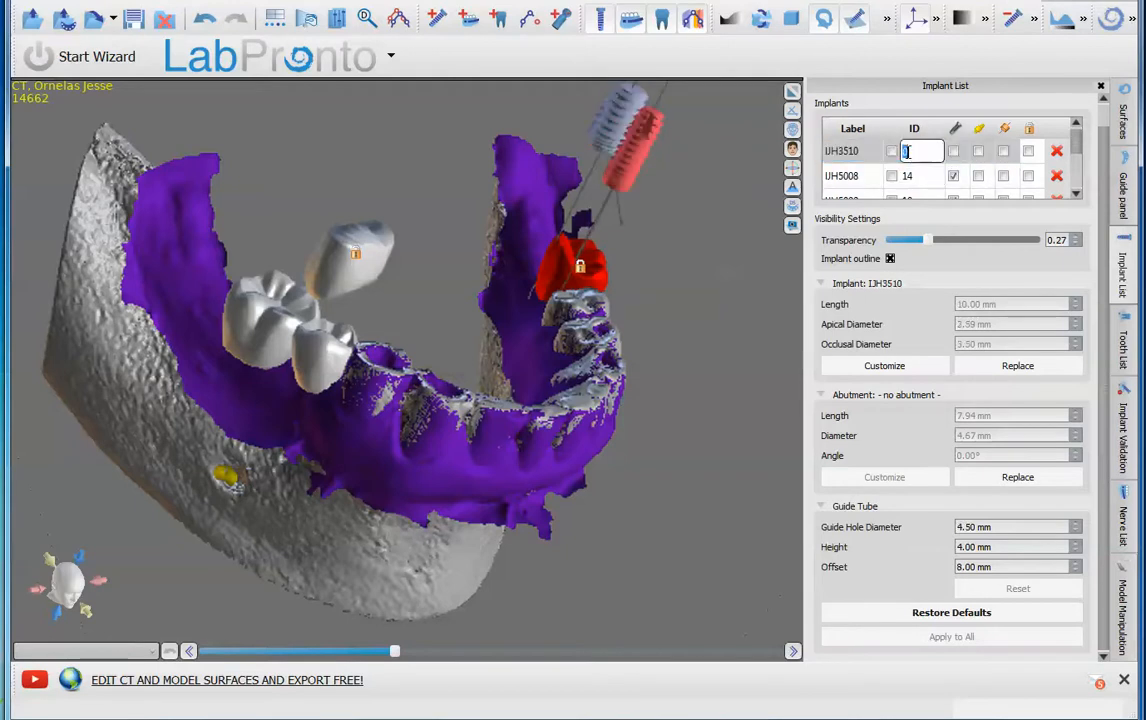
{"action": "left_click", "coordinate": [940, 175]}
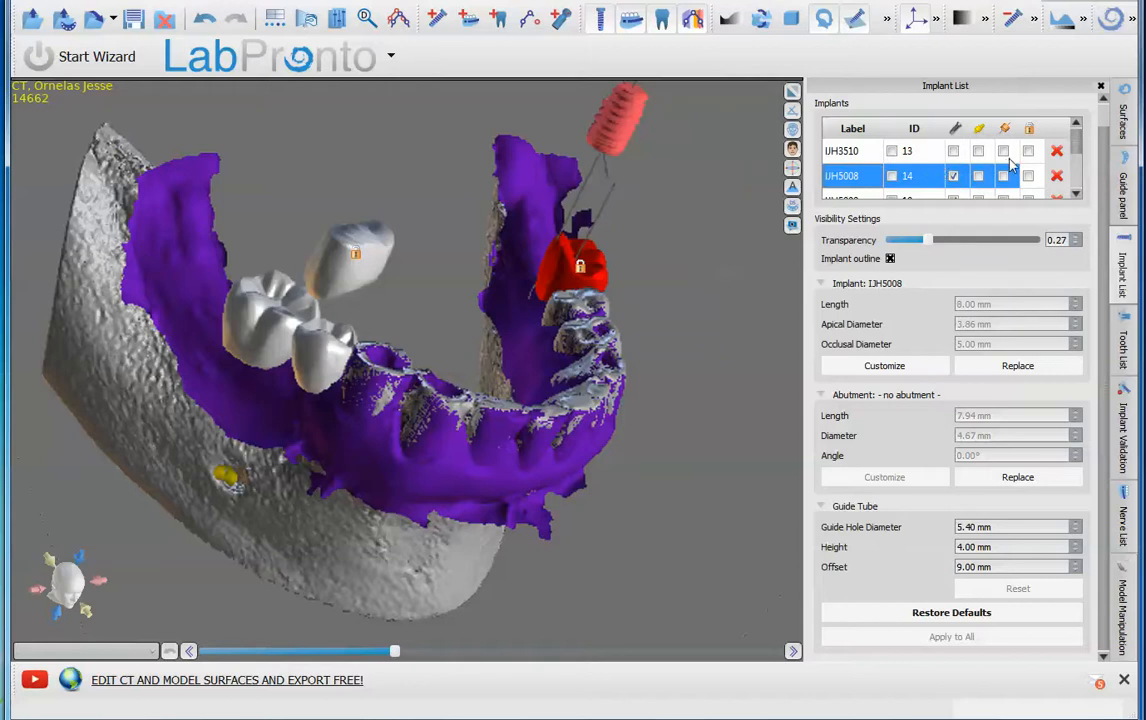
Step: Hide the upper left molar implant, ID 14, and show the guide tube of the lower left molar implant, ID 19
{"action": "left_click", "coordinate": [954, 175]}
{"action": "scroll", "coordinate": [1075, 160], "scroll_direction": "down", "scroll_amount": 2}
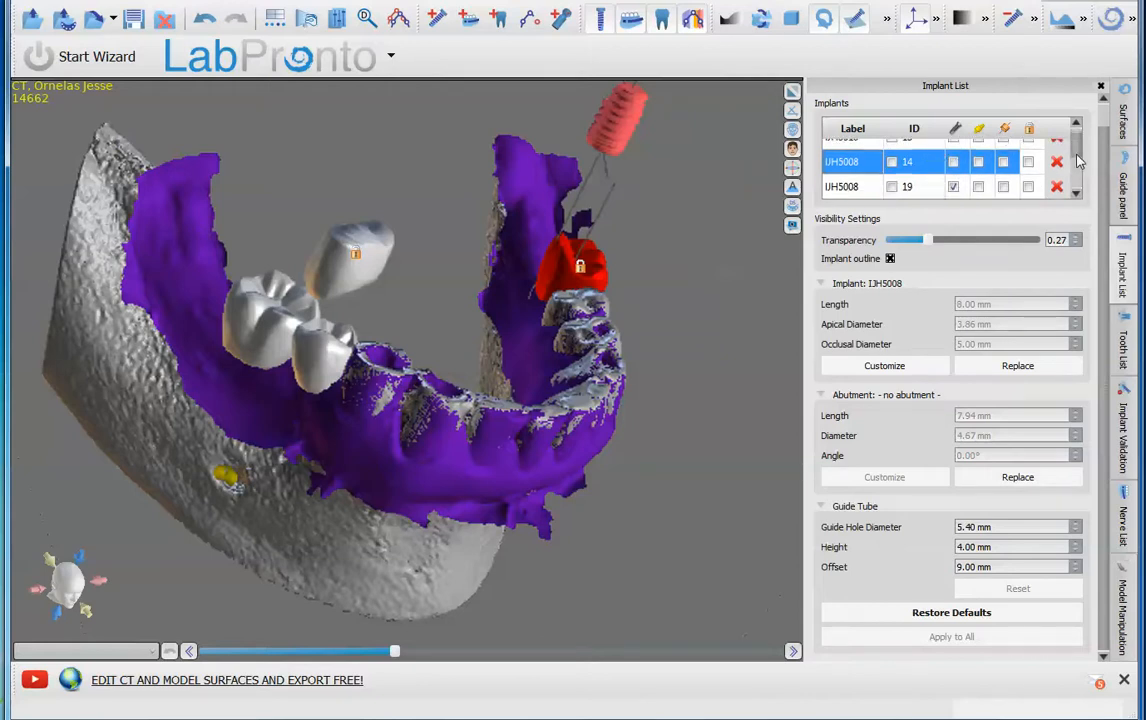
{"action": "left_click", "coordinate": [1004, 162]}
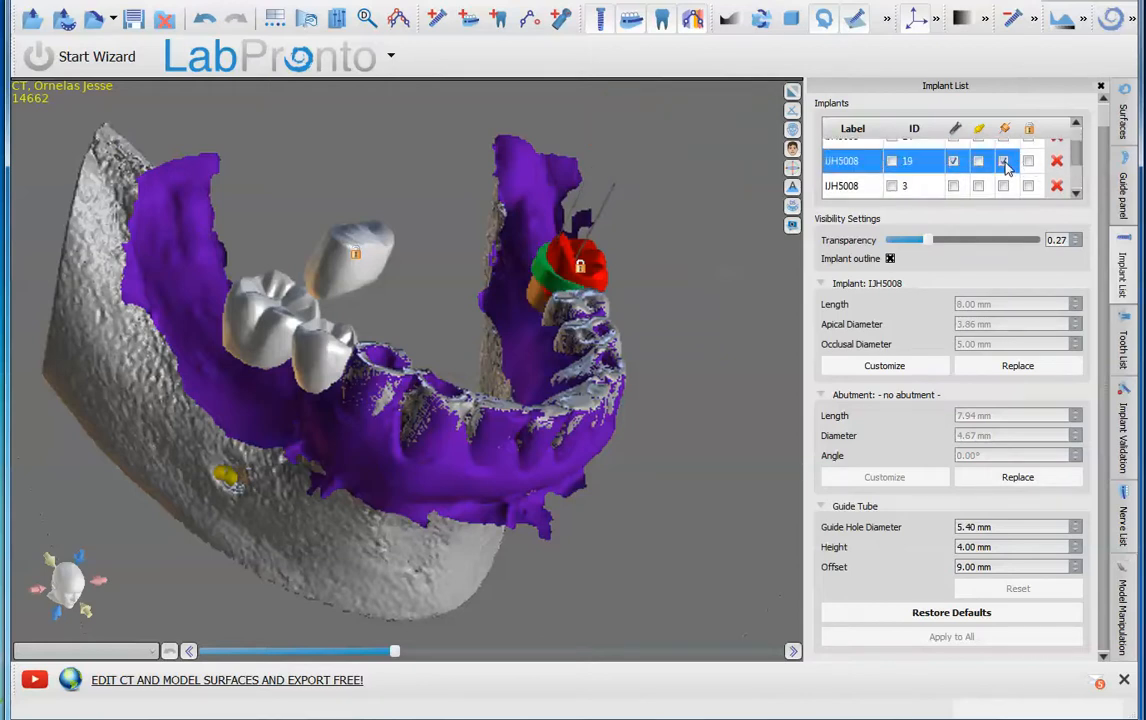
Step: Show the lower right premolar implant, ID 29, together with its guide tube
{"action": "scroll", "coordinate": [1080, 162], "scroll_direction": "down", "scroll_amount": 4}
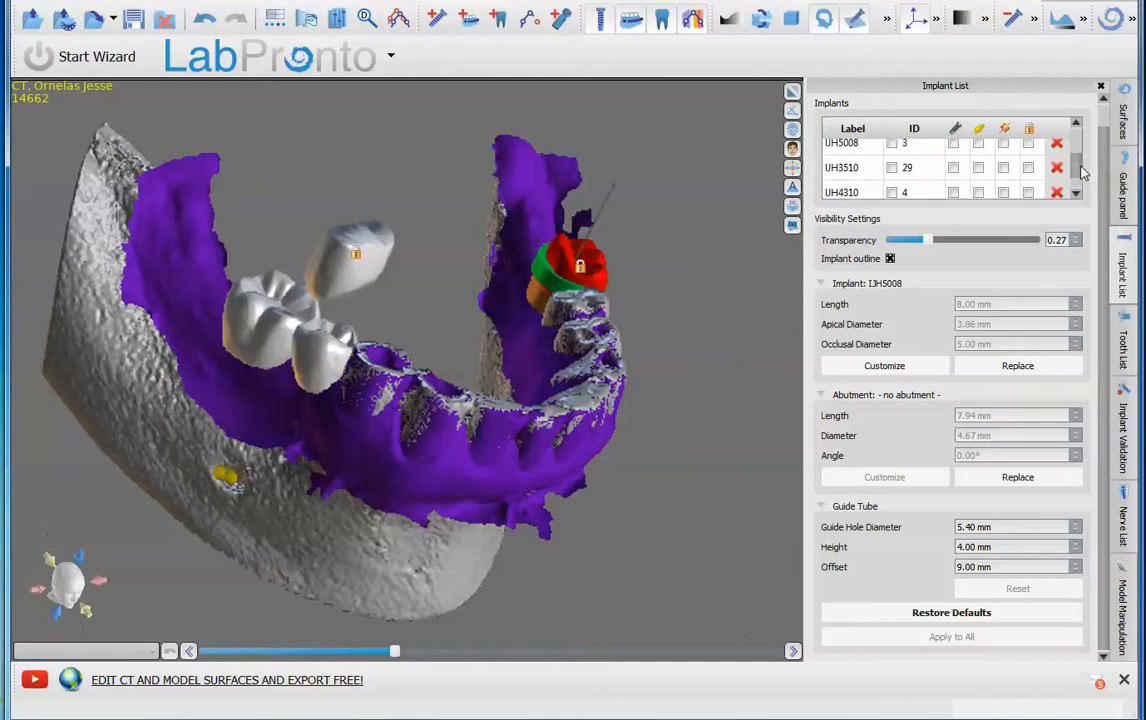
{"action": "left_click", "coordinate": [953, 160]}
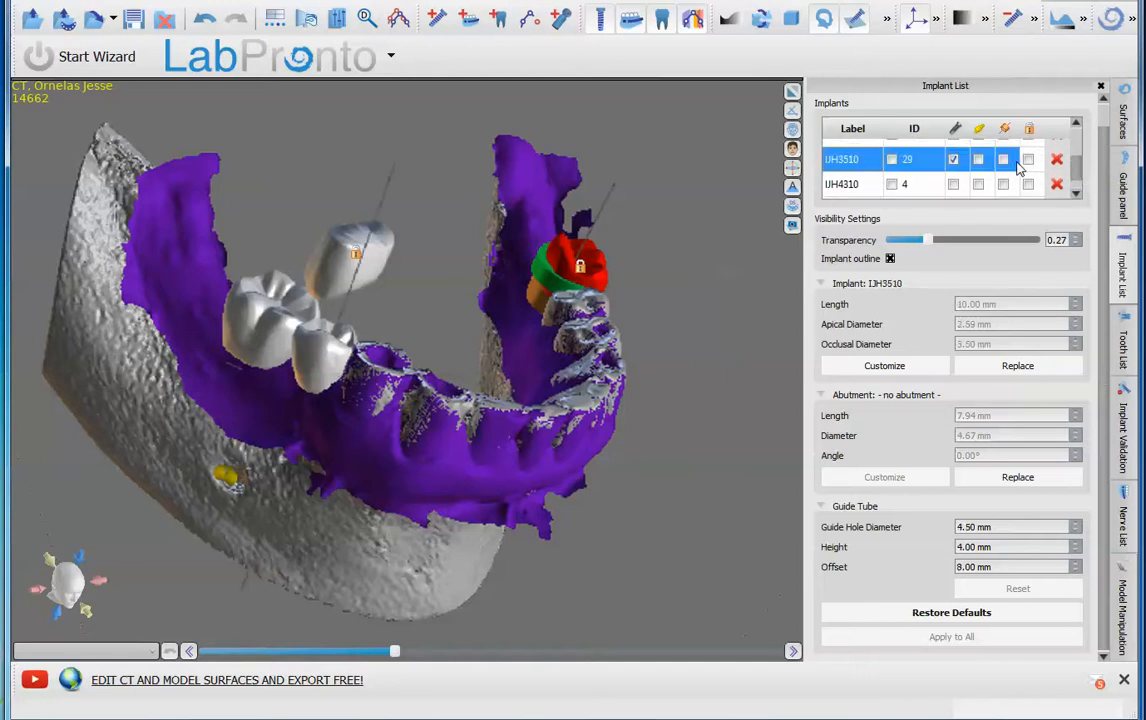
{"action": "left_click", "coordinate": [1003, 160]}
Step: Lock all implants and show the guide tube of the lower right molar implant, ID 30
{"action": "left_click", "coordinate": [1031, 131]}
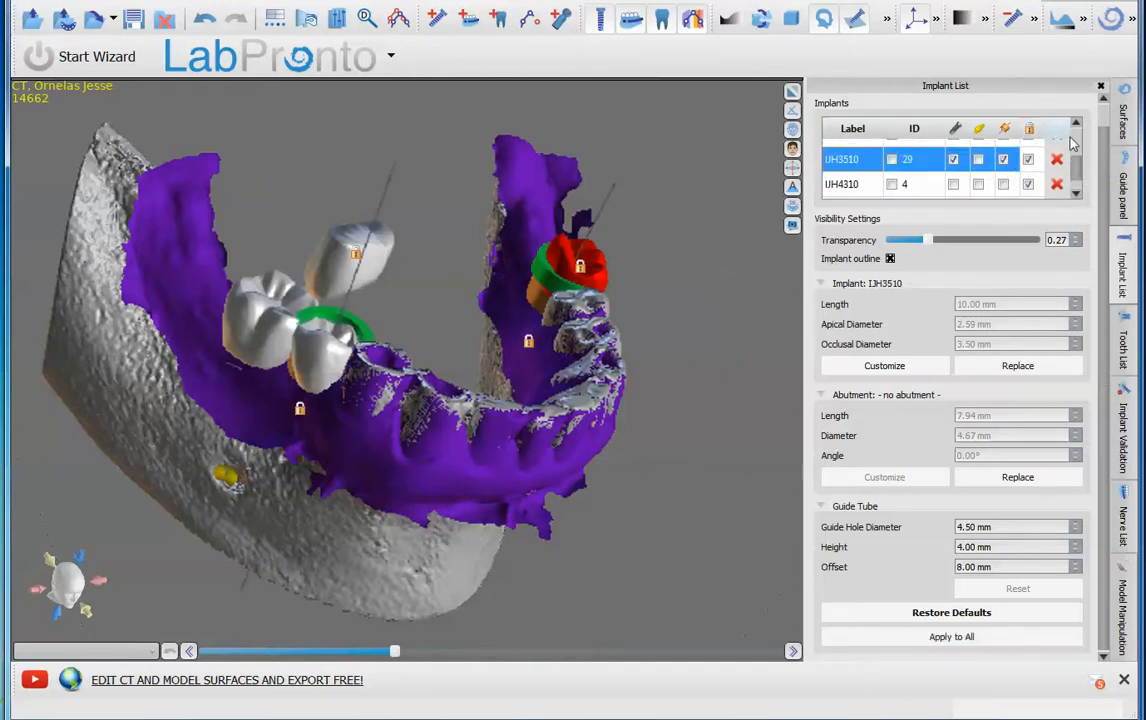
{"action": "scroll", "coordinate": [1080, 175], "scroll_direction": "down", "scroll_amount": 2}
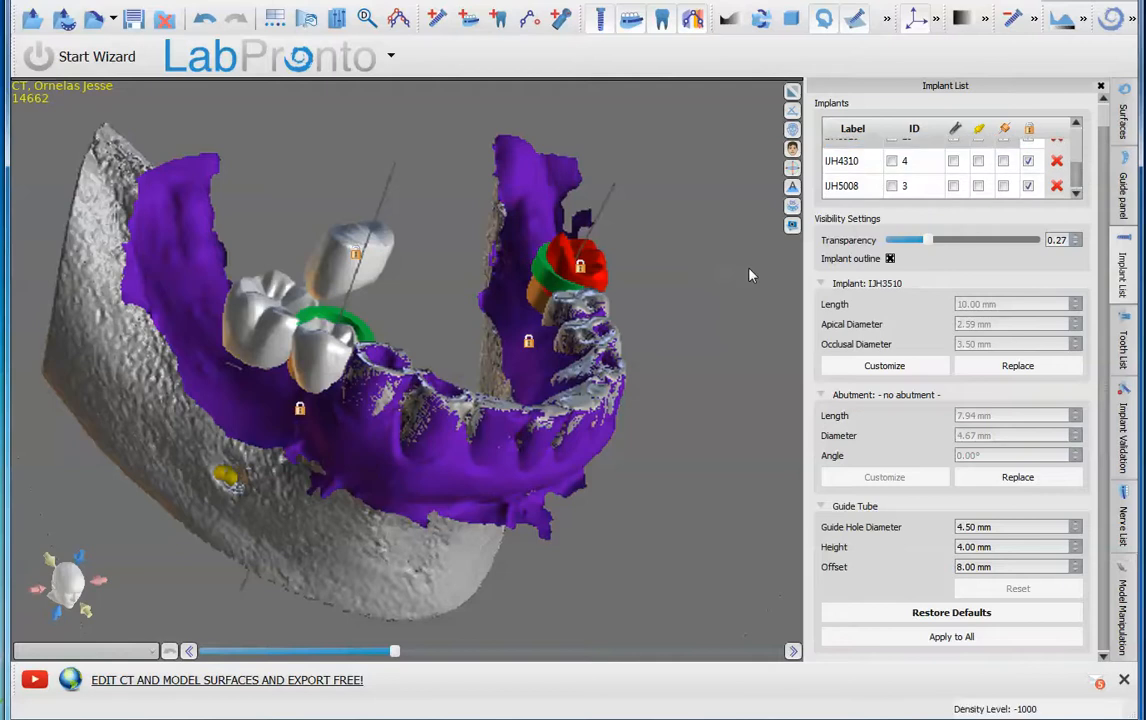
{"action": "left_click_drag", "start_coordinate": [704, 308], "coordinate": [716, 348]}
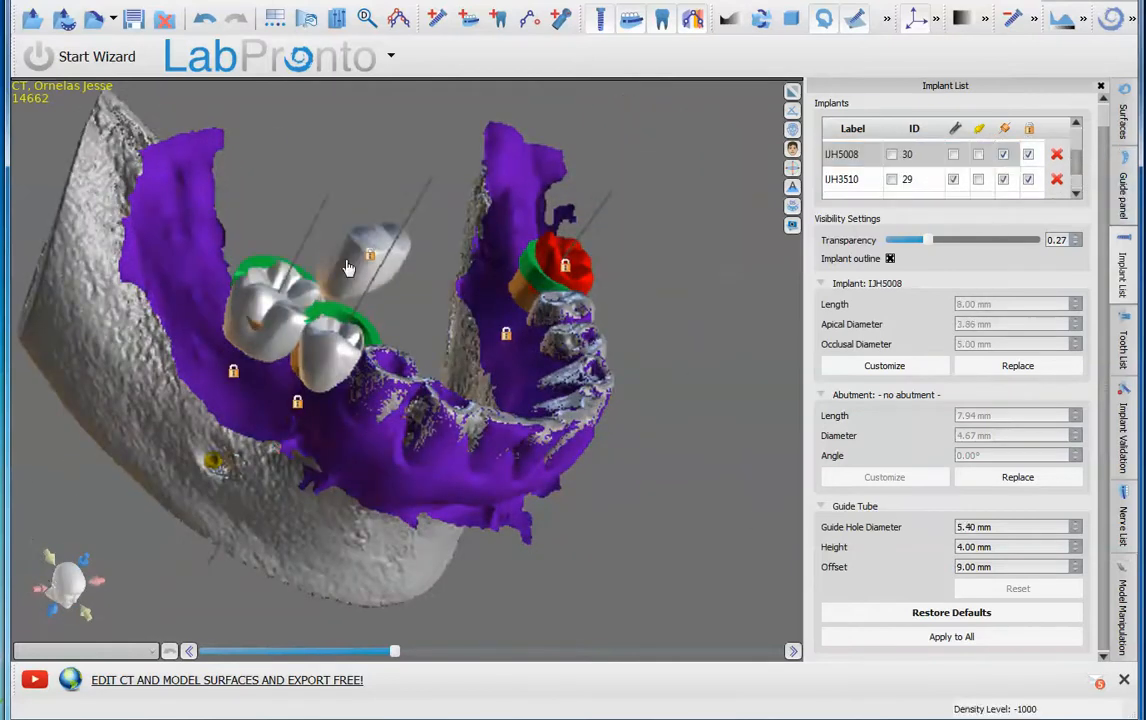
Step: Enable visibility of the Left Mandibular First Molar and identify both right mandibular teeth by selecting them in turn
{"action": "left_click", "coordinate": [1131, 344]}
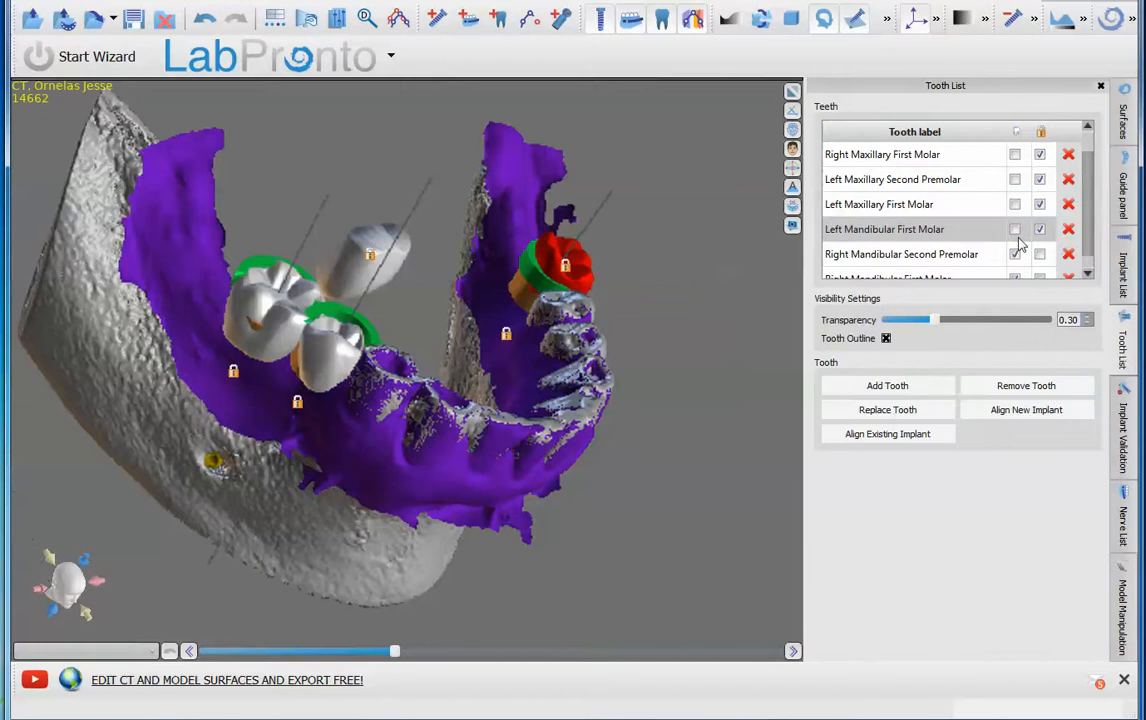
{"action": "left_click", "coordinate": [975, 256]}
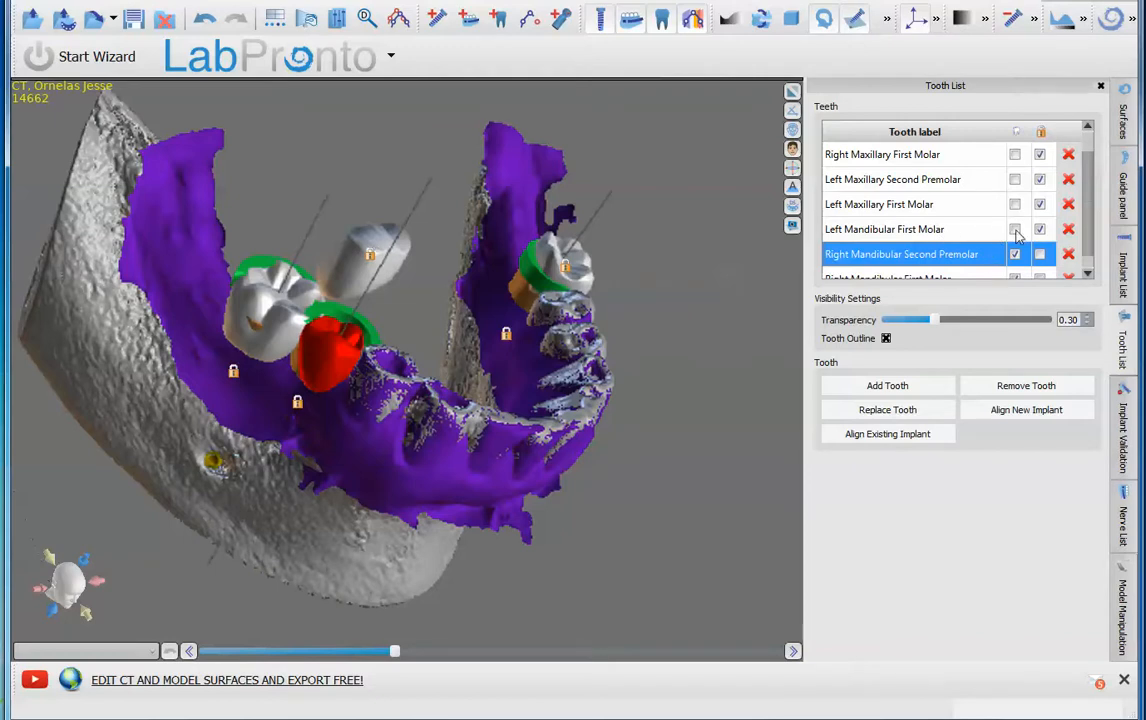
{"action": "left_click", "coordinate": [1015, 230]}
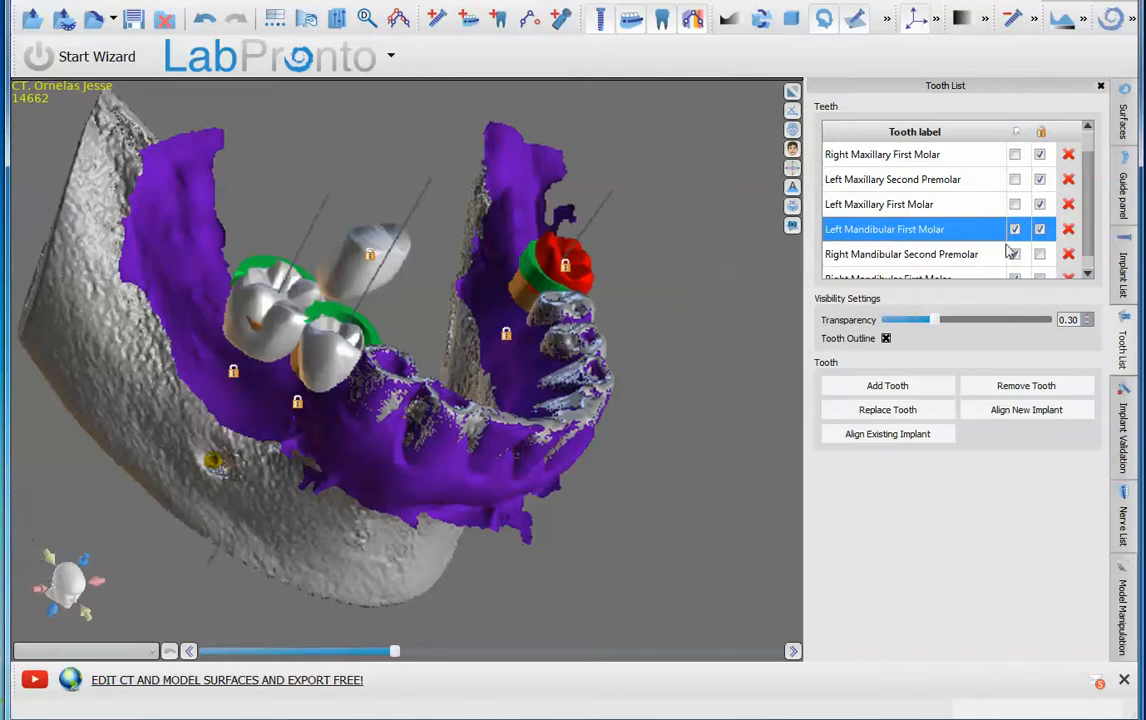
{"action": "scroll", "coordinate": [1010, 253], "scroll_direction": "down", "scroll_amount": 1}
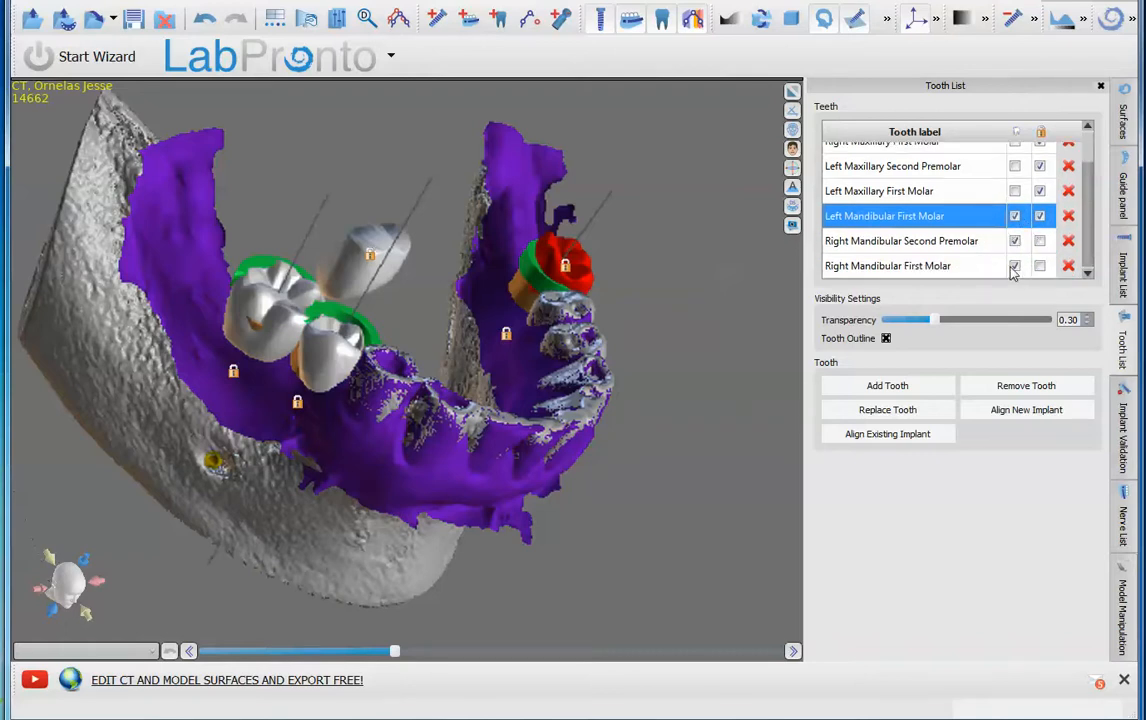
{"action": "left_click", "coordinate": [972, 241]}
{"action": "left_click", "coordinate": [967, 265]}
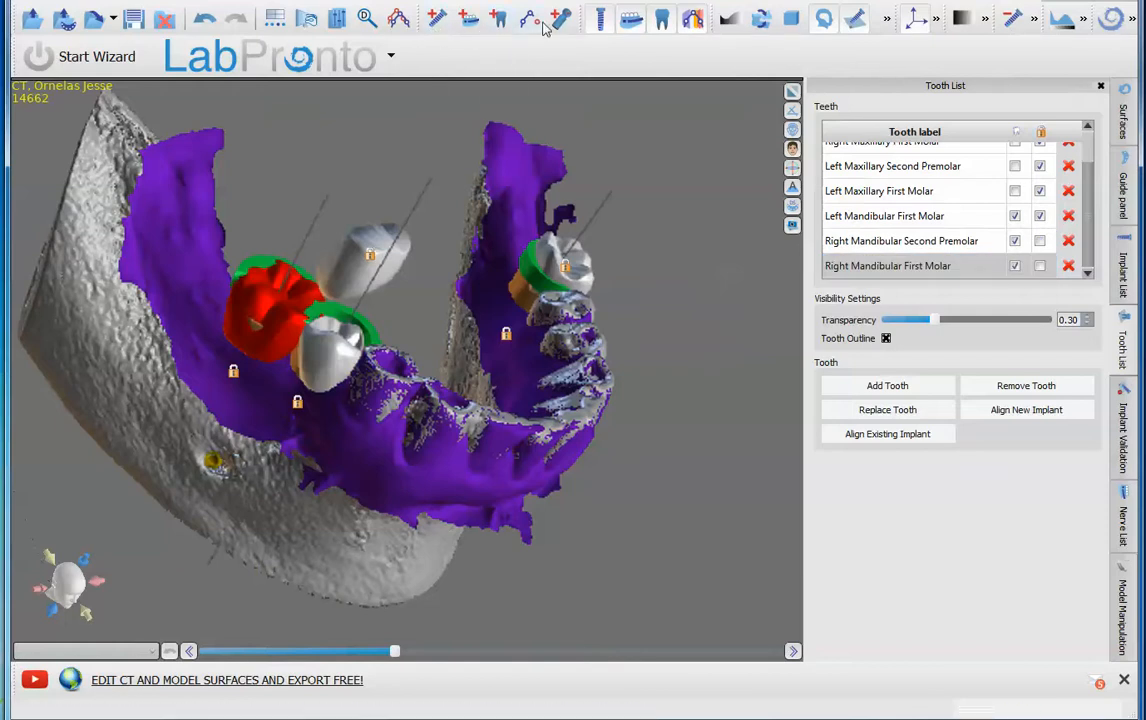
Step: Toggle the display of all virtual teeth off and on, and hide the maxillary teeth individually
{"action": "left_click", "coordinate": [660, 22]}
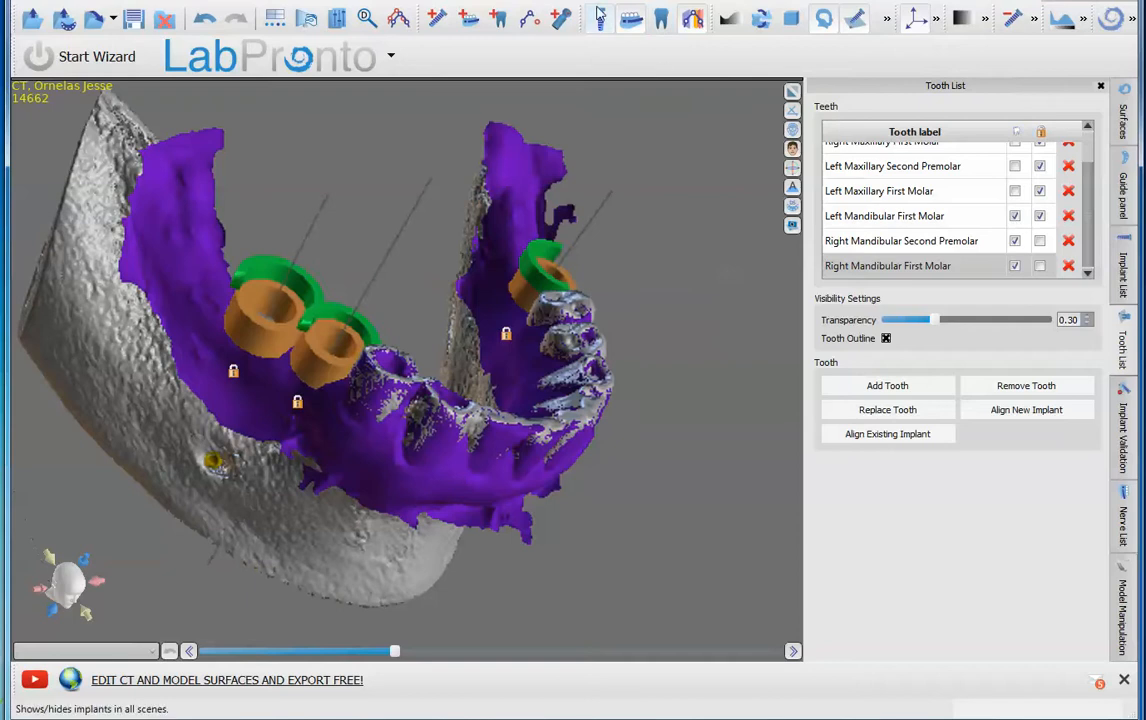
{"action": "left_click", "coordinate": [662, 22]}
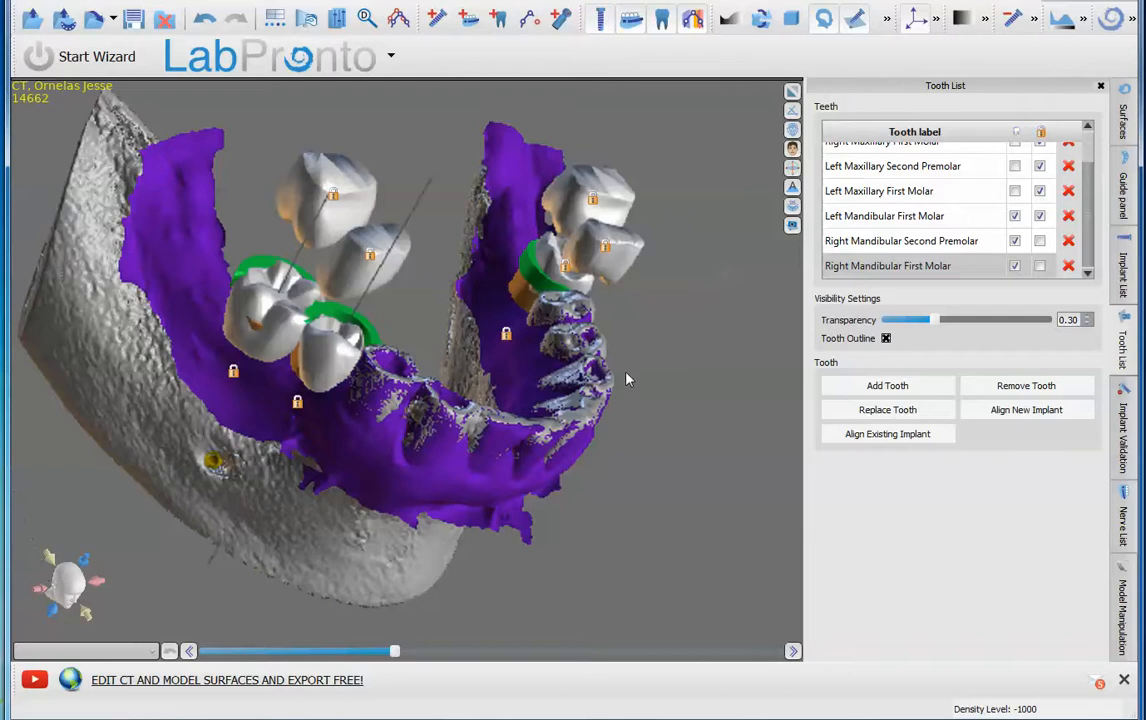
{"action": "left_click_drag", "start_coordinate": [555, 376], "coordinate": [458, 332]}
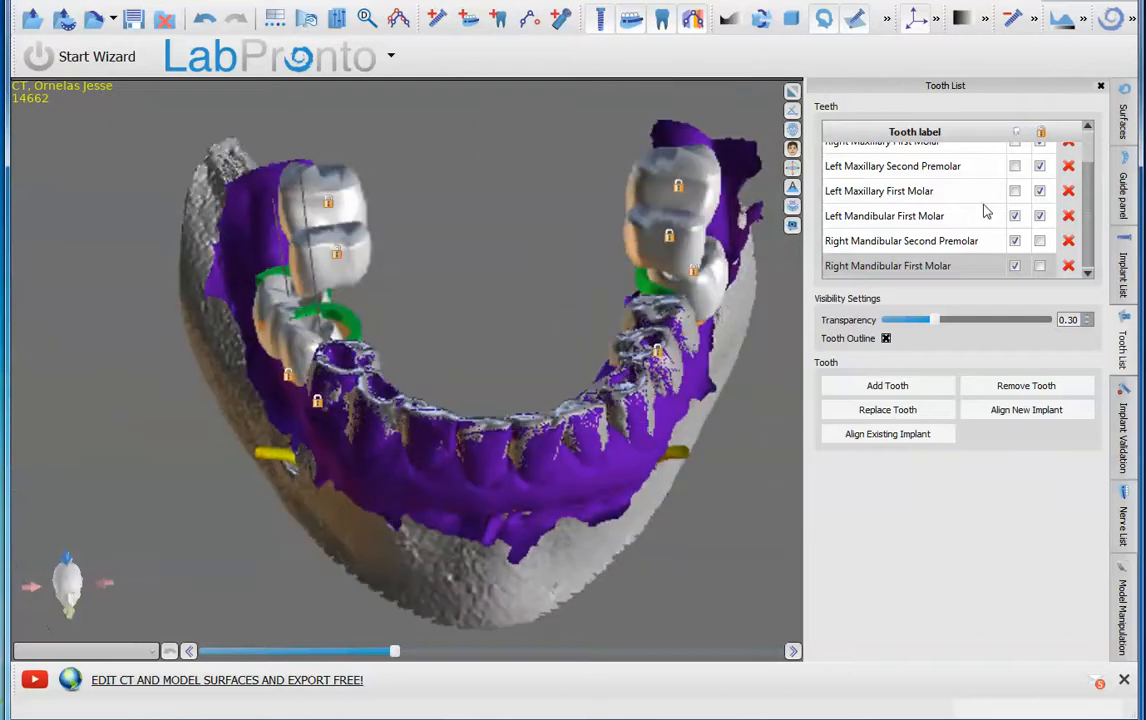
{"action": "left_click", "coordinate": [1015, 131]}
{"action": "left_click", "coordinate": [1015, 131]}
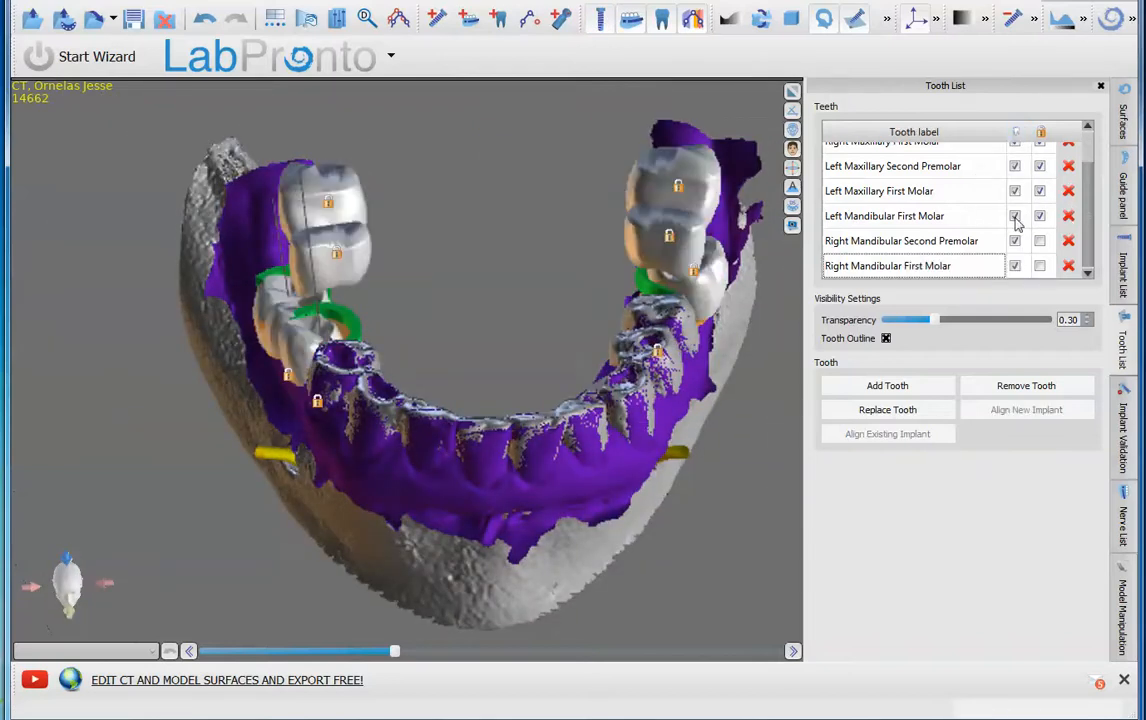
{"action": "scroll", "coordinate": [1015, 222], "scroll_direction": "up", "scroll_amount": 2}
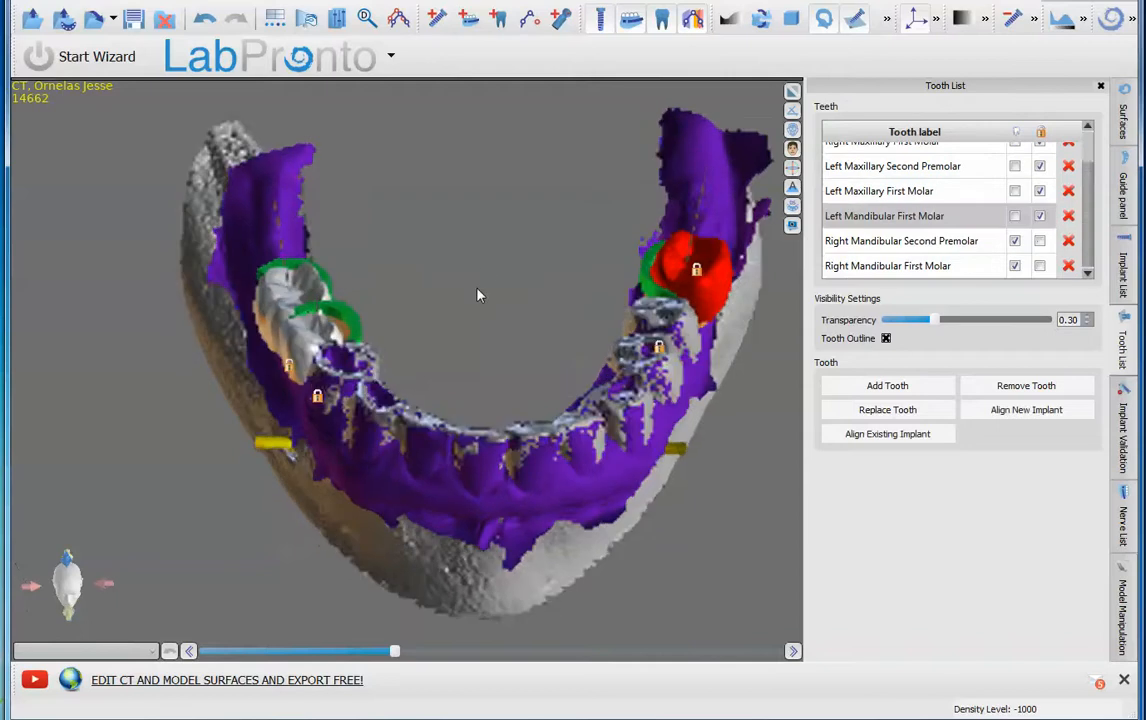
Step: Reduce the transparency of the virtual teeth to 0.03, with the right mandibular second premolar and first molar selected in turn
{"action": "left_click_drag", "start_coordinate": [426, 257], "coordinate": [323, 316]}
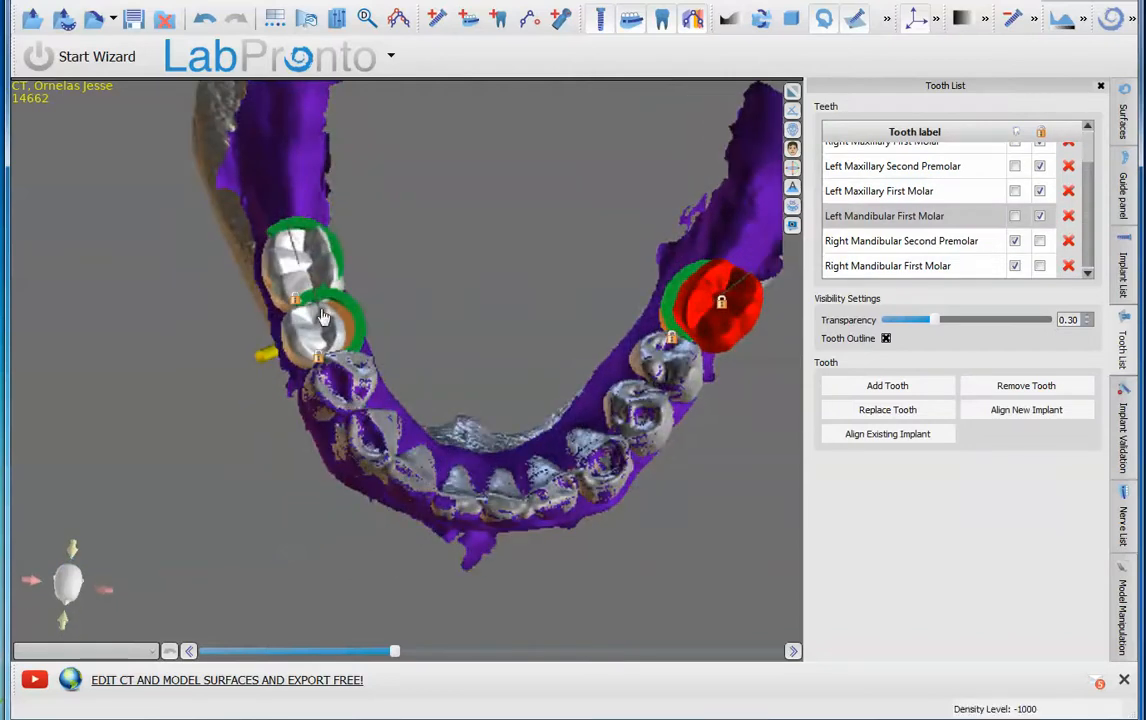
{"action": "left_click", "coordinate": [950, 242]}
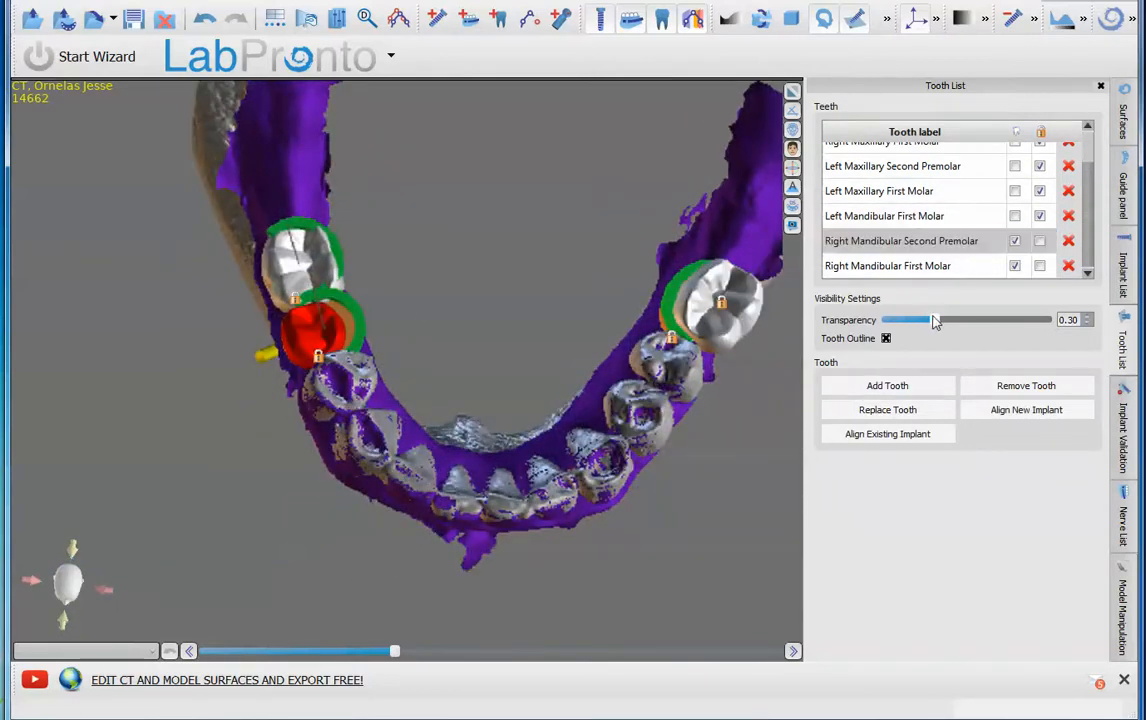
{"action": "left_click_drag", "start_coordinate": [935, 321], "coordinate": [913, 320]}
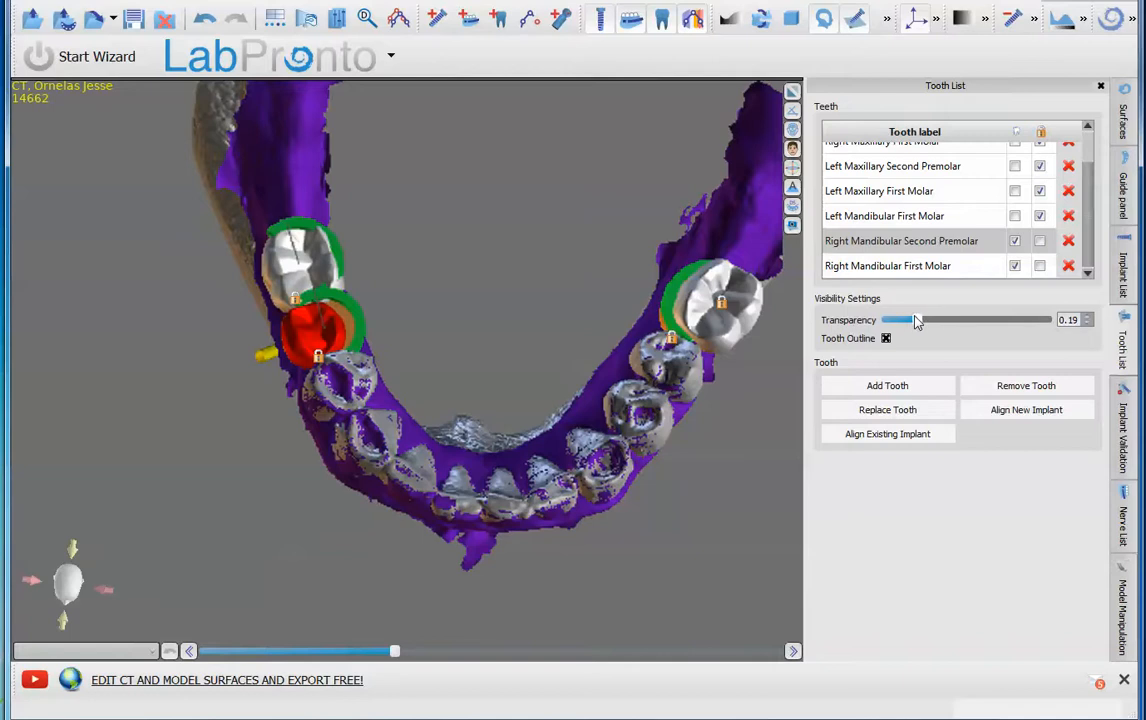
{"action": "left_click", "coordinate": [926, 264]}
{"action": "left_click_drag", "start_coordinate": [911, 320], "coordinate": [889, 320]}
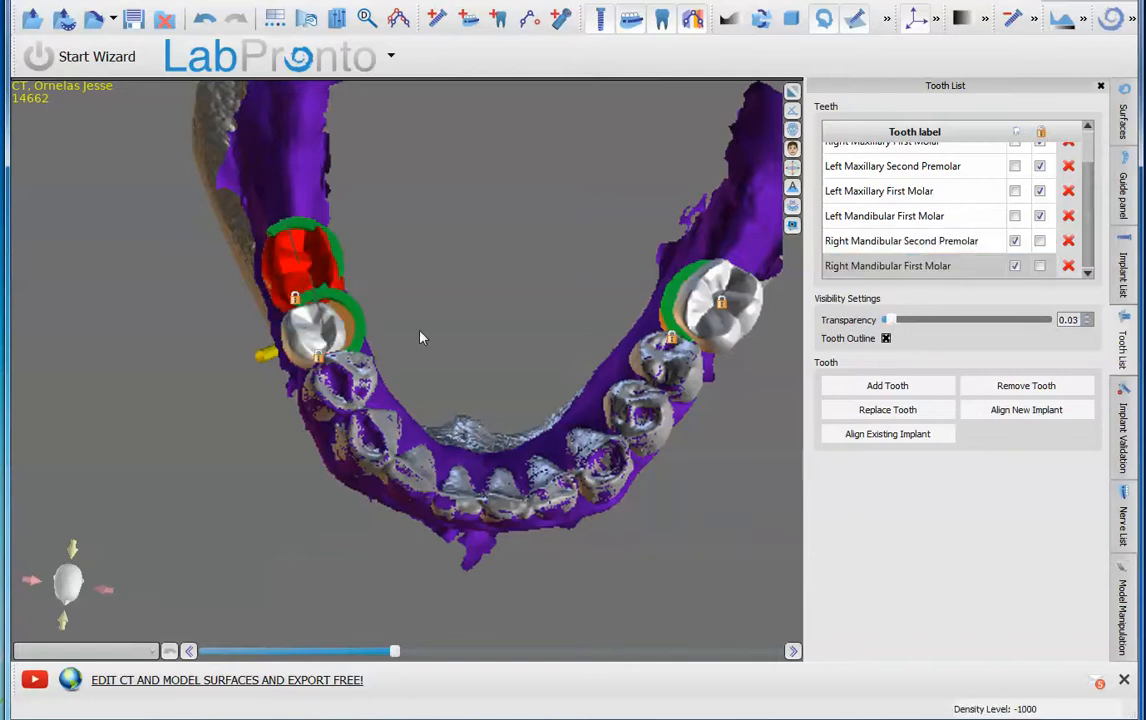
Step: Show the guide tubes of all implants and inspect them from above the lower arch
{"action": "left_click_drag", "start_coordinate": [422, 336], "coordinate": [604, 189]}
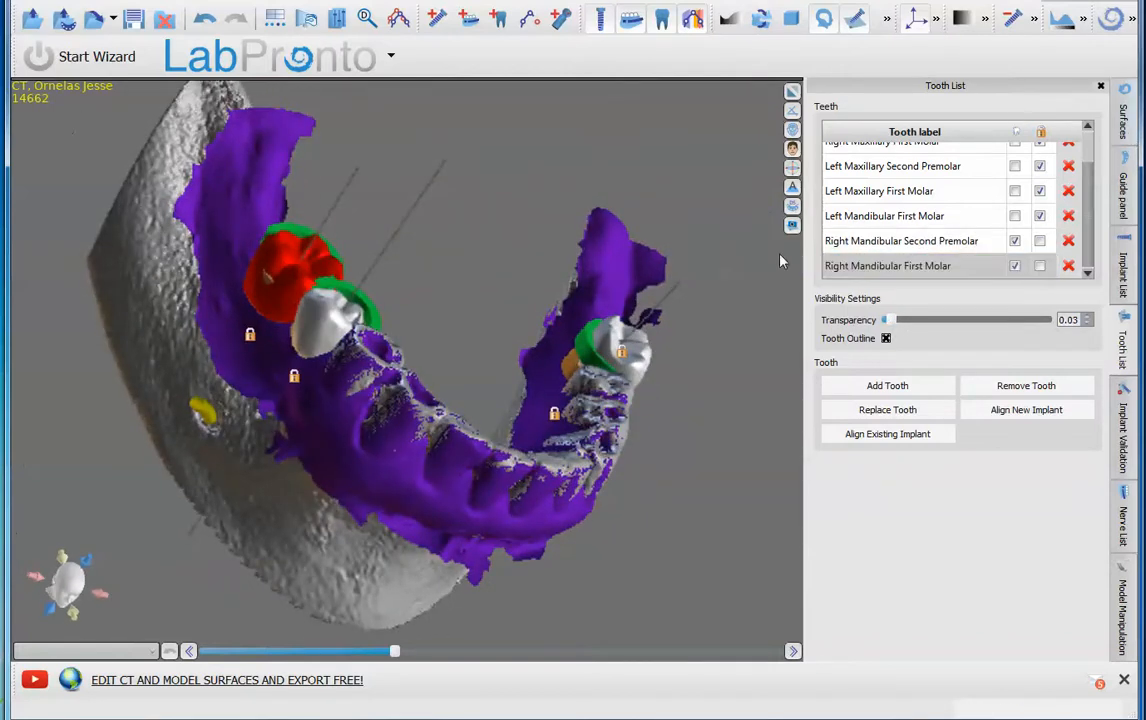
{"action": "left_click_drag", "start_coordinate": [697, 227], "coordinate": [176, 427]}
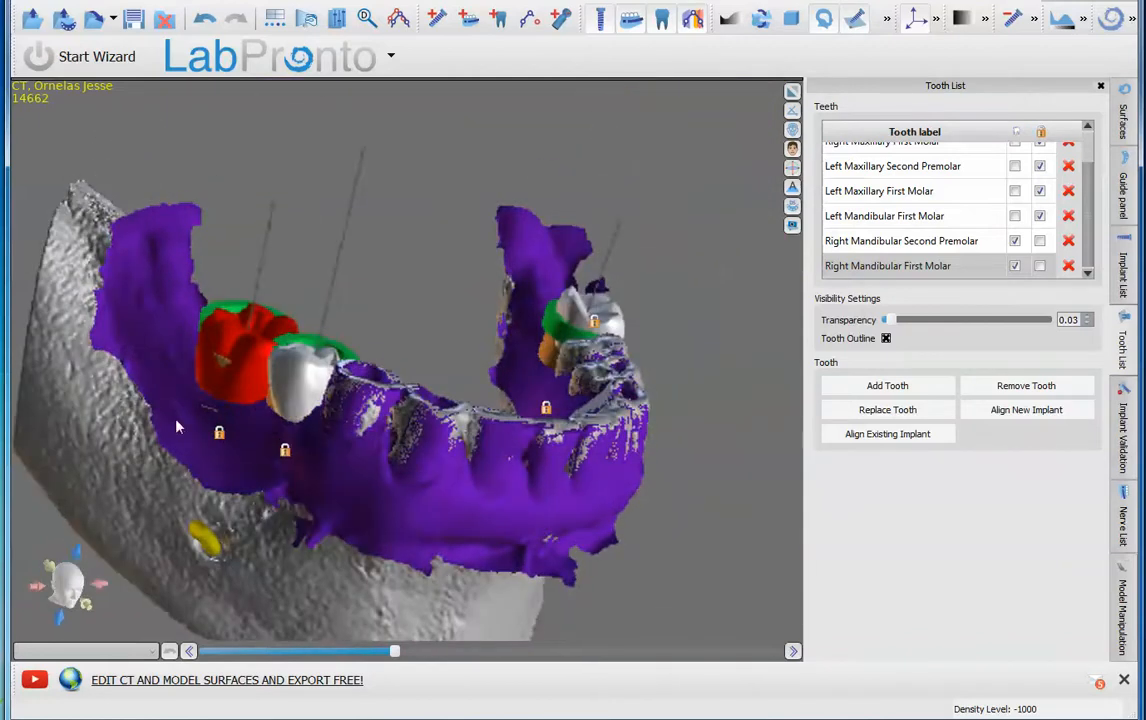
{"action": "left_click_drag", "start_coordinate": [430, 294], "coordinate": [622, 223]}
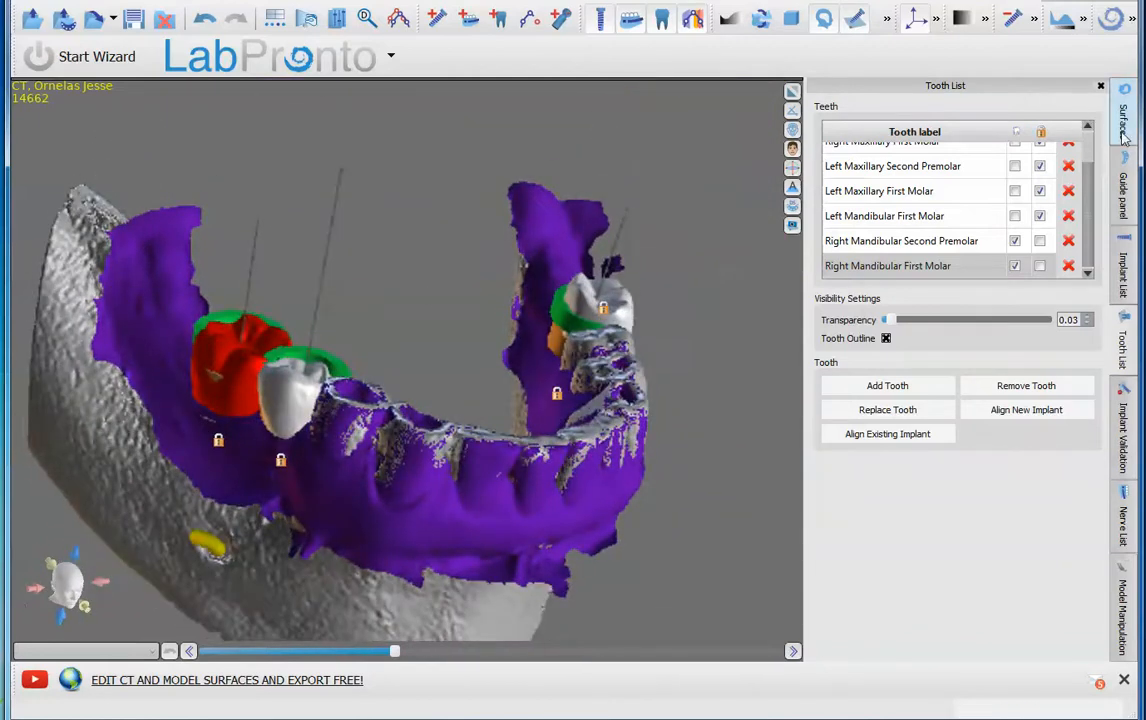
{"action": "left_click", "coordinate": [1128, 262]}
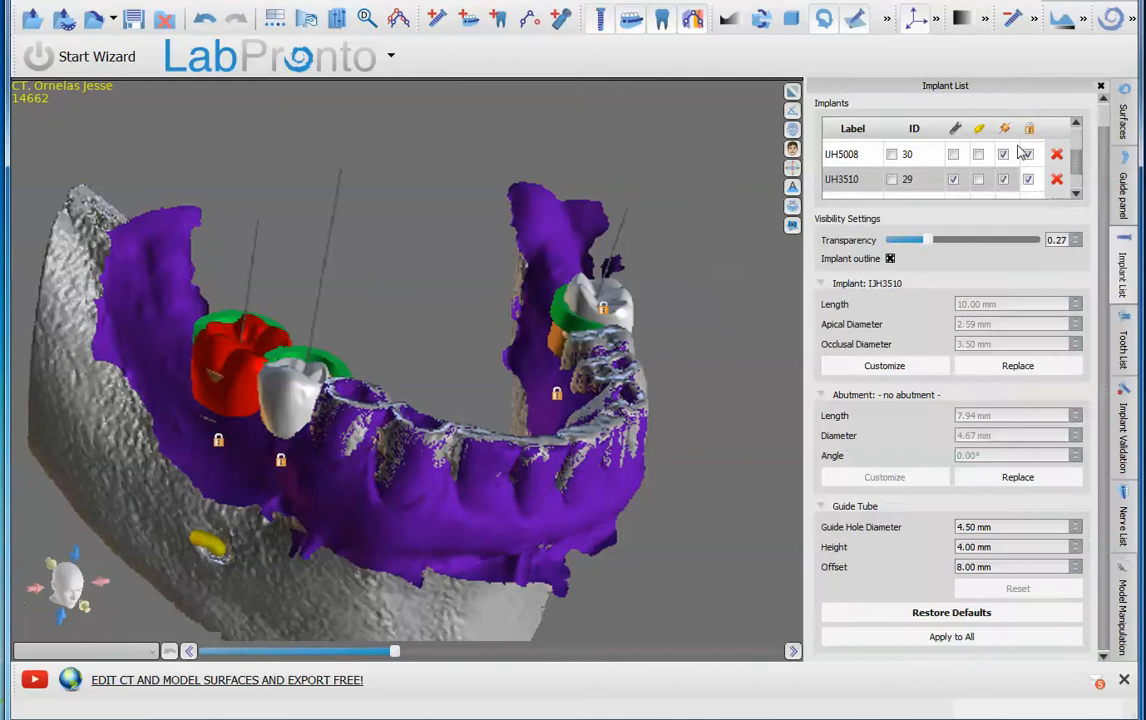
{"action": "left_click_drag", "start_coordinate": [1078, 164], "coordinate": [1078, 126]}
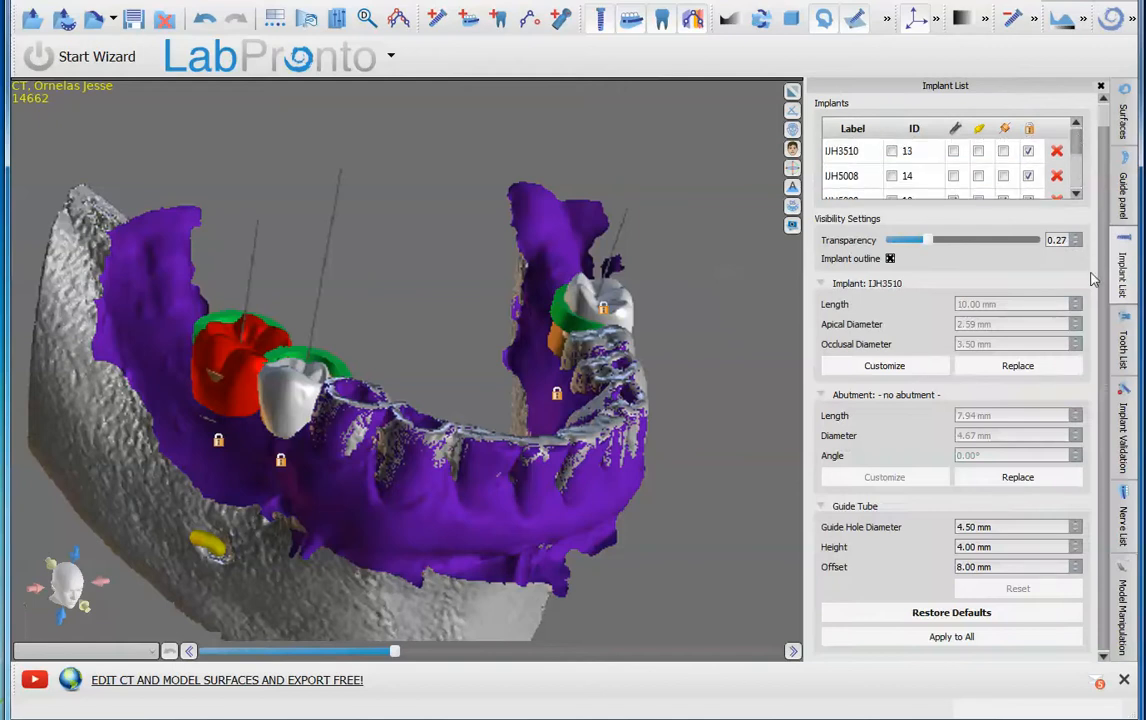
{"action": "left_click", "coordinate": [1005, 129]}
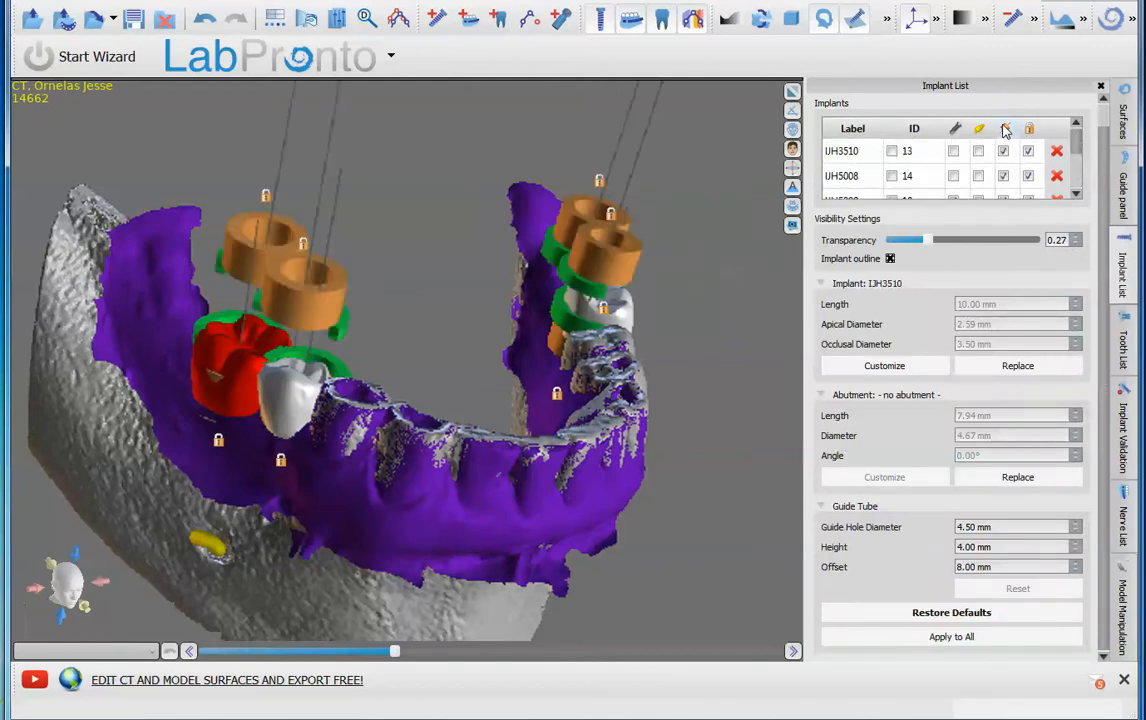
{"action": "left_click_drag", "start_coordinate": [414, 329], "coordinate": [338, 520]}
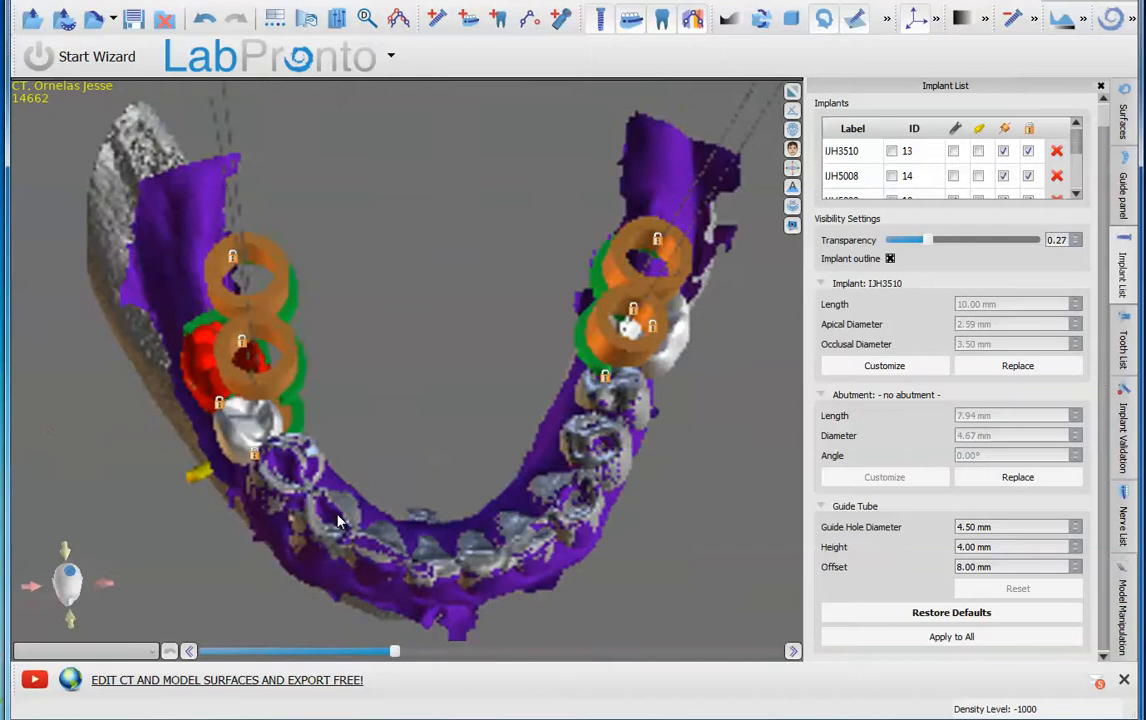
Step: Set the drill kit for the implant guide tubes to Blue Sky Bio Pilot Kit
{"action": "left_click", "coordinate": [1122, 190]}
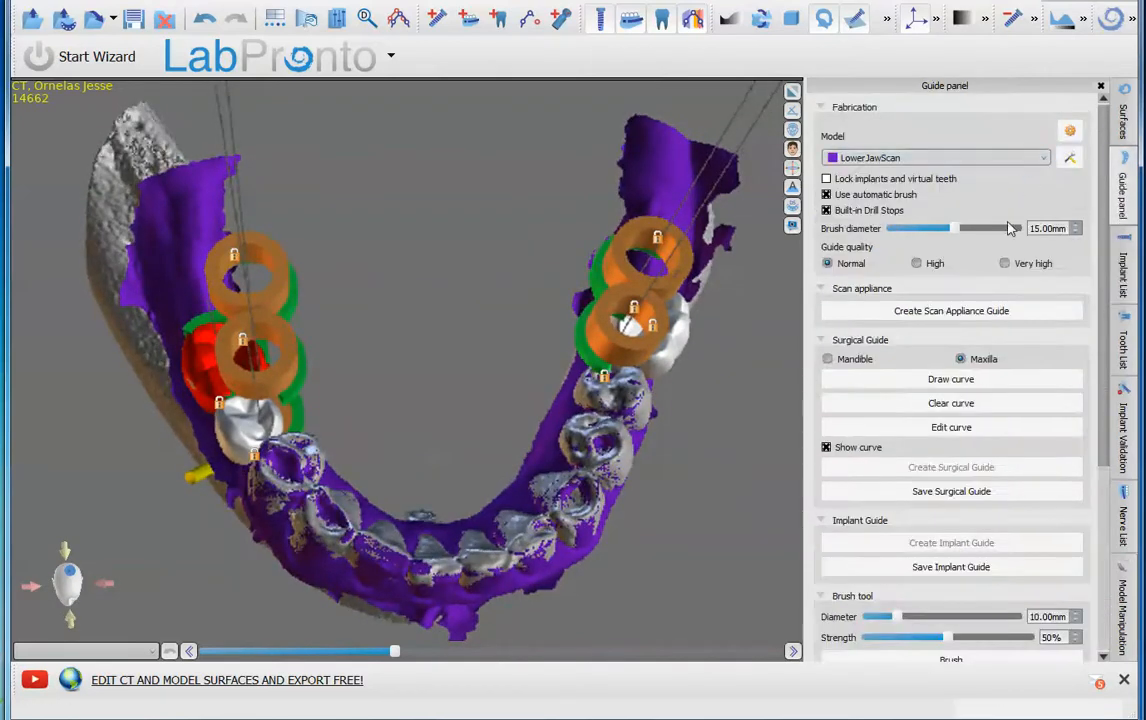
{"action": "left_click", "coordinate": [1122, 268]}
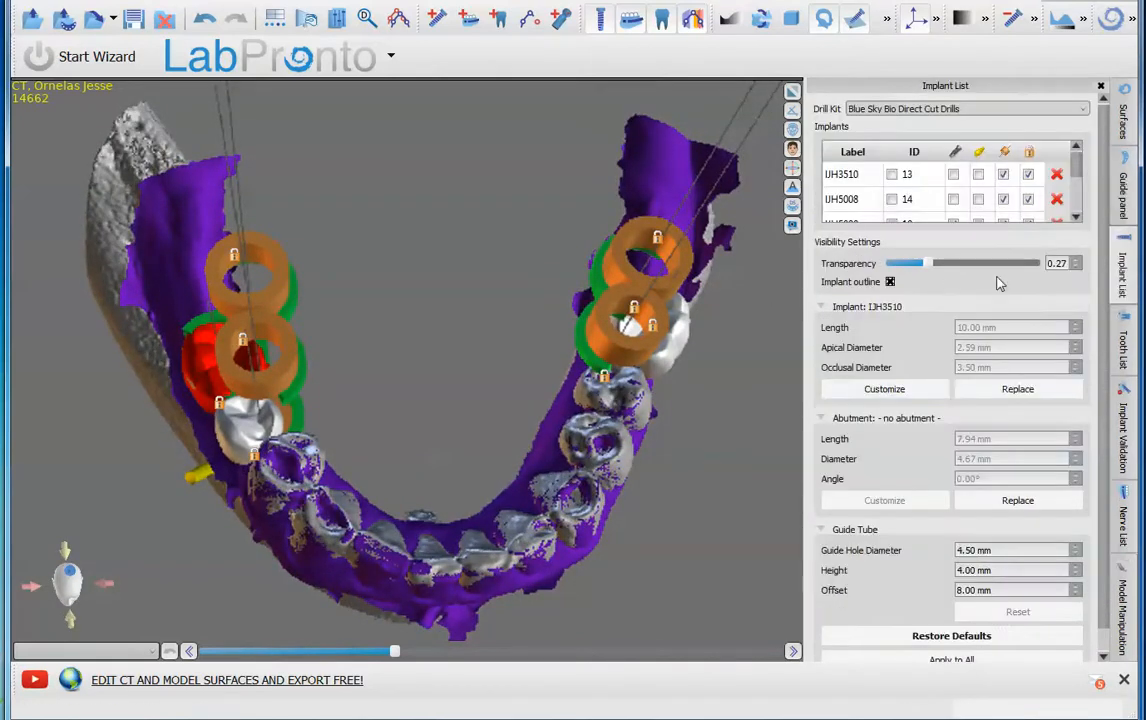
{"action": "left_click", "coordinate": [931, 110]}
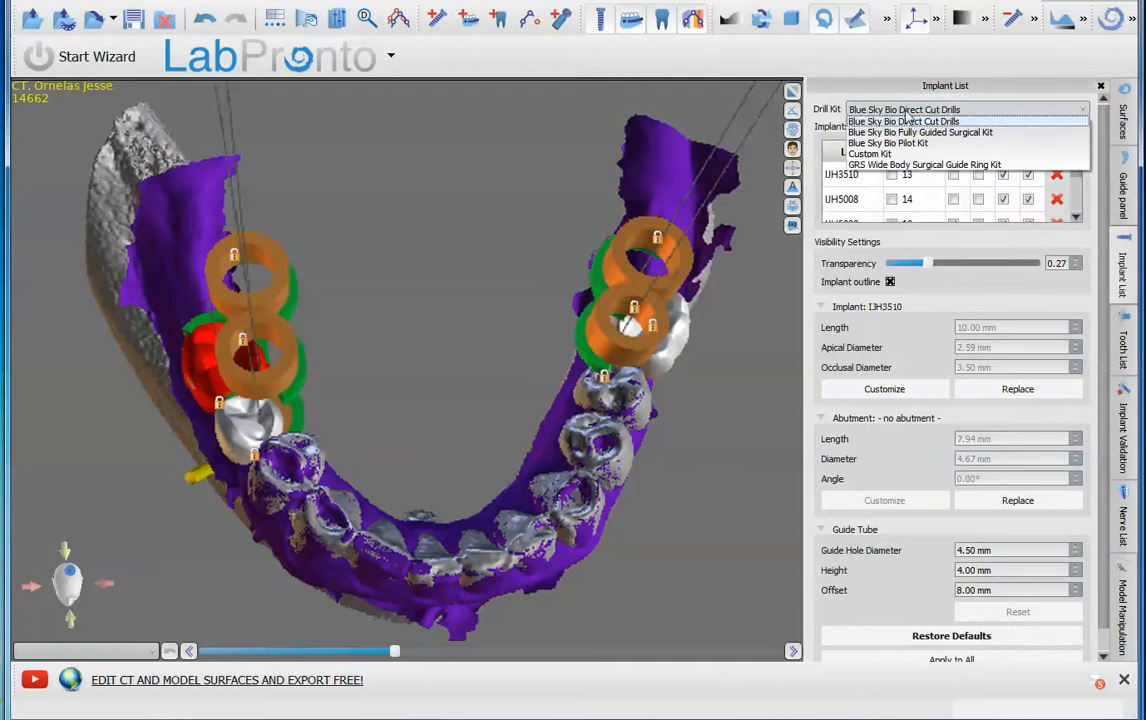
{"action": "left_click", "coordinate": [930, 143]}
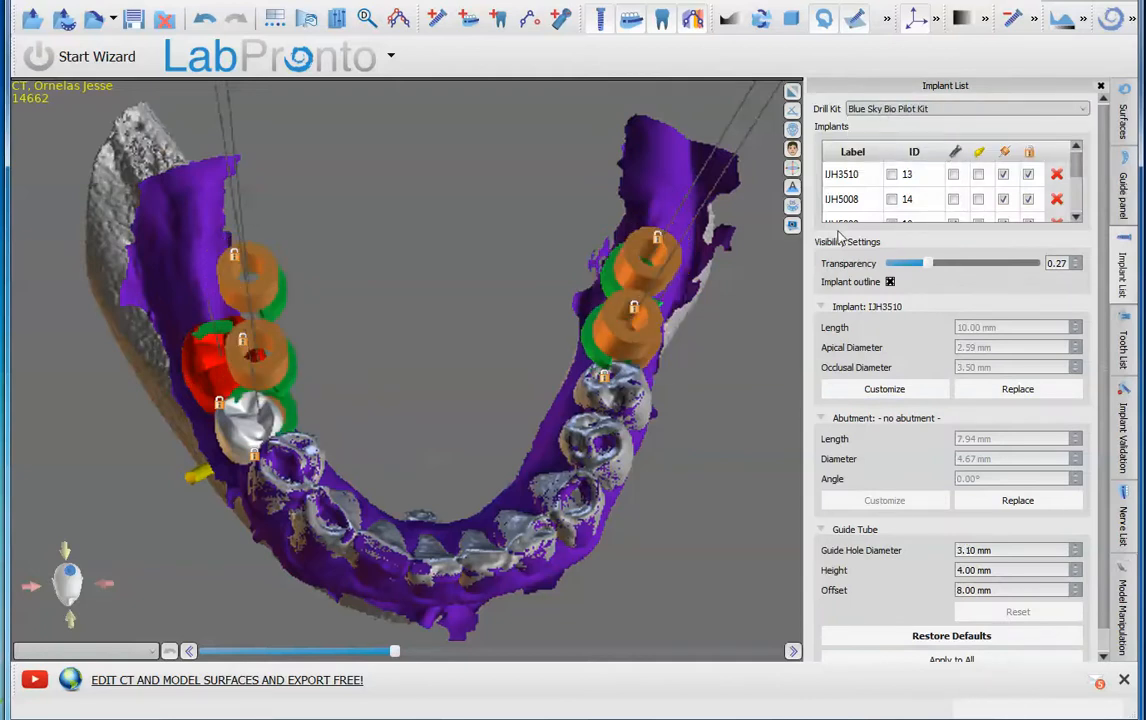
Step: Keep Blue Sky Bio Pilot Kit as the drill kit and inspect the guide tubes around the lower arch
{"action": "left_click_drag", "start_coordinate": [459, 398], "coordinate": [760, 320]}
{"action": "left_click", "coordinate": [983, 110]}
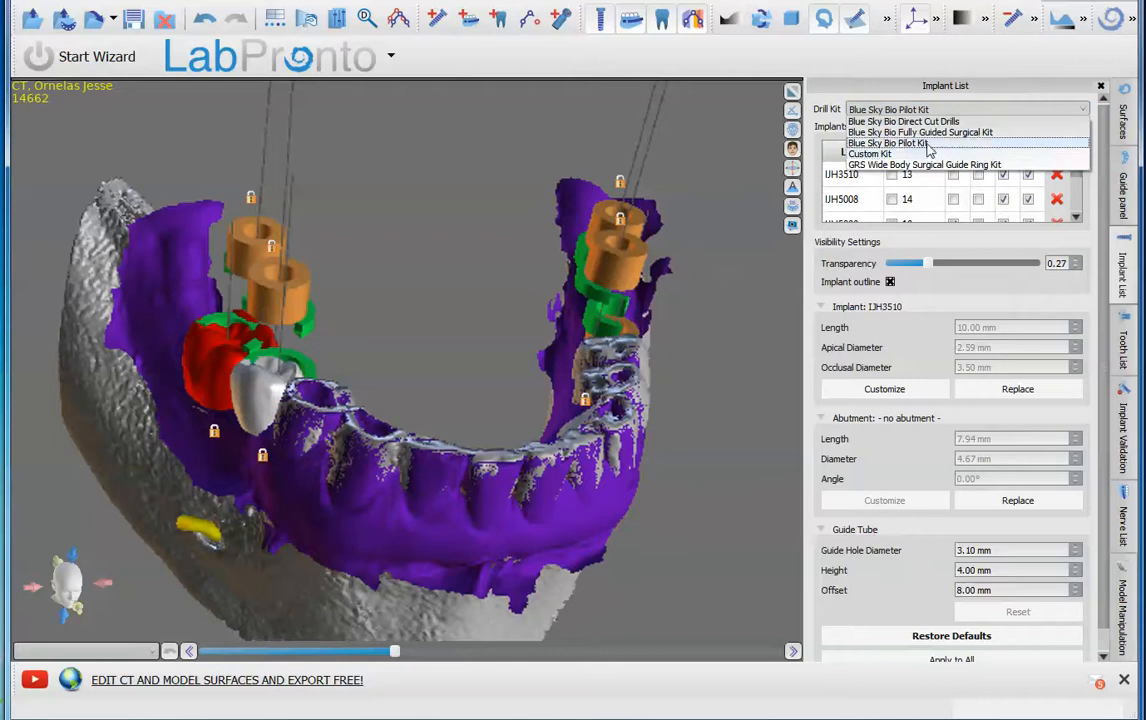
{"action": "left_click", "coordinate": [929, 144]}
{"action": "left_click_drag", "start_coordinate": [420, 360], "coordinate": [289, 435]}
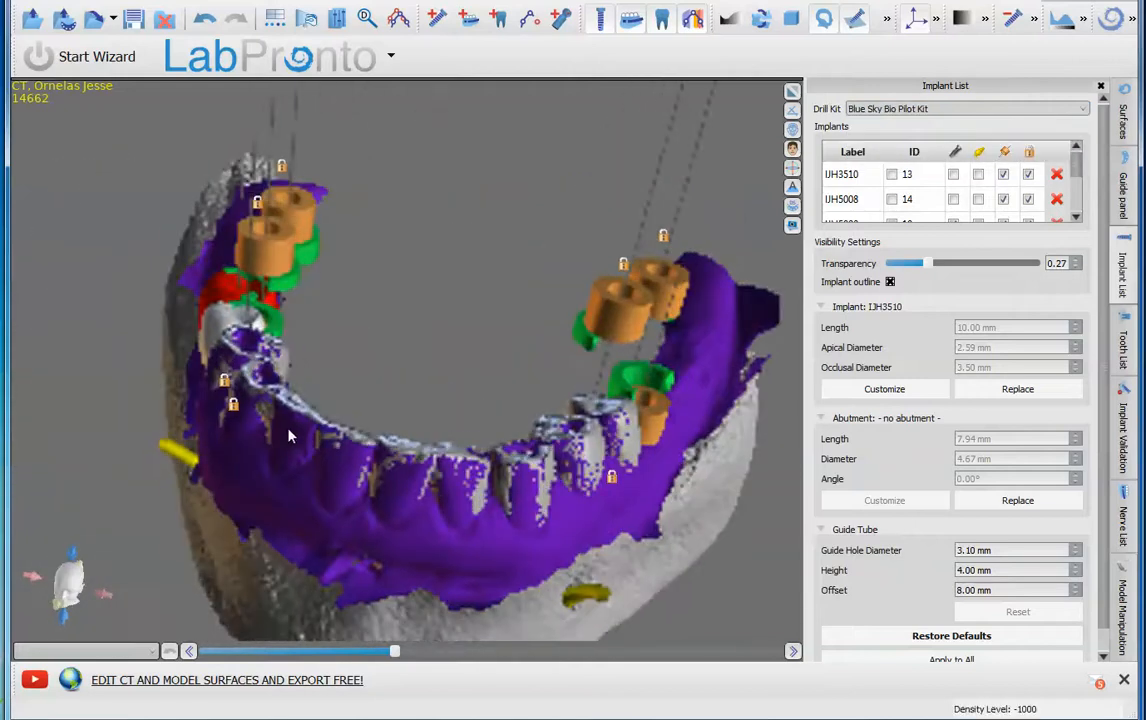
{"action": "left_click_drag", "start_coordinate": [379, 416], "coordinate": [232, 424]}
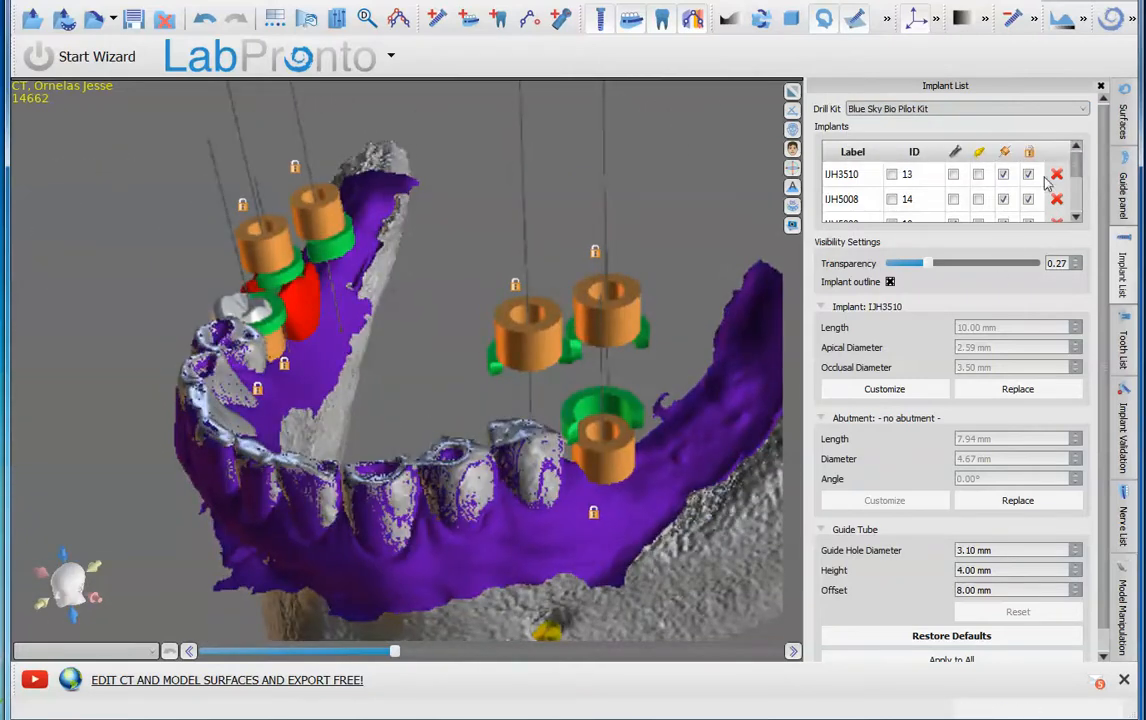
Step: Show the implant bodies of all planned implants and check the entries down the implant list
{"action": "left_click_drag", "start_coordinate": [1075, 171], "coordinate": [1077, 236]}
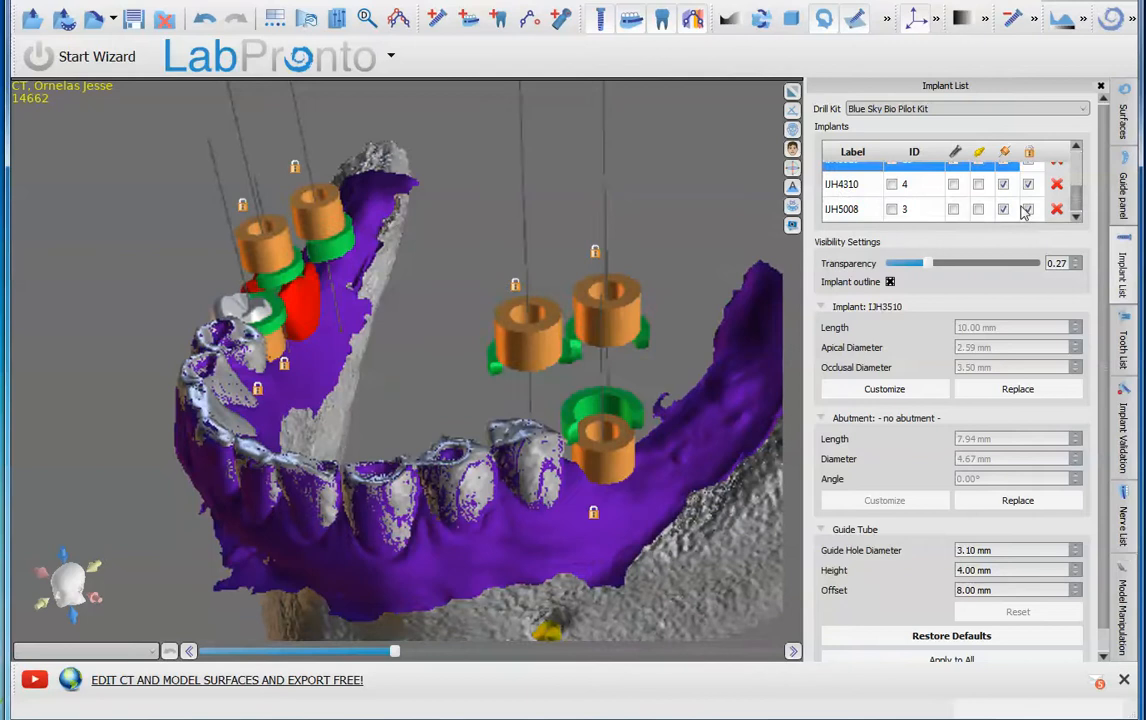
{"action": "left_click", "coordinate": [952, 151]}
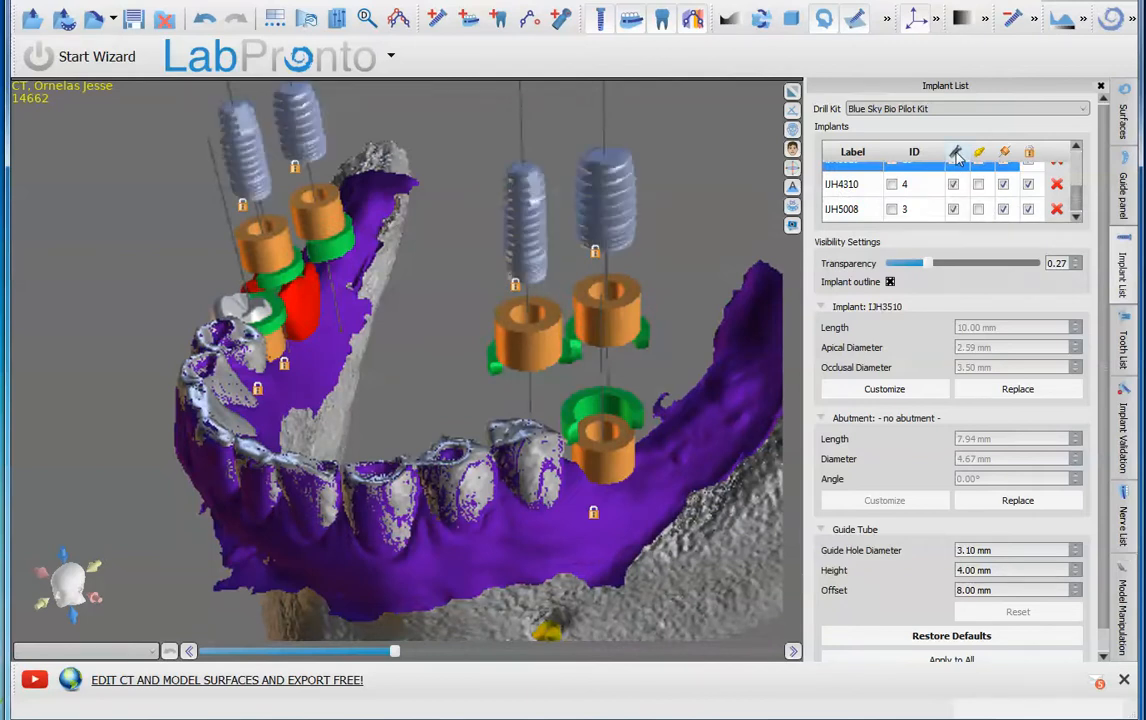
{"action": "left_click_drag", "start_coordinate": [1077, 203], "coordinate": [1077, 183]}
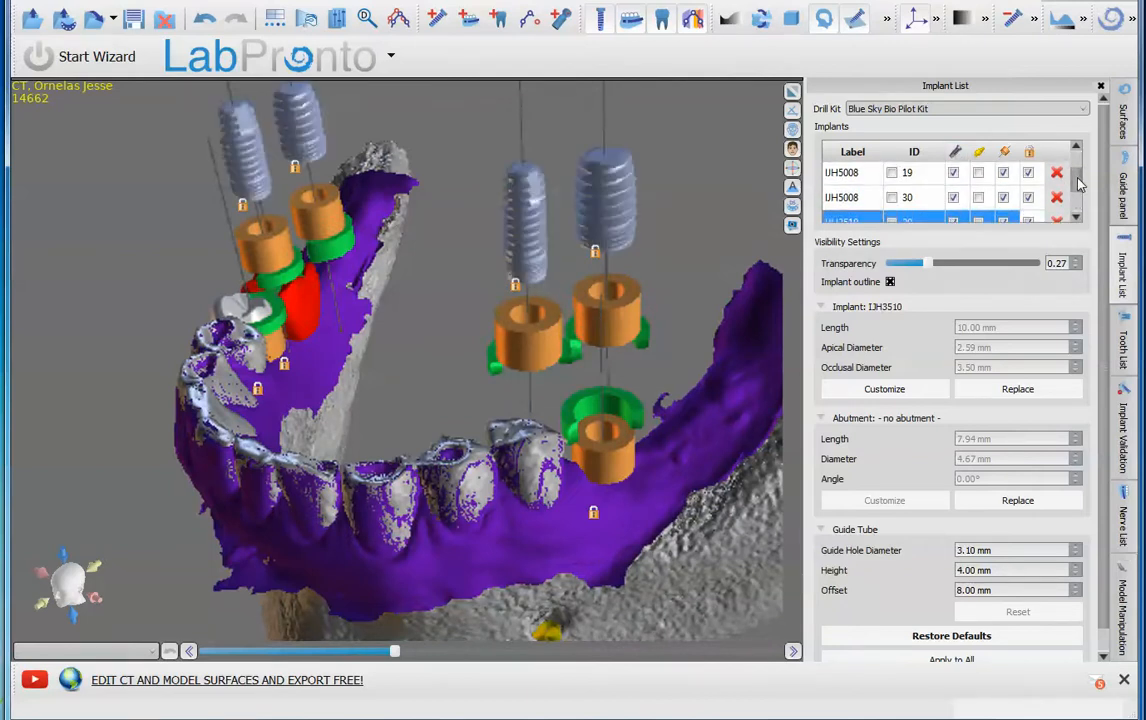
{"action": "scroll", "coordinate": [1078, 183], "scroll_direction": "down", "scroll_amount": 1}
{"action": "left_click", "coordinate": [858, 183]}
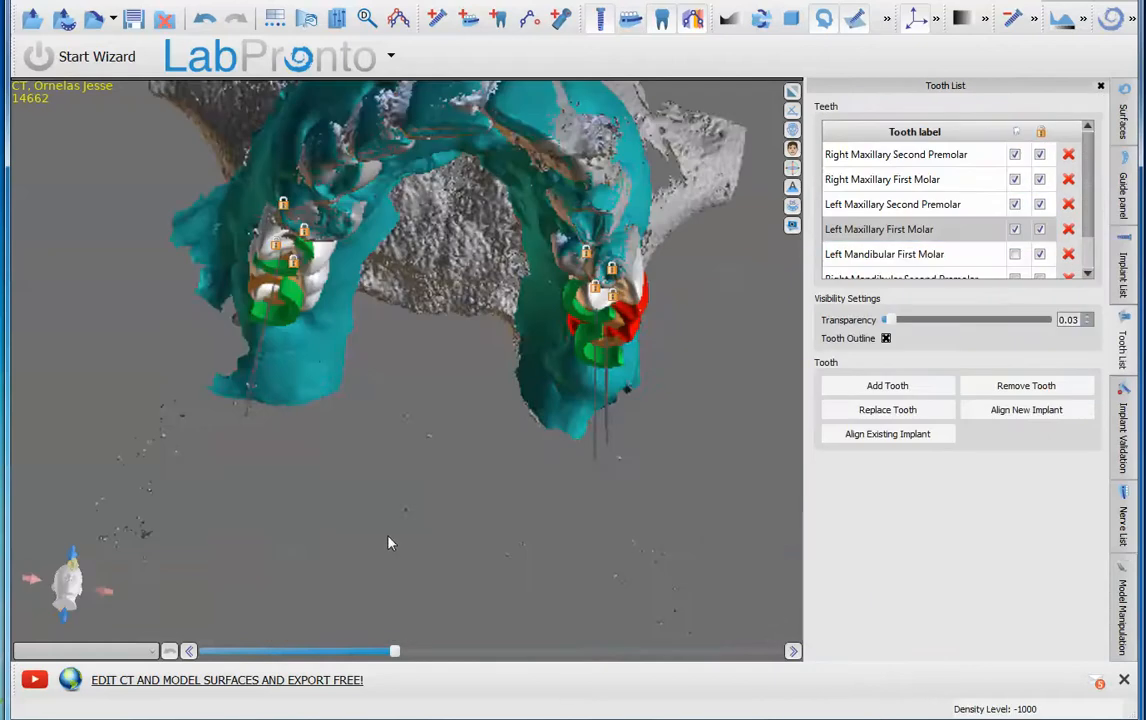
Step: Inspect the upper-arch guide tubes and virtual teeth from the occlusal side
{"action": "left_click_drag", "start_coordinate": [391, 540], "coordinate": [370, 340]}
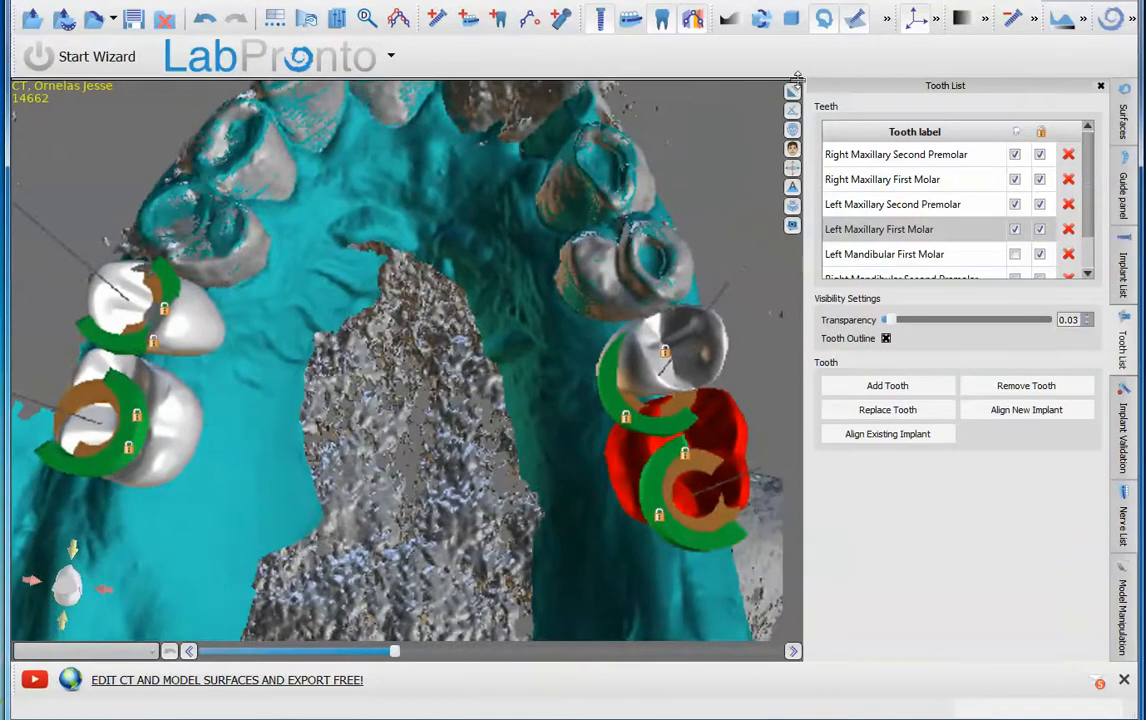
{"action": "left_click_drag", "start_coordinate": [565, 325], "coordinate": [681, 357]}
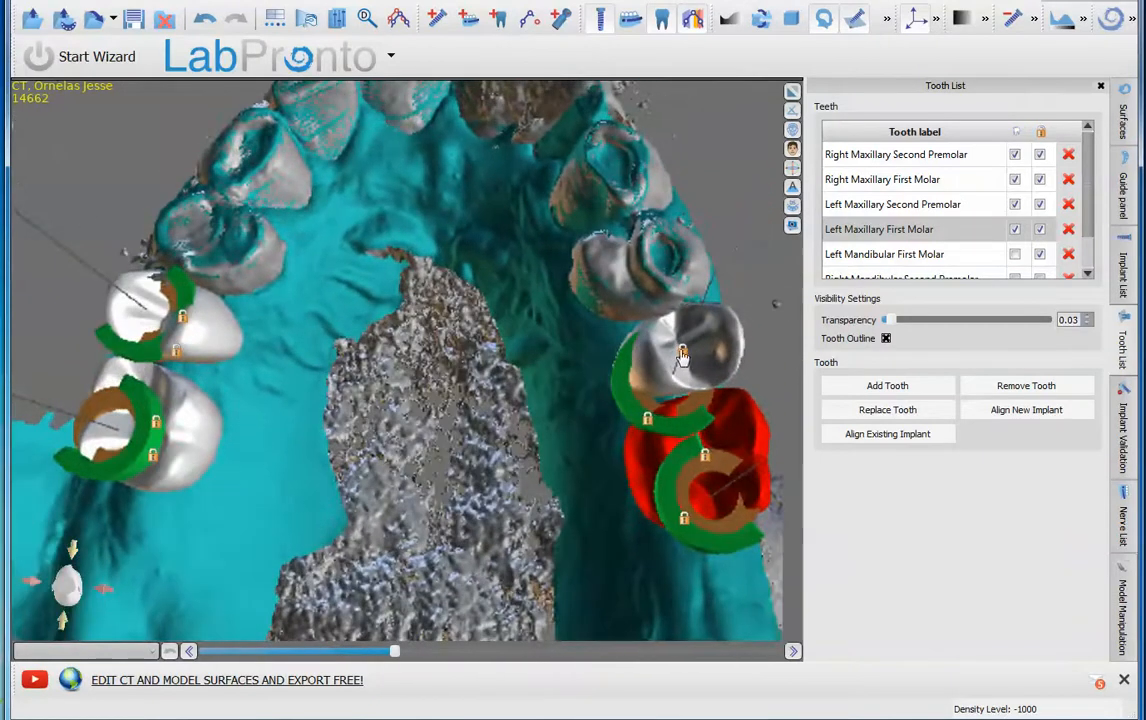
{"action": "left_click_drag", "start_coordinate": [422, 420], "coordinate": [222, 455]}
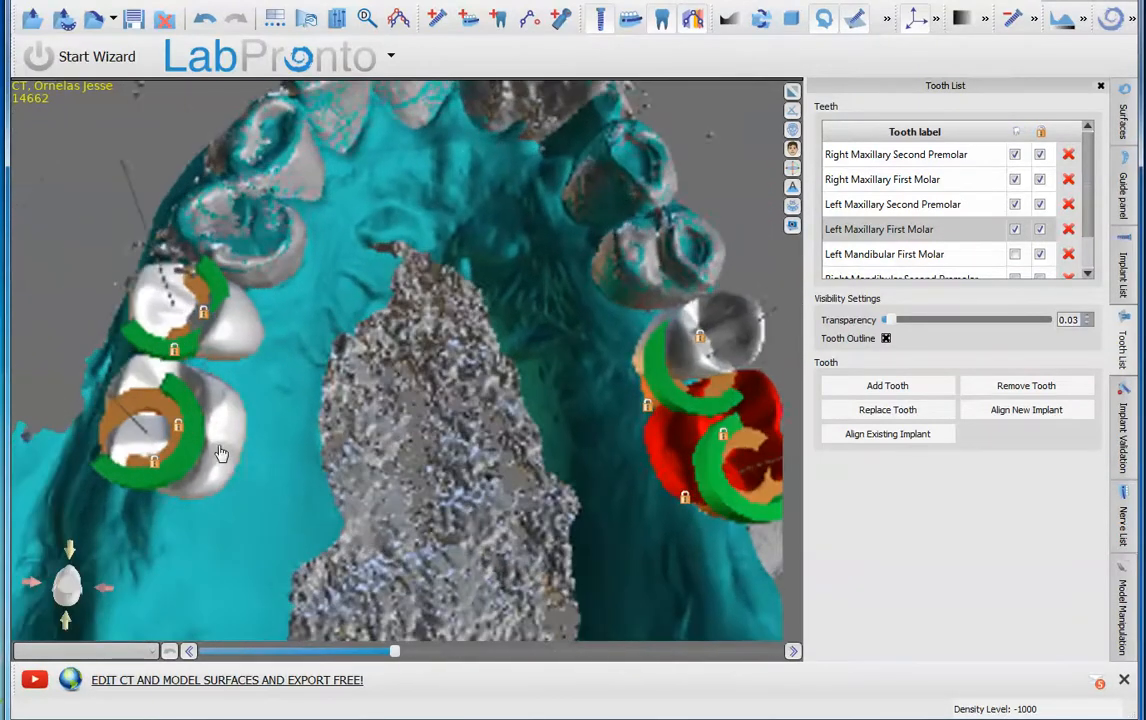
Step: Return to the multi-view layout, enlarge the panoramic image, select the implant at position 13 and unlock all implants
{"action": "left_click", "coordinate": [792, 110]}
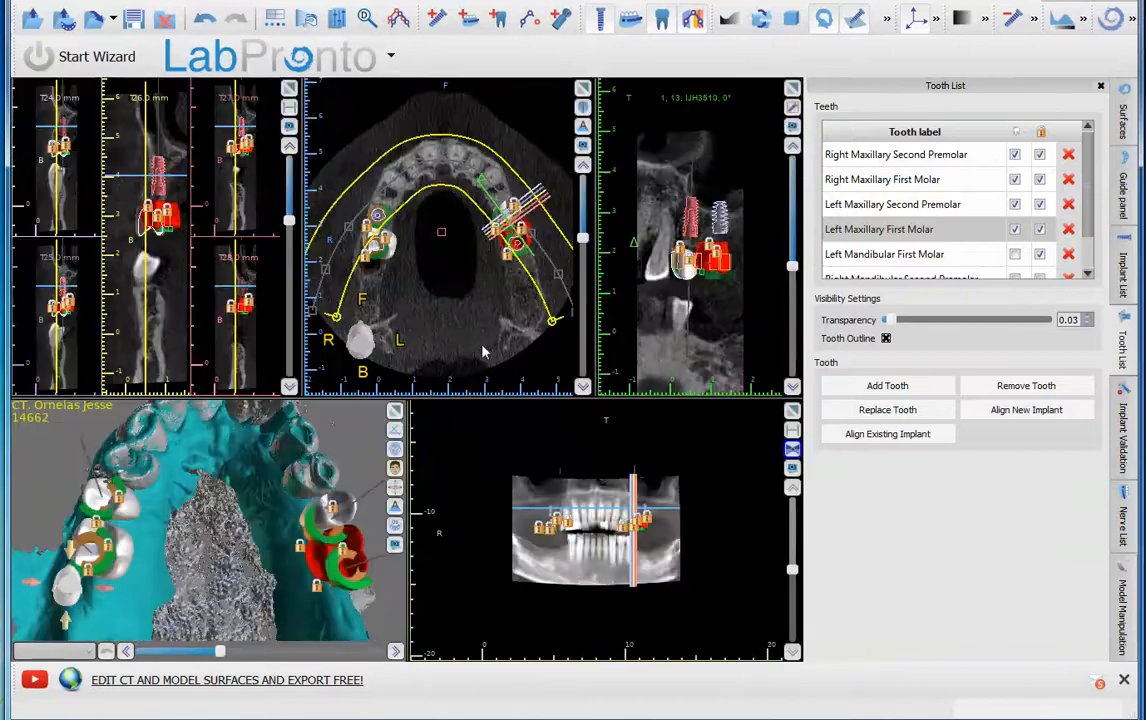
{"action": "left_click_drag", "start_coordinate": [243, 478], "coordinate": [234, 482]}
{"action": "right_click_drag", "start_coordinate": [690, 500], "coordinate": [717, 437]}
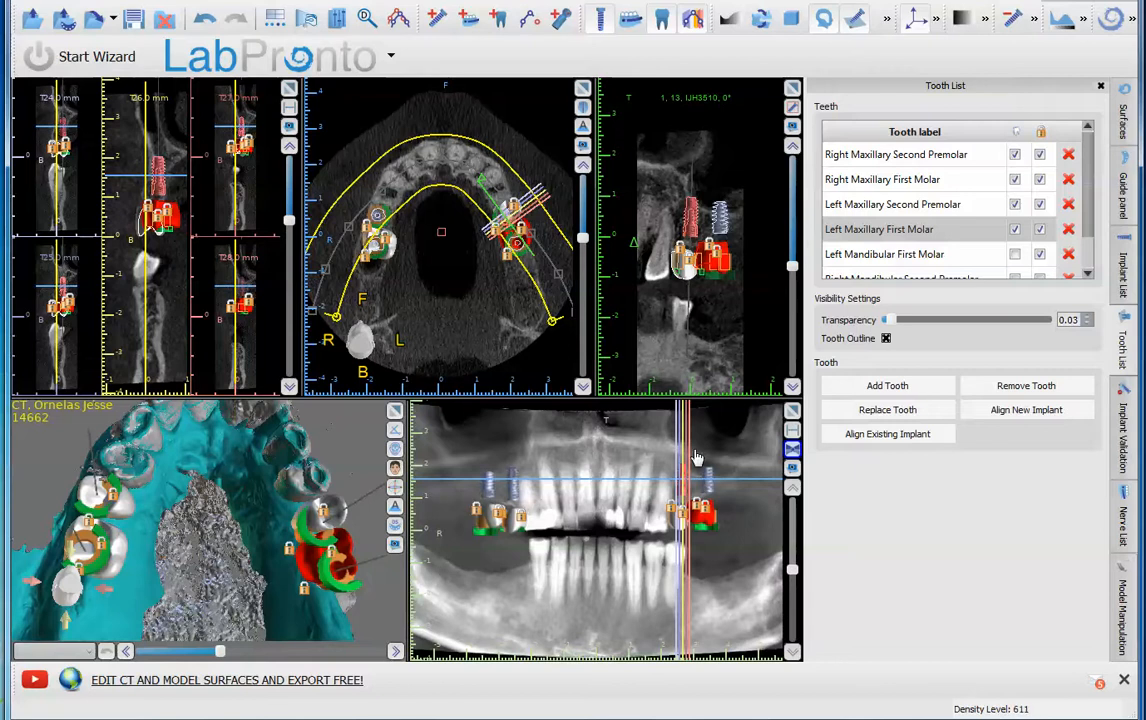
{"action": "left_click", "coordinate": [696, 217]}
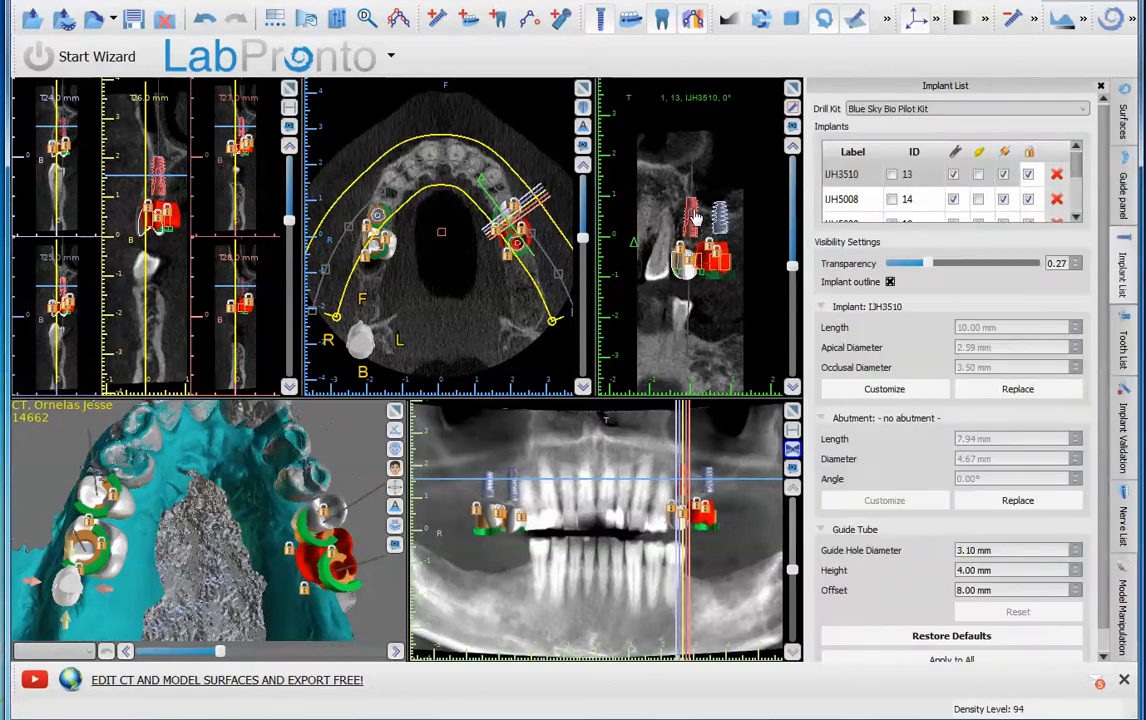
{"action": "left_click", "coordinate": [1028, 155]}
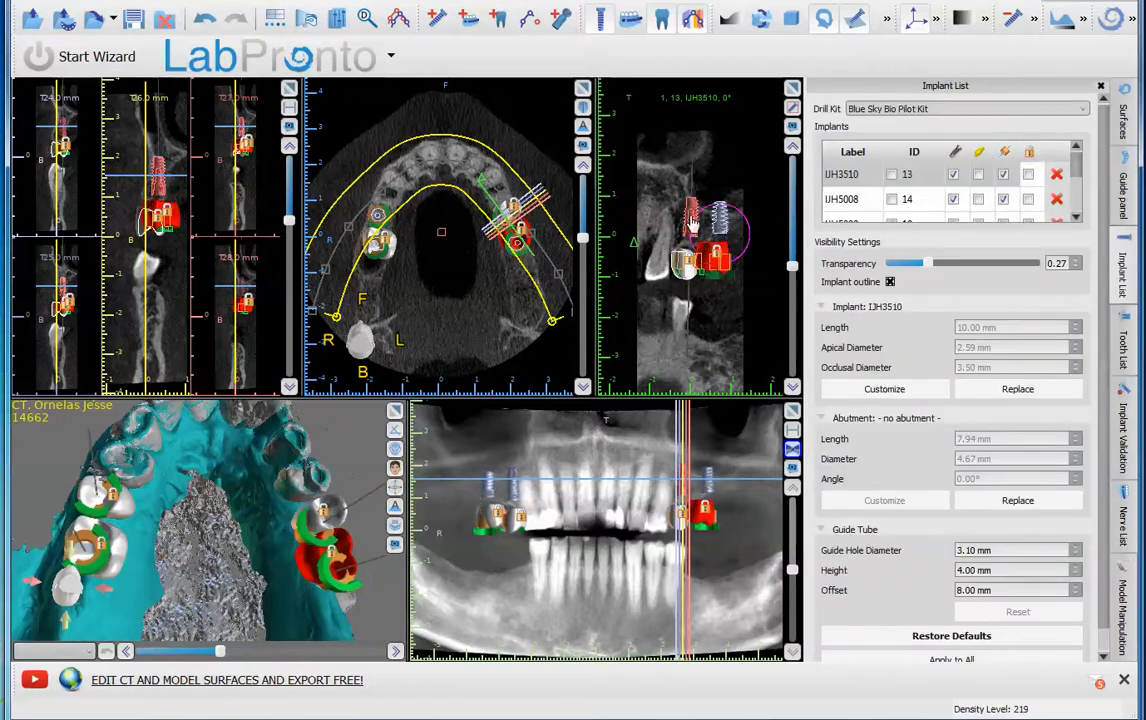
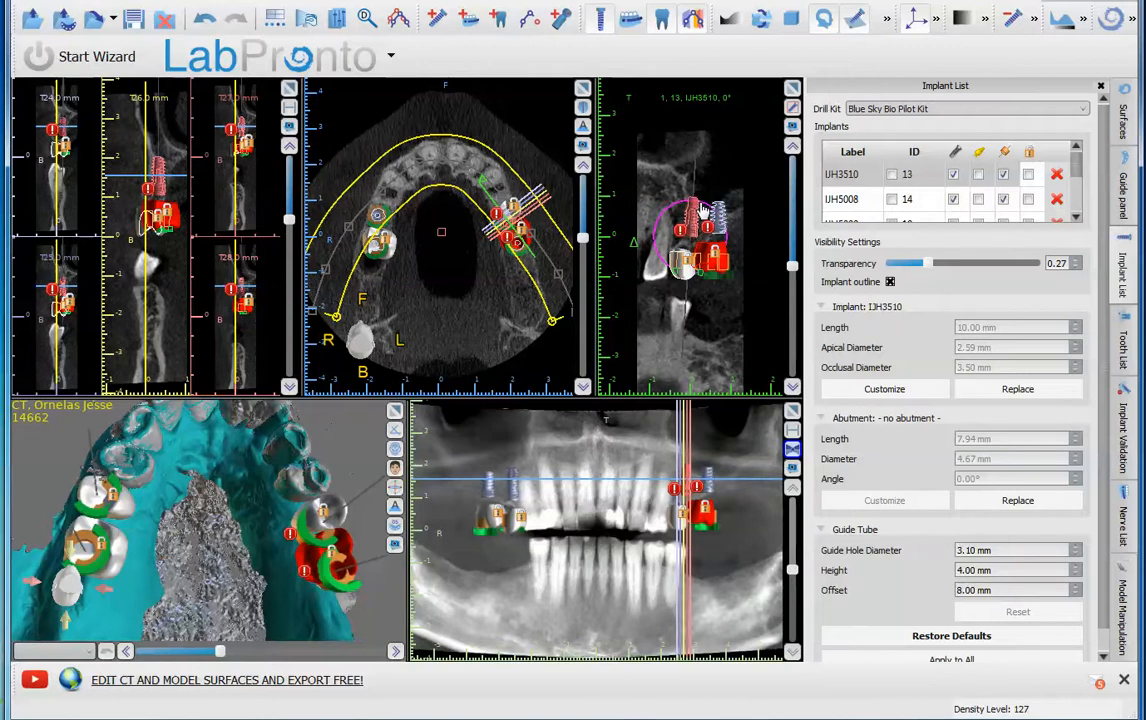
Step: Adjust the angulation of the implants at positions 13 and 14 in the cross-sectional and panoramic views
{"action": "left_click_drag", "start_coordinate": [700, 205], "coordinate": [697, 206]}
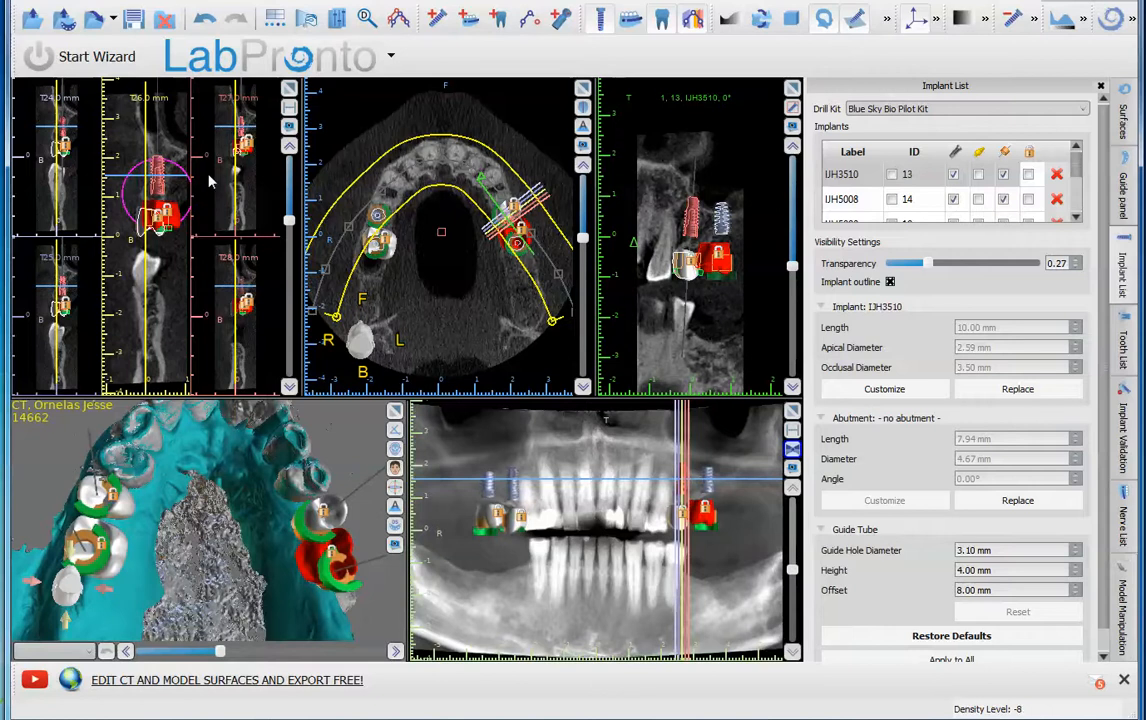
{"action": "left_click_drag", "start_coordinate": [183, 171], "coordinate": [189, 175]}
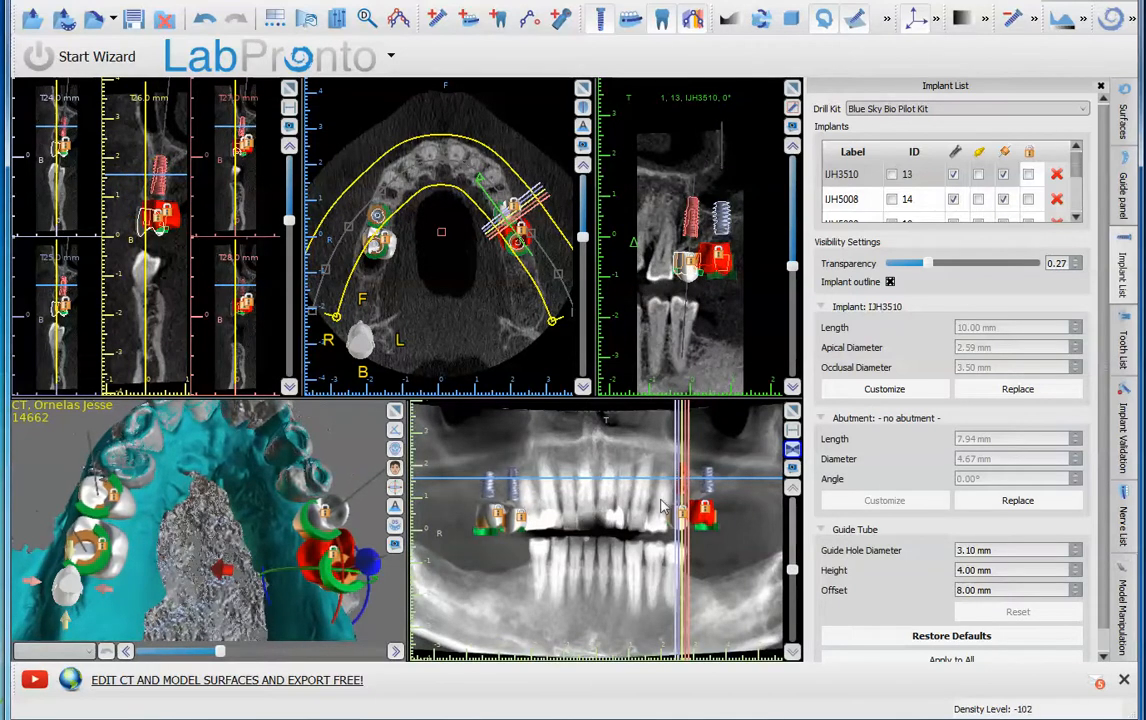
{"action": "left_click", "coordinate": [711, 487]}
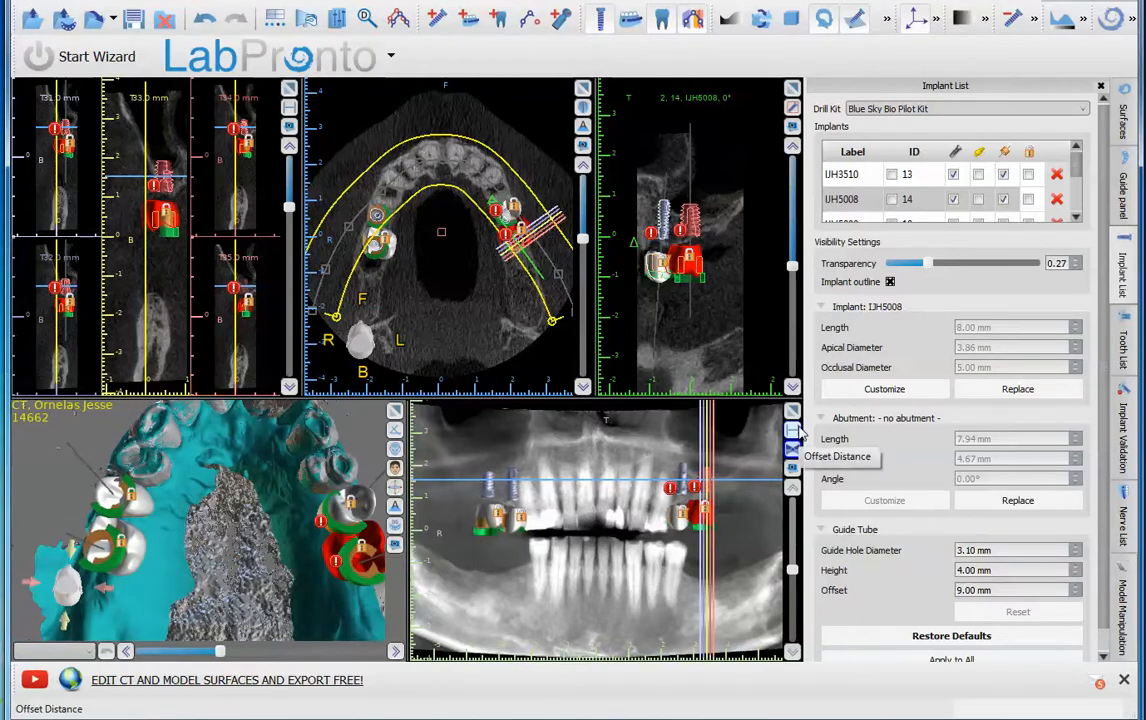
{"action": "left_click", "coordinate": [709, 490]}
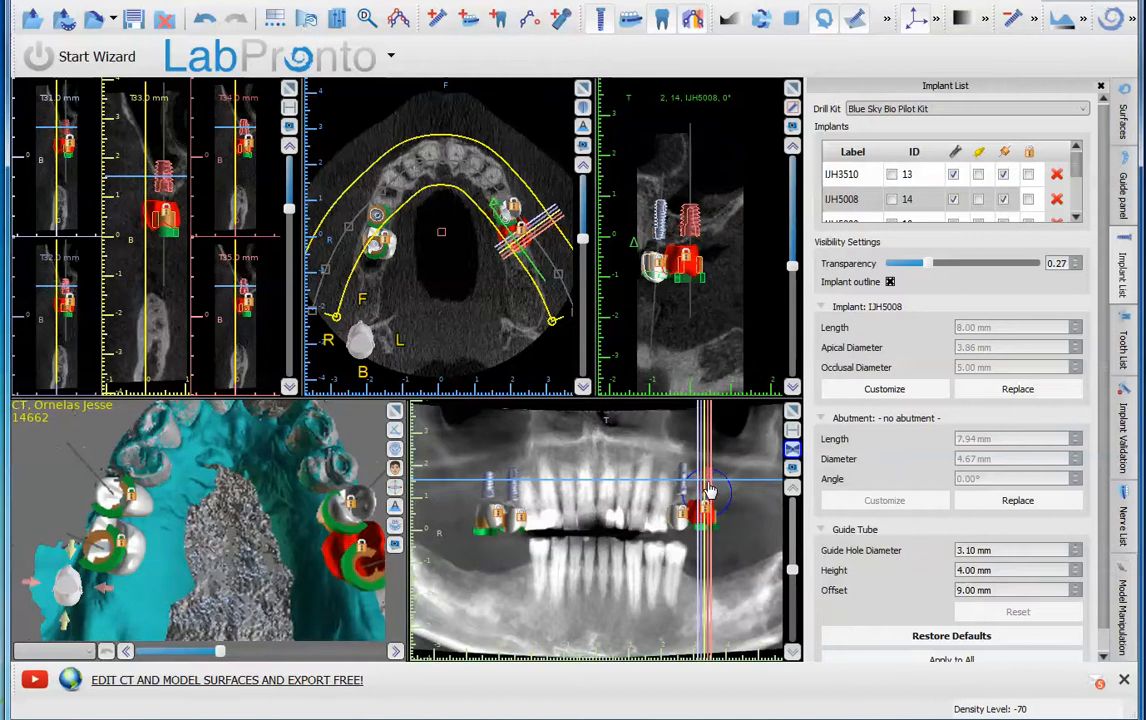
{"action": "left_click_drag", "start_coordinate": [138, 492], "coordinate": [228, 450]}
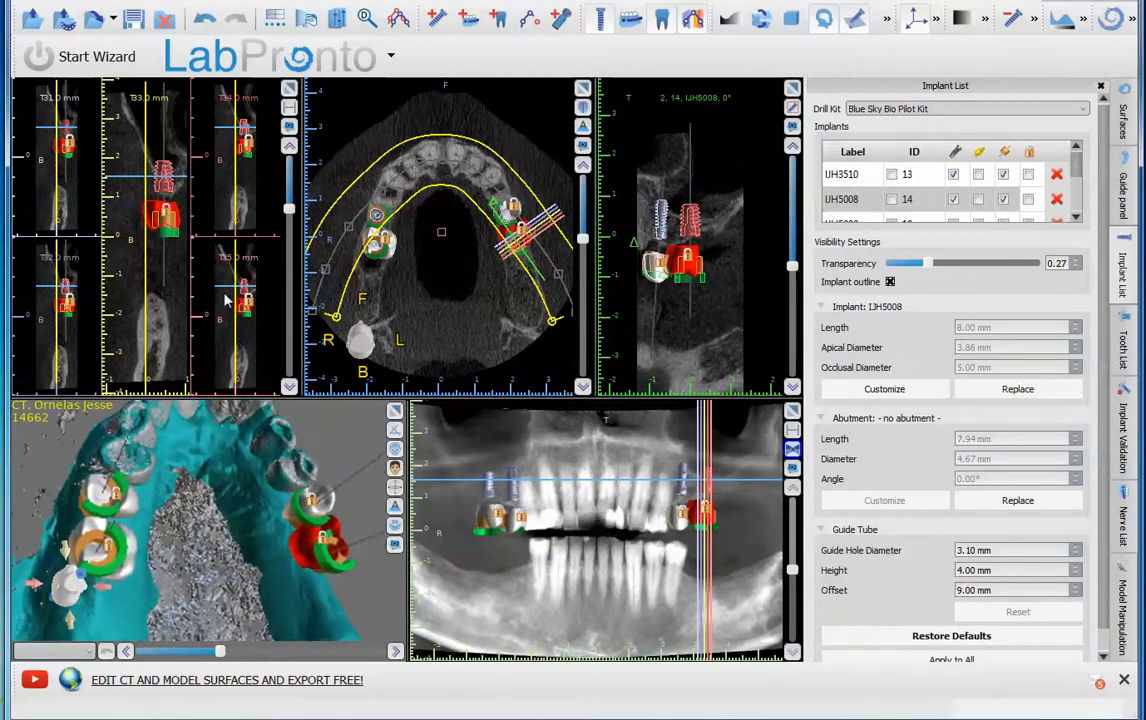
Step: Tilt the implant at position 3 slightly in the panoramic view and check the guide tubes in the enlarged 3D view
{"action": "left_click", "coordinate": [489, 494]}
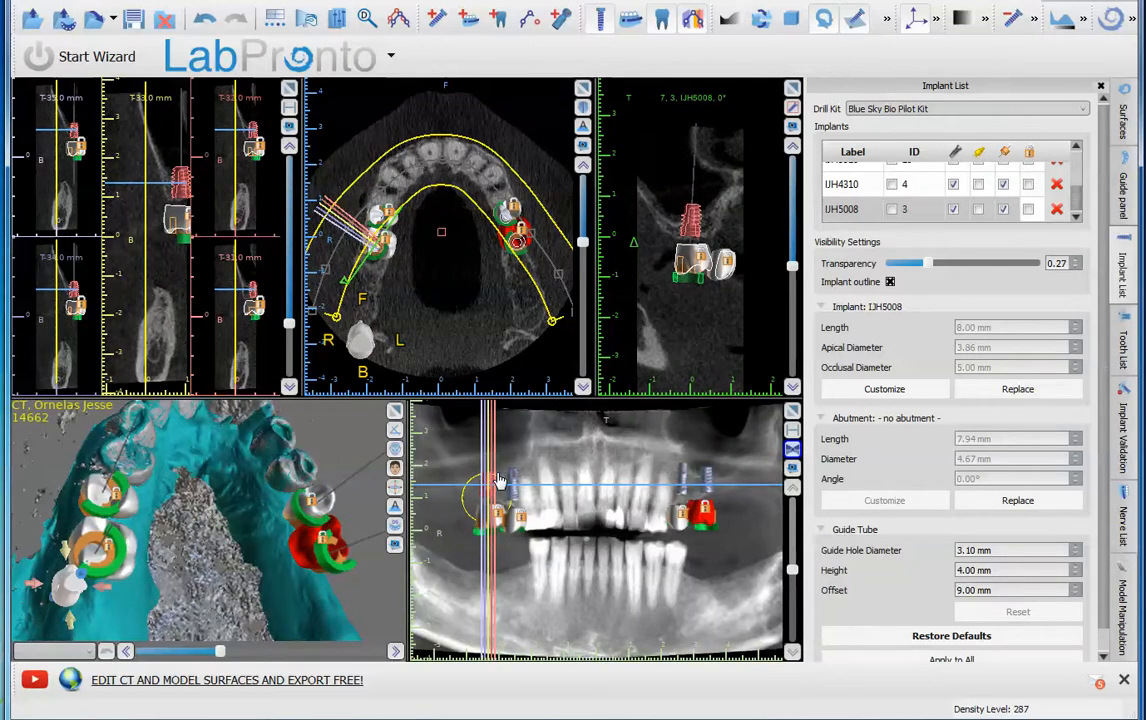
{"action": "left_click_drag", "start_coordinate": [503, 483], "coordinate": [500, 484]}
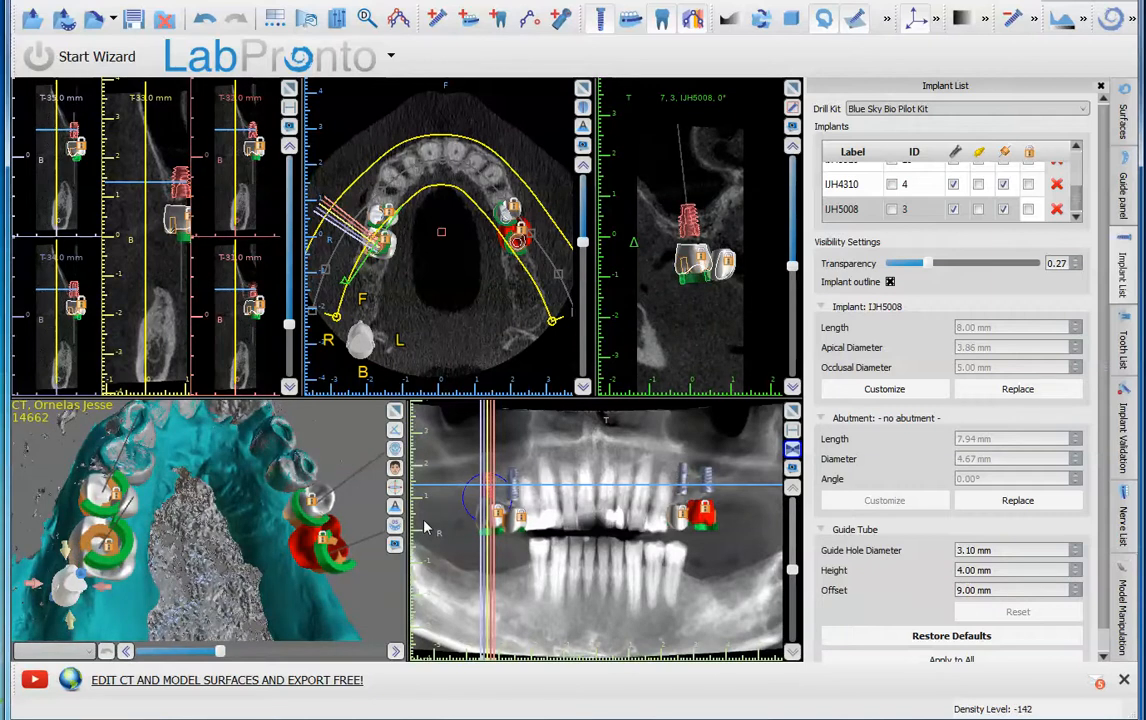
{"action": "left_click", "coordinate": [395, 410]}
{"action": "left_click_drag", "start_coordinate": [412, 440], "coordinate": [555, 540]}
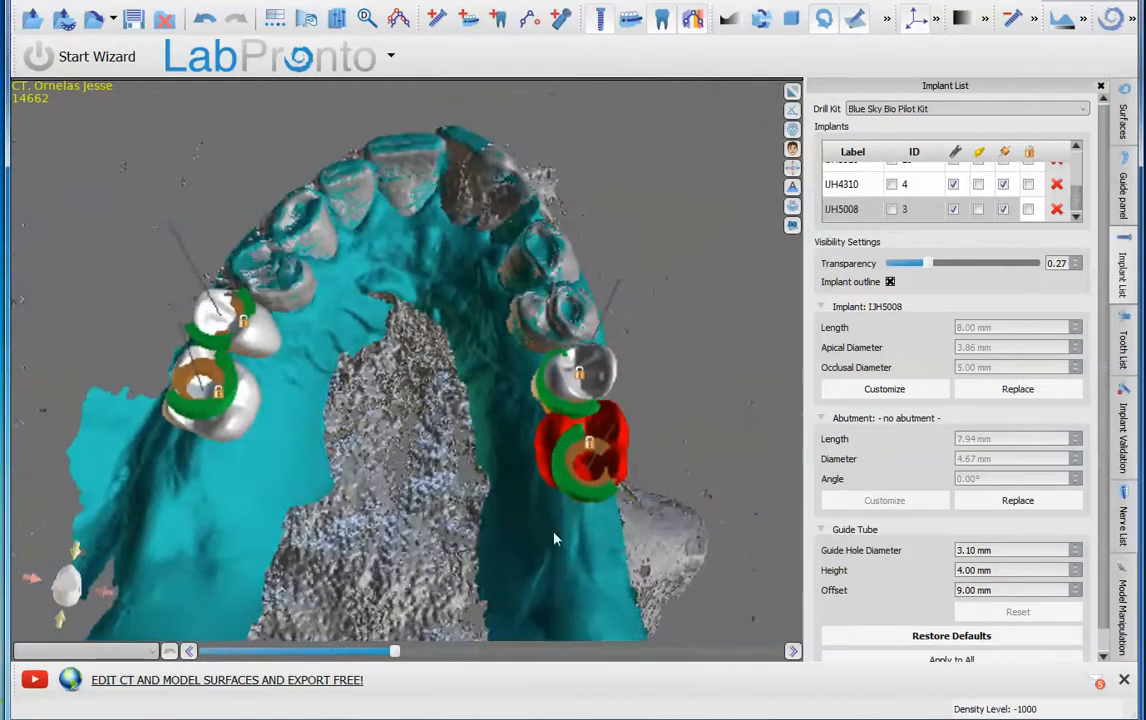
{"action": "left_click_drag", "start_coordinate": [617, 411], "coordinate": [616, 422]}
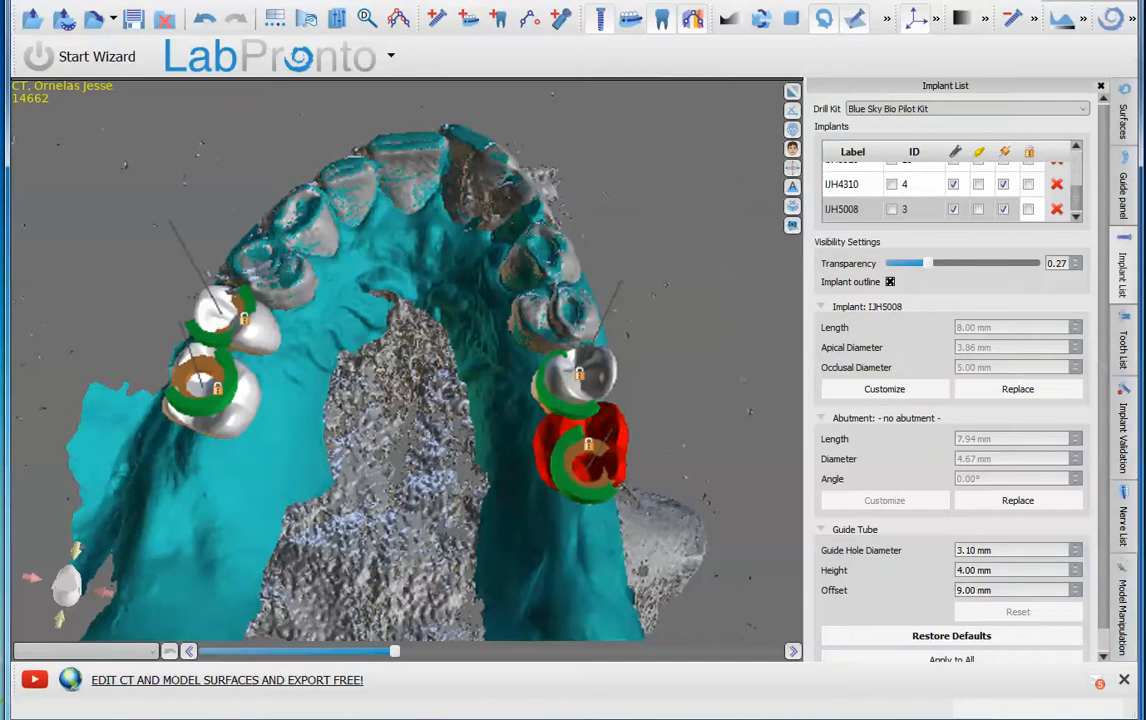
Step: Unlock the left maxillary first molar and shift it slightly away from the second premolar
{"action": "left_click", "coordinate": [1123, 340]}
{"action": "left_click", "coordinate": [1041, 230]}
{"action": "left_click", "coordinate": [617, 435]}
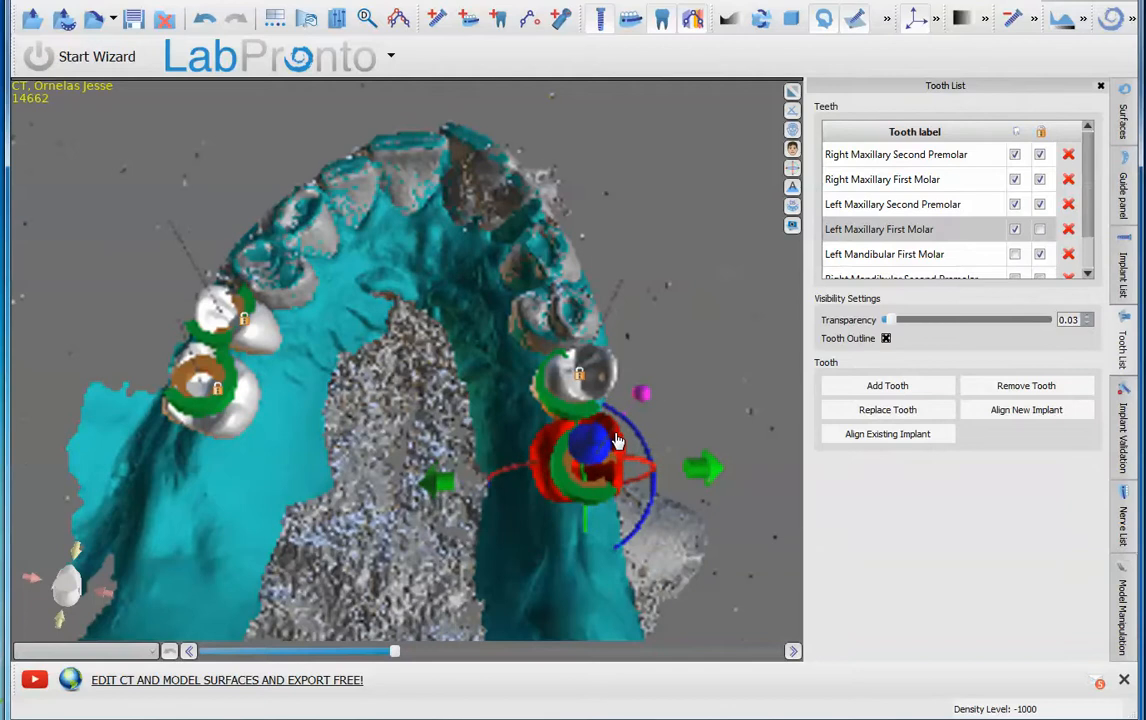
{"action": "left_click_drag", "start_coordinate": [746, 430], "coordinate": [654, 384]}
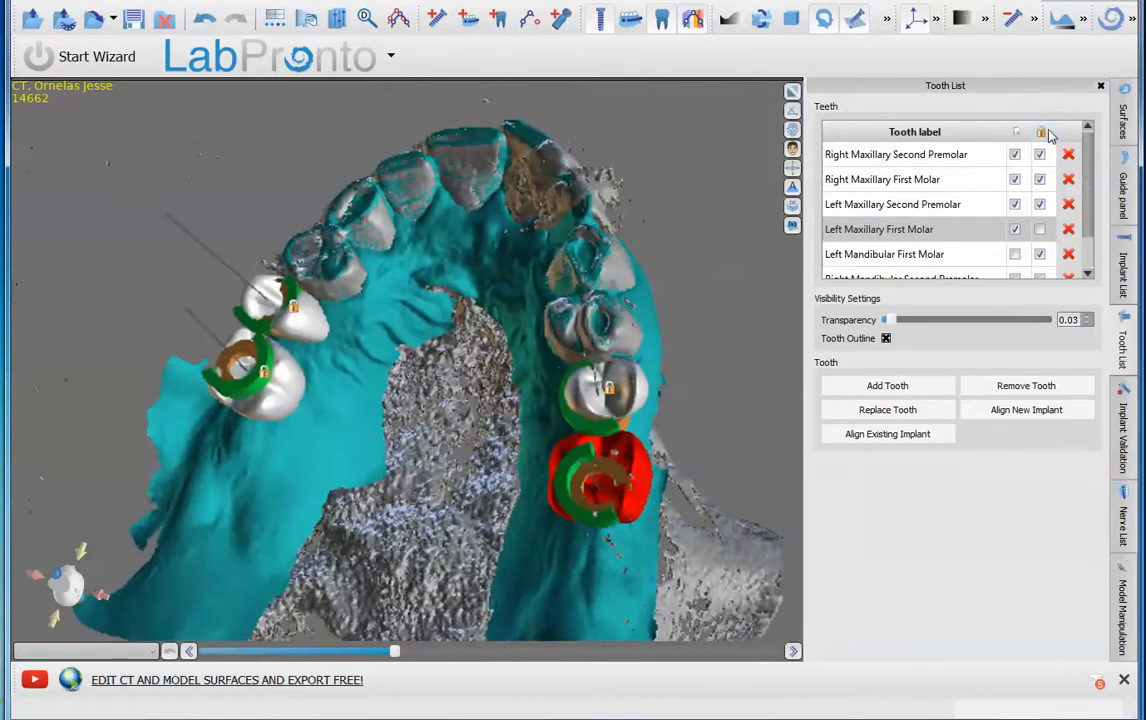
Step: Hide all virtual teeth and the Original CT surface, leaving the upper jaw scan with its guide tubes
{"action": "left_click", "coordinate": [1016, 132]}
{"action": "mouse_move", "coordinate": [740, 210]}
{"action": "left_mouse_down"}
{"action": "mouse_move", "coordinate": [412, 286]}
{"action": "mouse_move", "coordinate": [744, 219]}
{"action": "left_mouse_up"}
{"action": "left_click", "coordinate": [1124, 112]}
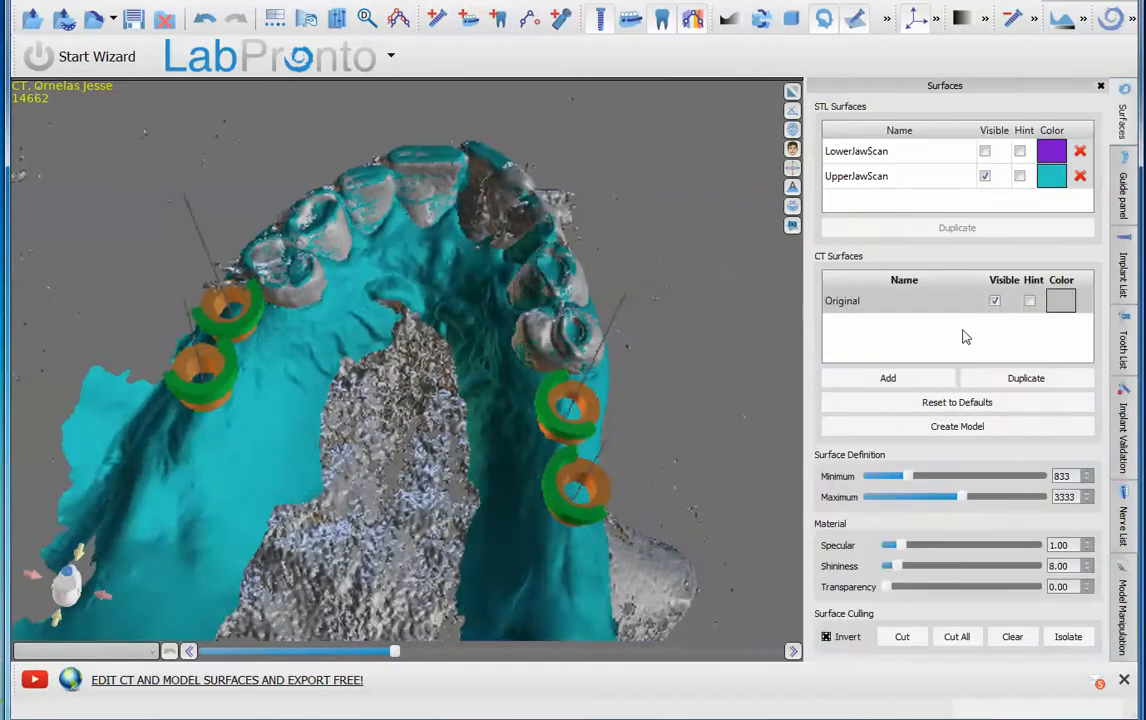
{"action": "left_click", "coordinate": [995, 301]}
{"action": "left_click_drag", "start_coordinate": [524, 248], "coordinate": [495, 342]}
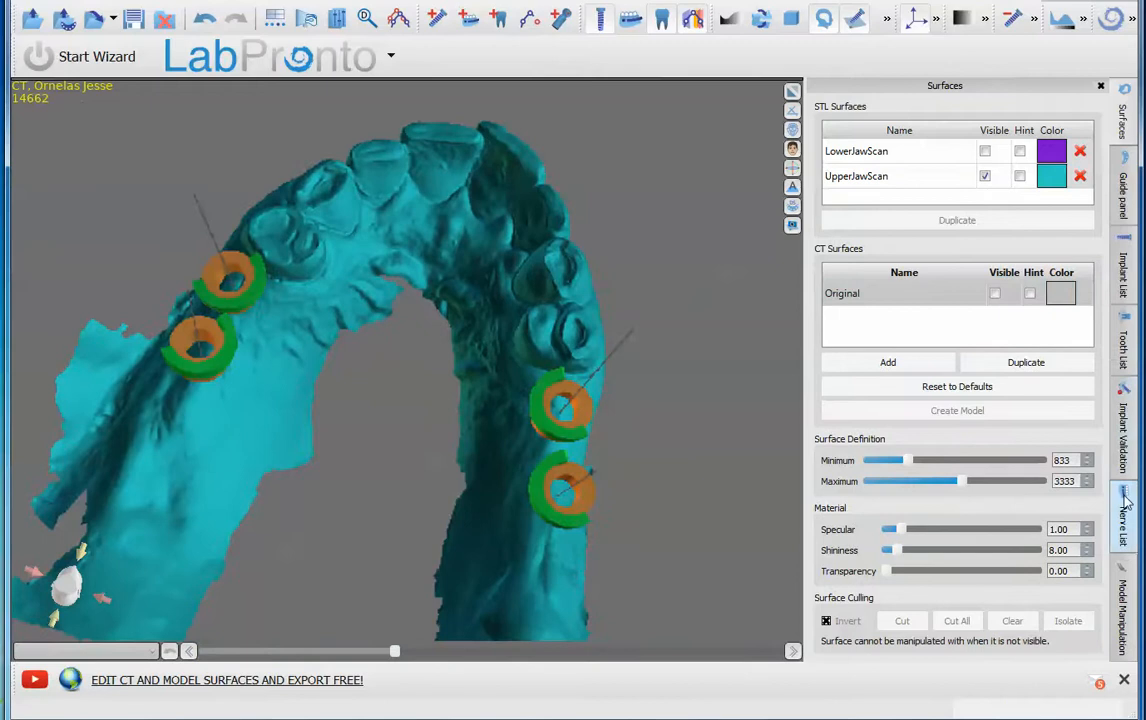
Step: Choose UpperJawScan as the guide fabrication model and set the surgical guide type to Maxilla
{"action": "left_click", "coordinate": [1121, 596]}
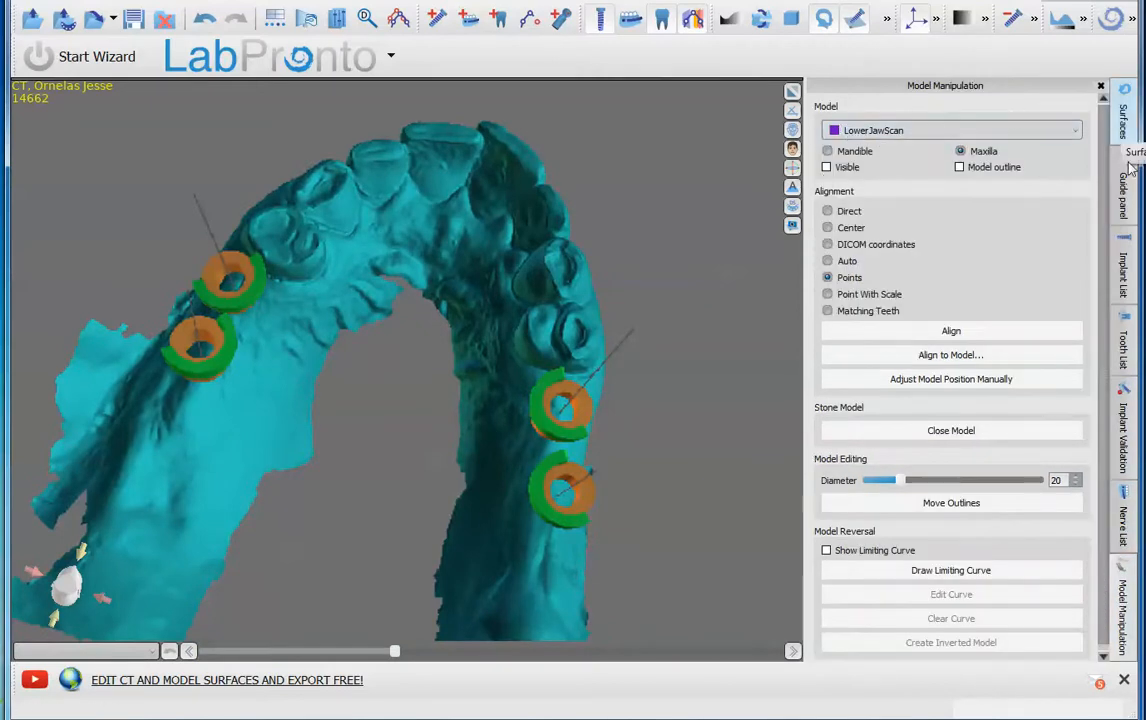
{"action": "left_click", "coordinate": [1123, 192]}
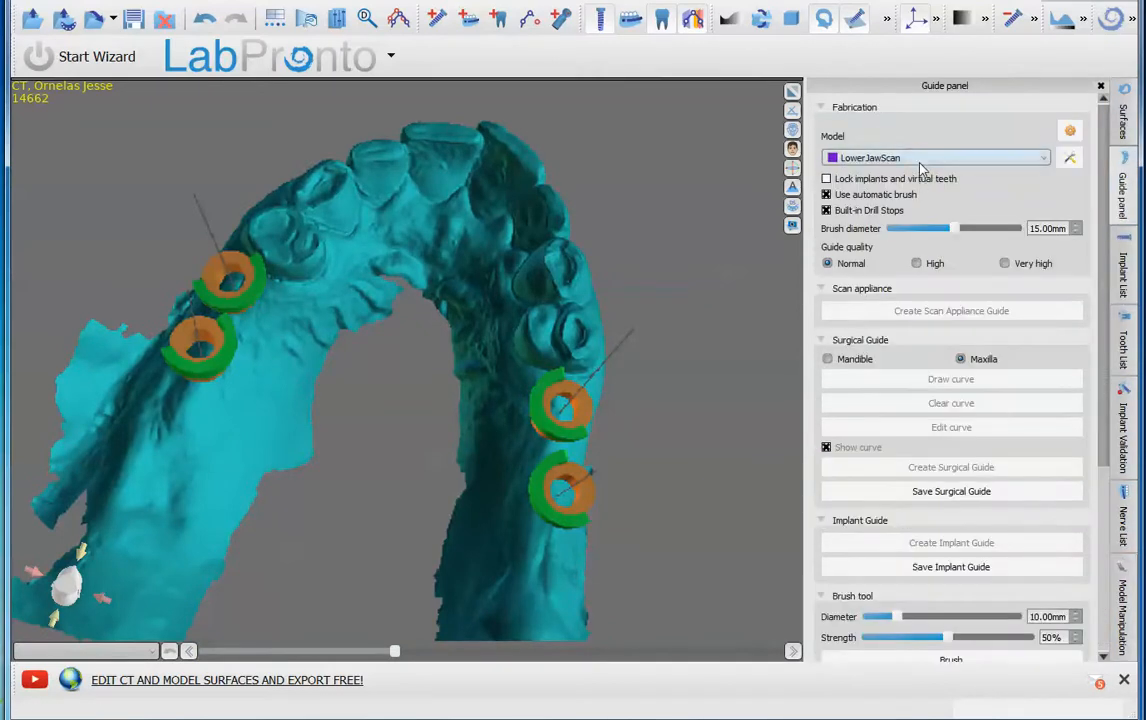
{"action": "left_click", "coordinate": [920, 160]}
{"action": "left_click", "coordinate": [922, 182]}
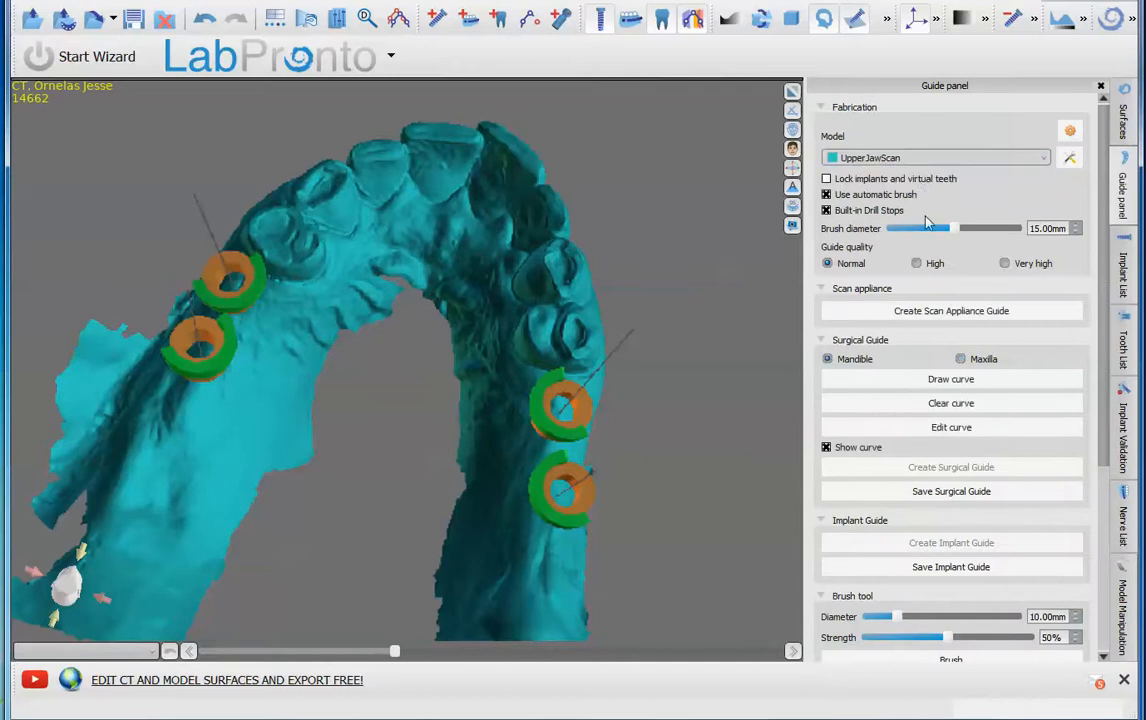
{"action": "left_click", "coordinate": [958, 359]}
Step: Draw the surgical guide outline curve on the upper jaw scan around the guide tubes, along the palatal and buccal sides
{"action": "left_click", "coordinate": [958, 388]}
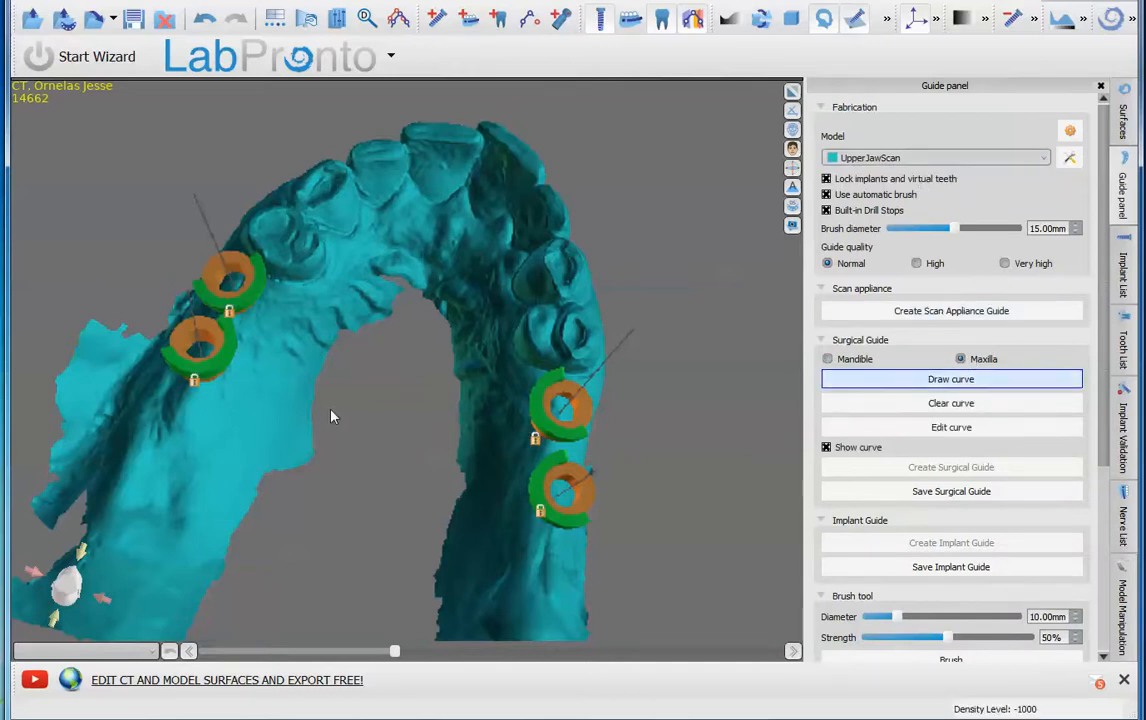
{"action": "left_click", "coordinate": [164, 420]}
{"action": "left_click_drag", "start_coordinate": [483, 307], "coordinate": [509, 526]}
{"action": "right_click_drag", "start_coordinate": [582, 518], "coordinate": [517, 522]}
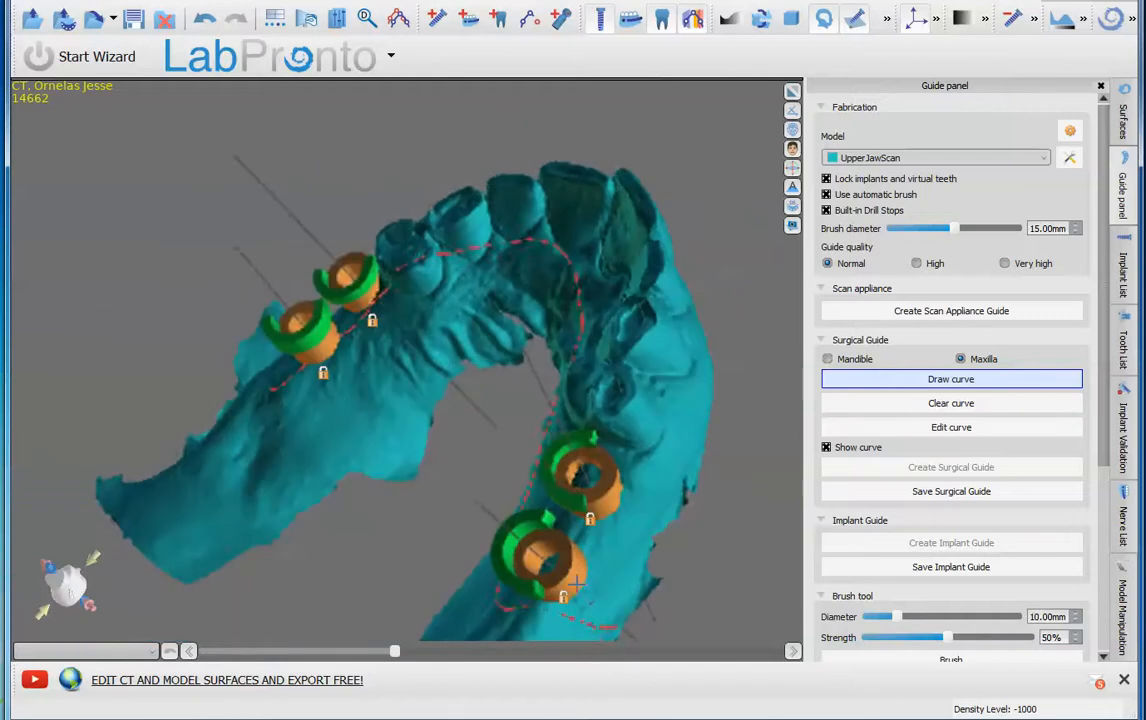
{"action": "right_click_drag", "start_coordinate": [666, 340], "coordinate": [384, 583]}
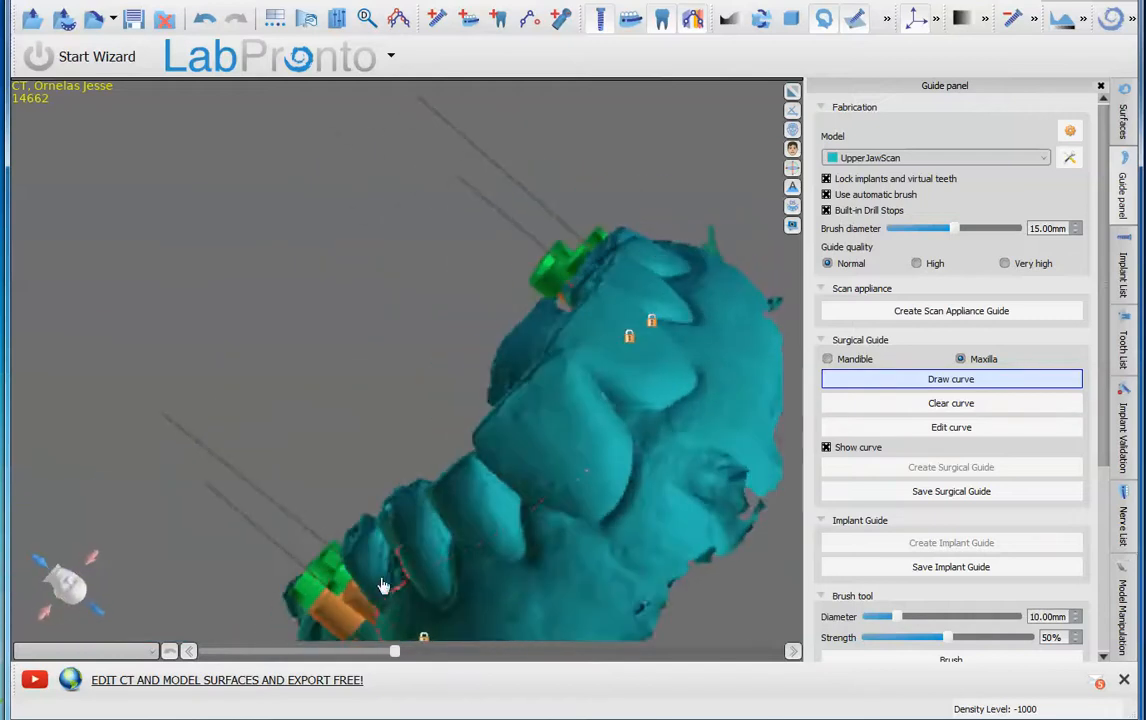
{"action": "right_click_drag", "start_coordinate": [659, 323], "coordinate": [500, 621]}
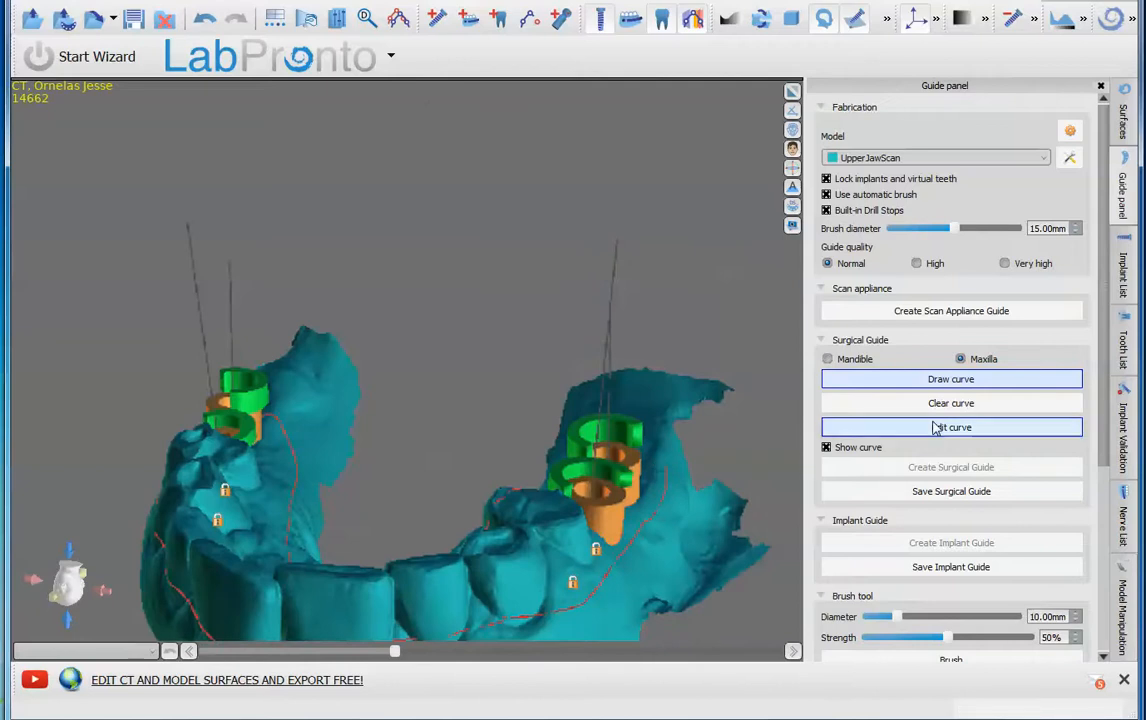
Step: Edit the maxillary outline curve by shifting its control point behind the rear guide tube farther toward the palate
{"action": "left_click", "coordinate": [870, 427]}
{"action": "right_click_drag", "start_coordinate": [703, 402], "coordinate": [130, 640]}
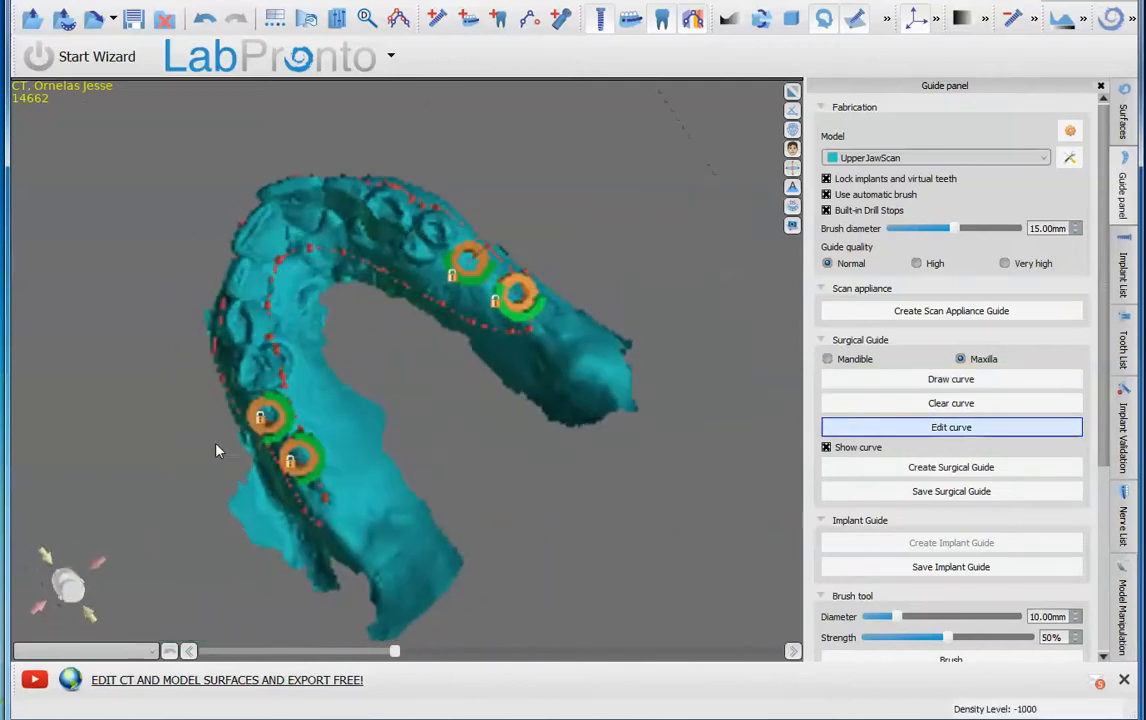
{"action": "left_click_drag", "start_coordinate": [325, 495], "coordinate": [342, 494]}
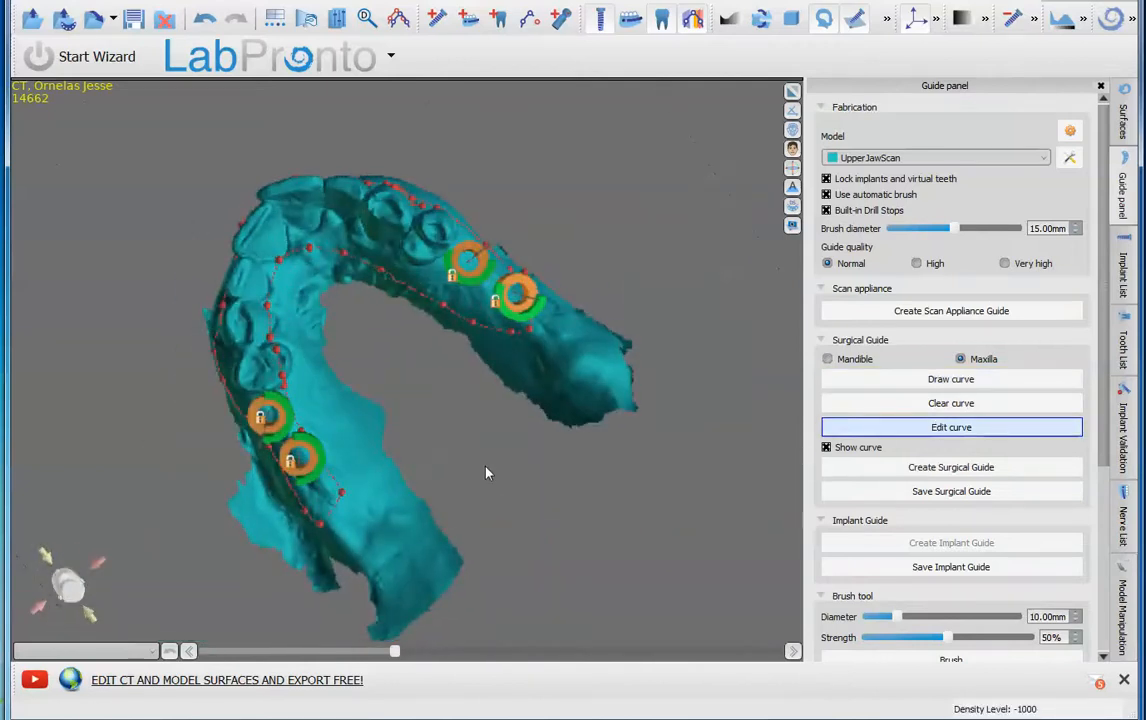
{"action": "right_click_drag", "start_coordinate": [486, 470], "coordinate": [389, 398]}
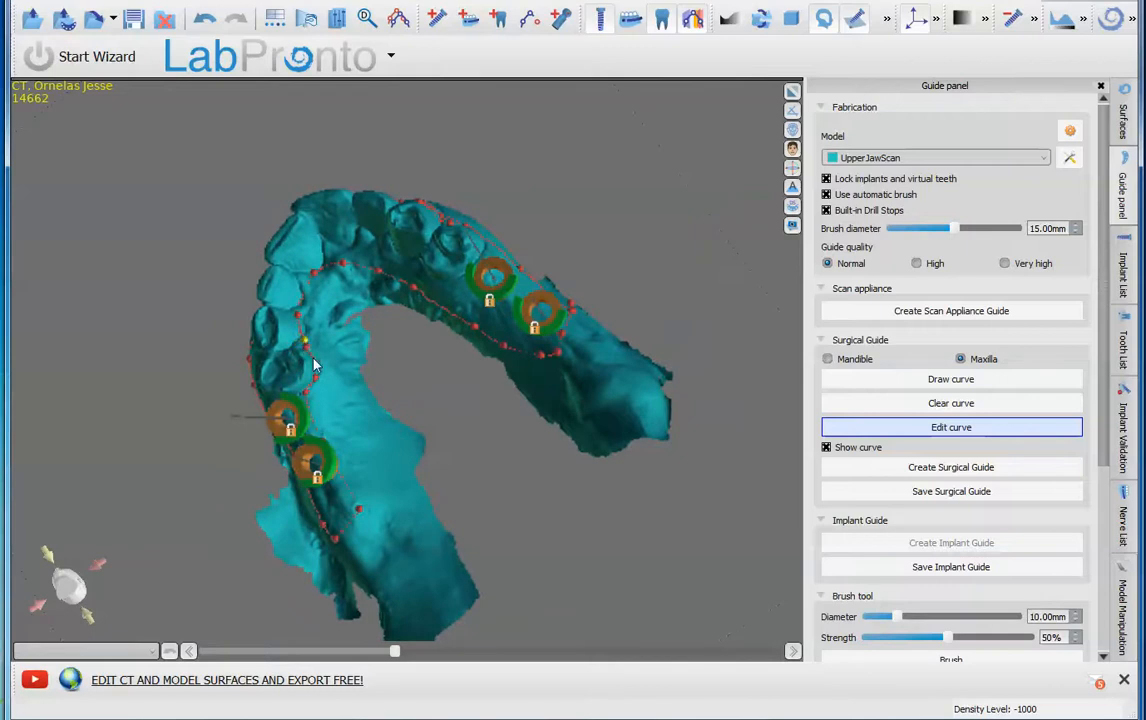
{"action": "right_click_drag", "start_coordinate": [298, 349], "coordinate": [483, 372]}
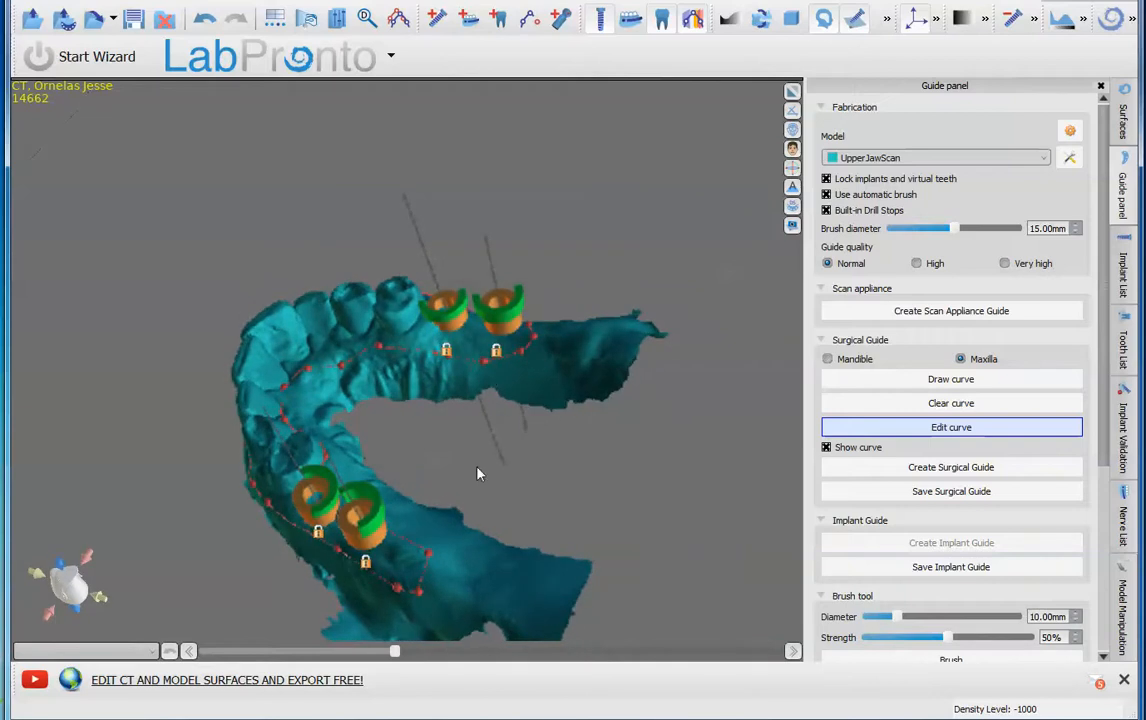
Step: Pull the stray buccal control point of the outline curve down toward the gum line beside the premolars
{"action": "right_click_drag", "start_coordinate": [478, 474], "coordinate": [701, 445]}
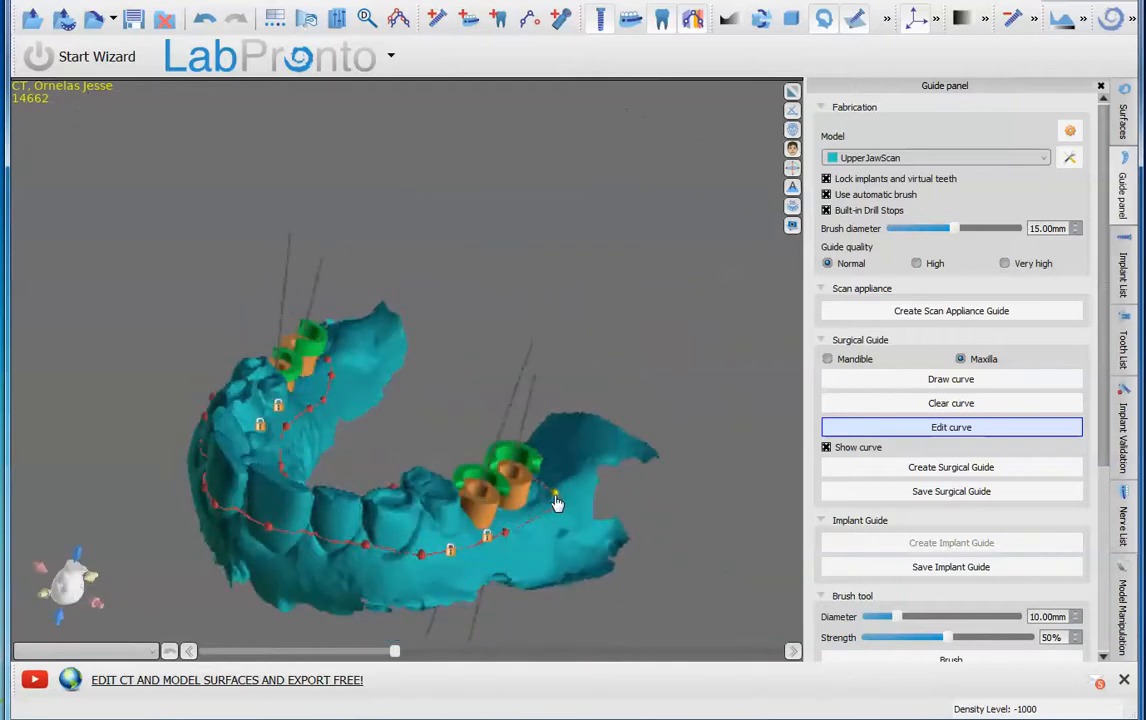
{"action": "right_click_drag", "start_coordinate": [545, 504], "coordinate": [487, 529]}
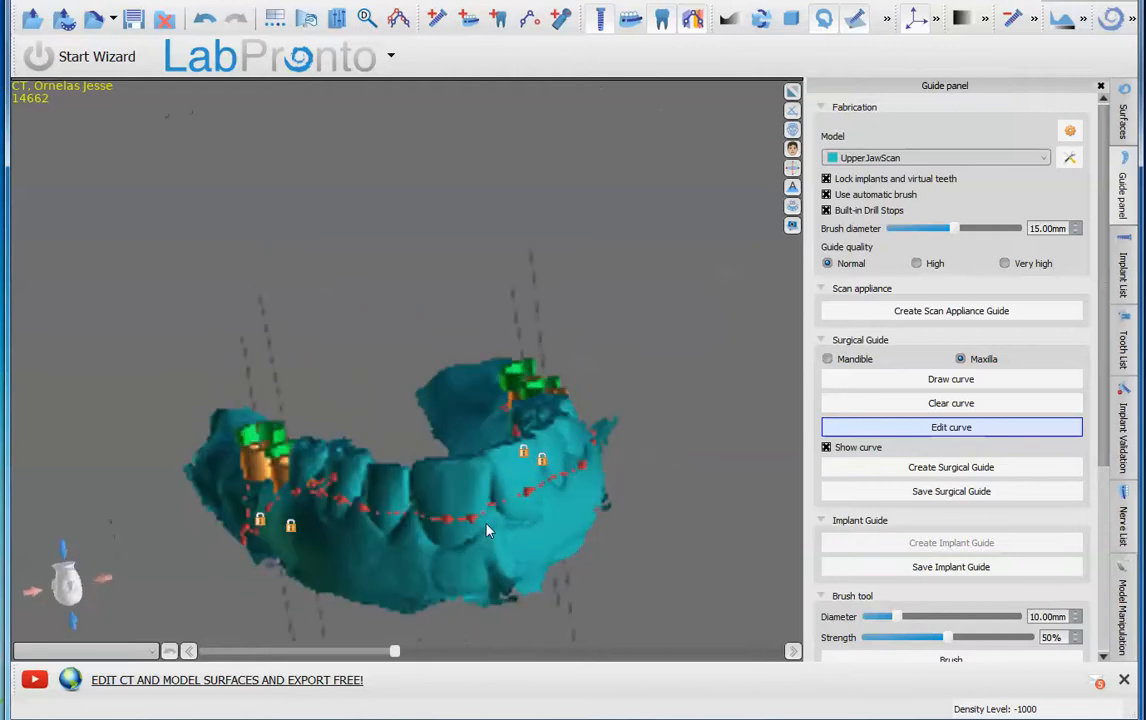
{"action": "right_click_drag", "start_coordinate": [330, 512], "coordinate": [536, 512]}
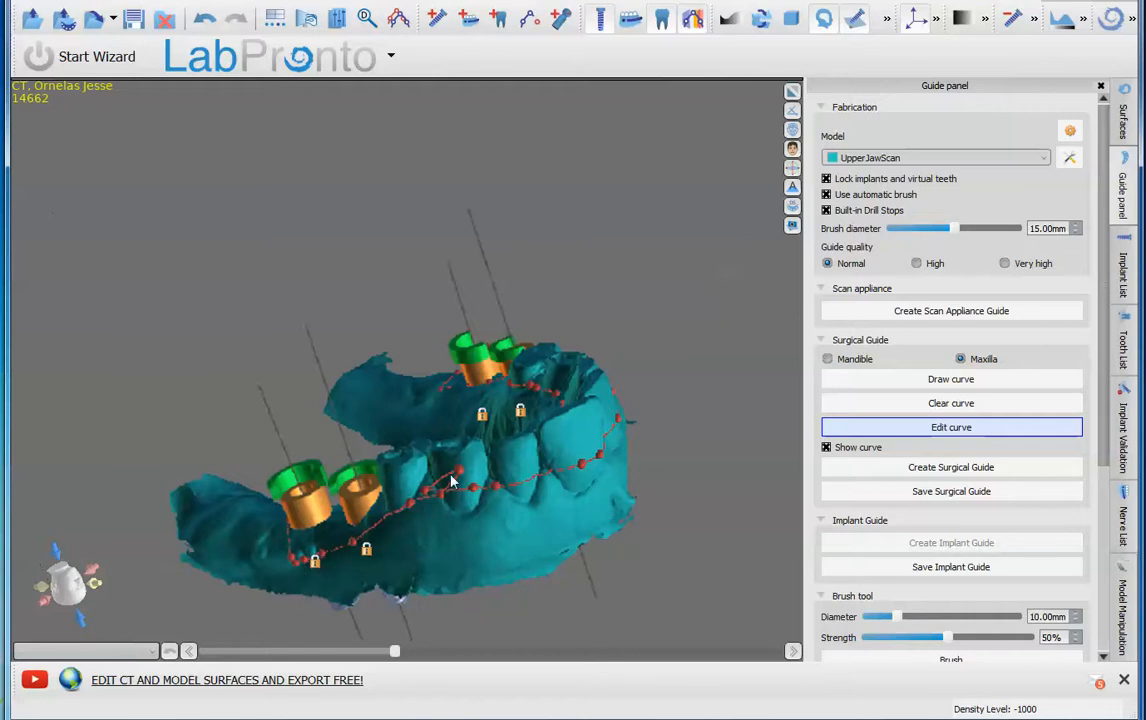
{"action": "left_click_drag", "start_coordinate": [457, 472], "coordinate": [429, 508]}
Step: Review the guide settings and the handpiece preferences without changing any values
{"action": "left_click", "coordinate": [1070, 131]}
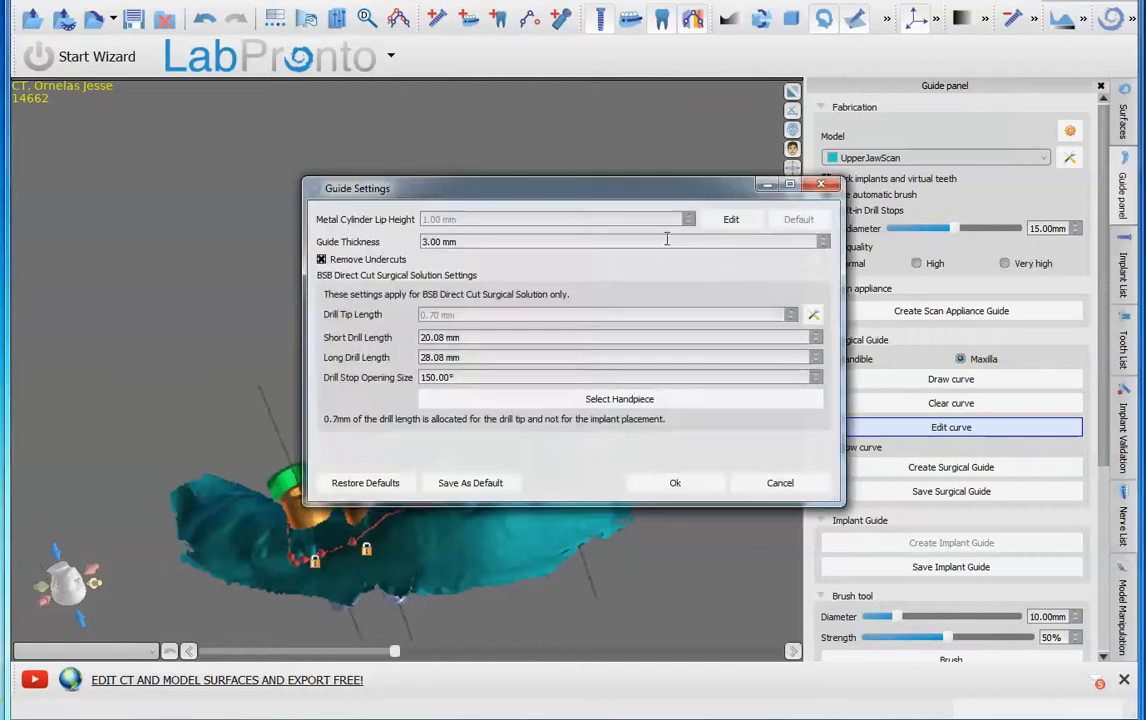
{"action": "left_click", "coordinate": [672, 483]}
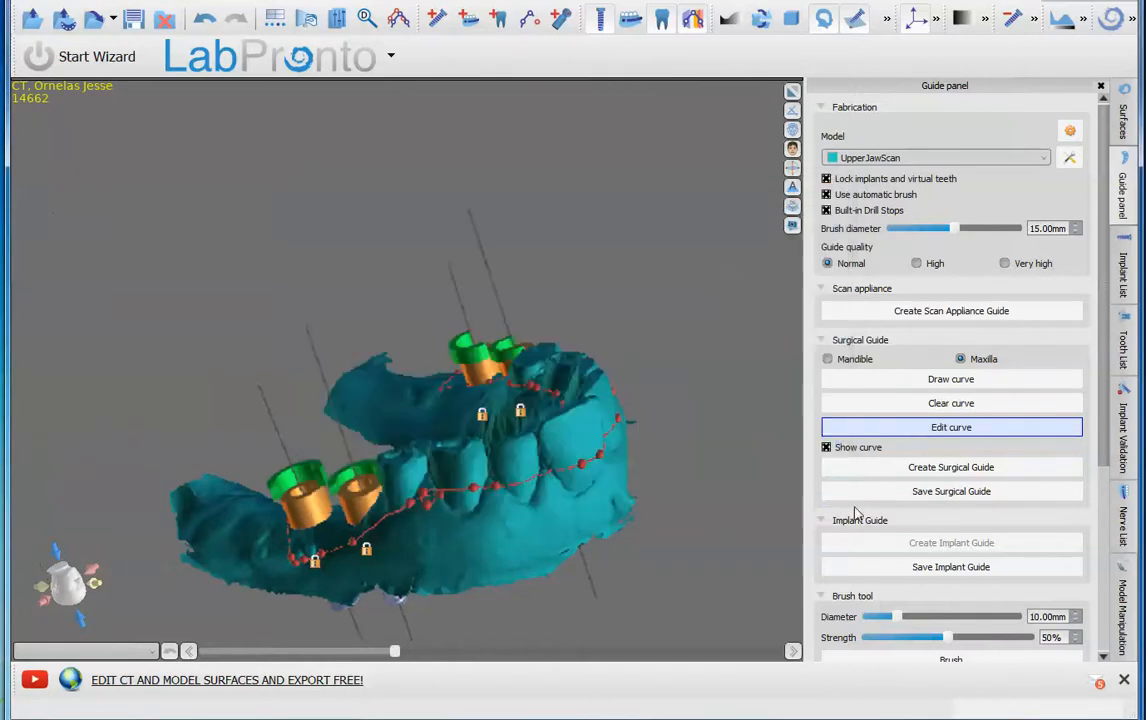
{"action": "left_click", "coordinate": [950, 470]}
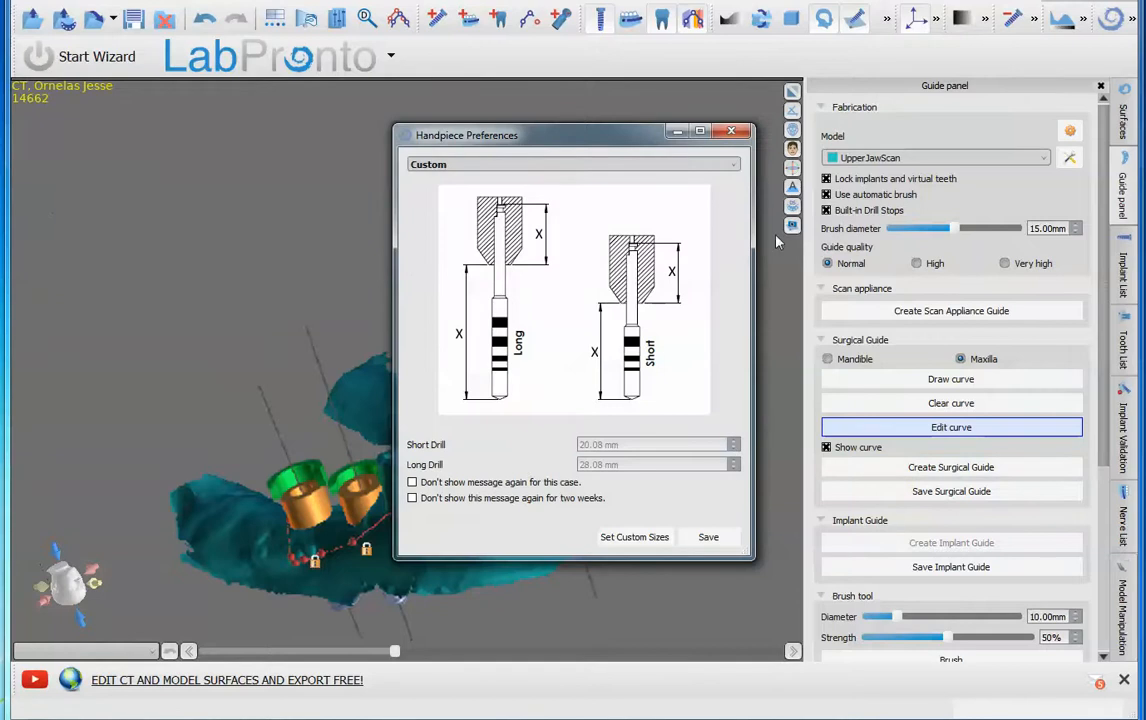
{"action": "left_click", "coordinate": [742, 132]}
Step: Add an inspection window block over the upper front teeth
{"action": "left_click_drag", "start_coordinate": [668, 464], "coordinate": [459, 559]}
{"action": "scroll", "coordinate": [505, 496], "scroll_direction": "up", "scroll_amount": 5}
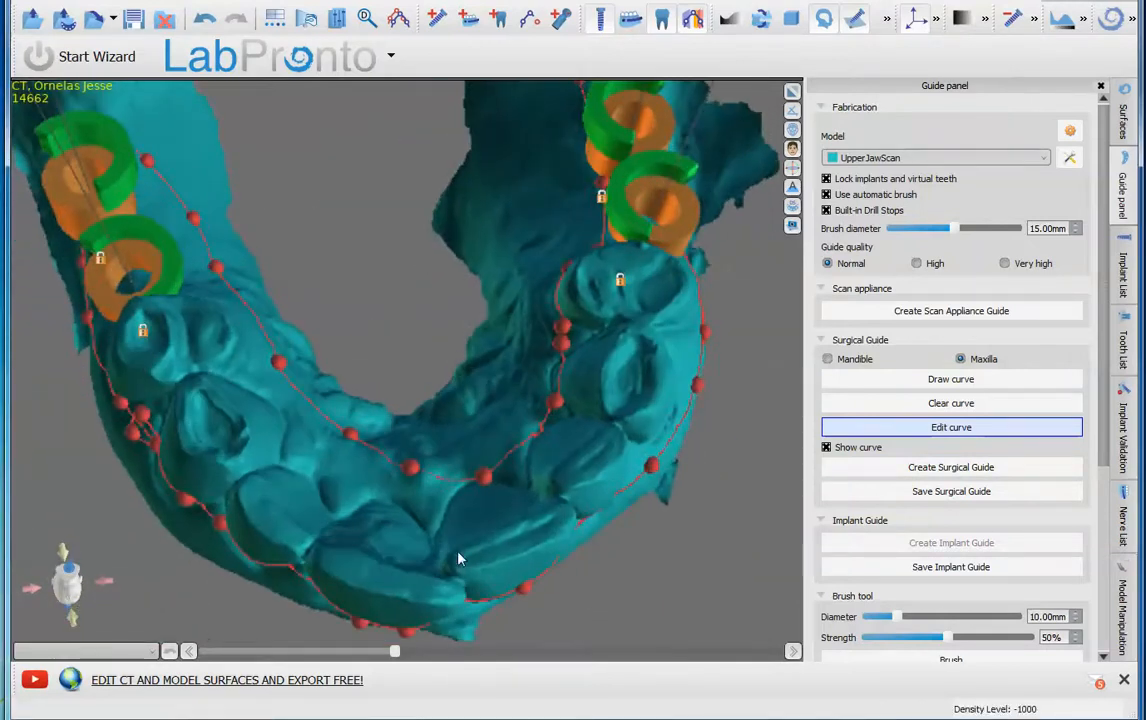
{"action": "right_click", "coordinate": [458, 557]}
{"action": "left_click", "coordinate": [487, 563]}
Step: Reposition the outline curve's control points along the labial side of the front teeth beneath the window block
{"action": "left_click_drag", "start_coordinate": [366, 333], "coordinate": [465, 383]}
{"action": "left_click_drag", "start_coordinate": [331, 327], "coordinate": [330, 344]}
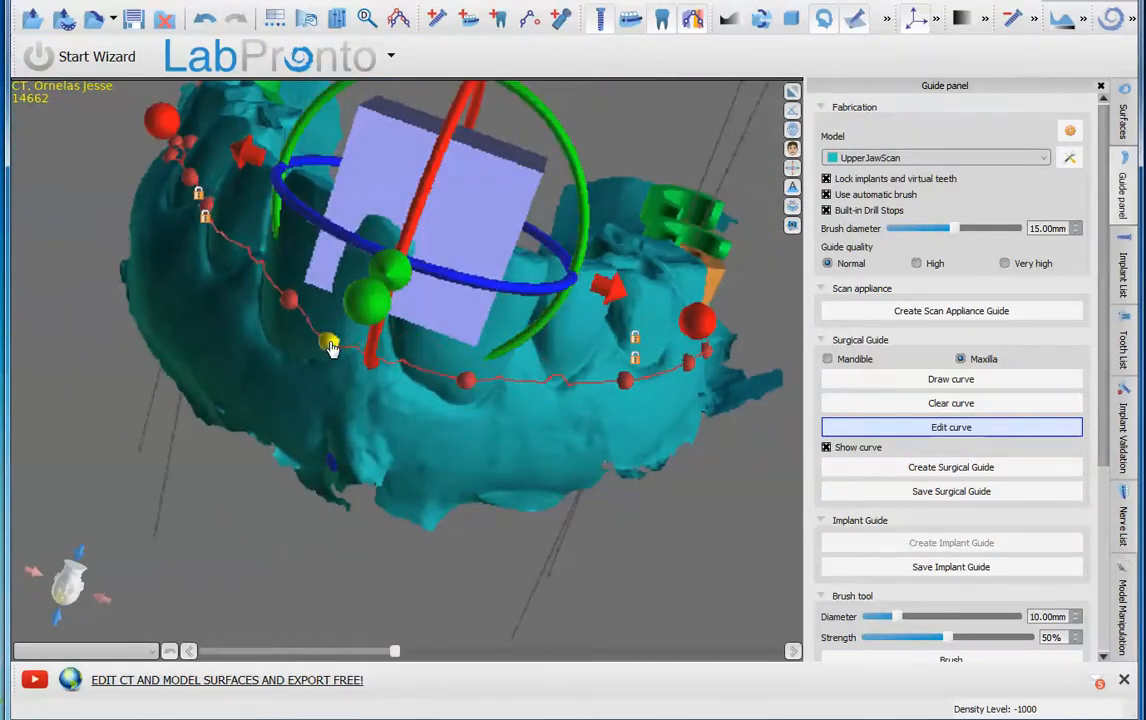
{"action": "left_click_drag", "start_coordinate": [289, 301], "coordinate": [278, 312]}
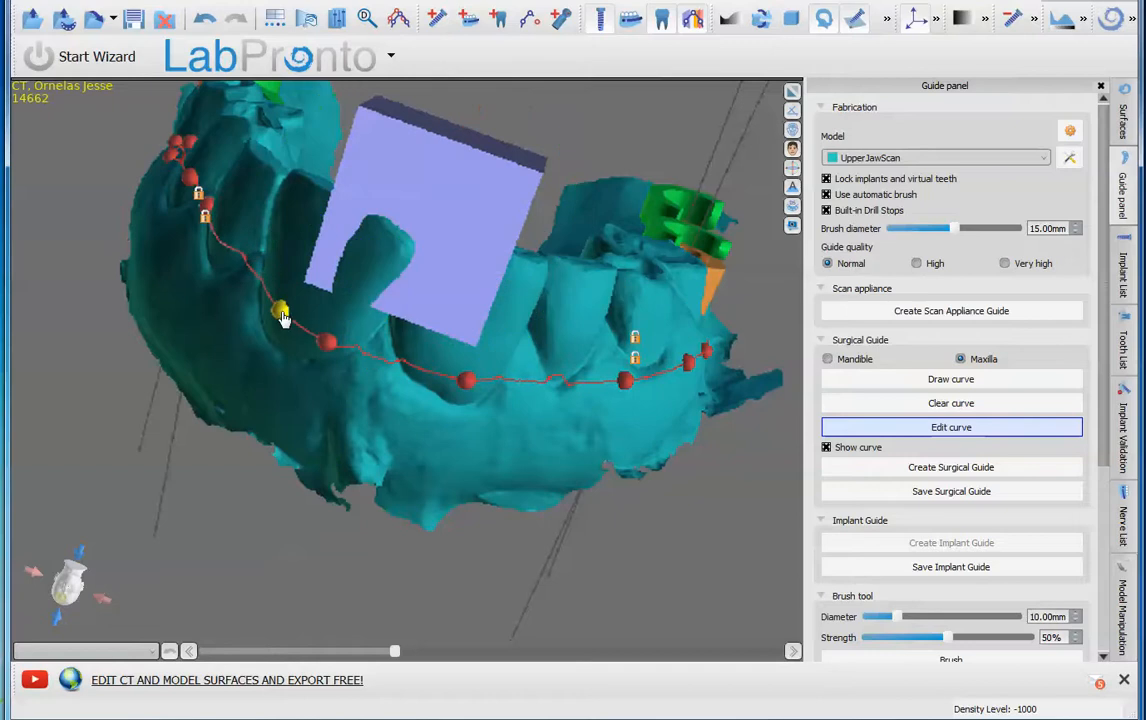
Step: Create the maxillary surgical guide using the Custom handpiece preferences, and inspect it from the occlusal side
{"action": "left_click", "coordinate": [968, 470]}
{"action": "left_click", "coordinate": [708, 536]}
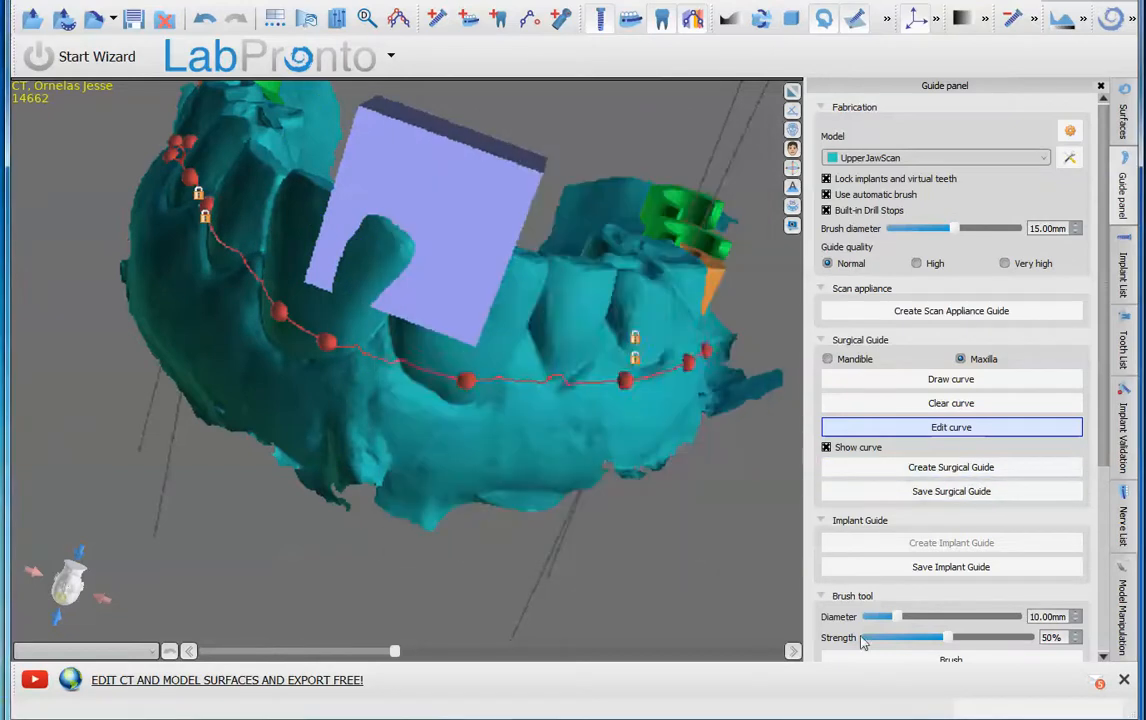
{"action": "left_click_drag", "start_coordinate": [445, 210], "coordinate": [375, 458]}
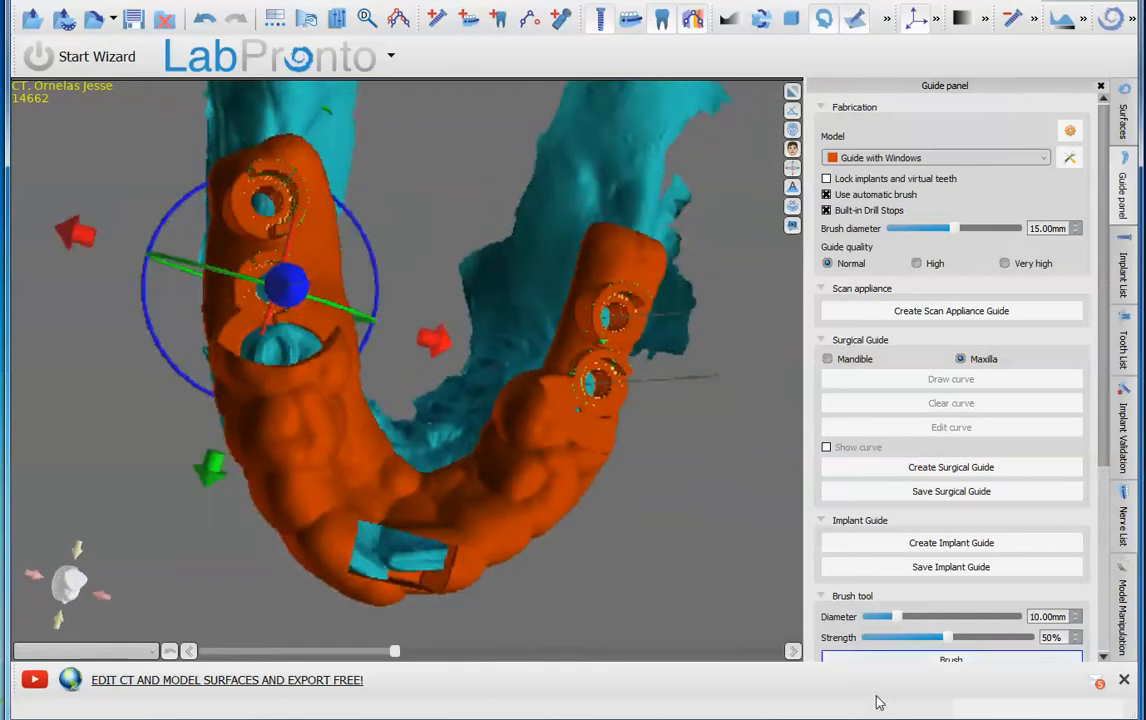
{"action": "left_click_drag", "start_coordinate": [492, 528], "coordinate": [426, 484]}
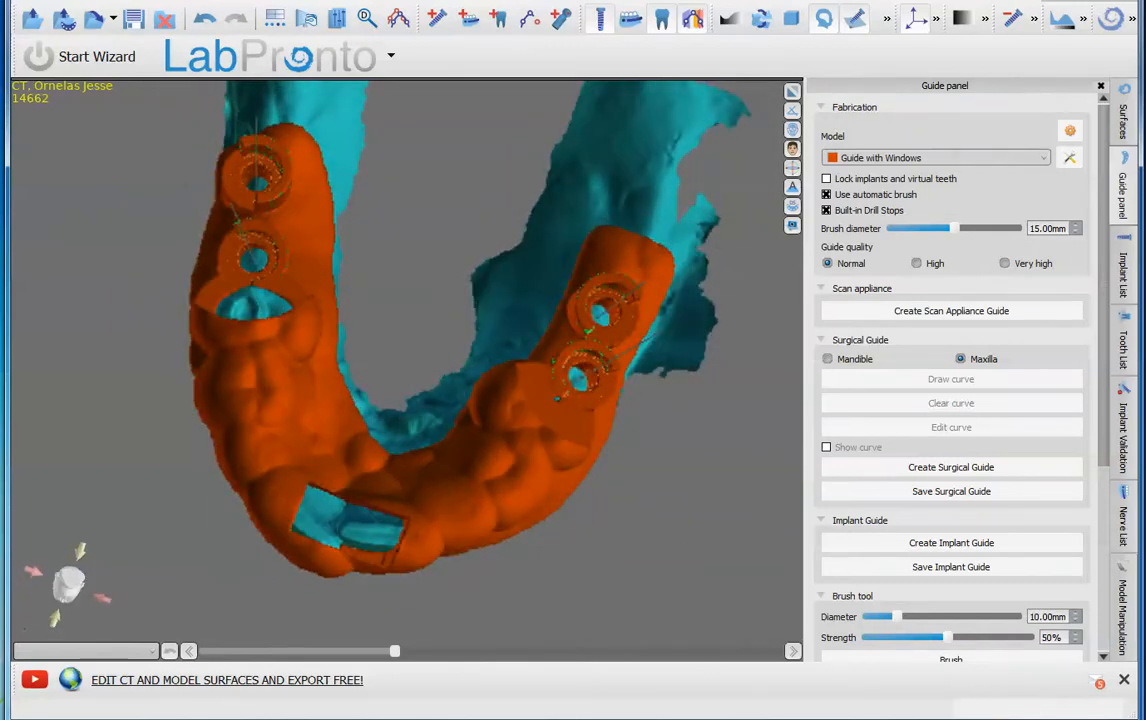
Step: Choose LowerJawScan as the guide fabrication model
{"action": "left_click", "coordinate": [1038, 160]}
{"action": "left_click", "coordinate": [1025, 183]}
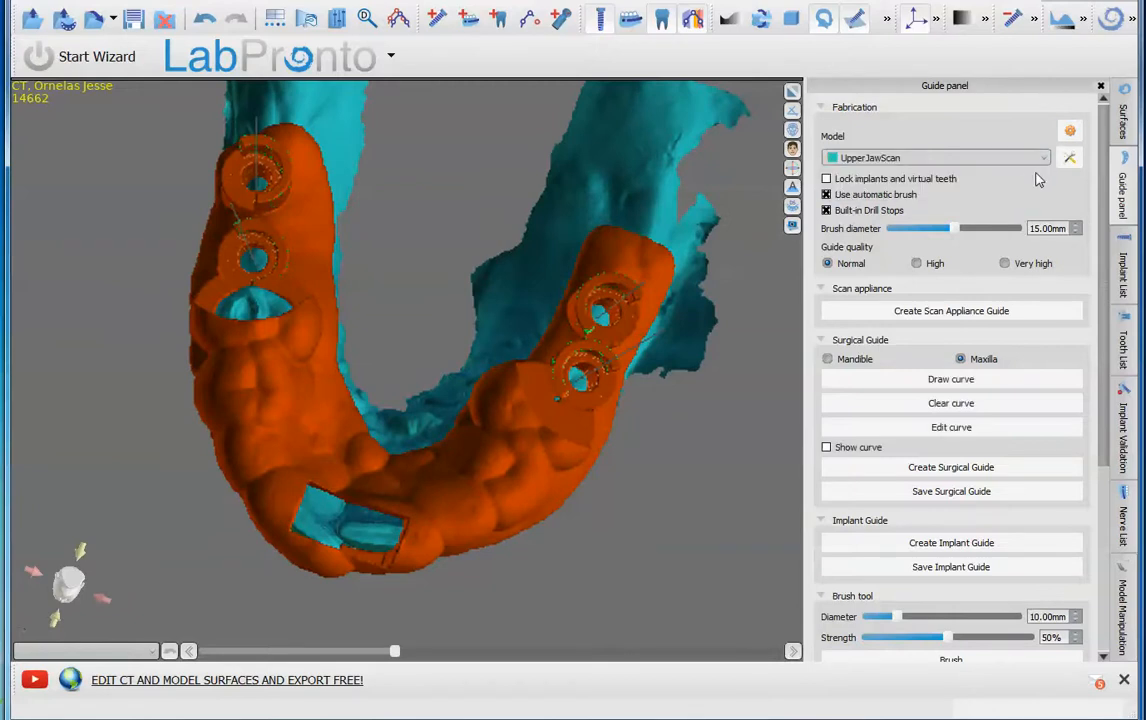
{"action": "left_click", "coordinate": [950, 160]}
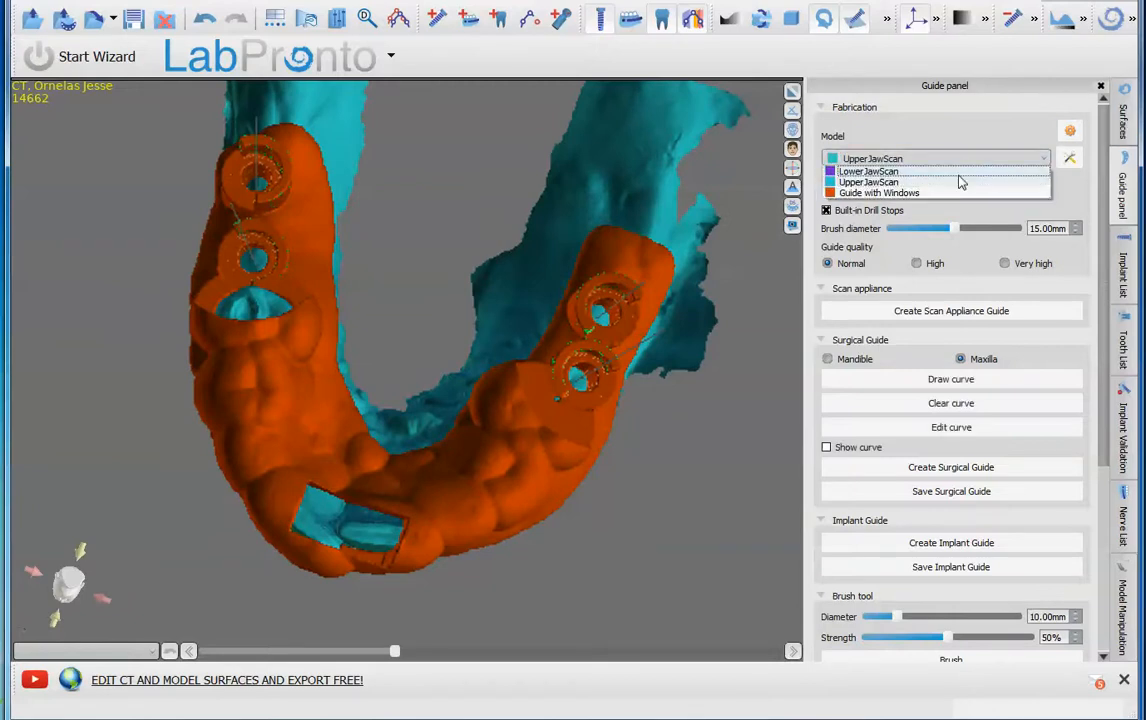
{"action": "left_click", "coordinate": [960, 182]}
Step: Hide the UpperJawScan and Guide with Windows surfaces and show the LowerJawScan surface
{"action": "left_click", "coordinate": [1122, 120]}
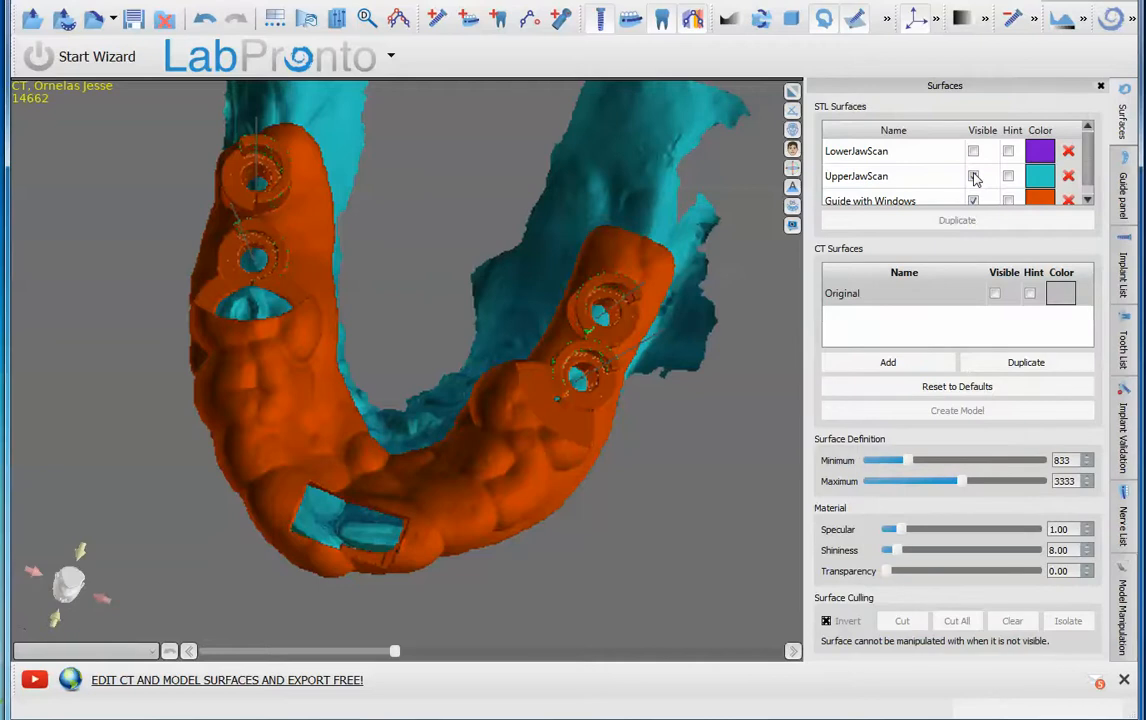
{"action": "left_click", "coordinate": [974, 176]}
{"action": "left_click", "coordinate": [973, 151]}
{"action": "left_click", "coordinate": [972, 201]}
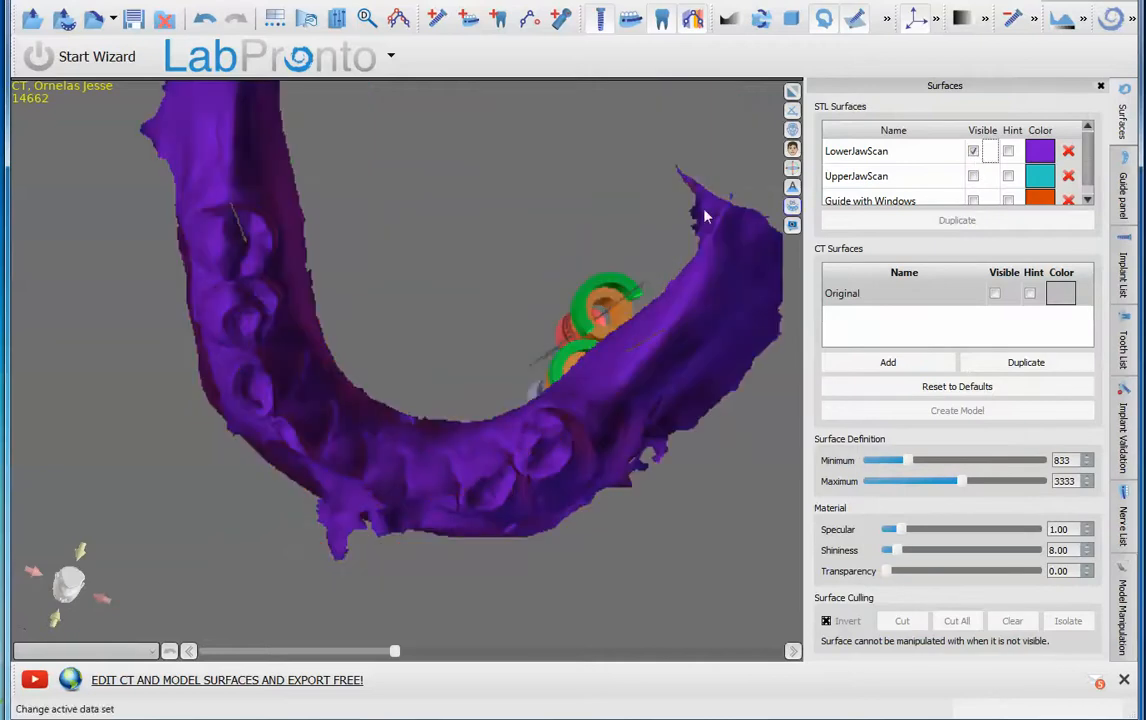
{"action": "scroll", "coordinate": [581, 213], "scroll_direction": "down", "scroll_amount": 2}
{"action": "left_click_drag", "start_coordinate": [581, 213], "coordinate": [330, 460]}
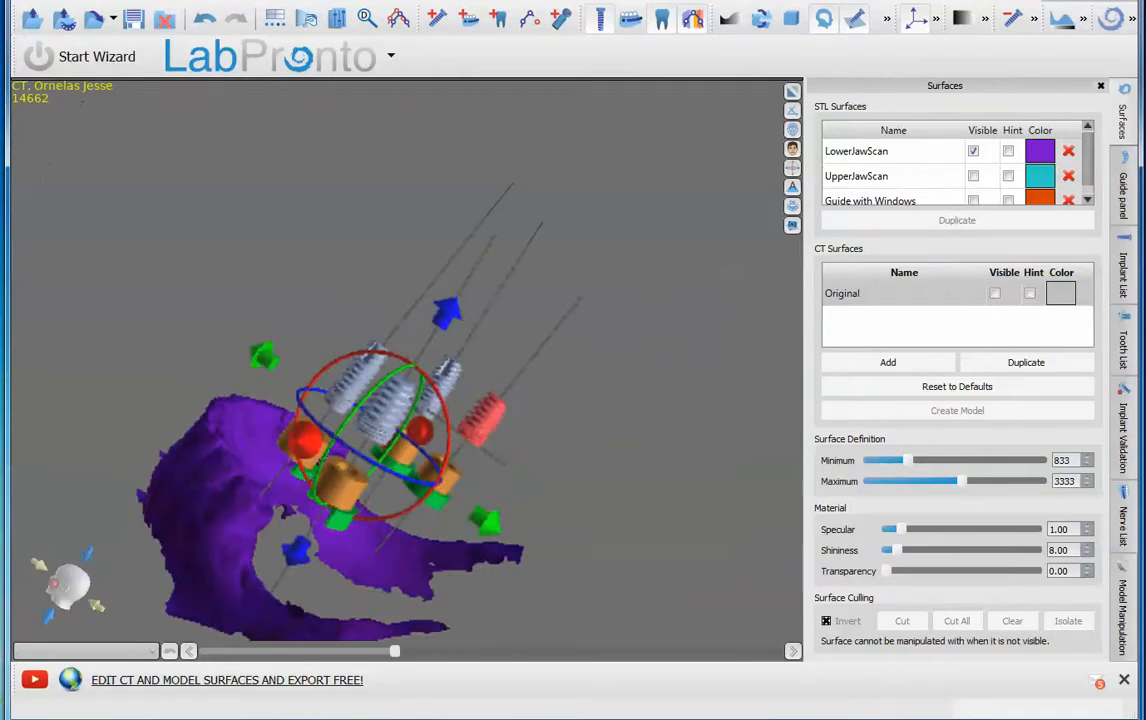
Step: Hide the guide tubes of all implants
{"action": "left_click", "coordinate": [1124, 265]}
{"action": "left_click_drag", "start_coordinate": [1073, 199], "coordinate": [1075, 194]}
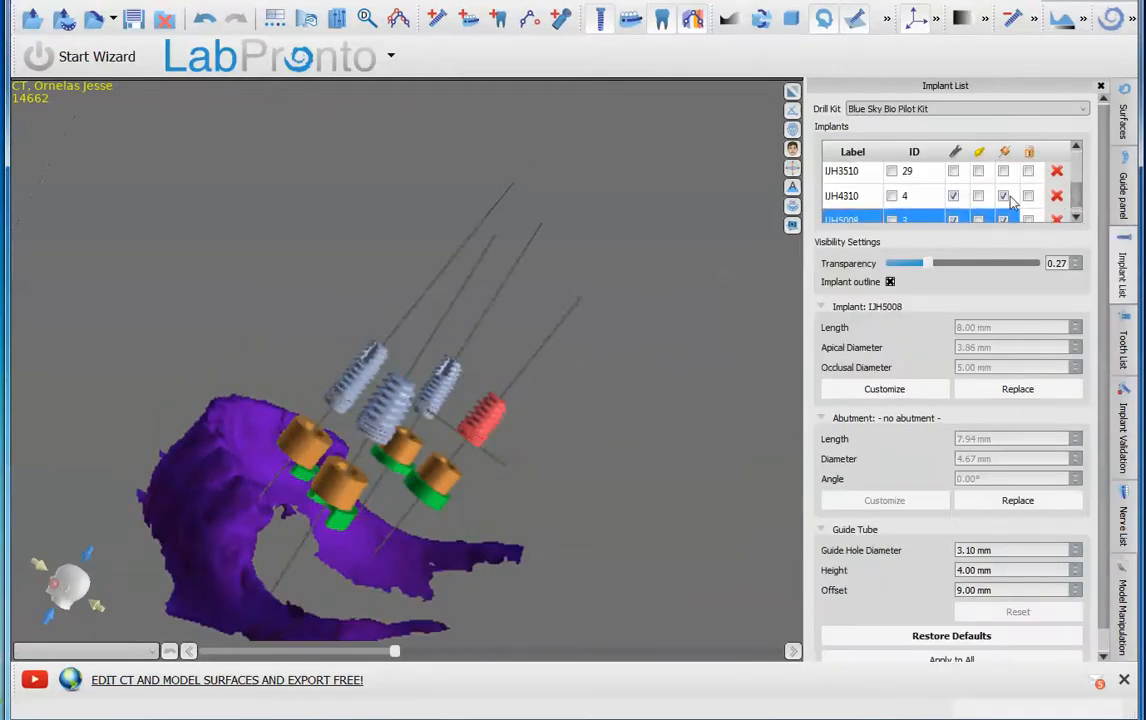
{"action": "left_click", "coordinate": [1005, 152]}
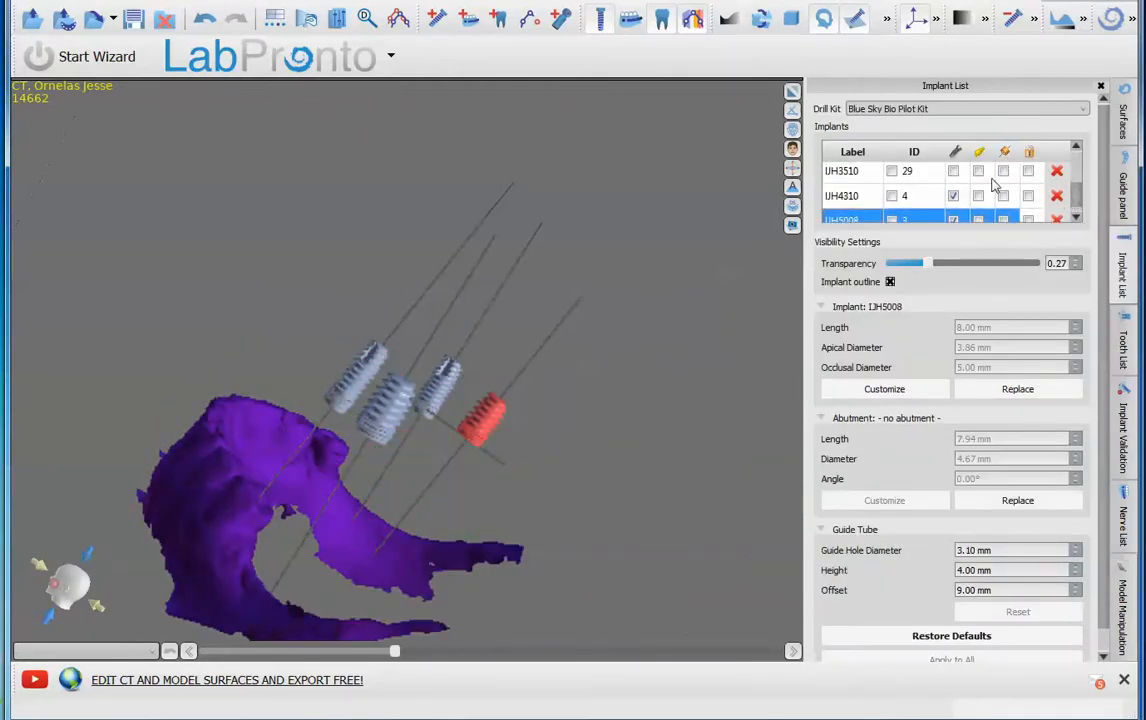
Step: Show the guide tubes of the lower implants at positions 29, 19 and 30
{"action": "left_click", "coordinate": [1006, 177]}
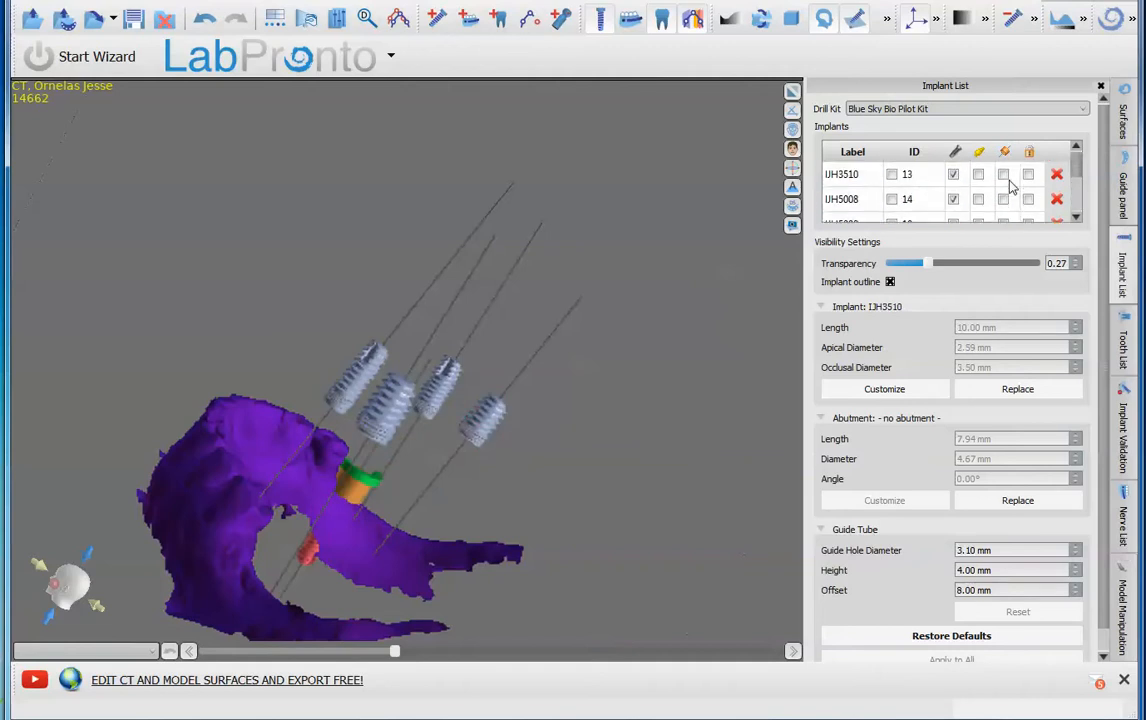
{"action": "left_click", "coordinate": [1076, 216]}
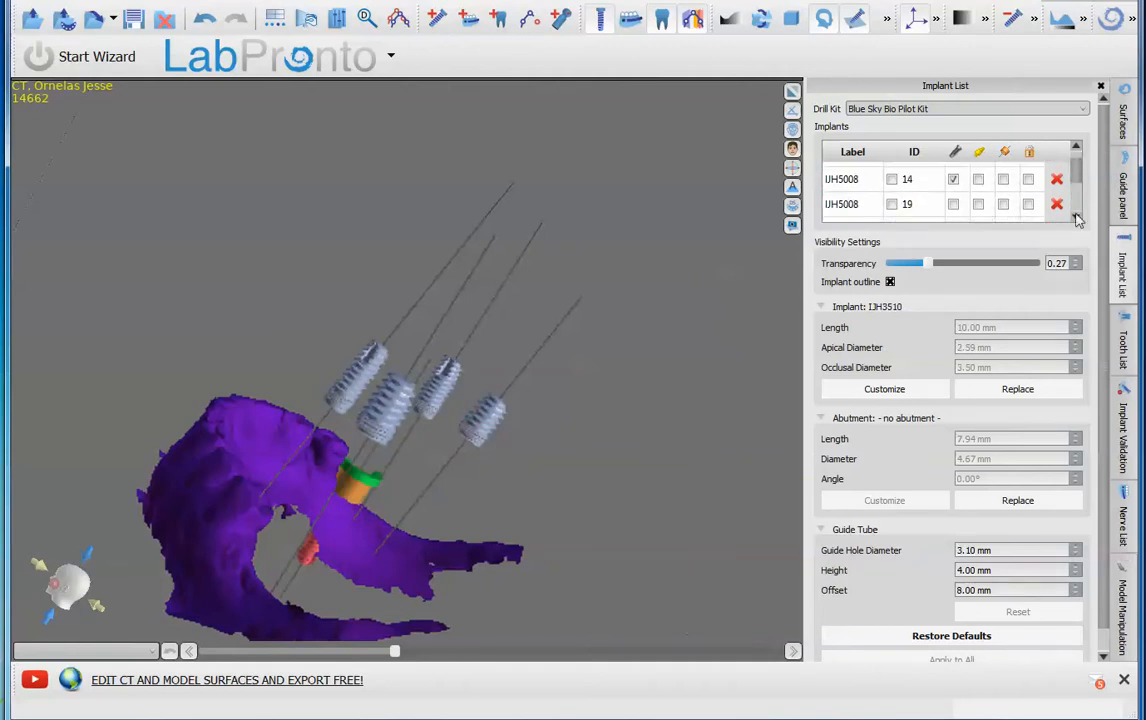
{"action": "left_click", "coordinate": [1004, 205]}
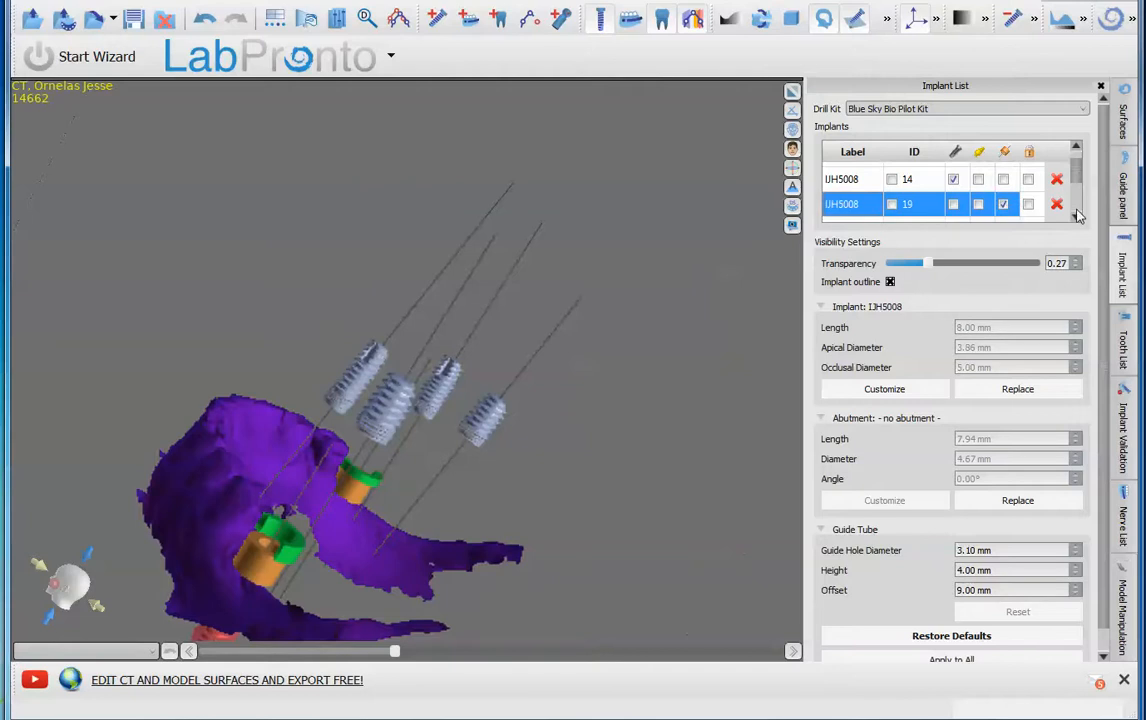
{"action": "left_click", "coordinate": [1076, 216]}
{"action": "left_click", "coordinate": [1004, 209]}
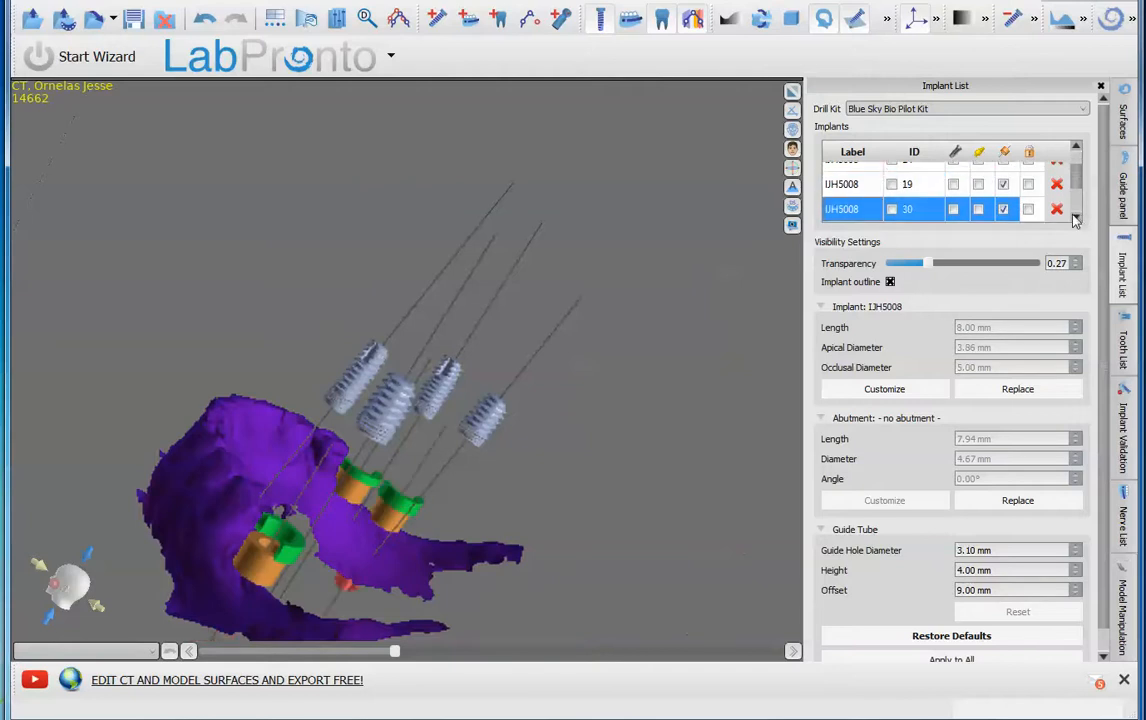
{"action": "left_click", "coordinate": [1076, 216]}
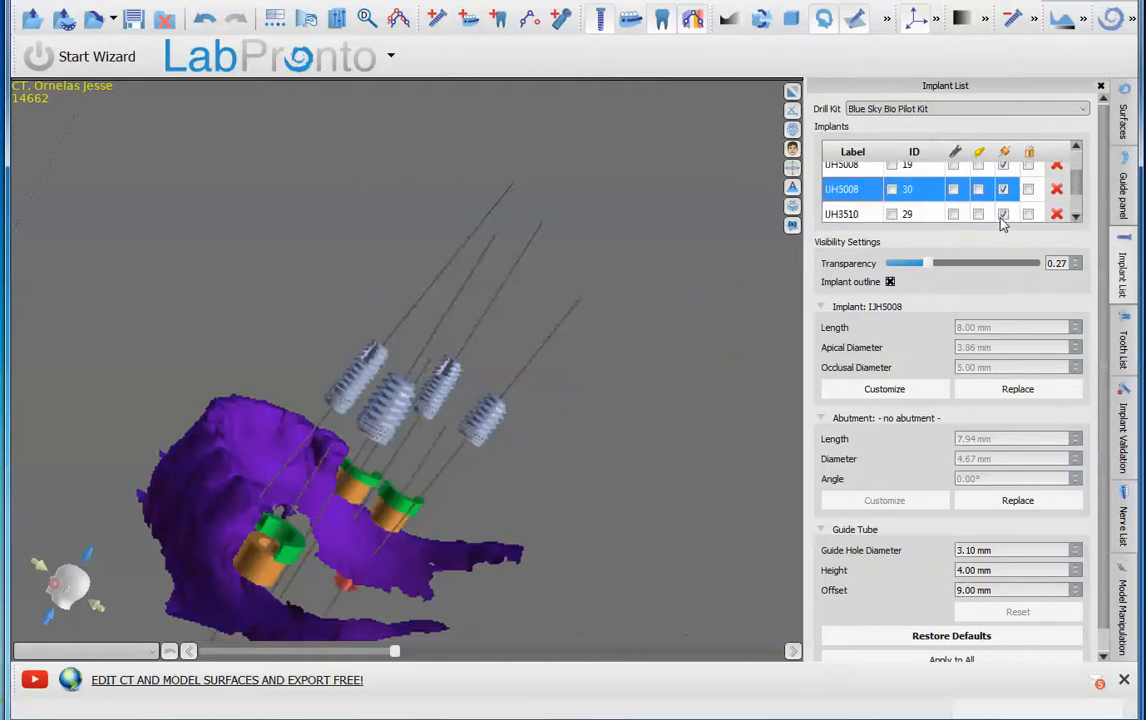
{"action": "scroll", "coordinate": [746, 210], "scroll_direction": "down", "scroll_amount": 1}
Step: Hide all implant bodies, leaving the lower guide tubes displayed on the jaw scan
{"action": "left_click_drag", "start_coordinate": [711, 261], "coordinate": [590, 300]}
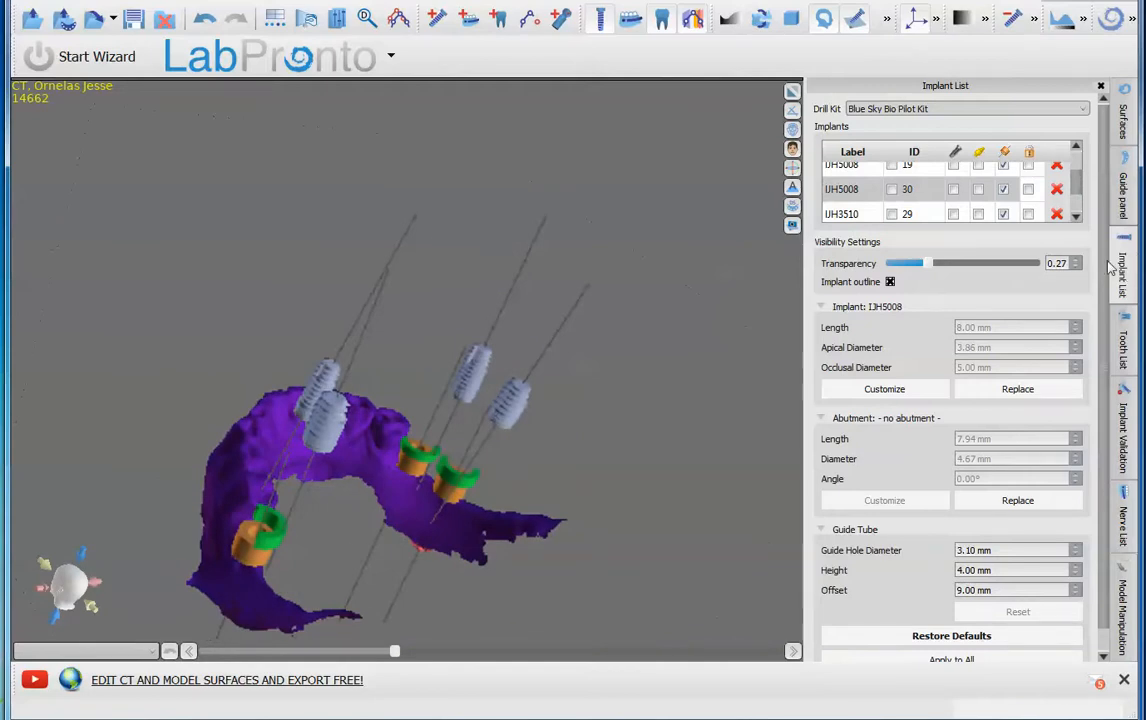
{"action": "scroll", "coordinate": [1081, 213], "scroll_direction": "up", "scroll_amount": 2}
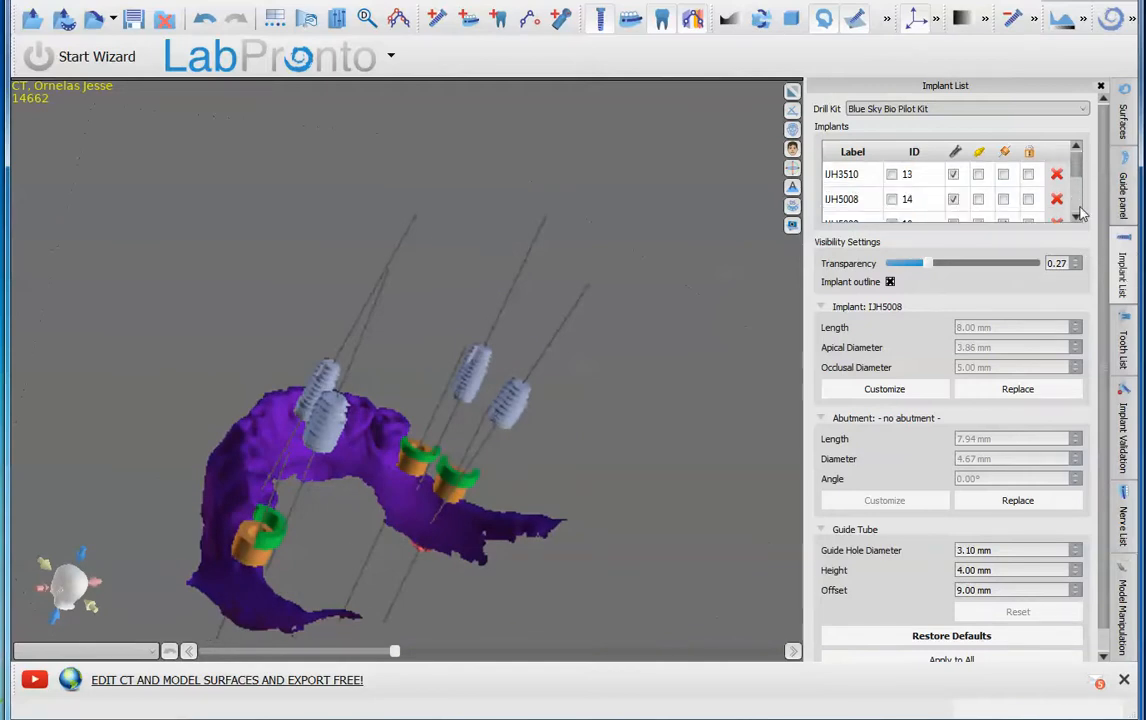
{"action": "left_click", "coordinate": [955, 152]}
{"action": "left_click_drag", "start_coordinate": [370, 320], "coordinate": [343, 384]}
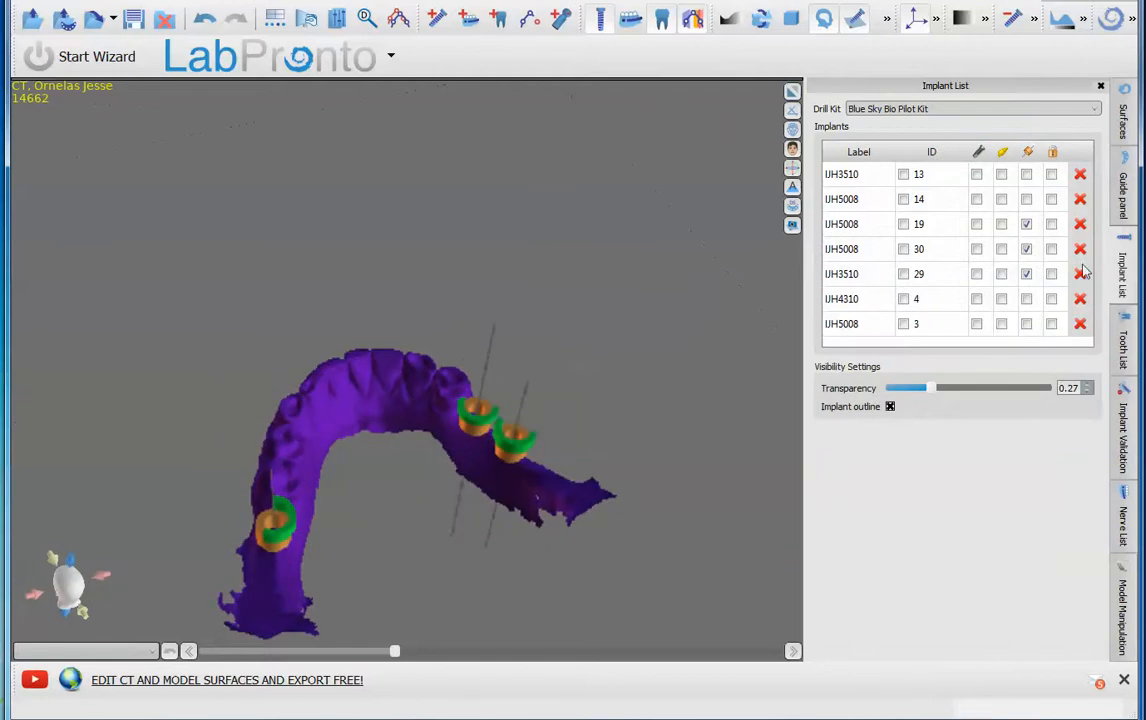
Step: Set the surgical guide to Mandible and draw its outline along the outer side of the teeth from the front around the implant 19 tube
{"action": "left_click", "coordinate": [1124, 183]}
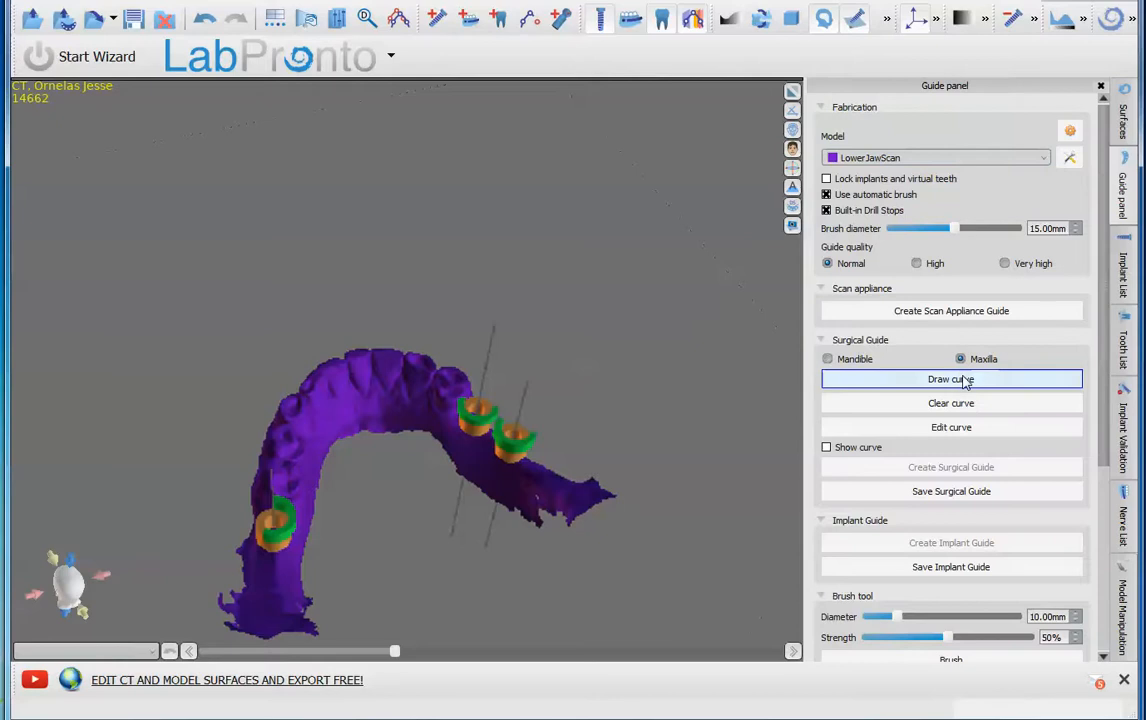
{"action": "left_click", "coordinate": [840, 364]}
{"action": "left_click", "coordinate": [906, 383]}
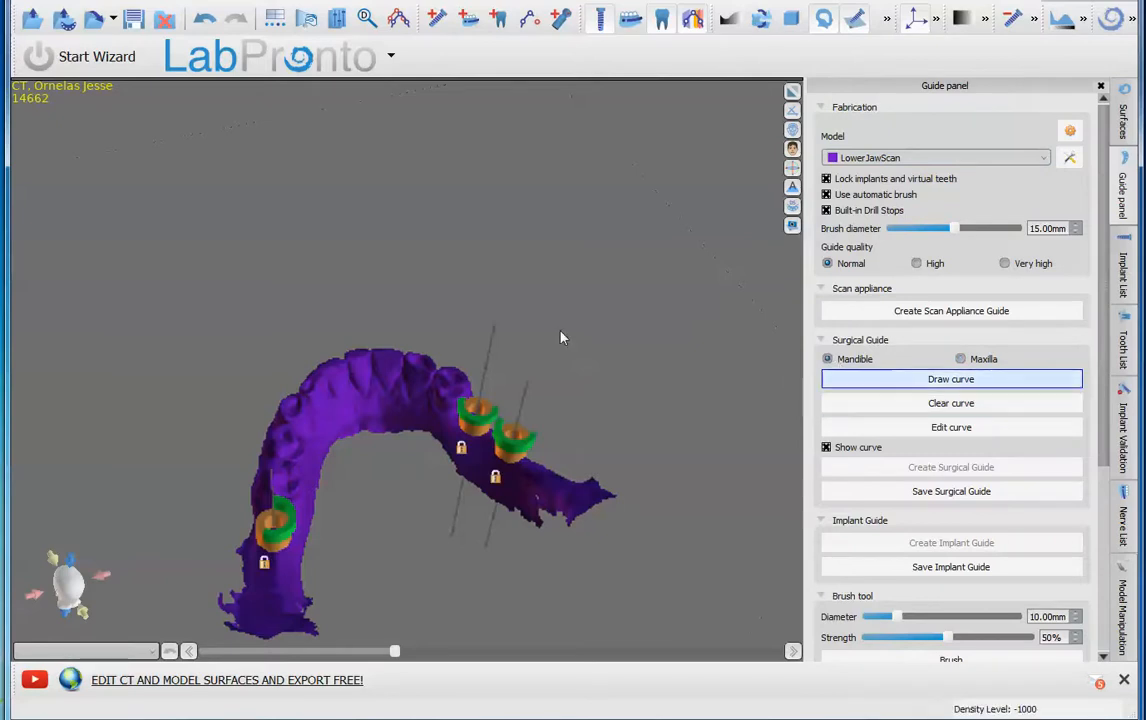
{"action": "scroll", "coordinate": [433, 384], "scroll_direction": "down", "scroll_amount": 3}
{"action": "scroll", "coordinate": [402, 459], "scroll_direction": "up", "scroll_amount": 3}
{"action": "middle_click_drag", "start_coordinate": [402, 461], "coordinate": [435, 374]}
{"action": "mouse_move", "coordinate": [435, 374]}
{"action": "right_mouse_down"}
{"action": "mouse_move", "coordinate": [578, 366]}
{"action": "mouse_move", "coordinate": [128, 371]}
{"action": "mouse_move", "coordinate": [389, 524]}
{"action": "mouse_move", "coordinate": [410, 306]}
{"action": "mouse_move", "coordinate": [379, 440]}
{"action": "mouse_move", "coordinate": [335, 391]}
{"action": "mouse_move", "coordinate": [553, 355]}
{"action": "mouse_move", "coordinate": [565, 450]}
{"action": "mouse_move", "coordinate": [504, 418]}
{"action": "right_mouse_up"}
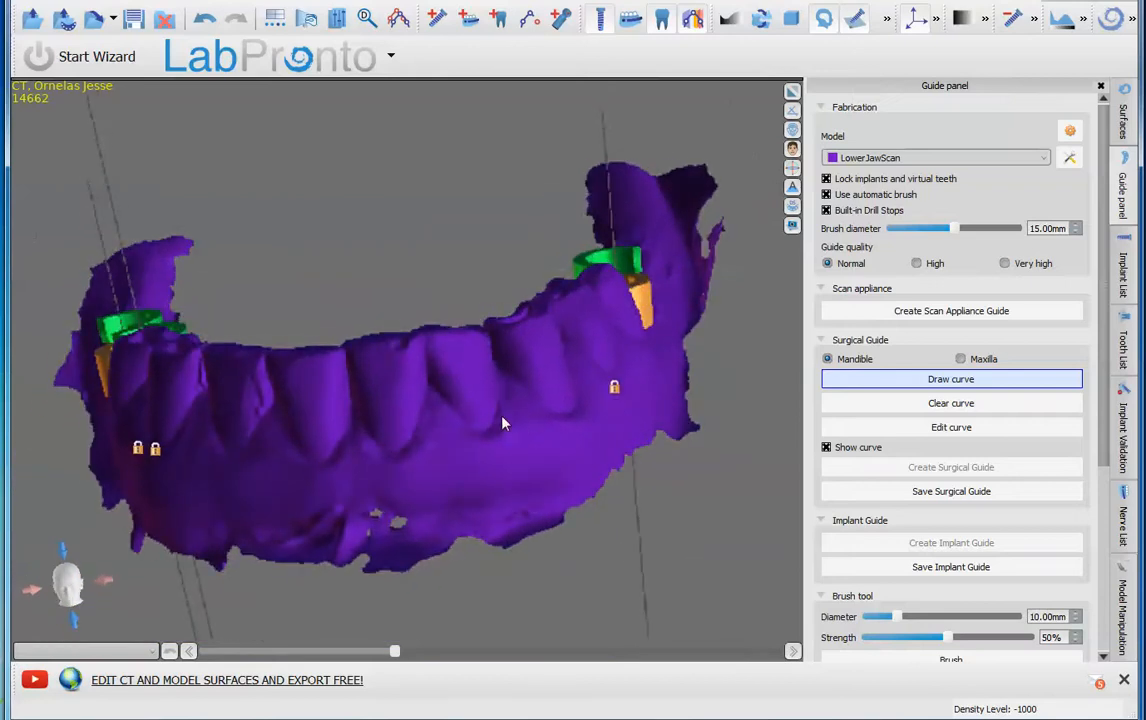
{"action": "mouse_move", "coordinate": [355, 449]}
{"action": "left_mouse_down"}
{"action": "mouse_move", "coordinate": [512, 405]}
{"action": "mouse_move", "coordinate": [667, 330]}
{"action": "left_mouse_up"}
{"action": "right_click_drag", "start_coordinate": [667, 330], "coordinate": [512, 583]}
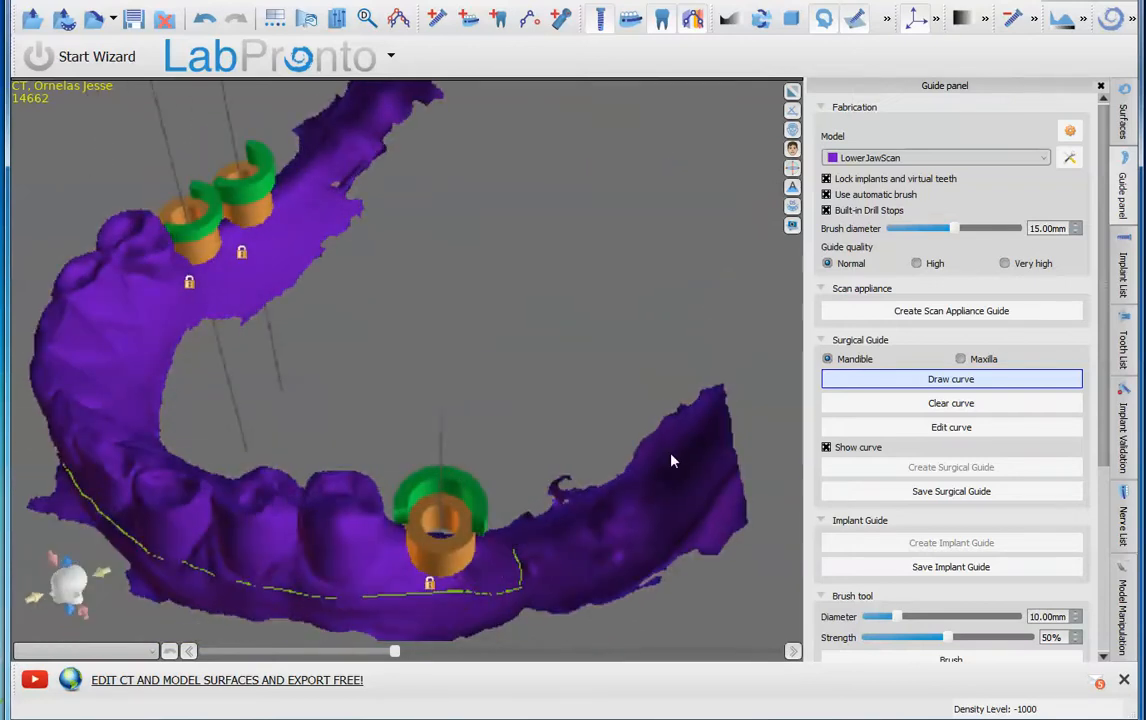
Step: Continue the guide outline along the inner side, behind the guide tubes of implants 30 and 29, and back to the front teeth
{"action": "mouse_move", "coordinate": [672, 461]}
{"action": "right_mouse_down"}
{"action": "mouse_move", "coordinate": [420, 330]}
{"action": "mouse_move", "coordinate": [300, 420]}
{"action": "right_mouse_up"}
{"action": "mouse_move", "coordinate": [197, 432]}
{"action": "left_mouse_down"}
{"action": "mouse_move", "coordinate": [281, 240]}
{"action": "mouse_move", "coordinate": [426, 104]}
{"action": "mouse_move", "coordinate": [586, 242]}
{"action": "left_mouse_up"}
{"action": "mouse_move", "coordinate": [641, 244]}
{"action": "right_mouse_down"}
{"action": "mouse_move", "coordinate": [616, 354]}
{"action": "mouse_move", "coordinate": [451, 446]}
{"action": "right_mouse_up"}
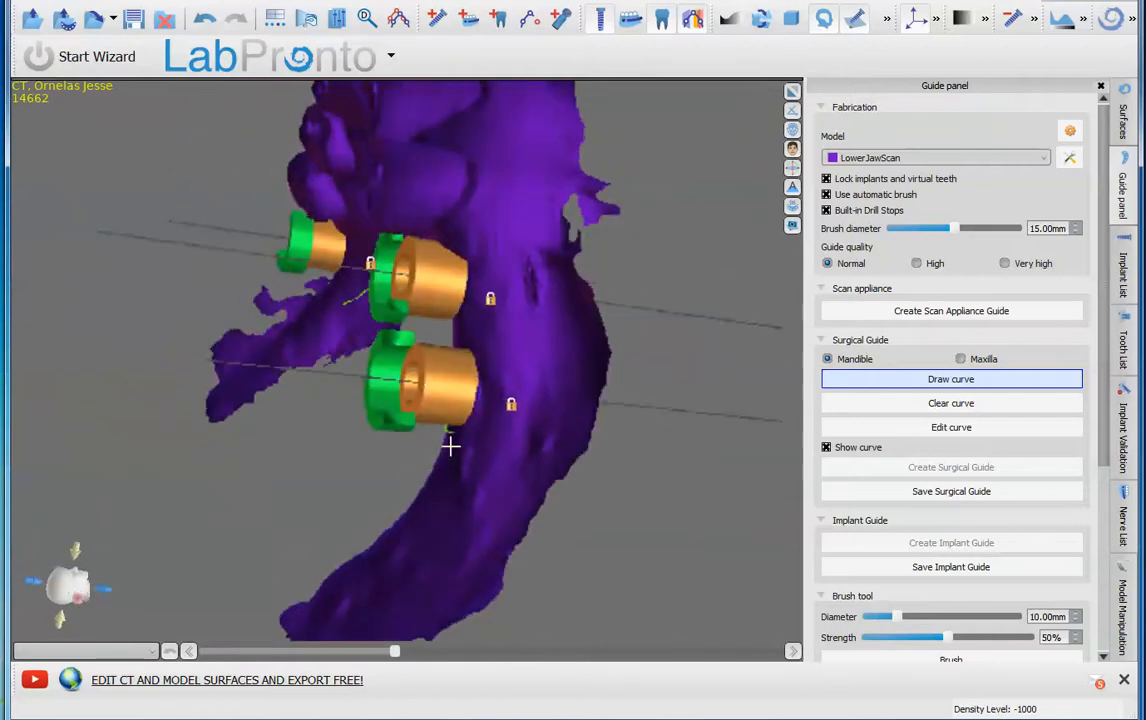
{"action": "mouse_move", "coordinate": [481, 438]}
{"action": "left_mouse_down"}
{"action": "mouse_move", "coordinate": [536, 251]}
{"action": "mouse_move", "coordinate": [533, 182]}
{"action": "left_mouse_up"}
{"action": "mouse_move", "coordinate": [533, 182]}
{"action": "right_mouse_down"}
{"action": "mouse_move", "coordinate": [549, 219]}
{"action": "mouse_move", "coordinate": [565, 428]}
{"action": "mouse_move", "coordinate": [452, 590]}
{"action": "right_mouse_up"}
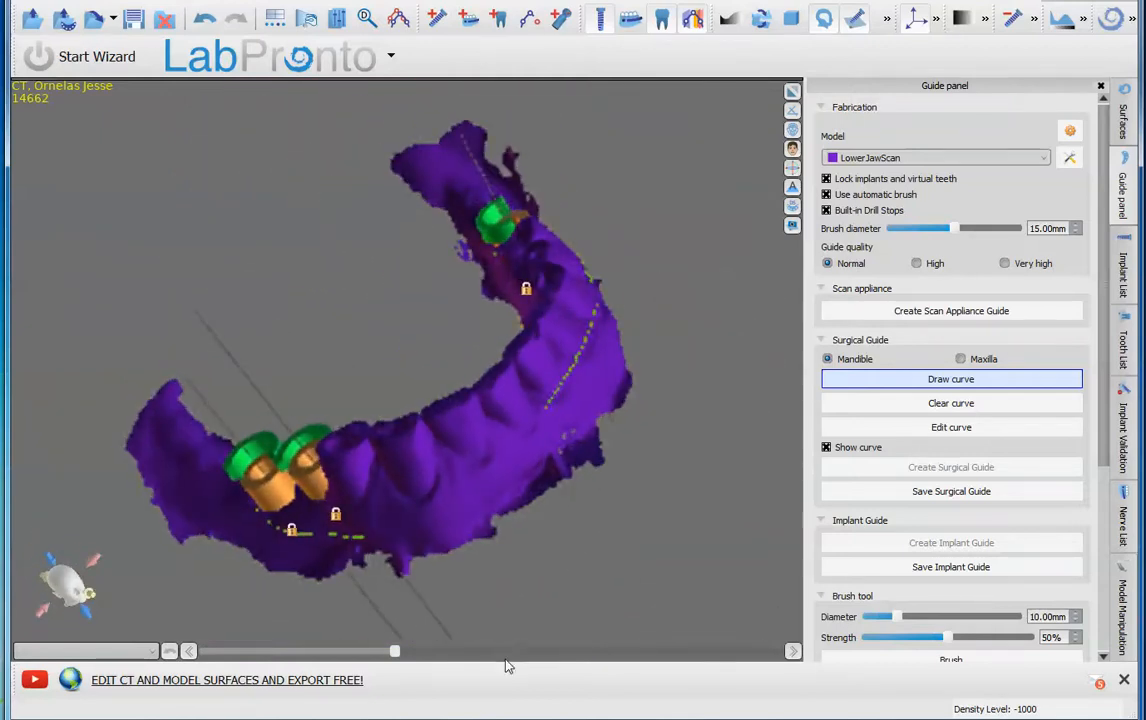
{"action": "mouse_move", "coordinate": [262, 512]}
{"action": "left_mouse_down"}
{"action": "mouse_move", "coordinate": [373, 537]}
{"action": "mouse_move", "coordinate": [543, 422]}
{"action": "left_mouse_up"}
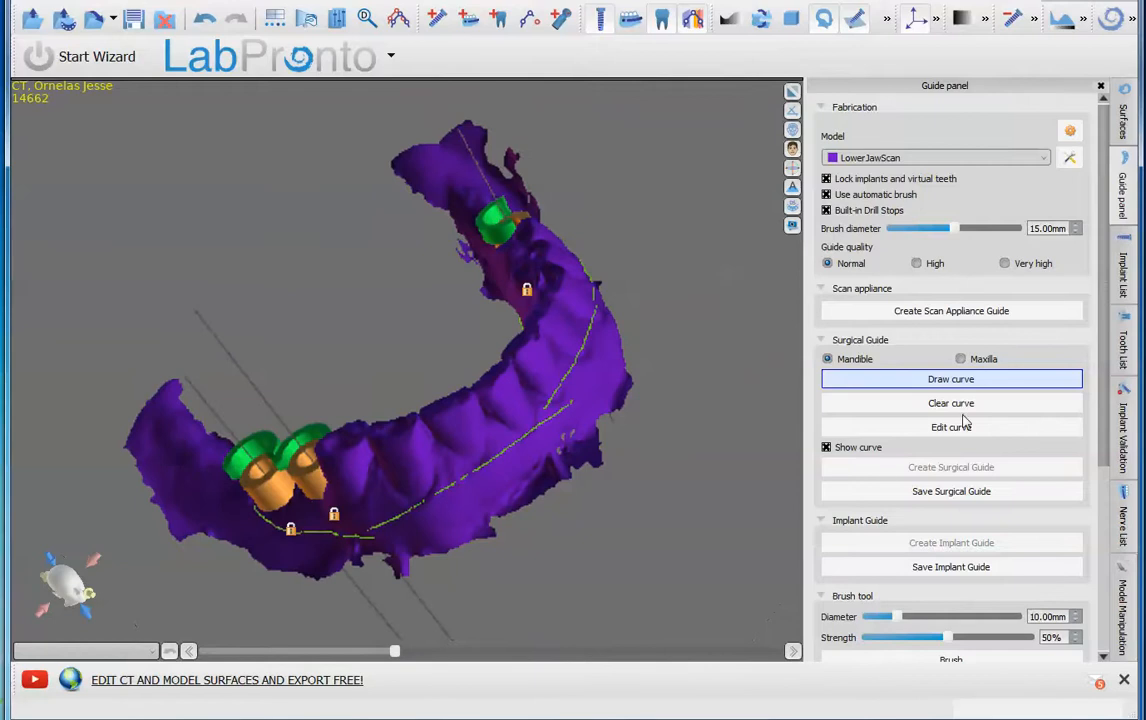
Step: Edit the mandibular guide curve by adjusting its control points where the two ends meet near the front teeth
{"action": "left_click", "coordinate": [880, 427]}
{"action": "left_click_drag", "start_coordinate": [576, 411], "coordinate": [536, 421]}
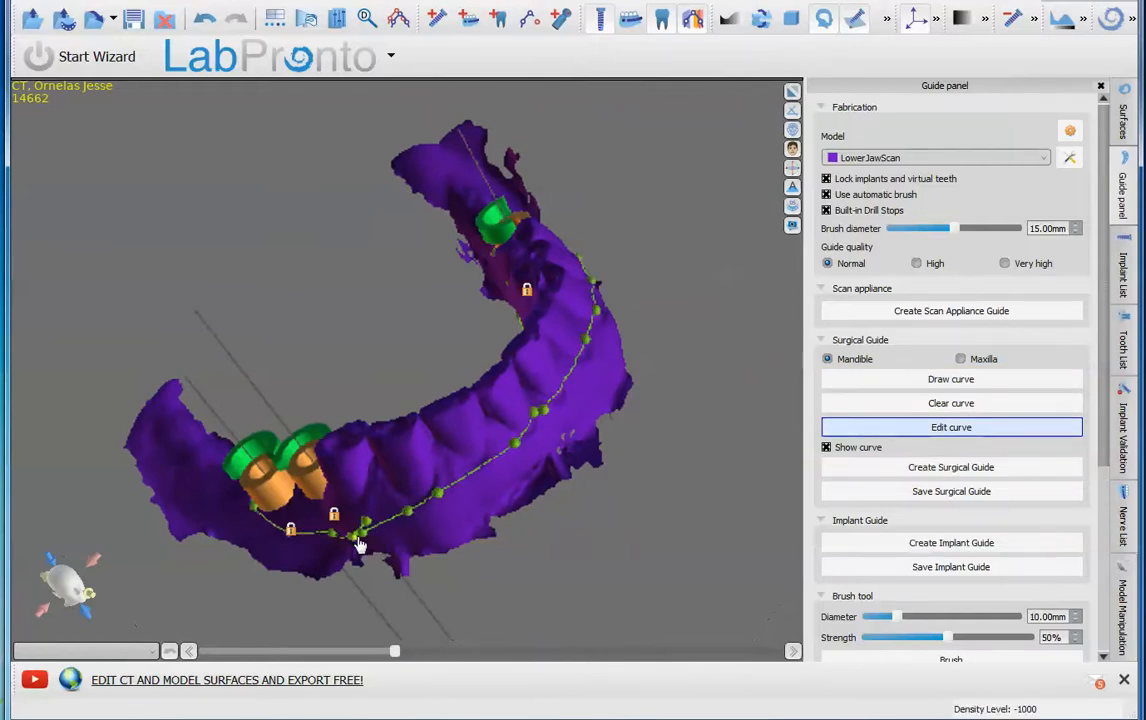
{"action": "right_click_drag", "start_coordinate": [560, 620], "coordinate": [458, 245]}
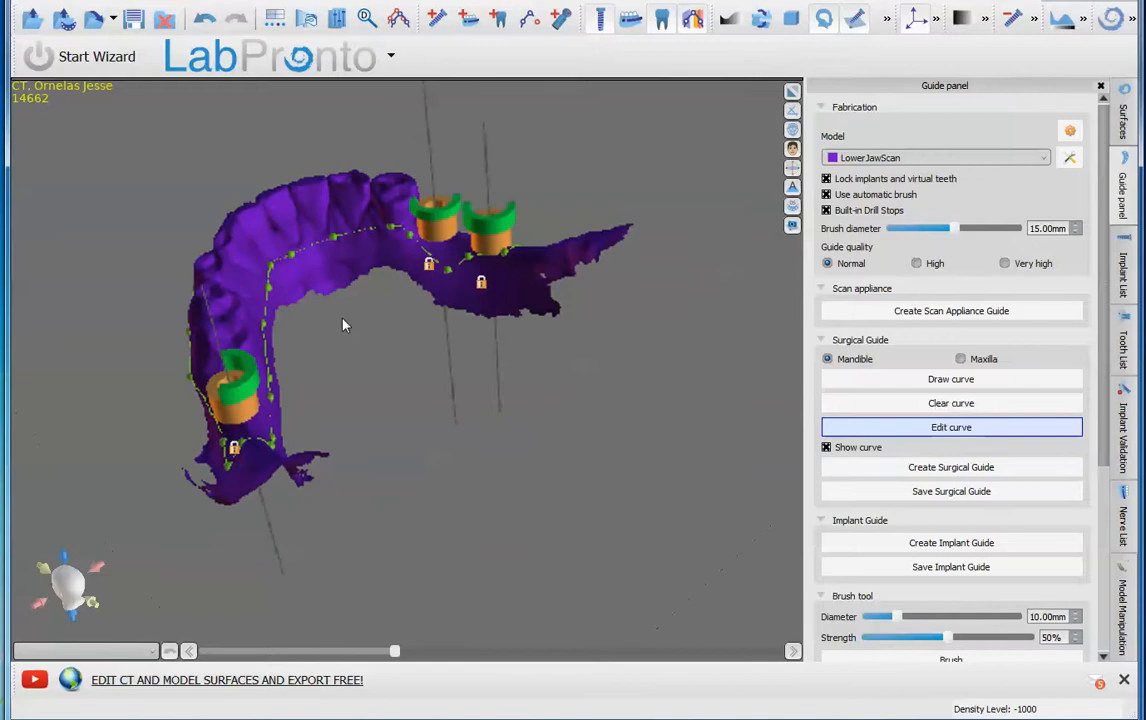
Step: Add an inspection window box over the lower front teeth and shift it slightly so it cuts across the incisal edges
{"action": "right_click_drag", "start_coordinate": [342, 325], "coordinate": [355, 562]}
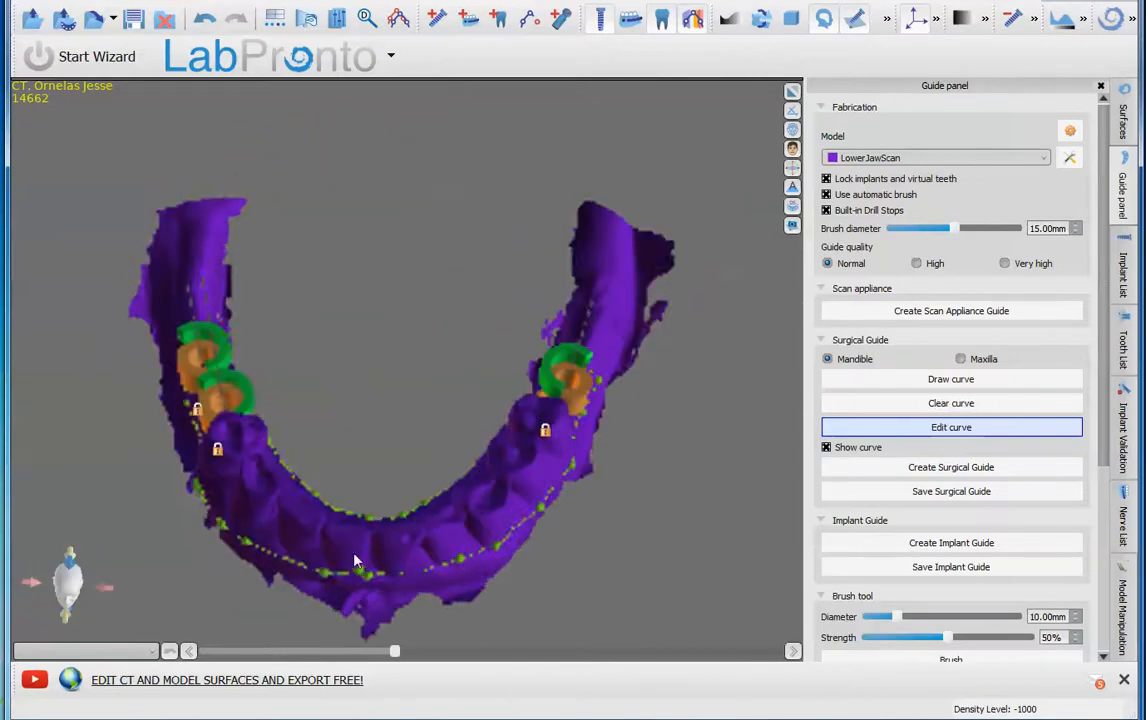
{"action": "right_click", "coordinate": [362, 532]}
{"action": "left_click", "coordinate": [380, 541]}
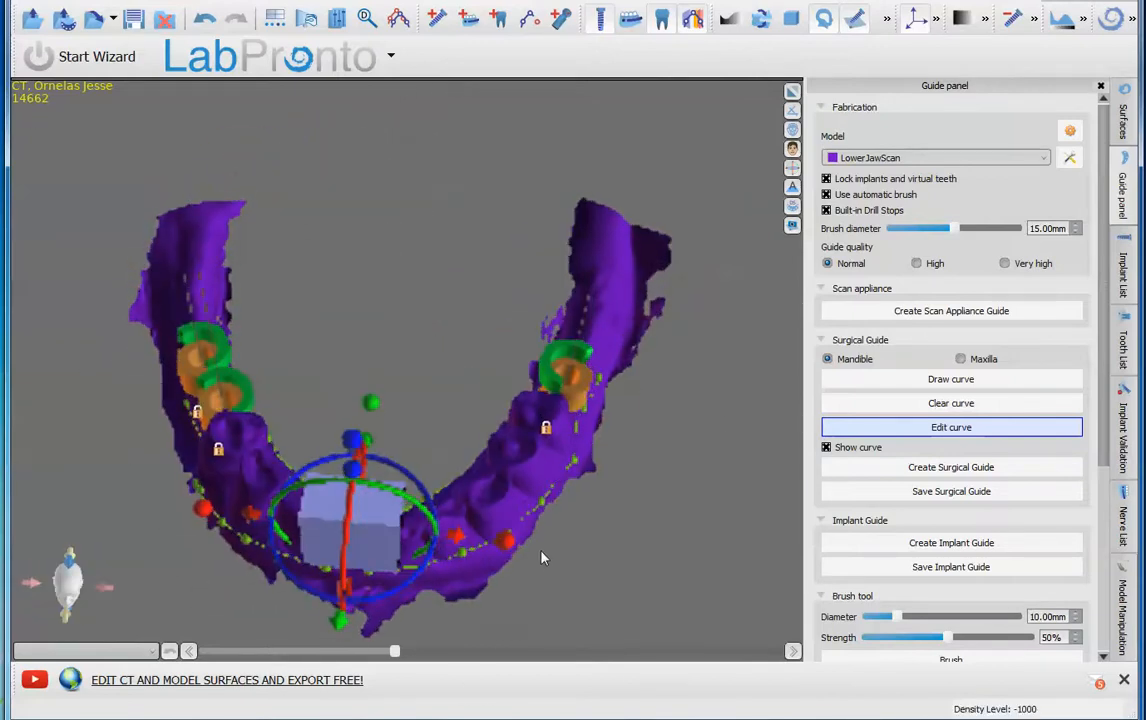
{"action": "right_click_drag", "start_coordinate": [541, 557], "coordinate": [338, 460]}
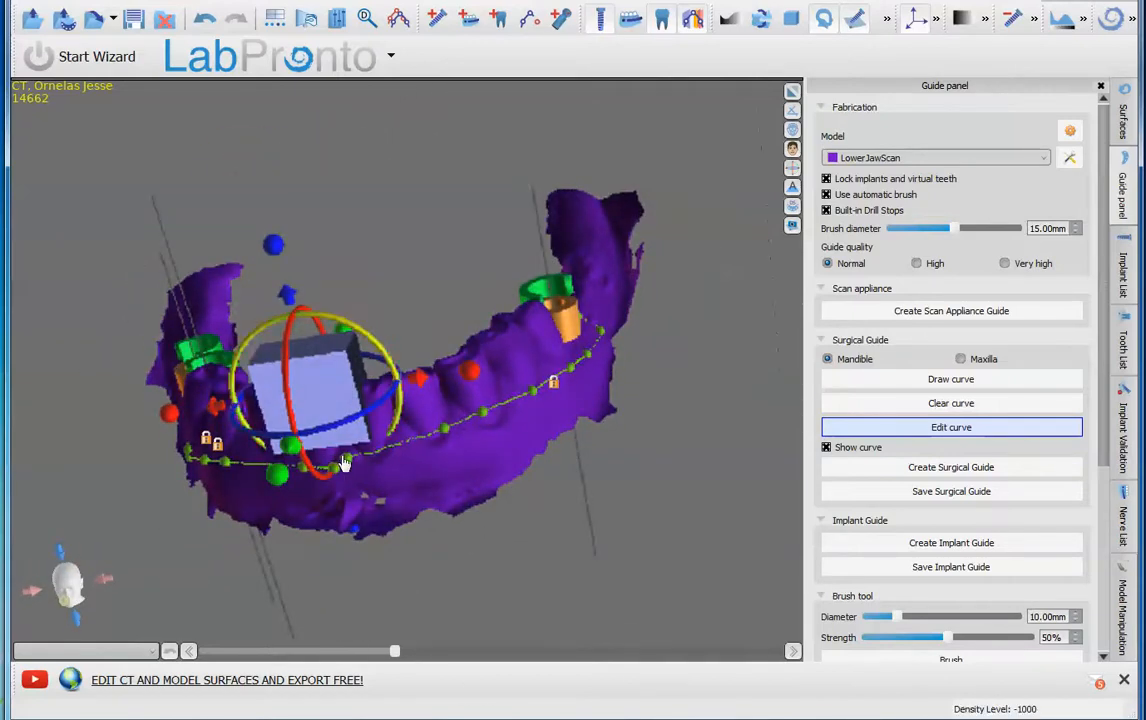
{"action": "right_click_drag", "start_coordinate": [445, 437], "coordinate": [228, 176]}
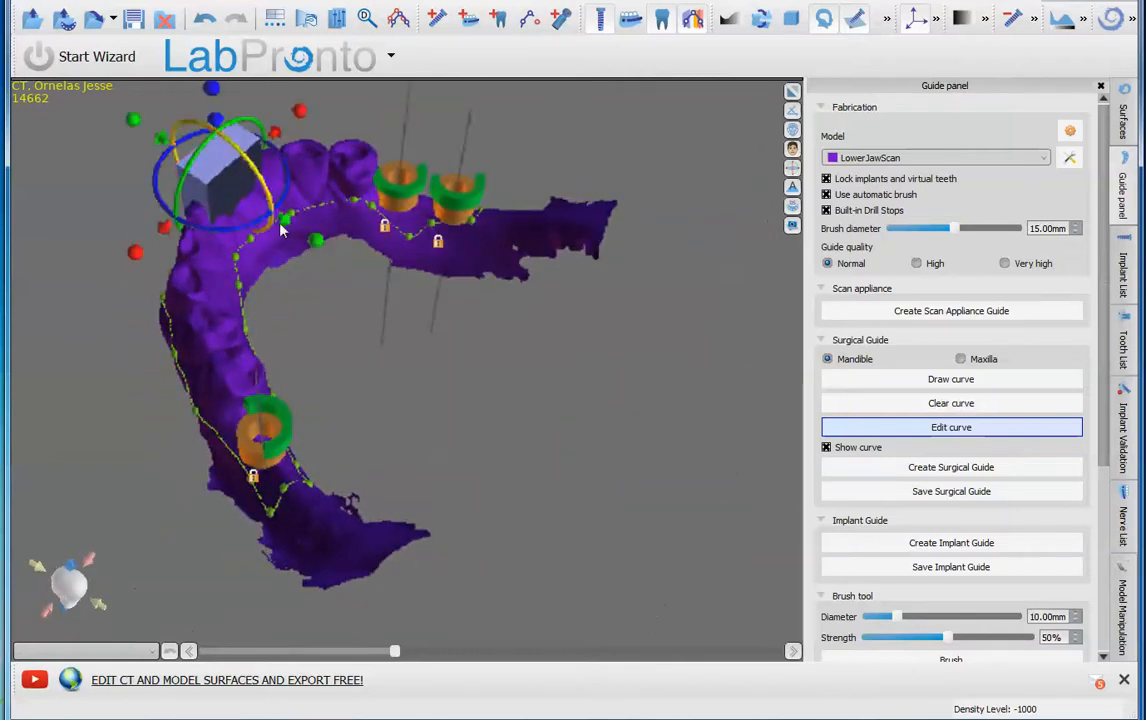
{"action": "left_click_drag", "start_coordinate": [285, 219], "coordinate": [293, 225]}
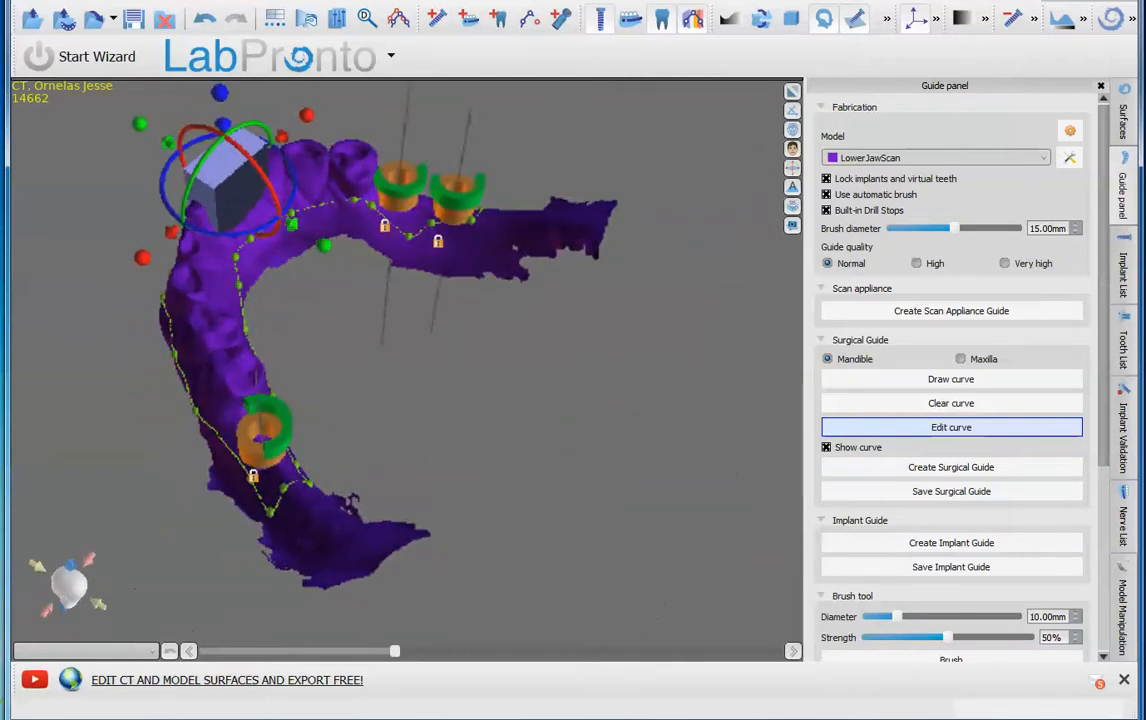
Step: Create the mandibular surgical guide from the outlined curve, accepting the handpiece preferences, and save the project
{"action": "left_click", "coordinate": [945, 469]}
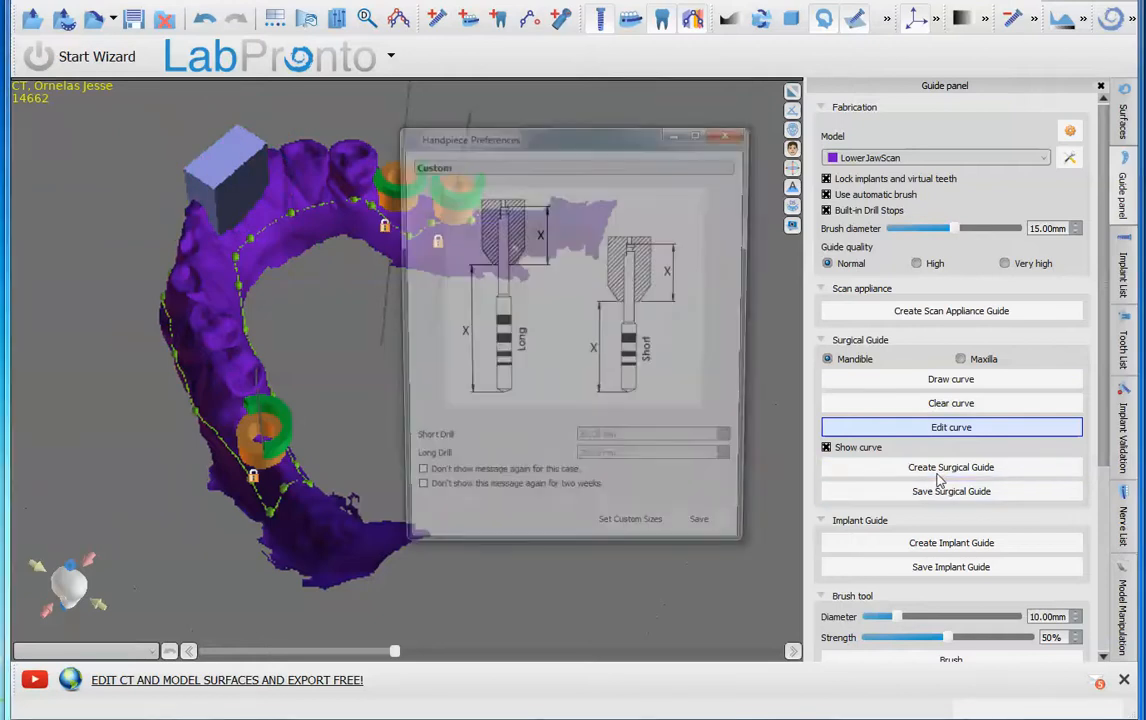
{"action": "left_click", "coordinate": [731, 530]}
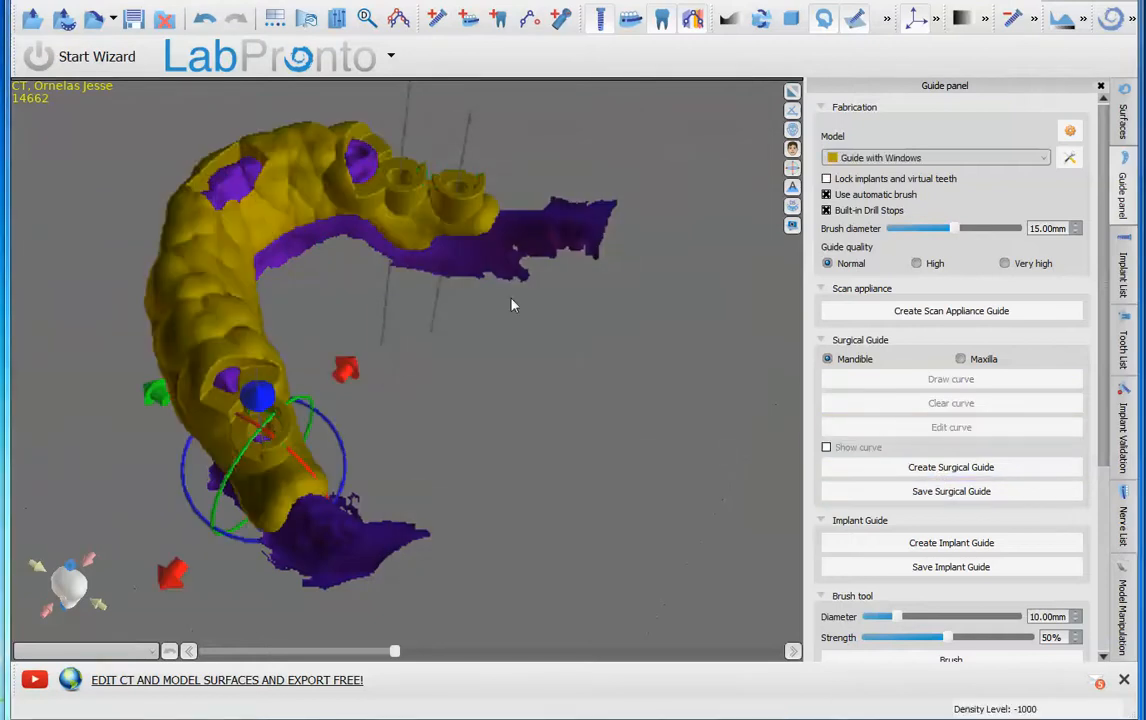
{"action": "left_click_drag", "start_coordinate": [350, 425], "coordinate": [687, 100]}
{"action": "left_click", "coordinate": [792, 91]}
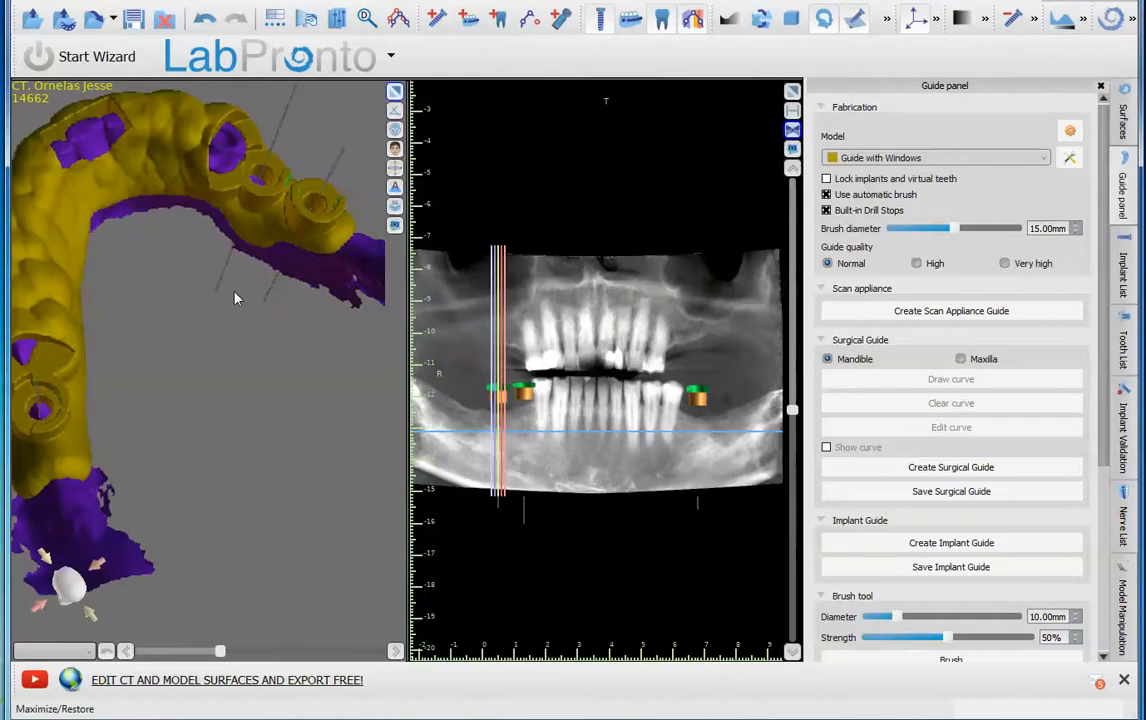
{"action": "left_click", "coordinate": [395, 410]}
{"action": "left_click_drag", "start_coordinate": [275, 423], "coordinate": [540, 460]}
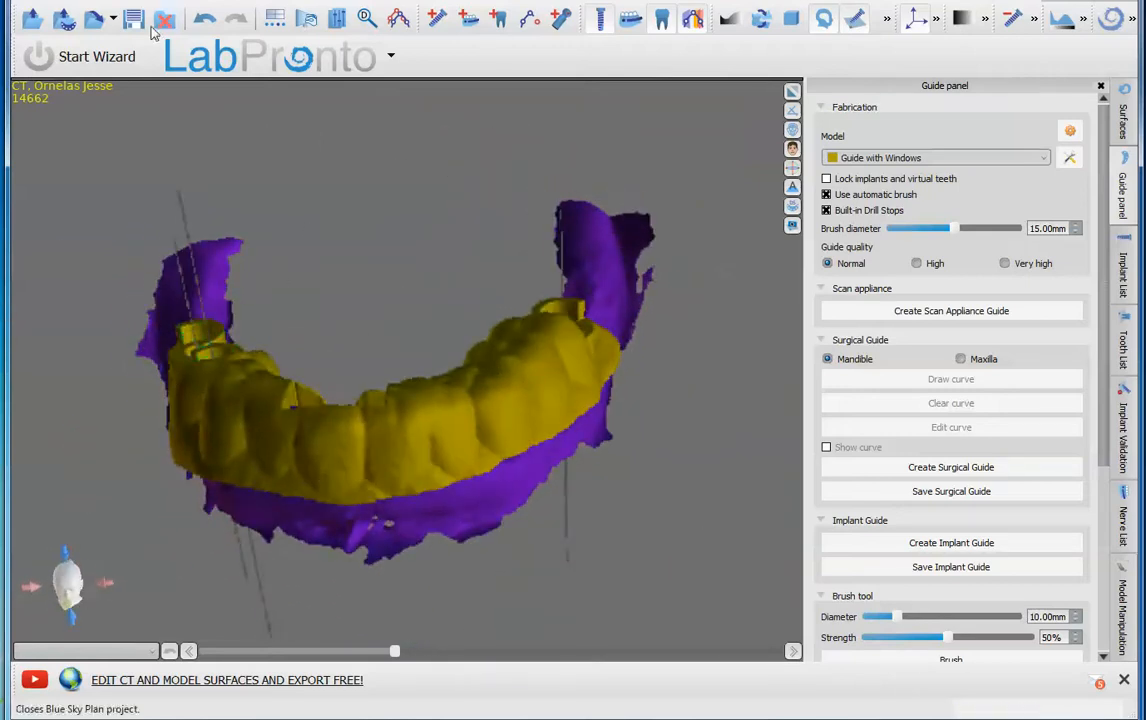
{"action": "left_click", "coordinate": [132, 20]}
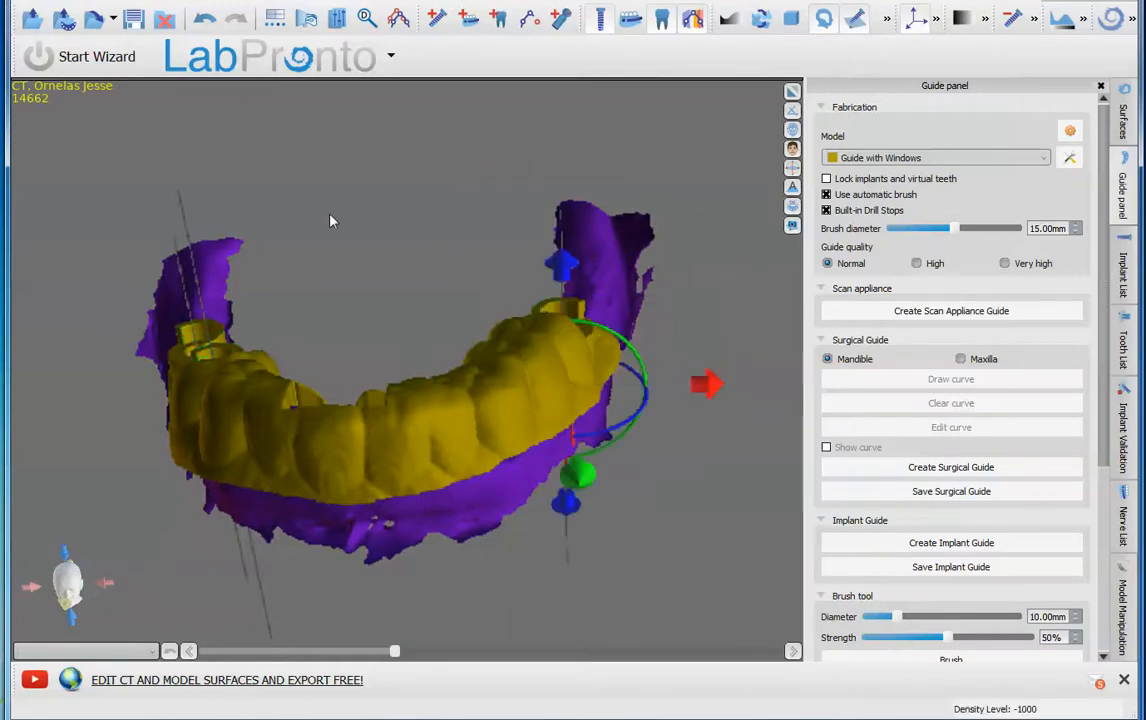
{"action": "left_click_drag", "start_coordinate": [330, 220], "coordinate": [390, 360]}
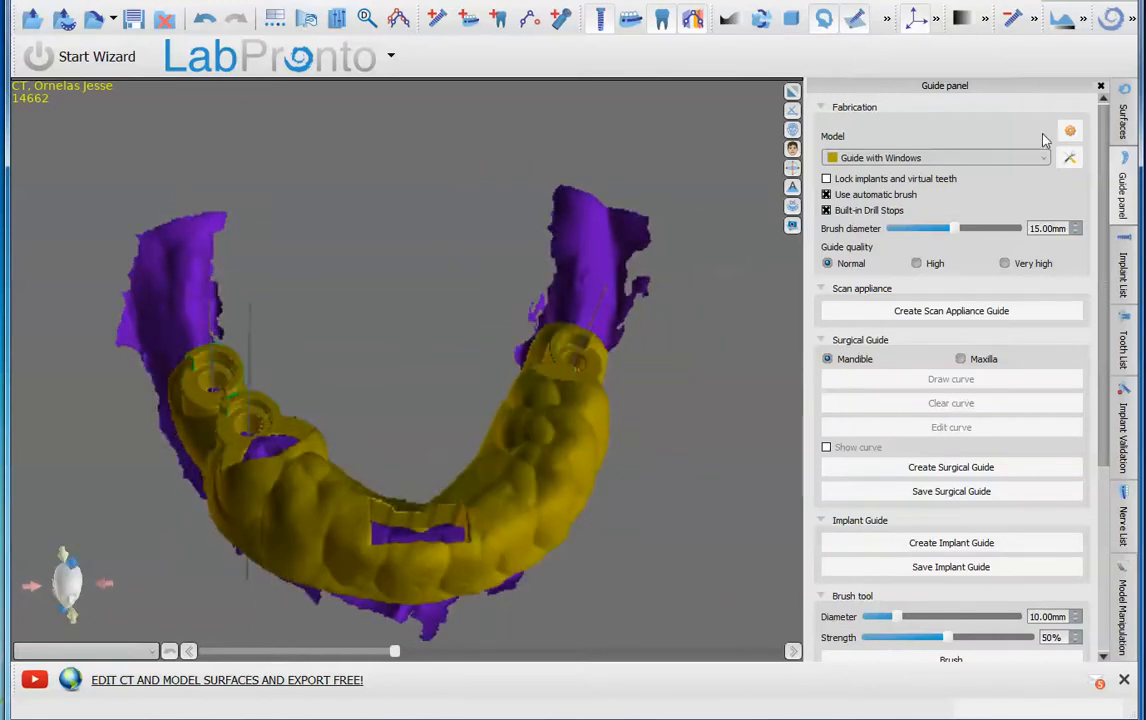
Step: Hide the LowerJawScan surface and show the maxillary Guide with Windows together with the mandibular guide, undoing any accidental implant move
{"action": "left_click", "coordinate": [1120, 112]}
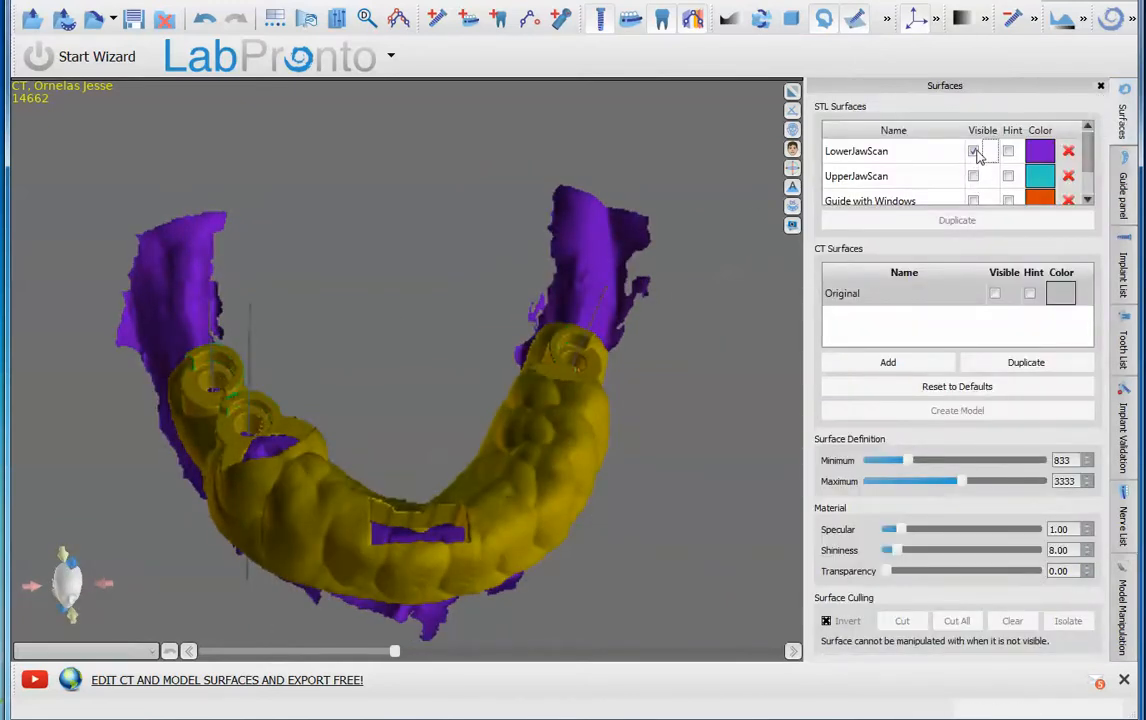
{"action": "left_click", "coordinate": [974, 151]}
{"action": "left_click_drag", "start_coordinate": [1090, 160], "coordinate": [1047, 181]}
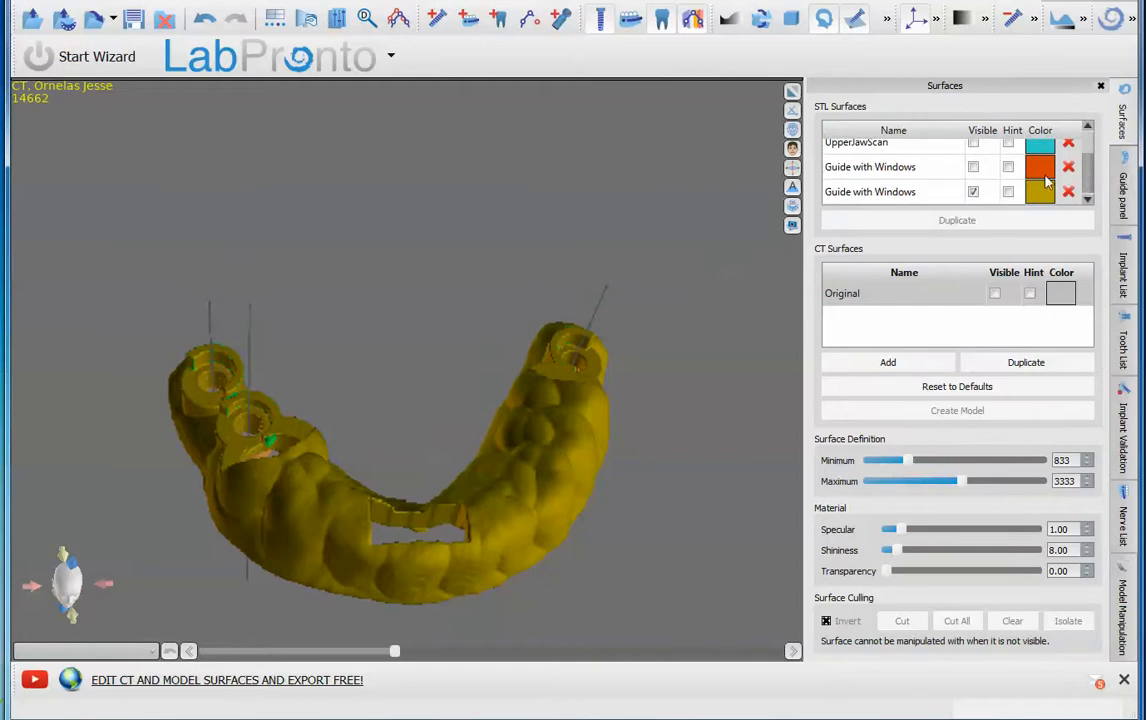
{"action": "left_click", "coordinate": [973, 167]}
{"action": "left_click_drag", "start_coordinate": [455, 310], "coordinate": [430, 207]}
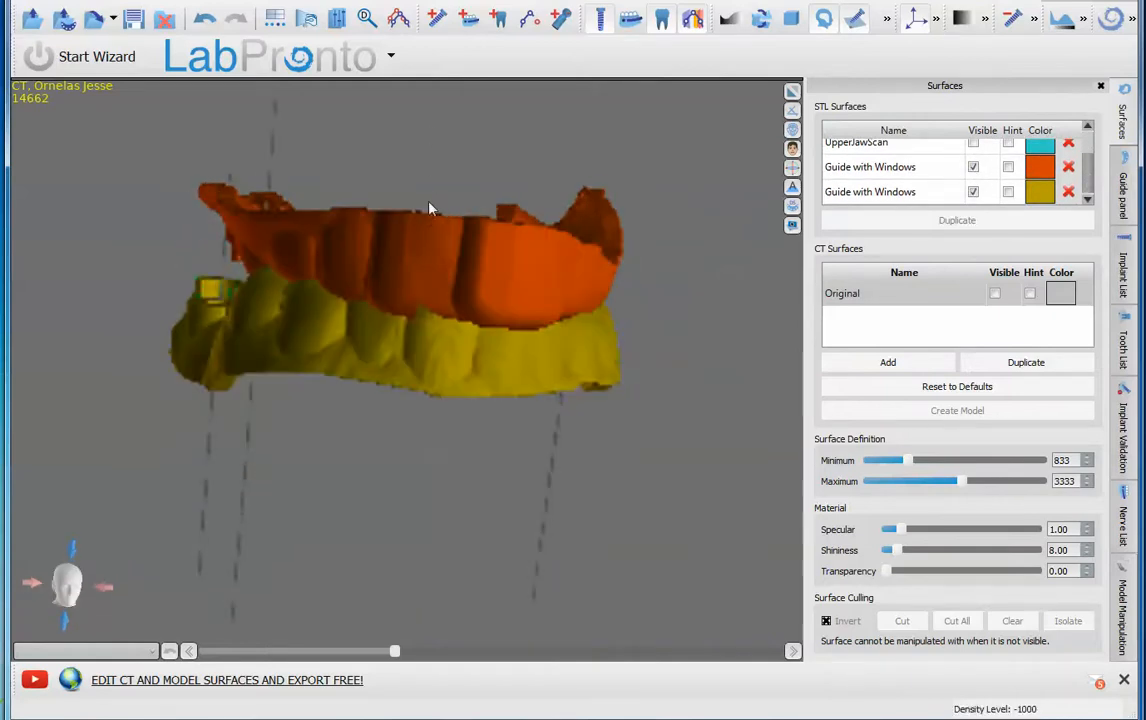
{"action": "left_click_drag", "start_coordinate": [600, 309], "coordinate": [662, 297]}
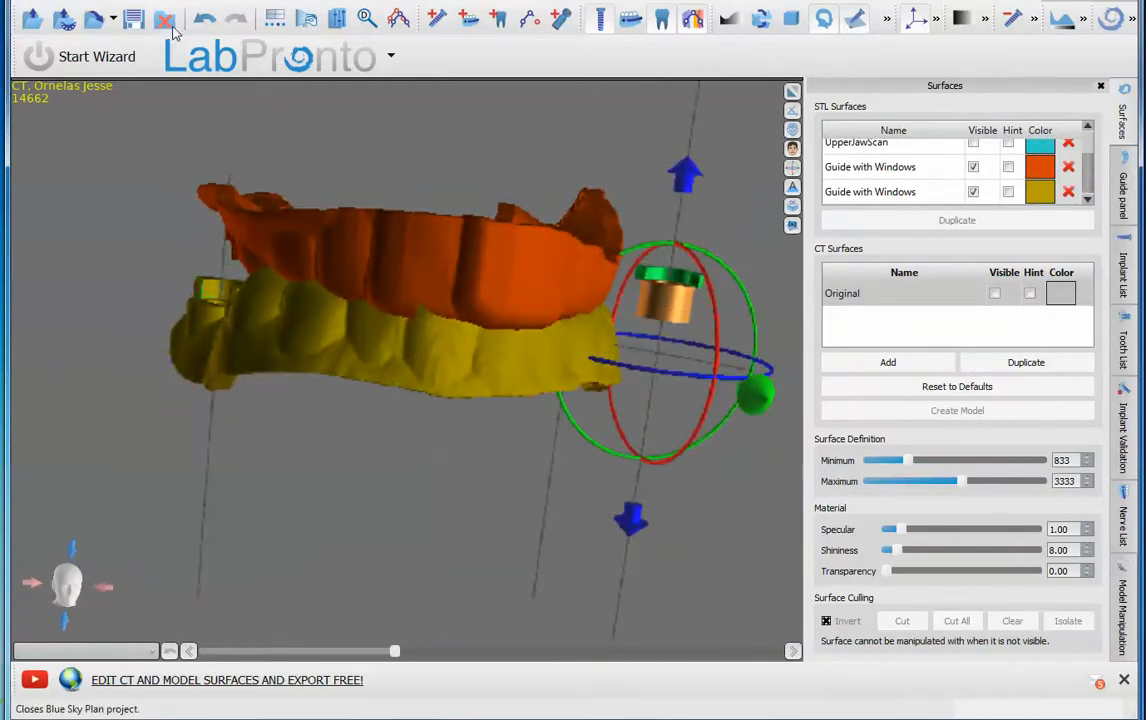
{"action": "left_click", "coordinate": [204, 19]}
{"action": "left_click_drag", "start_coordinate": [322, 169], "coordinate": [118, 134]}
Step: Try the data export selections for the two Guide with Windows surfaces, the implants and their guide tubes, and cancel the export
{"action": "left_click", "coordinate": [28, 2]}
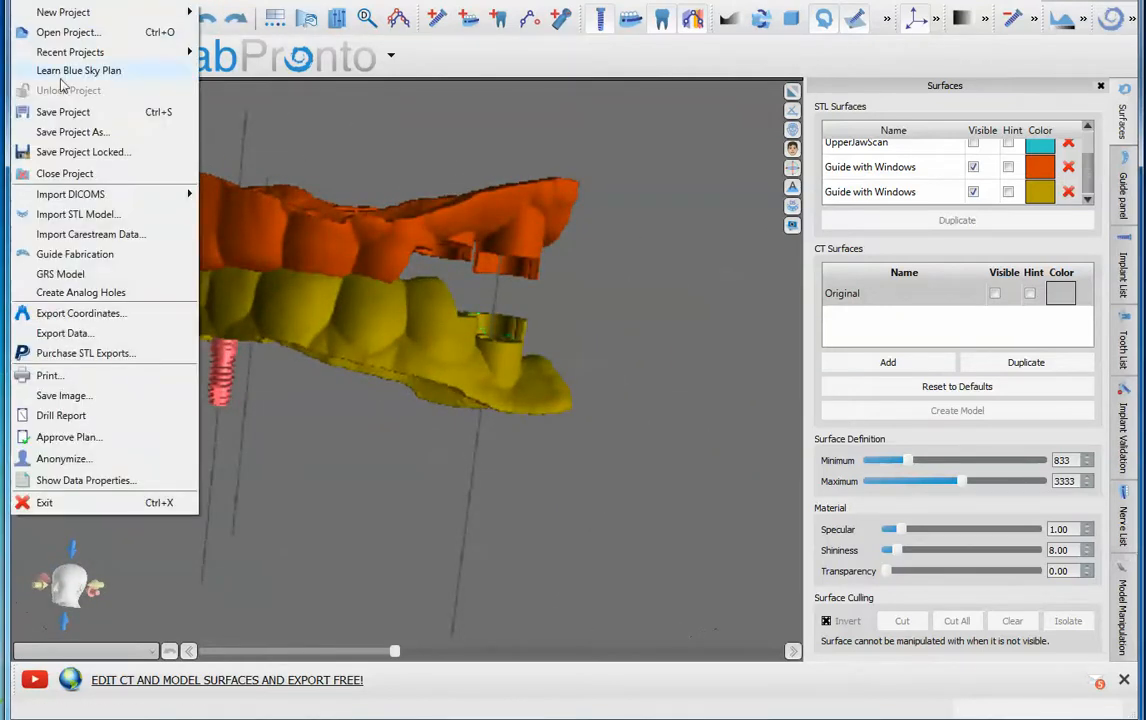
{"action": "left_click", "coordinate": [95, 335]}
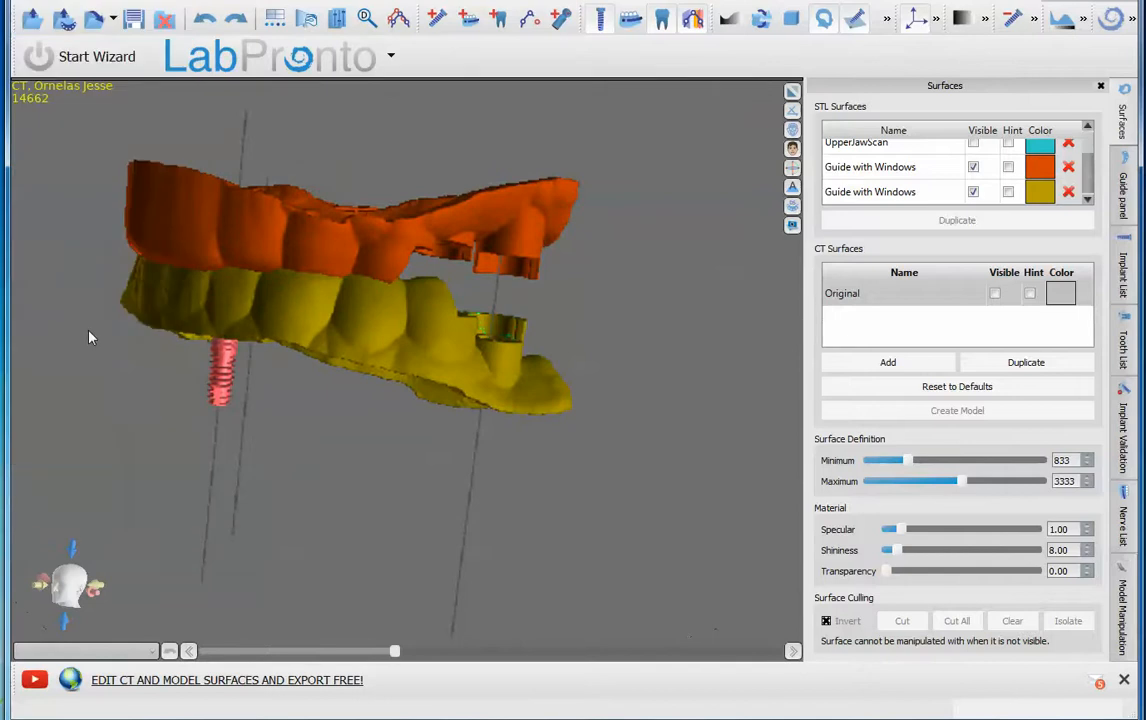
{"action": "left_click", "coordinate": [520, 386]}
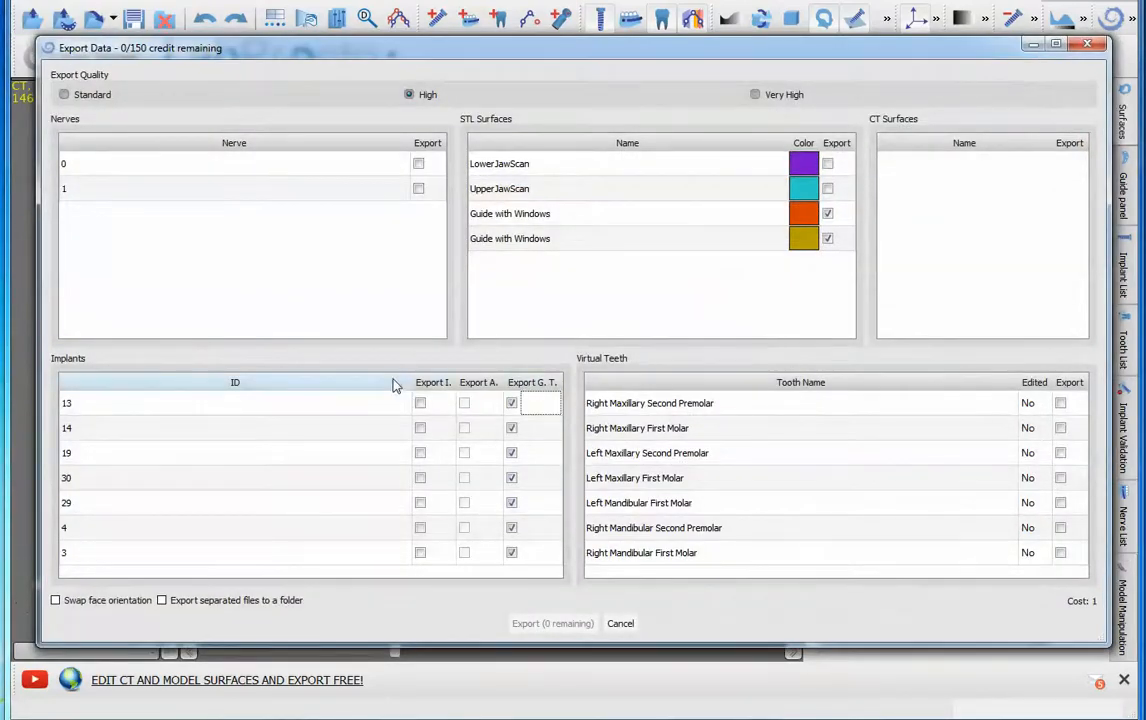
{"action": "left_click", "coordinate": [440, 385]}
{"action": "left_click", "coordinate": [436, 386]}
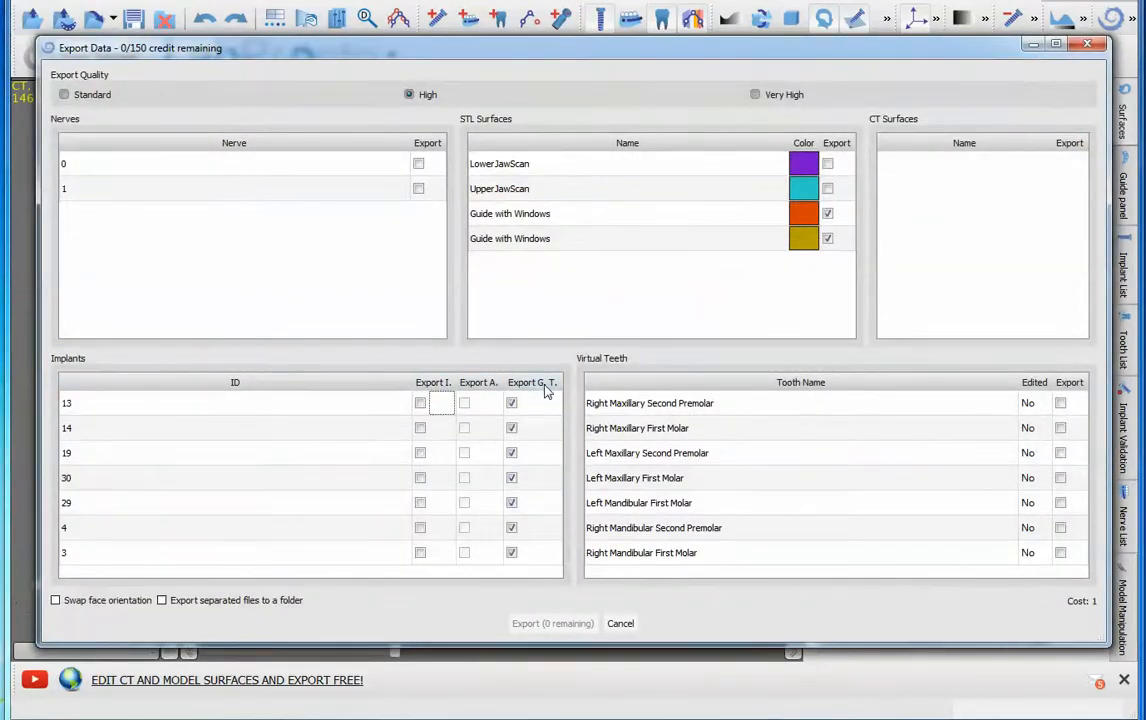
{"action": "left_click", "coordinate": [545, 388]}
{"action": "left_click", "coordinate": [620, 623]}
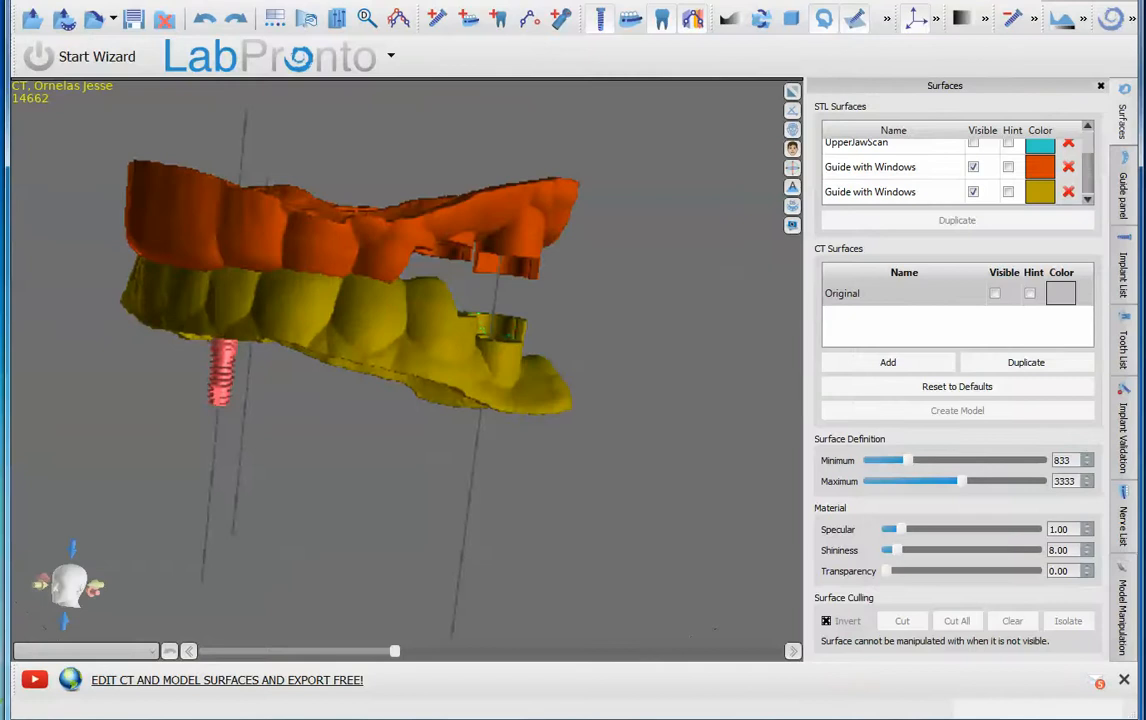